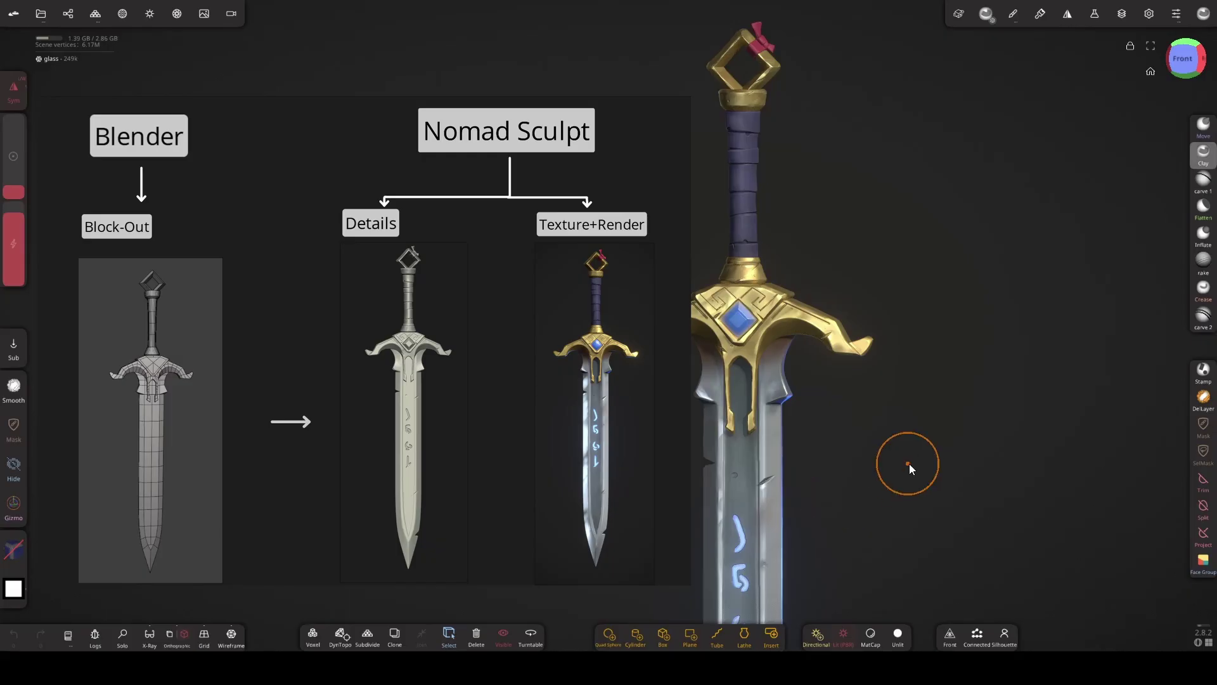
left_click_drag(909, 463, 975, 468)
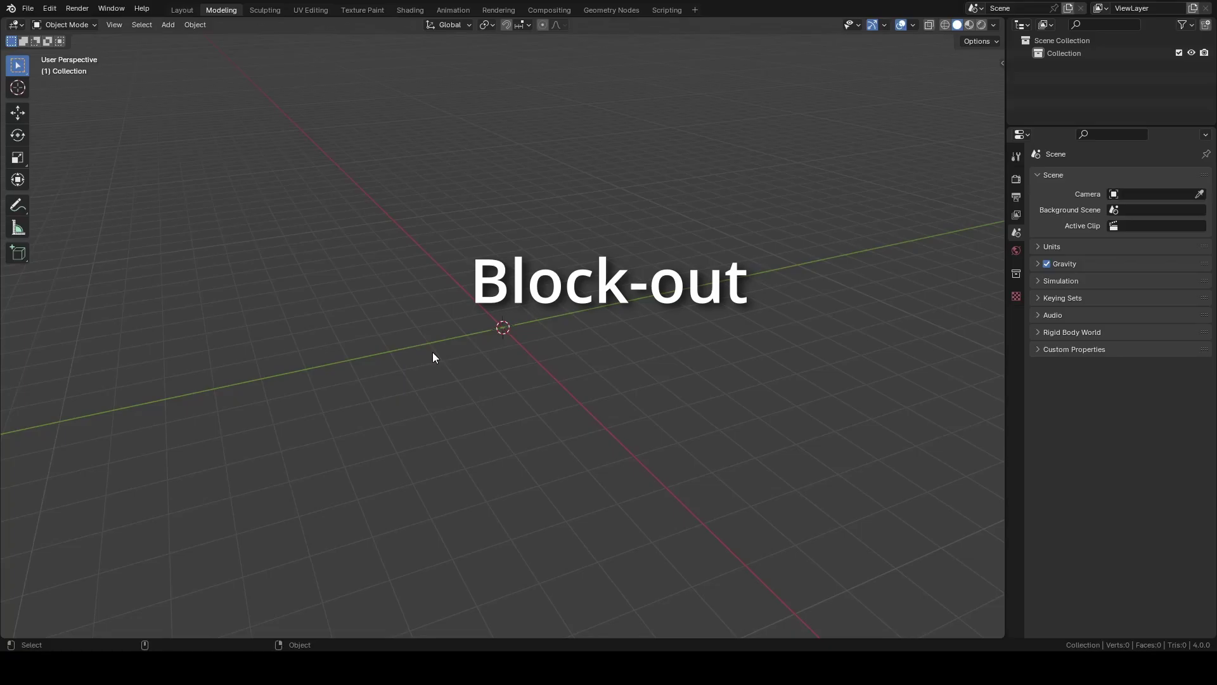
Step: Switch to the front view and move the sword reference image along X so the sword is centred on the Z axis
key("grave")
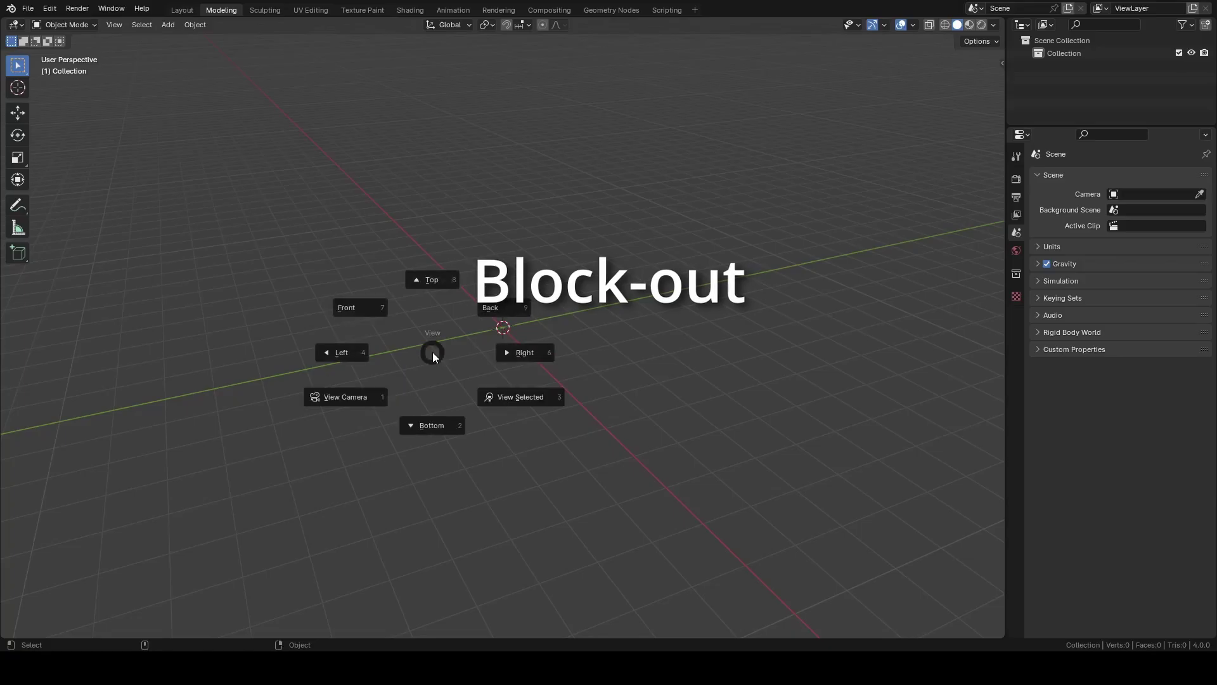
left_click(372, 312)
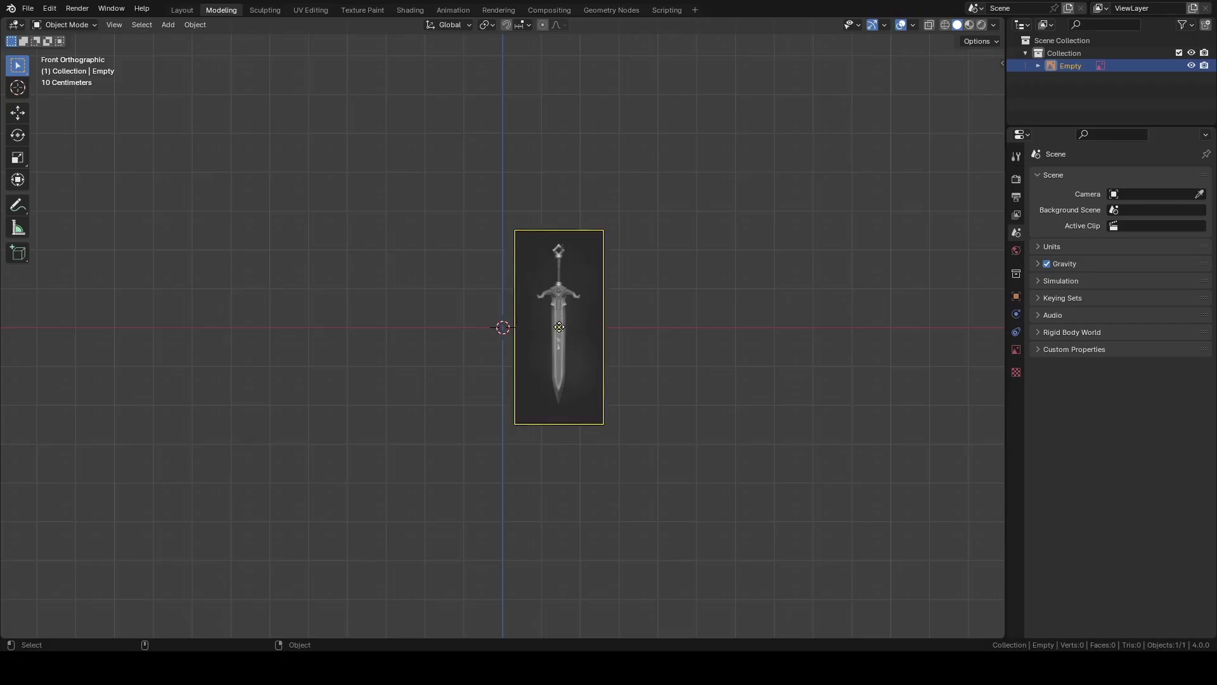
scroll(566, 337, "up", 4)
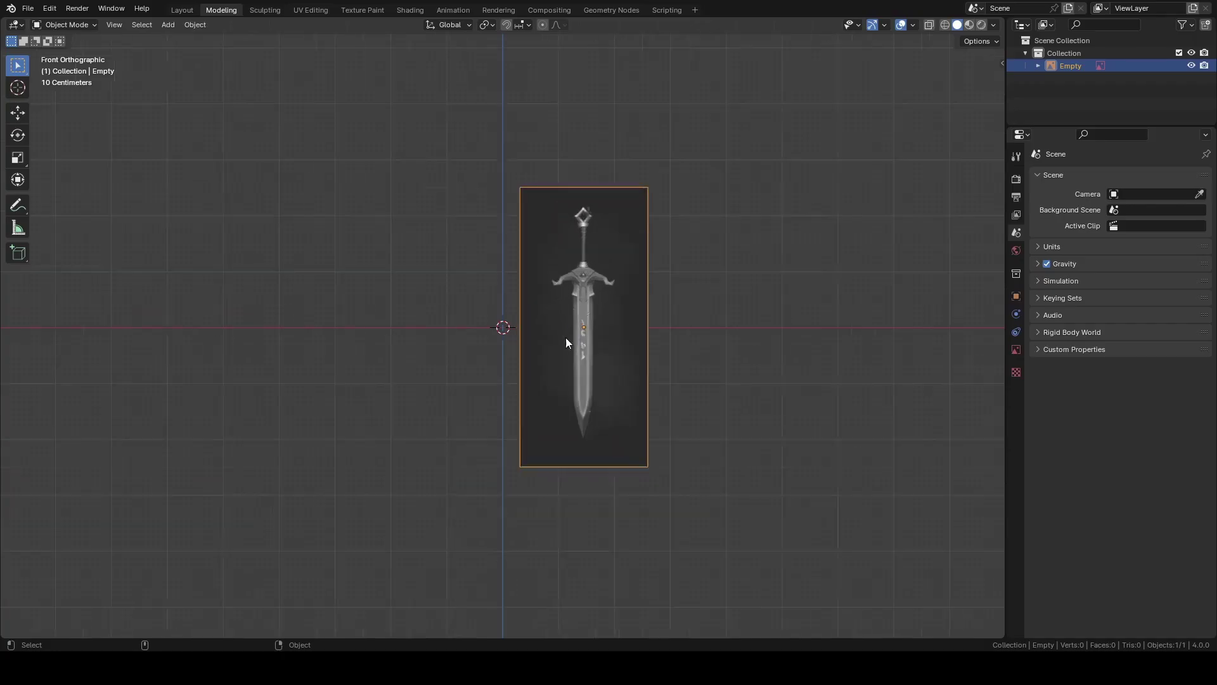
key("g")
key("x")
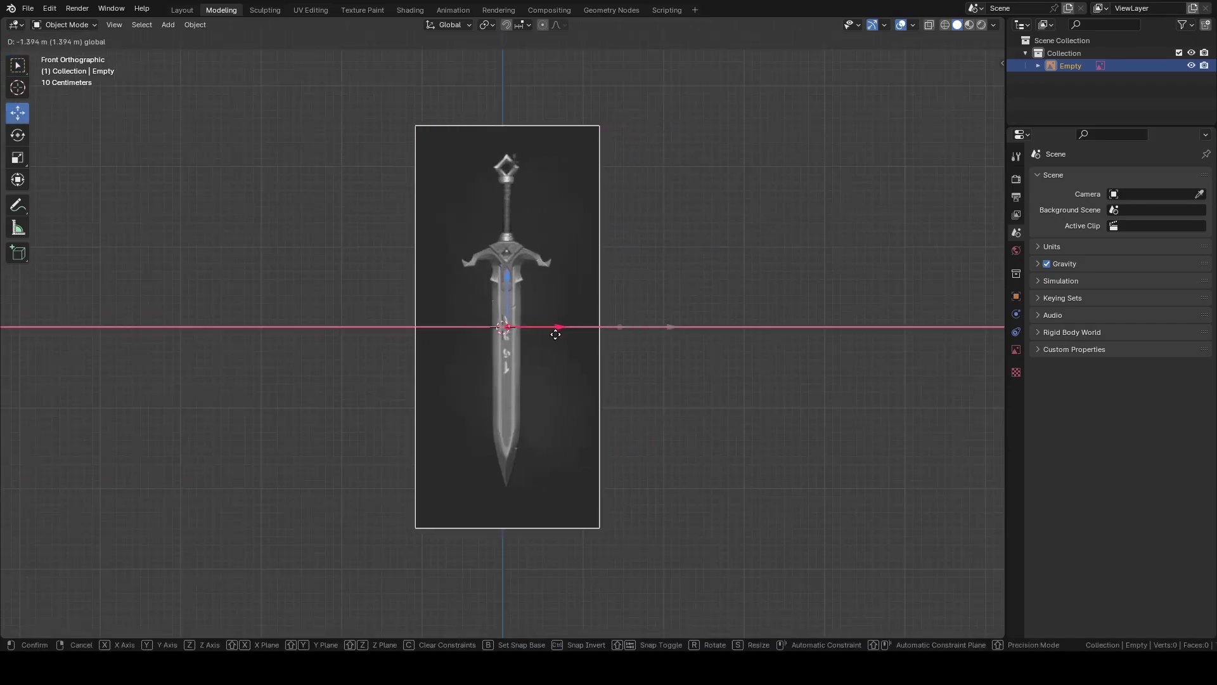
left_click(554, 332)
Step: Lower the reference image's opacity to 0.661 and scale the image up to more than twice its size
left_click(1017, 350)
left_click(1106, 325)
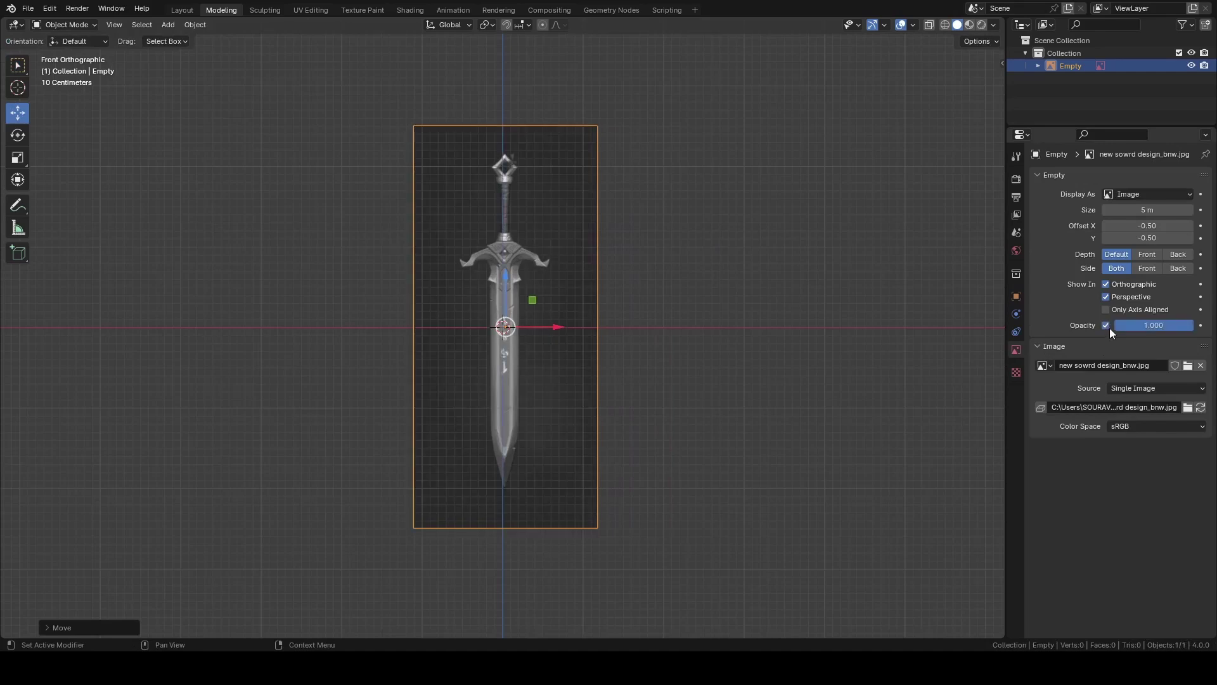
left_click_drag(1186, 325, 1172, 325)
left_click_drag(1171, 326, 1167, 325)
key("s")
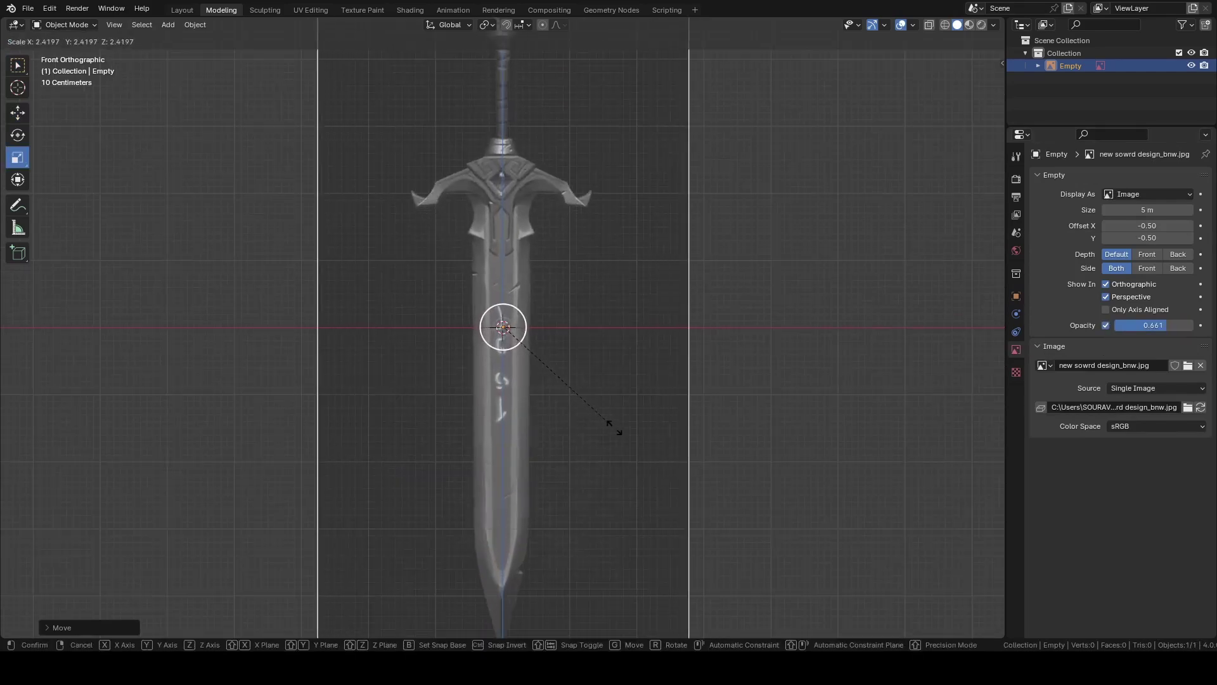
left_click(633, 429)
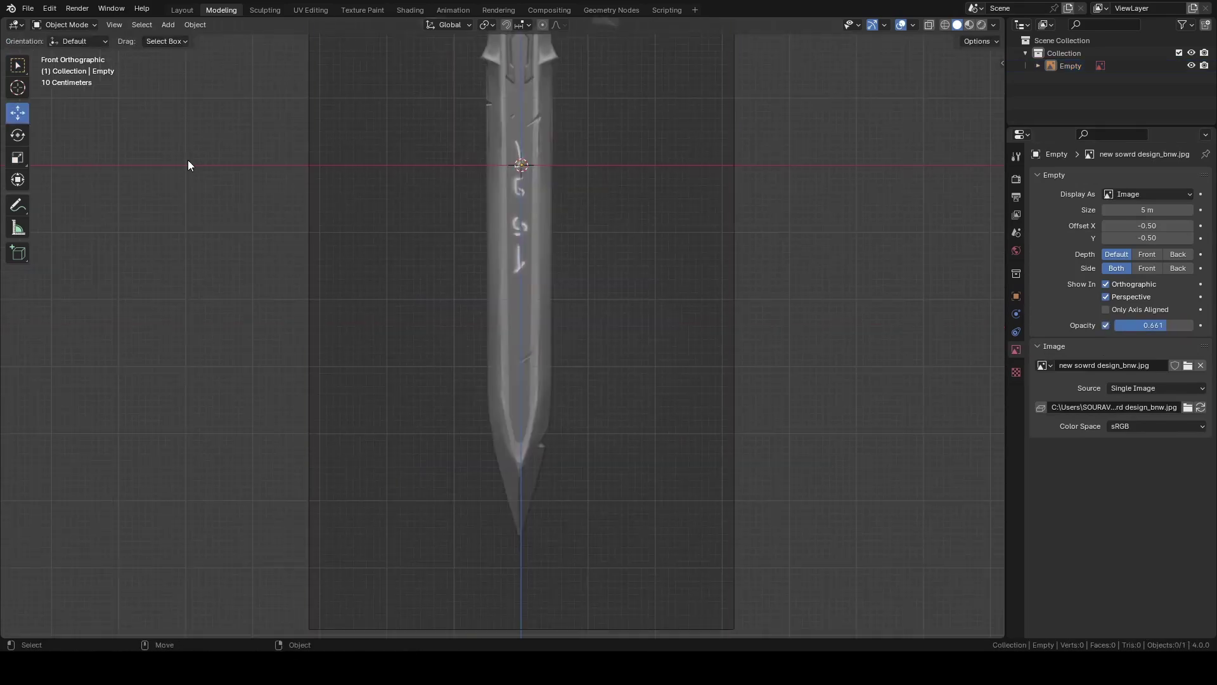
Step: Add a plane mesh and rotate it 90° about the X axis so it faces the front view
left_click(168, 25)
mouse_move(184, 38)
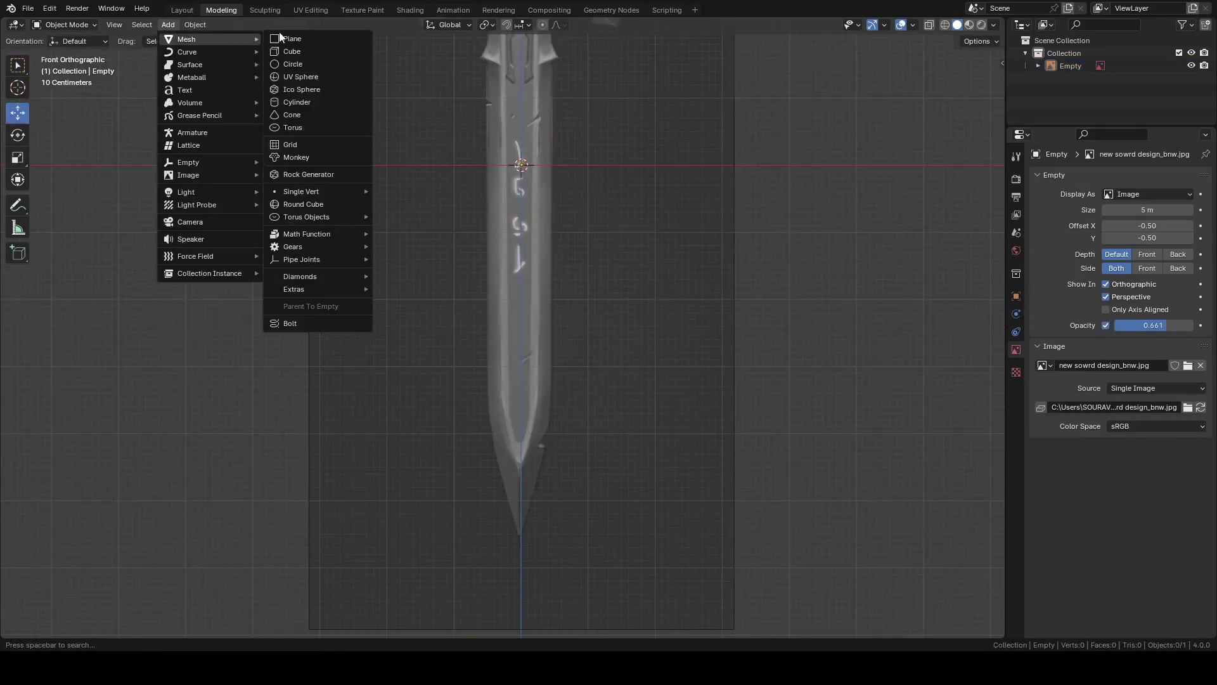
left_click(343, 38)
type("9")
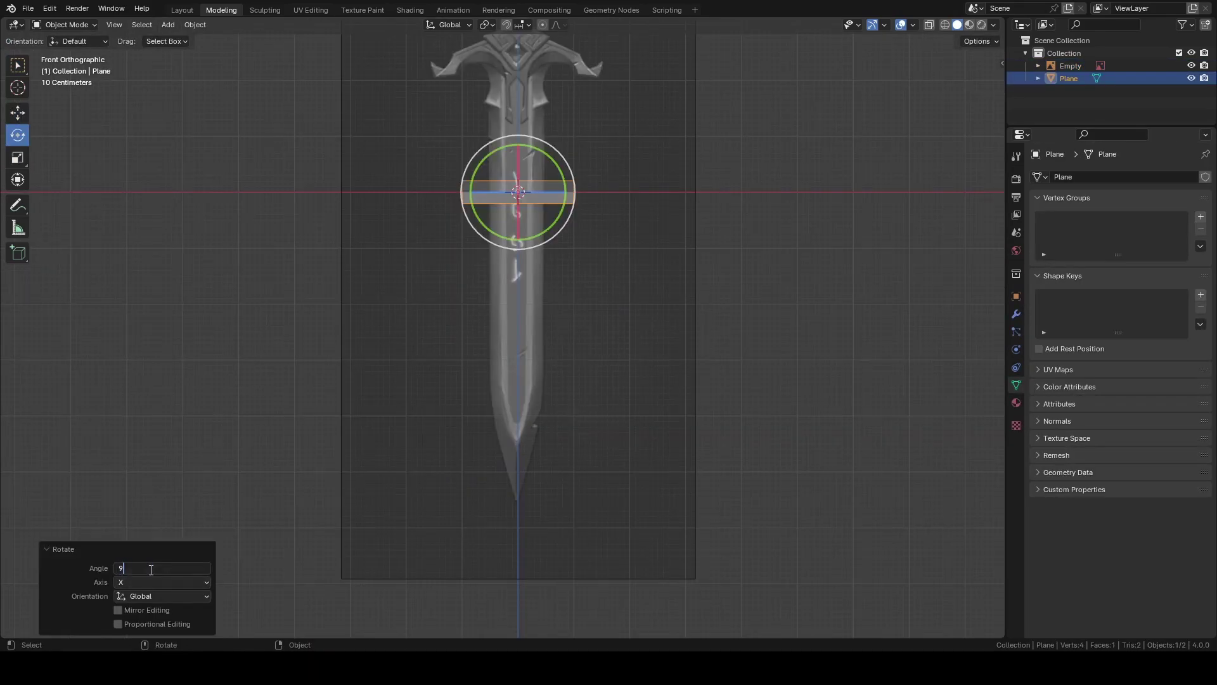
type("0")
key("Return")
Step: Move the plane about 5.42 m down along Z to the sword tip
key("shift+space")
key("g")
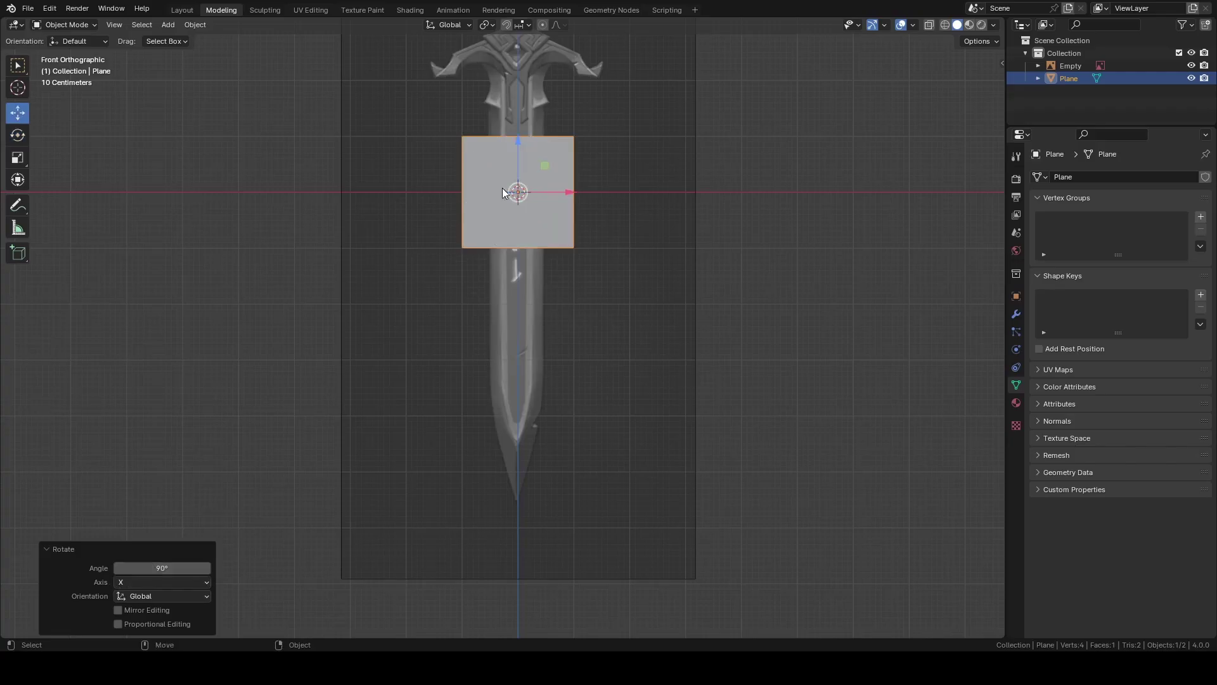
left_click_drag(516, 153, 516, 472)
scroll(501, 545, "up", 4)
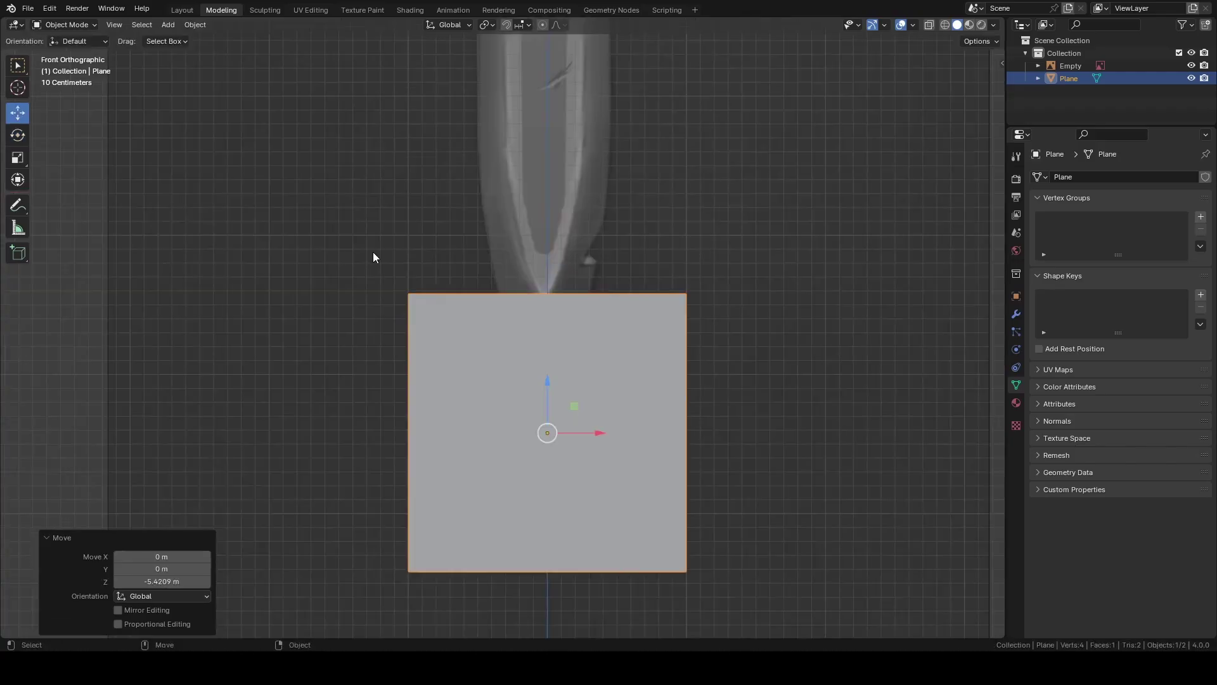
Step: Show the plane in wireframe and reposition its four vertices to outline one half of the blade tip
key("z")
left_click(281, 263)
key("Tab")
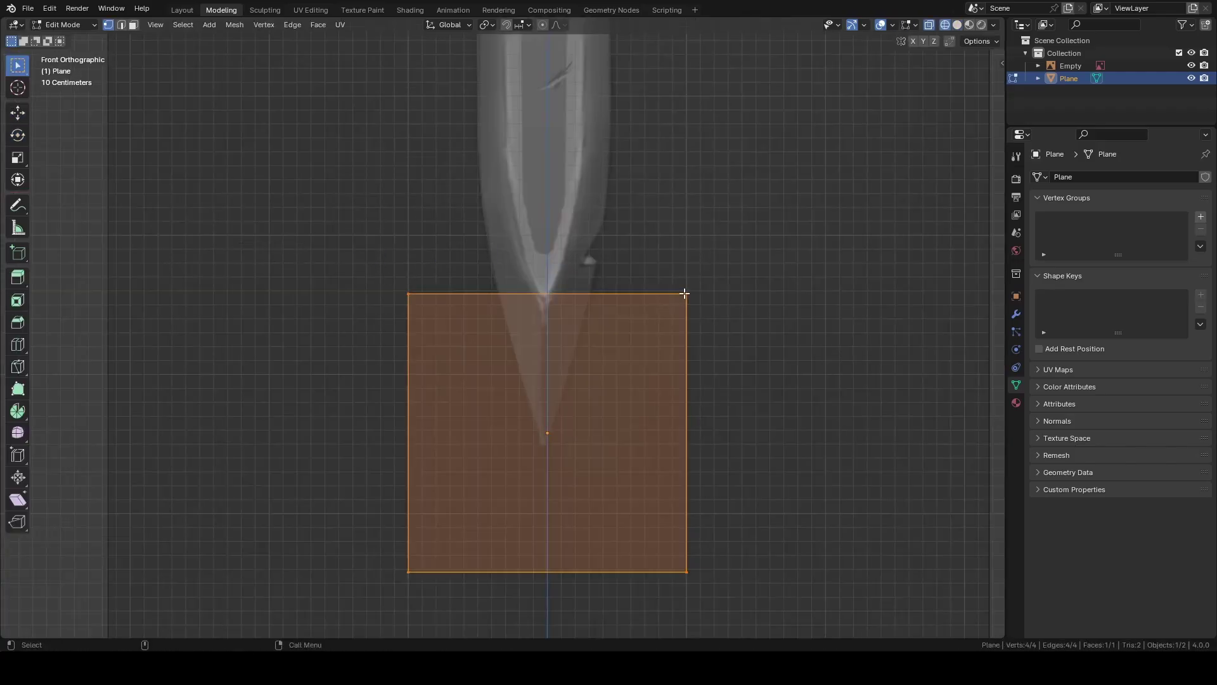
left_click(685, 293)
left_click_drag(686, 293, 541, 306)
left_click(679, 561)
left_click_drag(680, 561, 544, 438)
left_click_drag(408, 572, 541, 439)
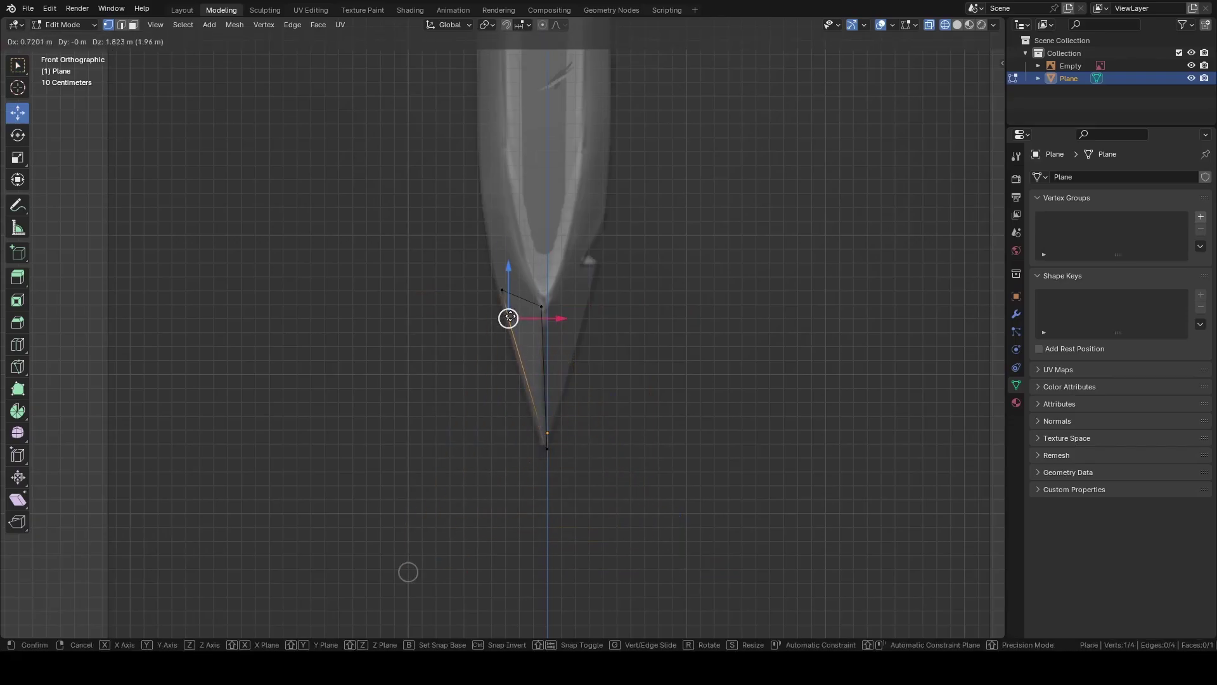
left_click_drag(509, 317, 526, 273)
Step: Add a Mirror modifier on the X axis to the blade-tip plane and enable Clipping
key("Tab")
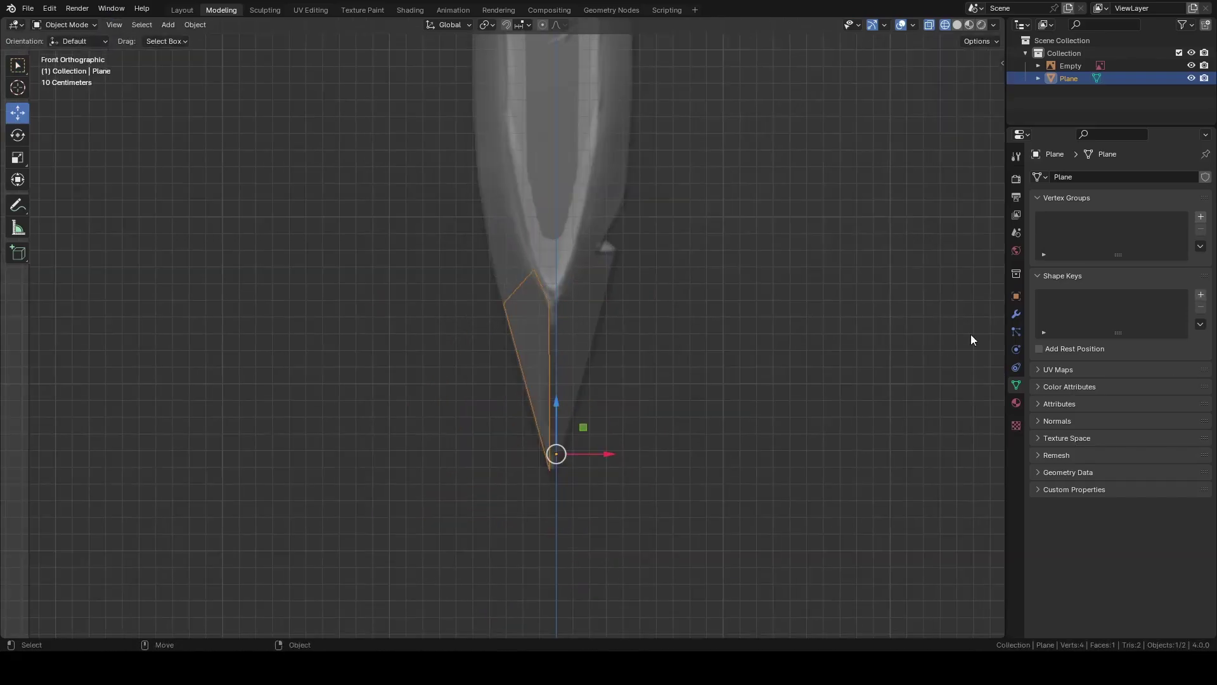
left_click(1017, 314)
left_click(1064, 180)
left_click(1017, 190)
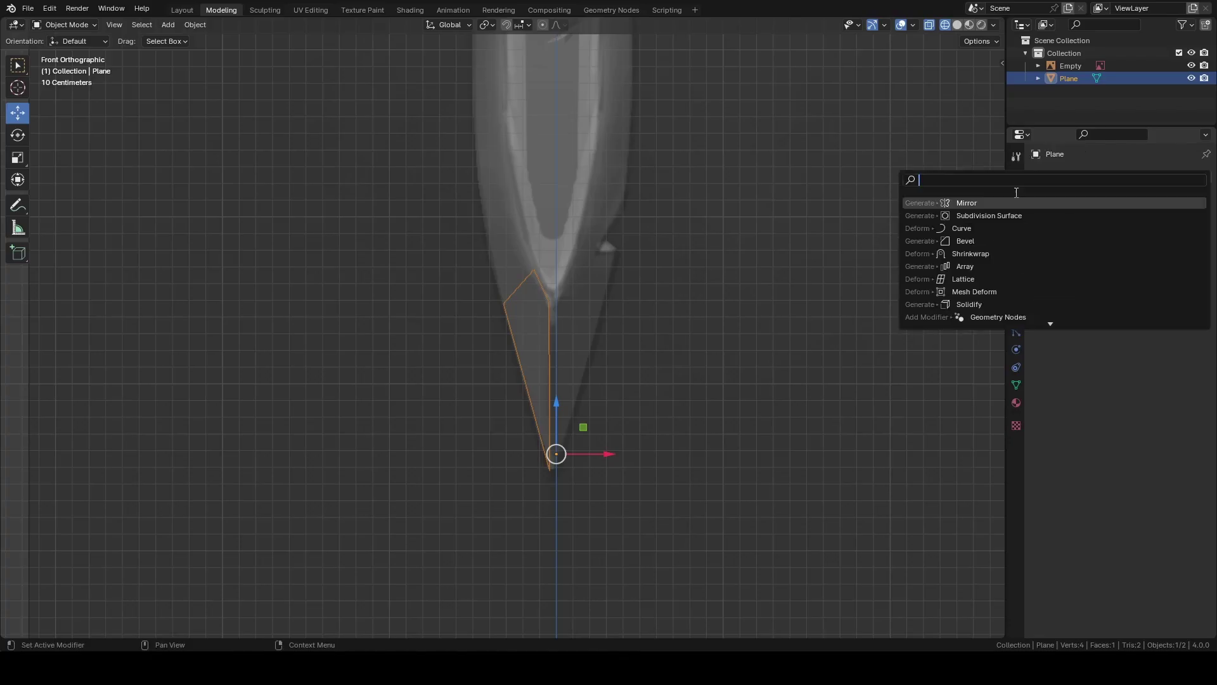
left_click(968, 203)
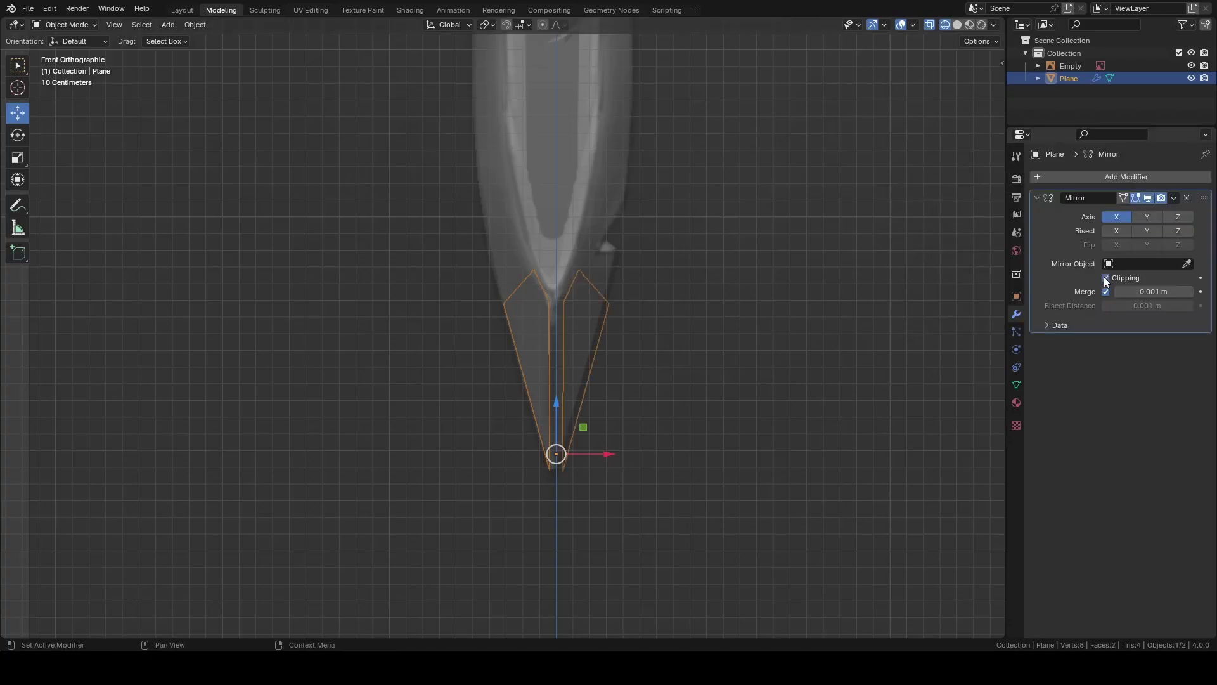
Step: Move the two inner vertices of the tip onto the mirror centreline so both halves join
key("Tab")
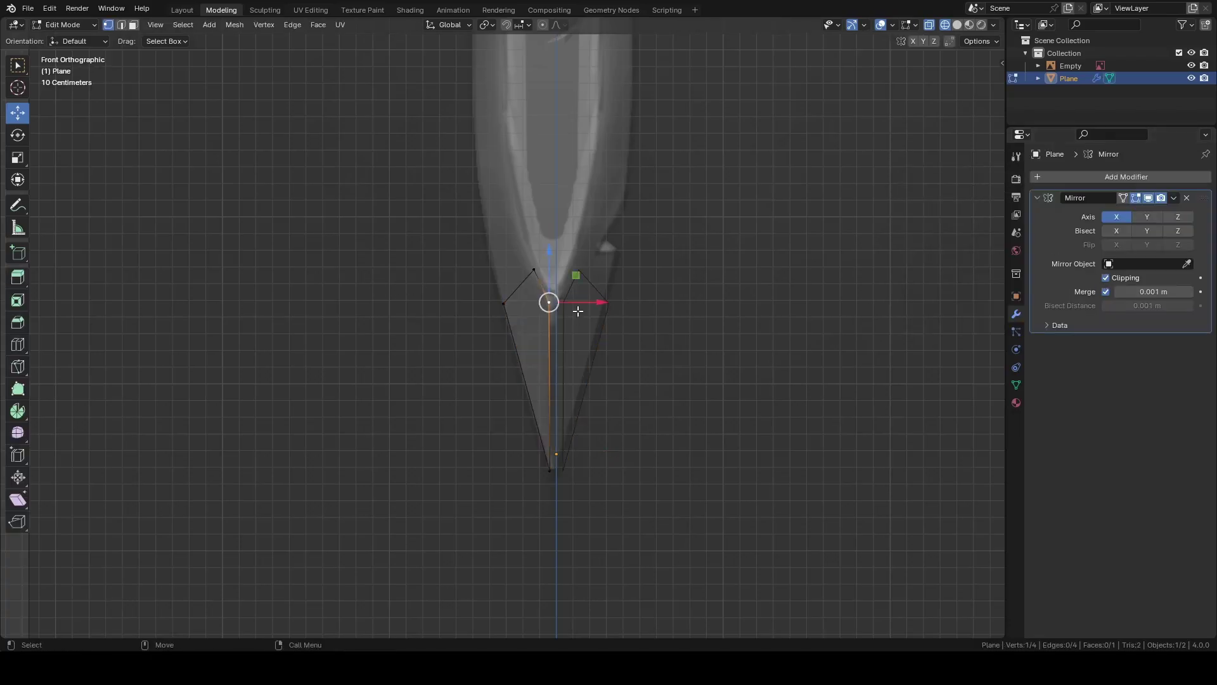
left_click_drag(578, 311, 643, 300)
left_click(548, 471)
left_click_drag(593, 470, 642, 470)
Step: Extrude the upper edge of the tip face about 0.32 m up along Z and shift it outward along the blade contour
scroll(526, 329, "down", 5)
middle_click_drag(511, 313, 492, 448, "shift")
key("2")
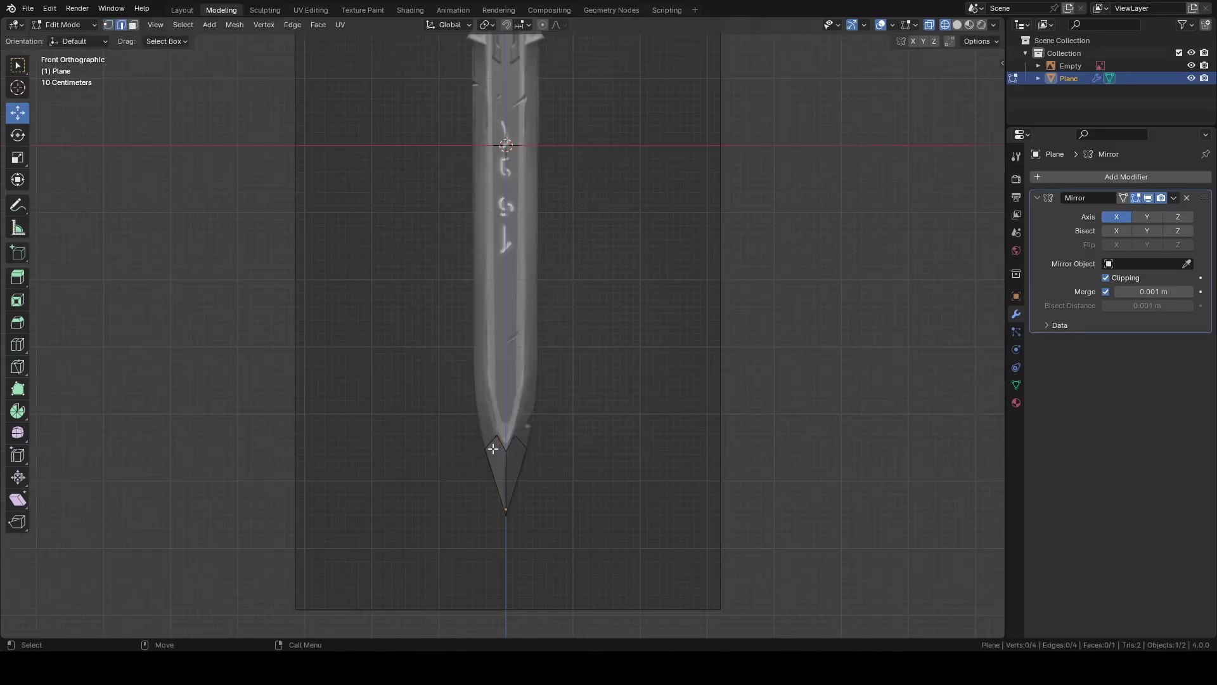
scroll(492, 453, "up", 1)
left_click(491, 462)
key("e")
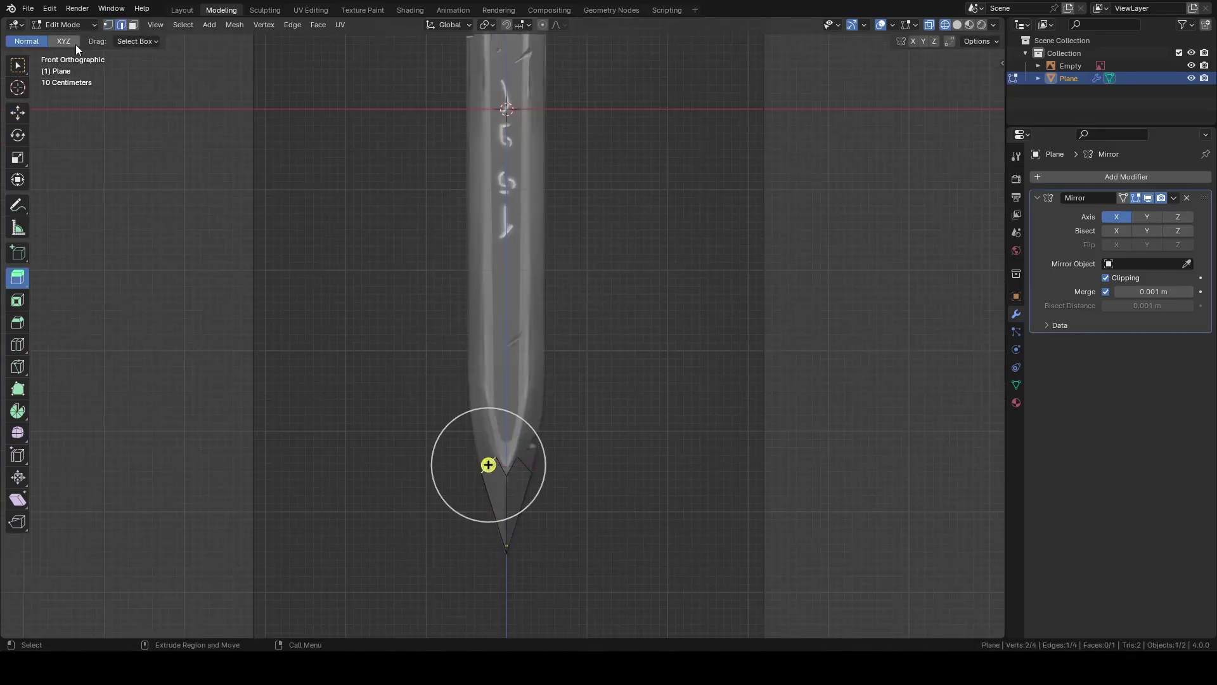
left_click_drag(488, 417, 488, 386)
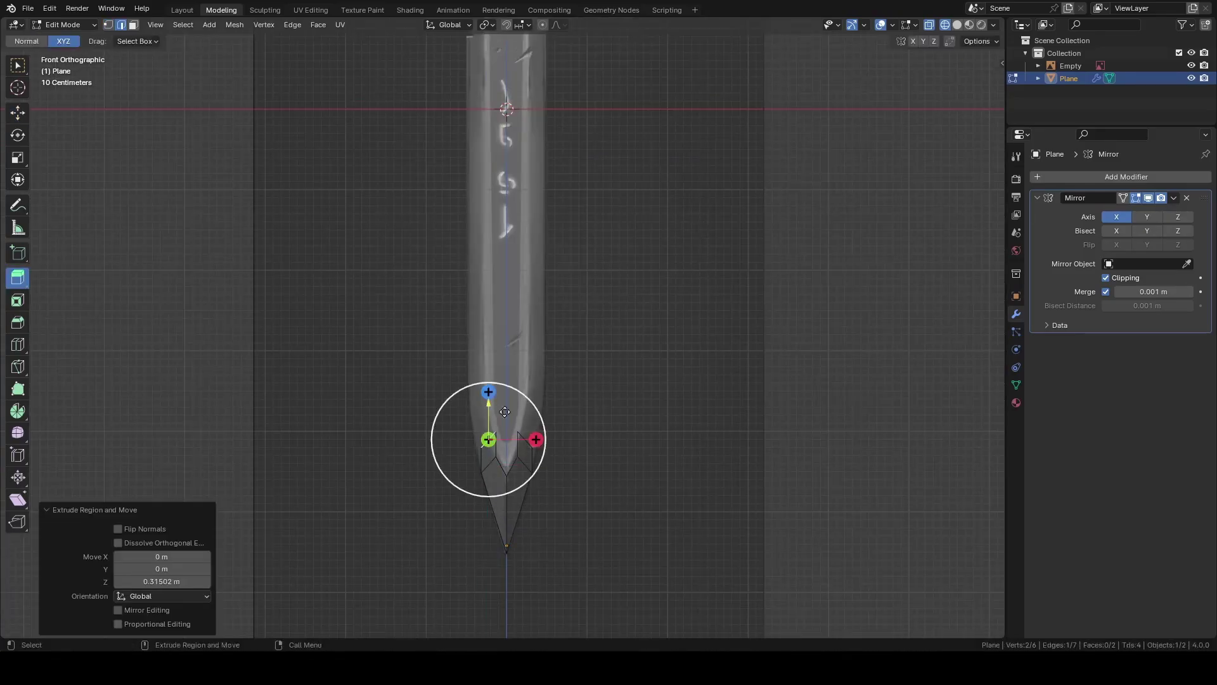
key("g")
scroll(425, 446, "up", 2)
left_click_drag(566, 435, 559, 434)
Step: Extrude the edge another 0.5 m up along Z and shift it outward to follow the widening blade
key("e")
left_click_drag(508, 374, 508, 317)
key("g")
left_click_drag(559, 372, 549, 372)
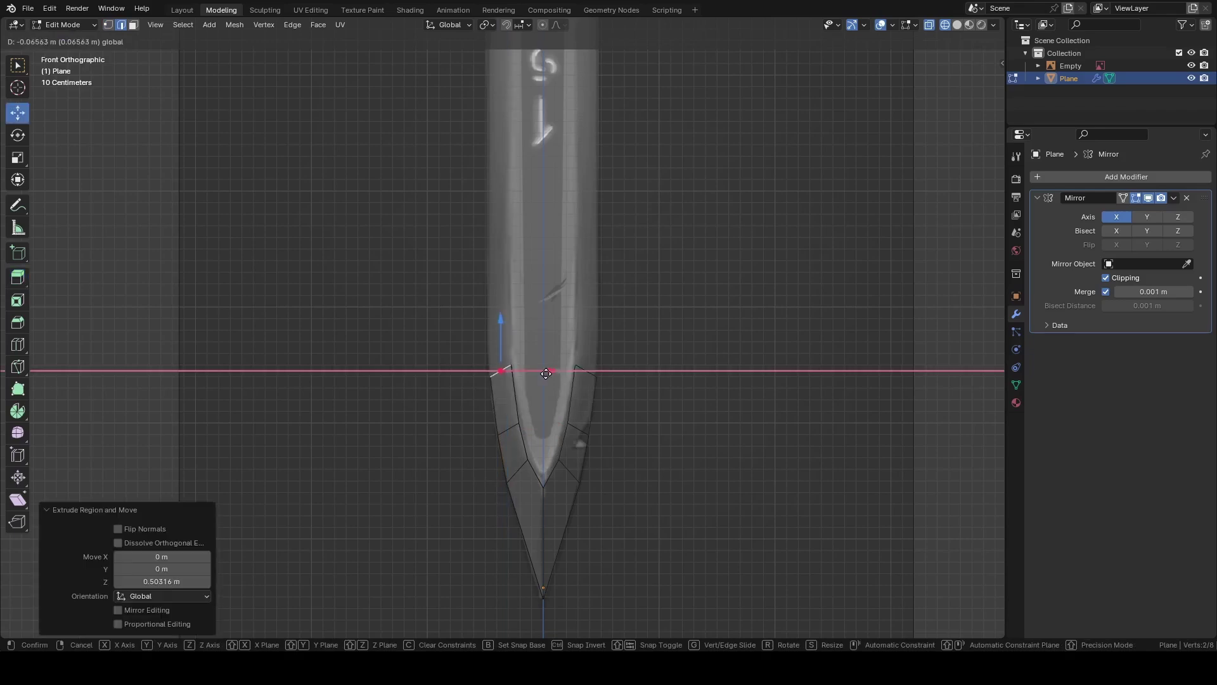
Step: Extrude the edge strip upward in successive Z segments along the side of the blade to the crossguard area
middle_click_drag(397, 397, 402, 495, "shift")
key("e")
left_click_drag(505, 409, 505, 340)
middle_click_drag(505, 339, 505, 429, "shift")
left_click_drag(505, 432, 505, 371)
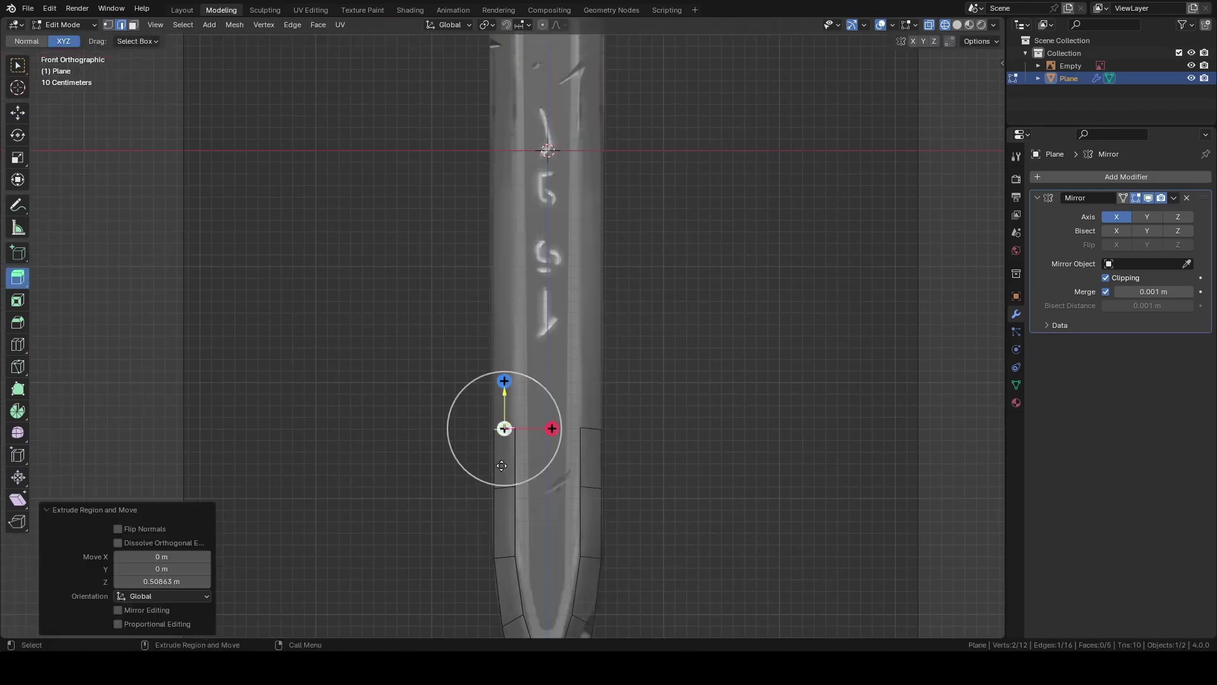
middle_click_drag(504, 426, 506, 544, "shift")
scroll(506, 544, "down", 1)
left_click_drag(506, 488, 505, 433)
left_click_drag(506, 433, 506, 319)
left_click_drag(509, 206, 502, 78)
middle_click_drag(503, 53, 500, 225, "shift")
left_click_drag(501, 227, 517, 247)
Step: Reposition the upper strip's vertices to match the blade's outline around the notch below the crossguard
key("1")
left_click(353, 362)
key("g")
scroll(419, 279, "up", 2)
left_click(491, 260)
left_click(490, 251)
left_click_drag(489, 359, 515, 314)
left_click(515, 359)
Step: Select the strip's inner edges from the crossguard down to the tip and extrude them along X to the centreline
key("2")
left_click(514, 222)
scroll(761, 220, "down", 6)
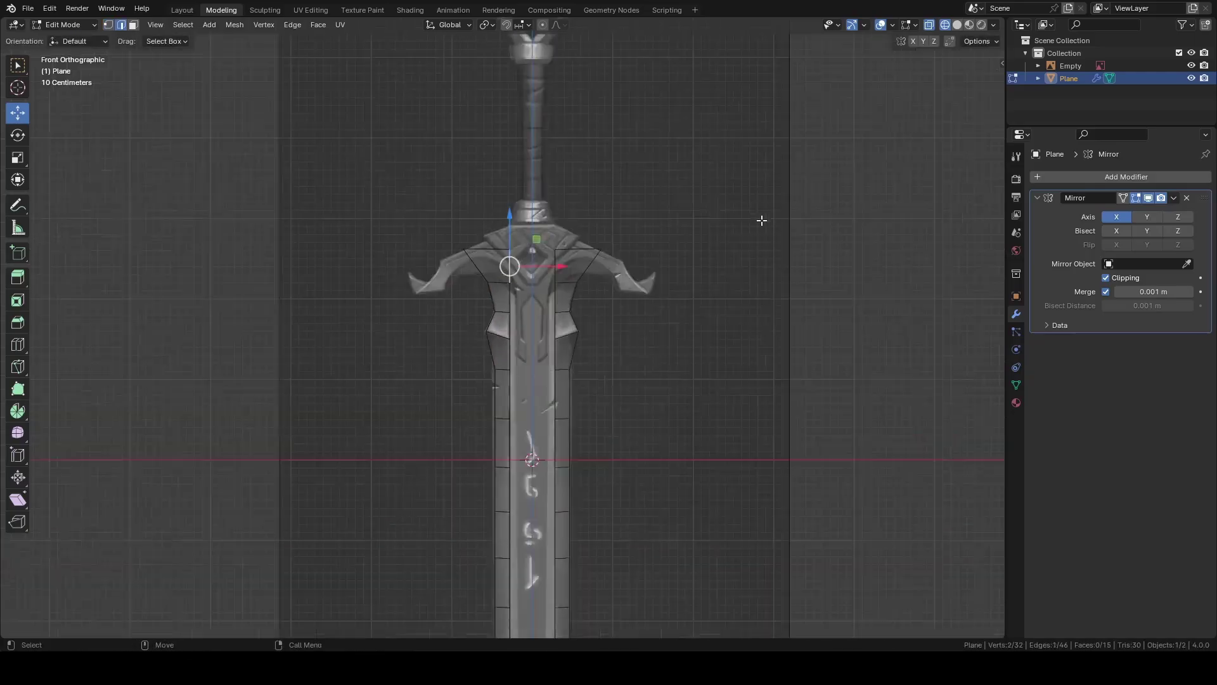
scroll(634, 466, "up", 1)
middle_click_drag(635, 466, 697, 244, "alt")
scroll(691, 273, "up", 4)
left_click(658, 544, "ctrl")
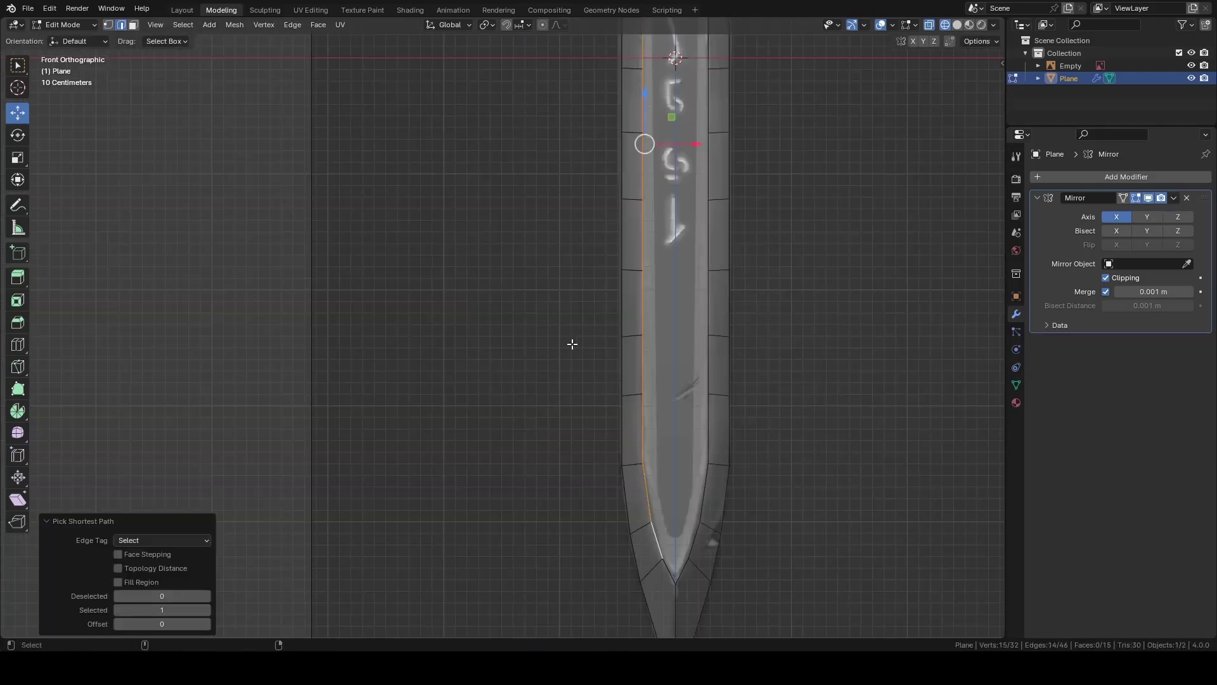
key("ctrl+e")
left_click_drag(692, 144, 803, 145)
Step: Knife-cut a new edge from the strip's inner vertex at the notch to the outer edge just below the notch's point
key("1")
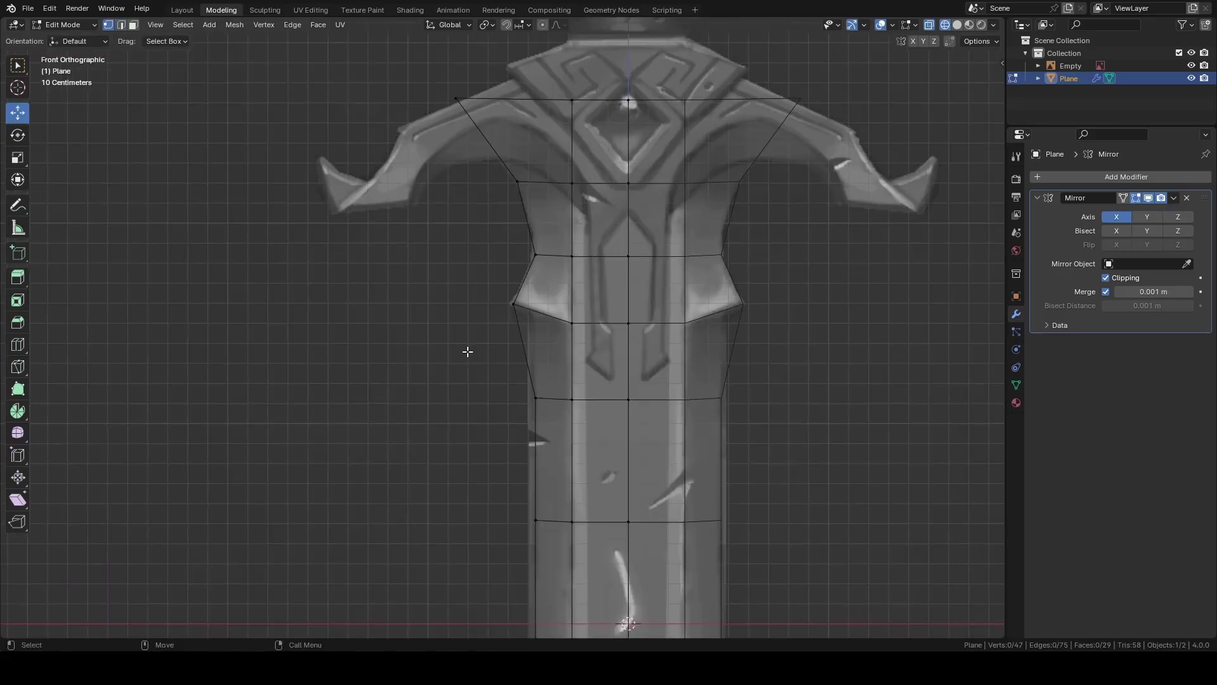
key("k")
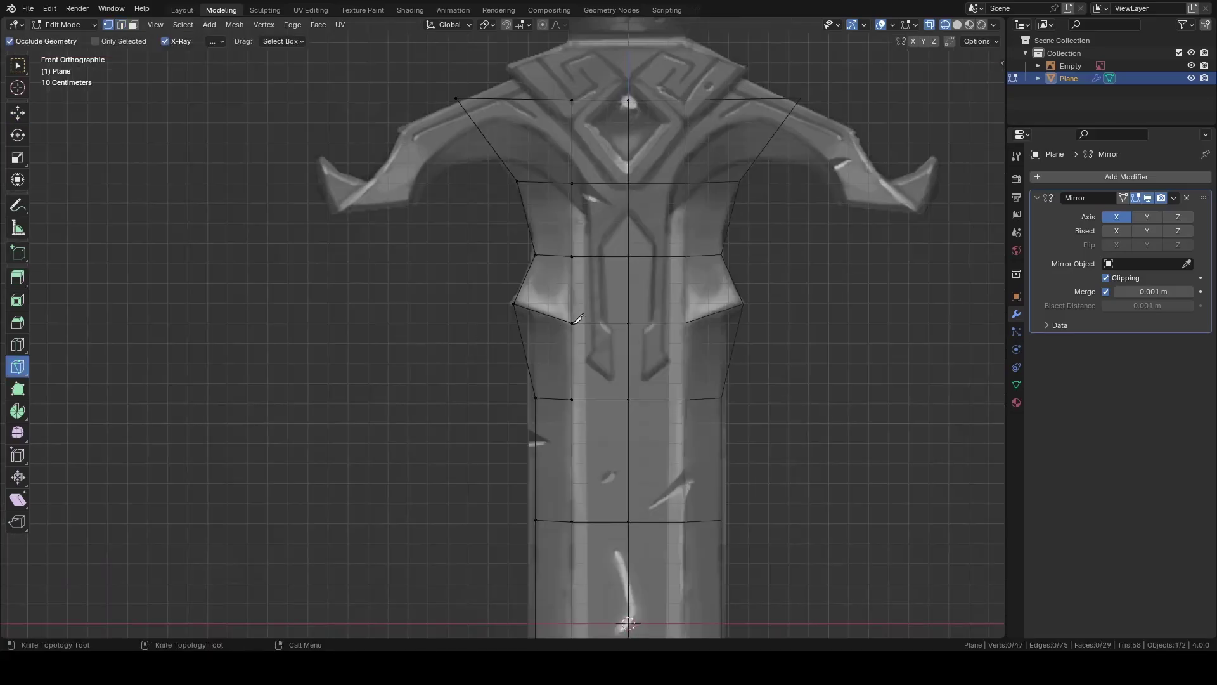
left_click(572, 323)
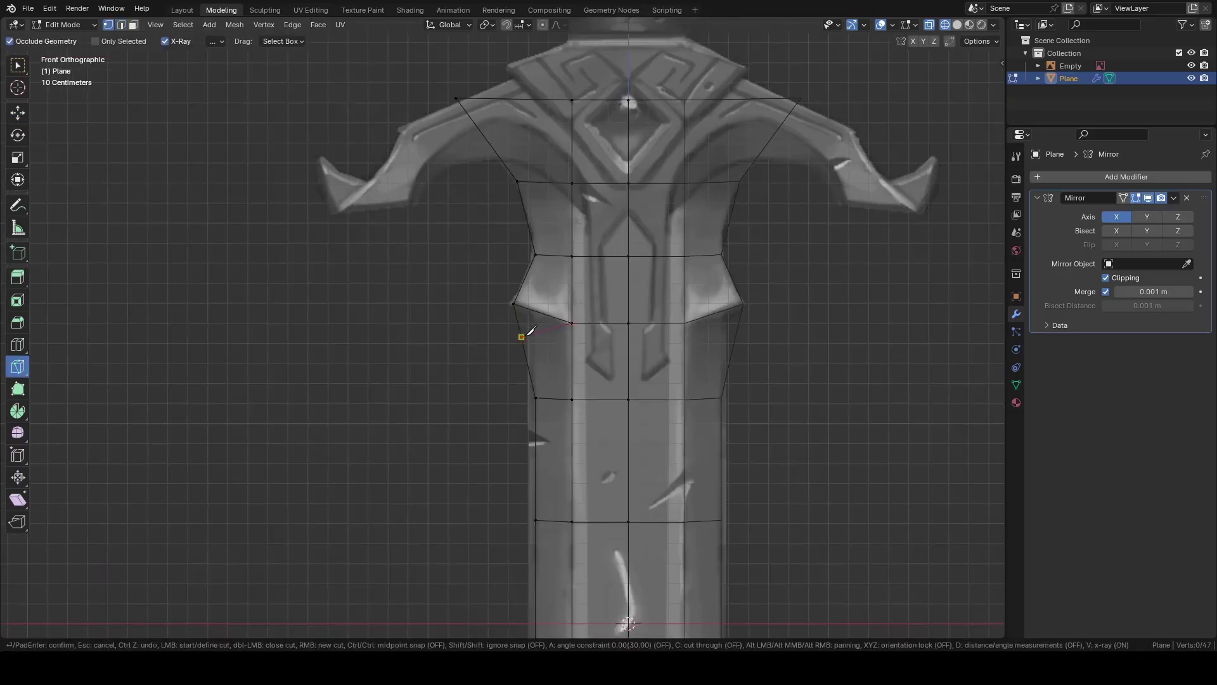
left_click(521, 336)
key("Return")
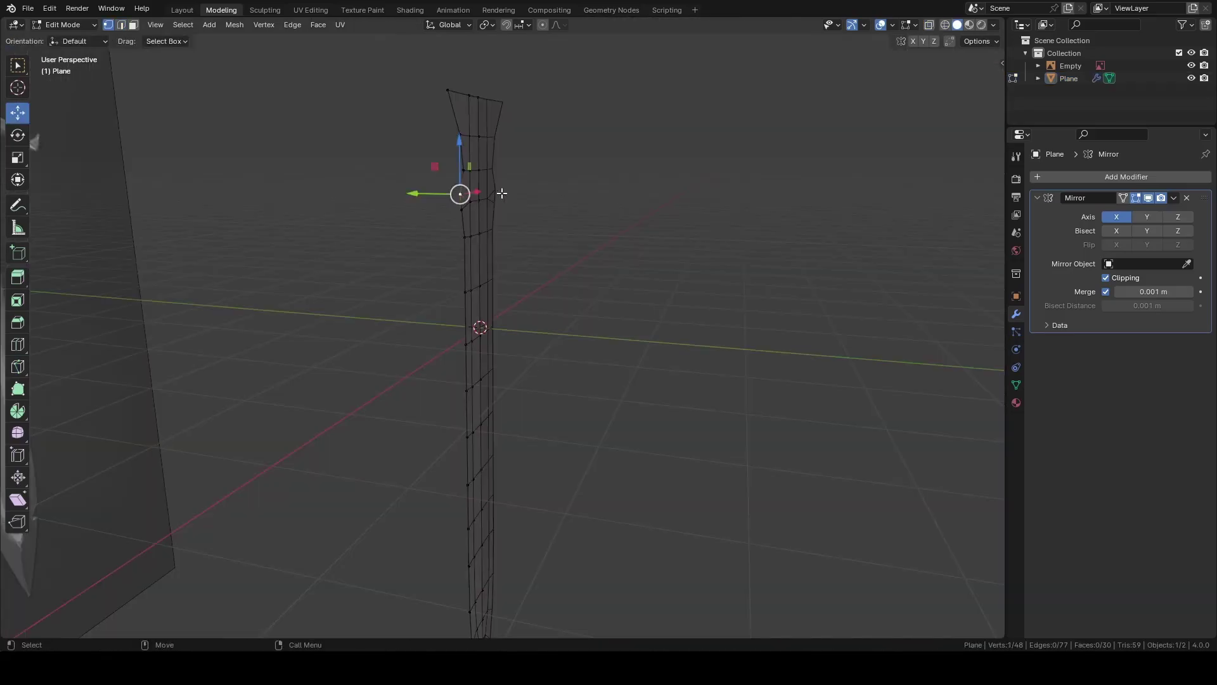
Step: Offset the notch vertex along Y, and nudge another blade element along Y in the side view to add depth
middle_click_drag(502, 193, 539, 214)
left_click_drag(412, 196, 422, 196)
middle_click_drag(424, 199, 570, 231)
scroll(507, 305, "up", 3)
left_click(501, 330)
key("KP_3")
left_click_drag(569, 321, 563, 321)
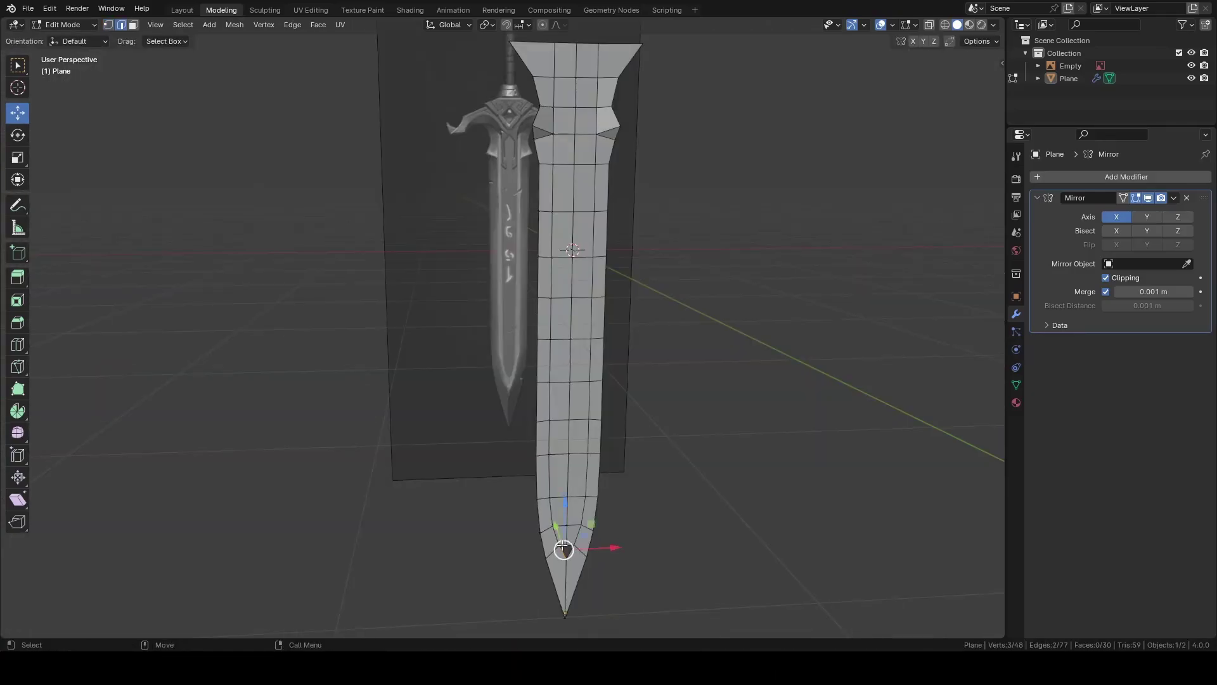
Step: Apply the Mirror modifier to the blade mesh and fill the small triangular gap near the tip
left_click(1174, 197)
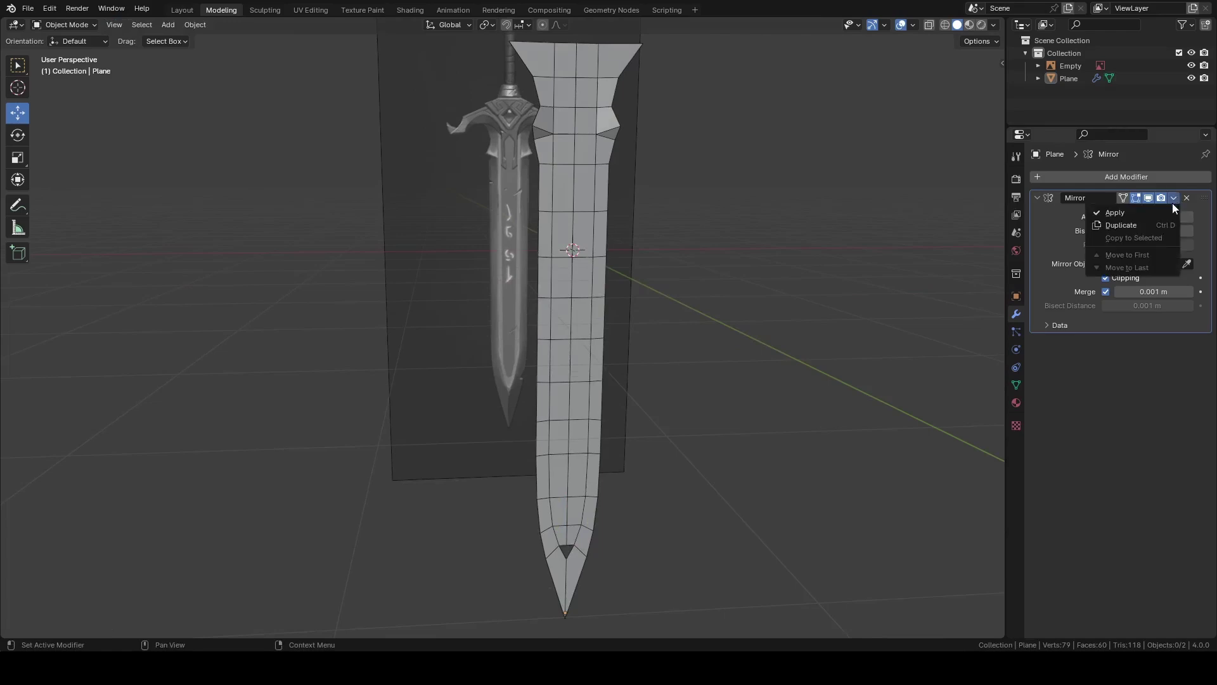
left_click(1135, 210)
left_click(798, 522)
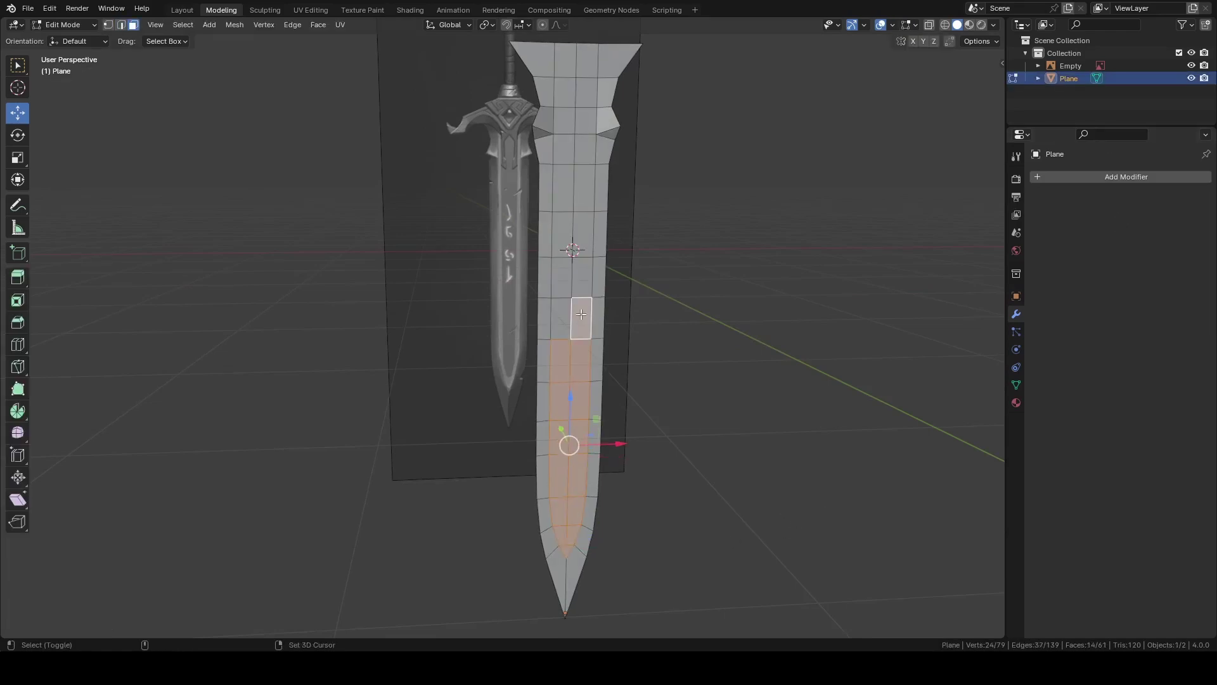
Step: Finish selecting the two central columns of blade faces up to the crossguard end and move them about 0.0085 m along Y
left_click(561, 314, "shift")
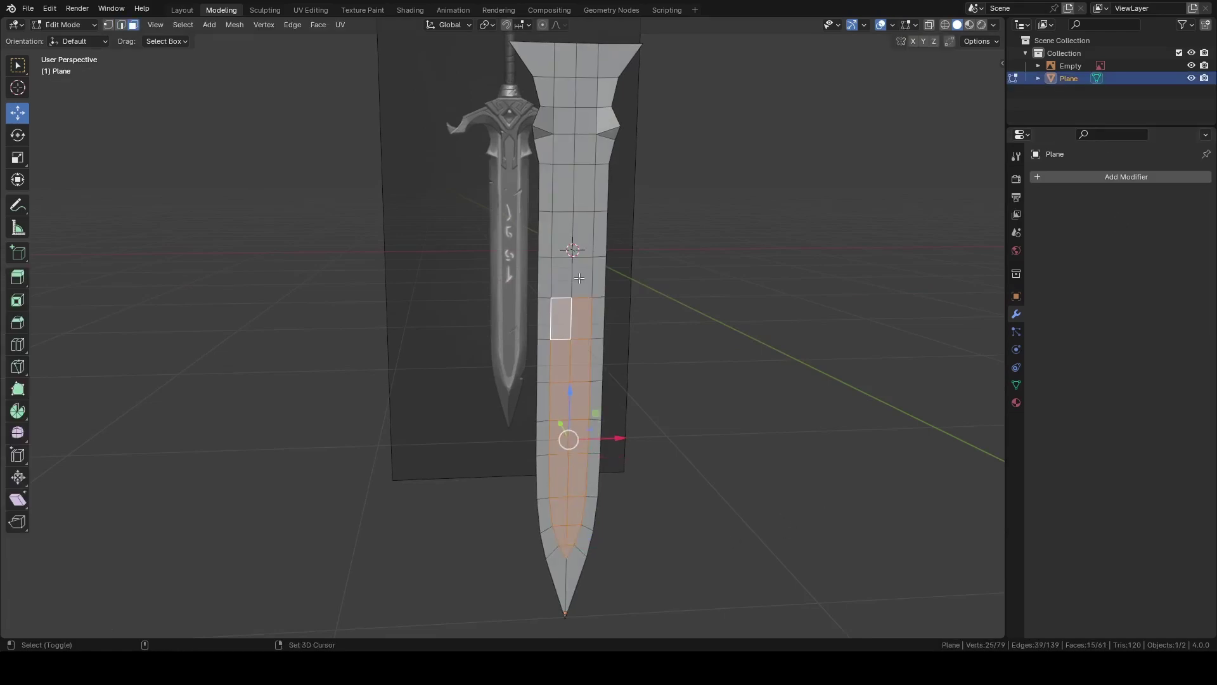
left_click(580, 280, "shift")
middle_click_drag(698, 364, 700, 463, "shift")
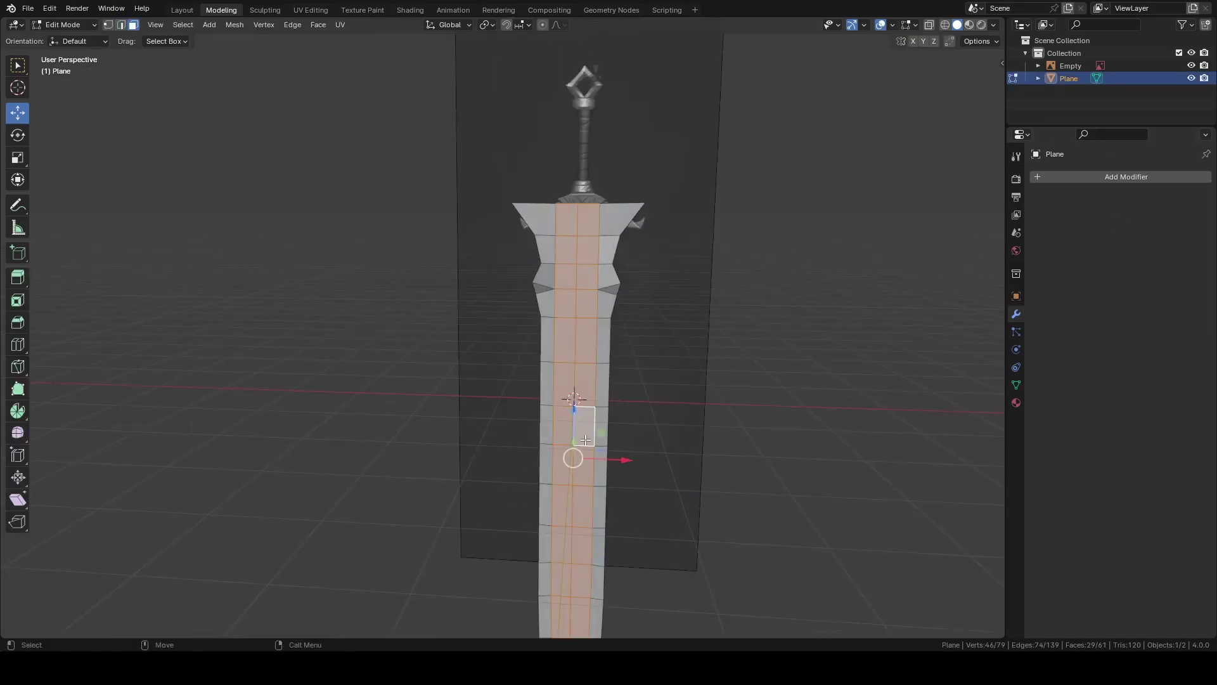
middle_click_drag(585, 439, 536, 433)
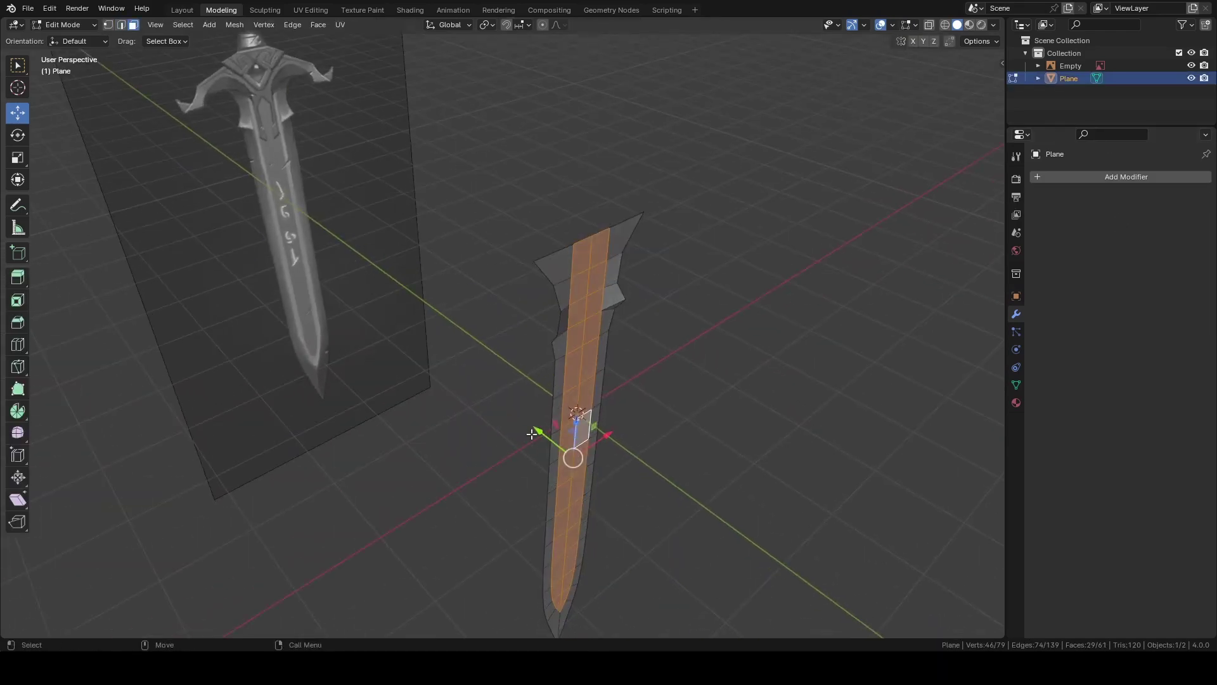
key("g")
key("y")
left_click_drag(533, 455, 531, 455)
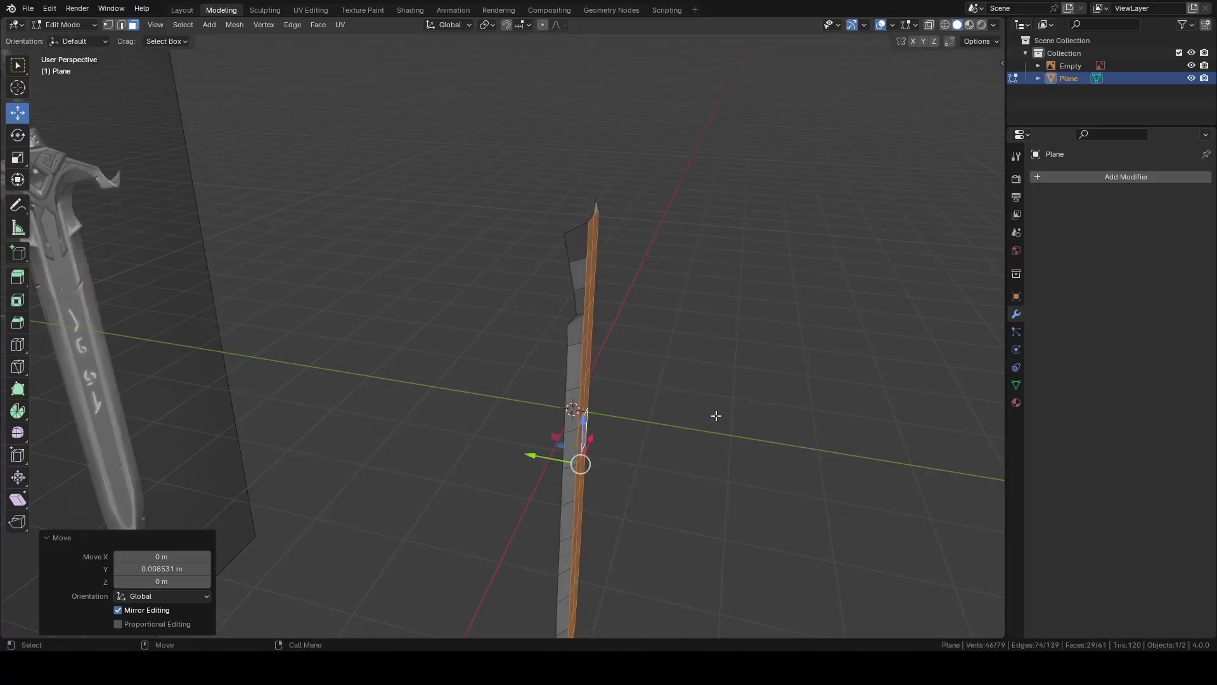
Step: Select the entire blade mesh in the wireframe side view and shift it along Y off the centre axis
left_click(729, 414)
middle_click_drag(729, 415, 552, 374)
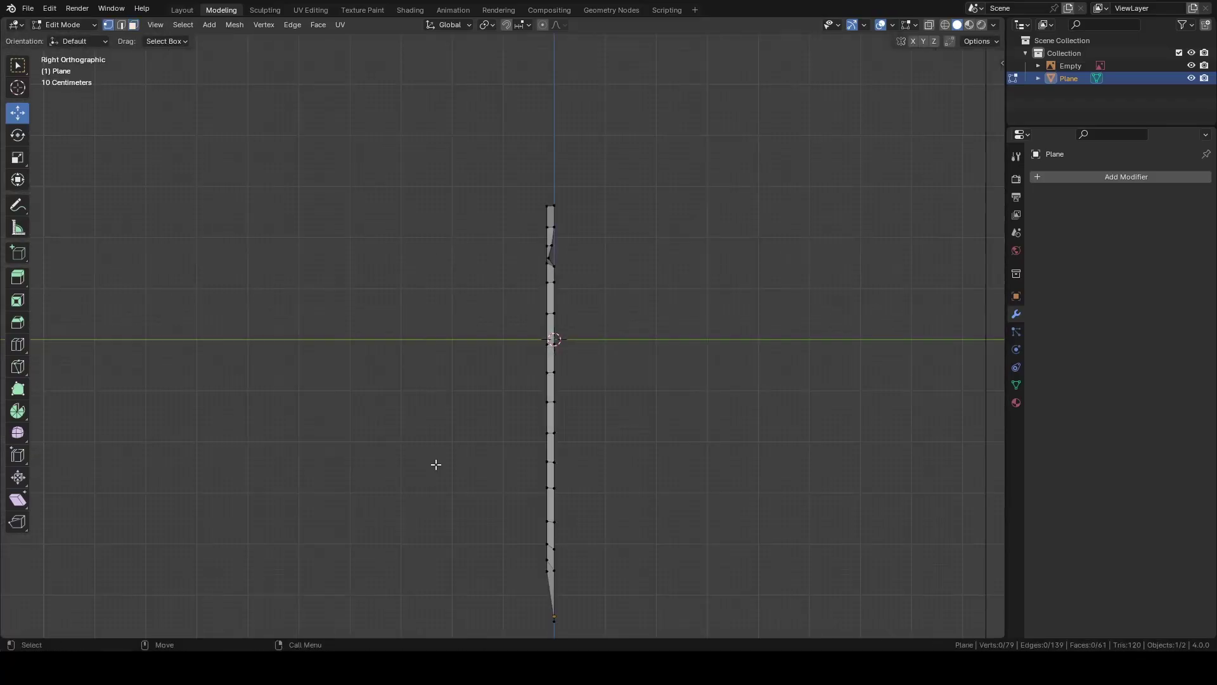
key("z")
left_click(379, 134)
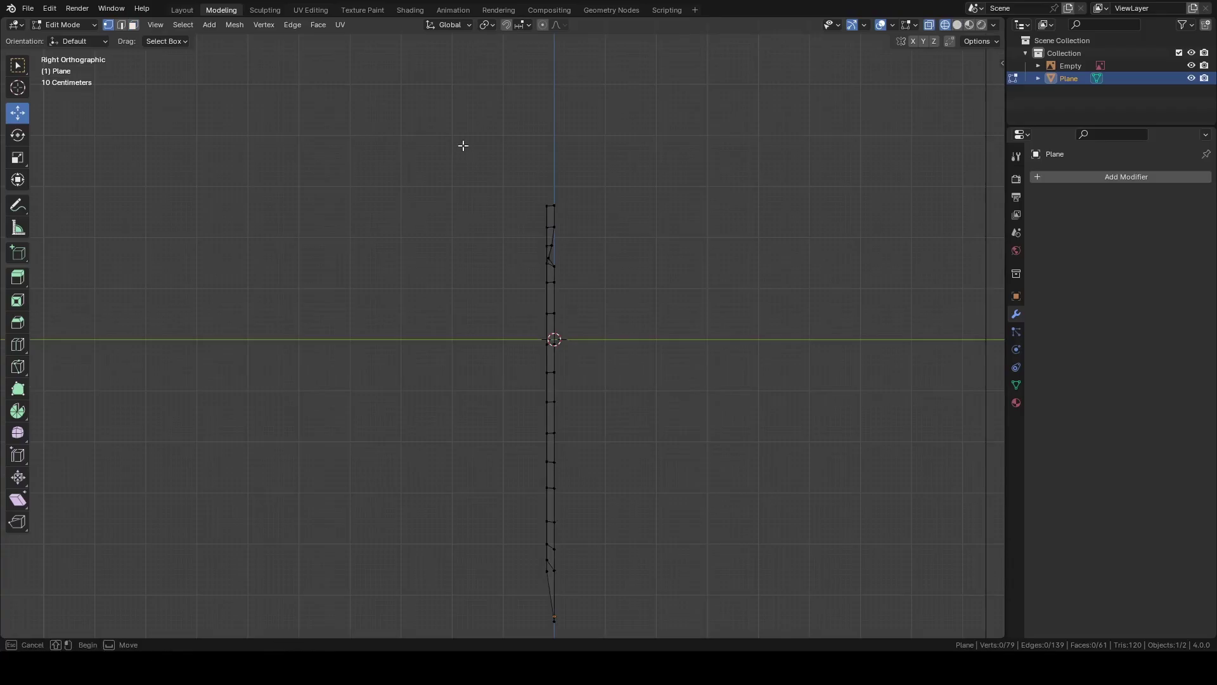
left_click_drag(463, 146, 645, 637)
left_click_drag(600, 383, 595, 382)
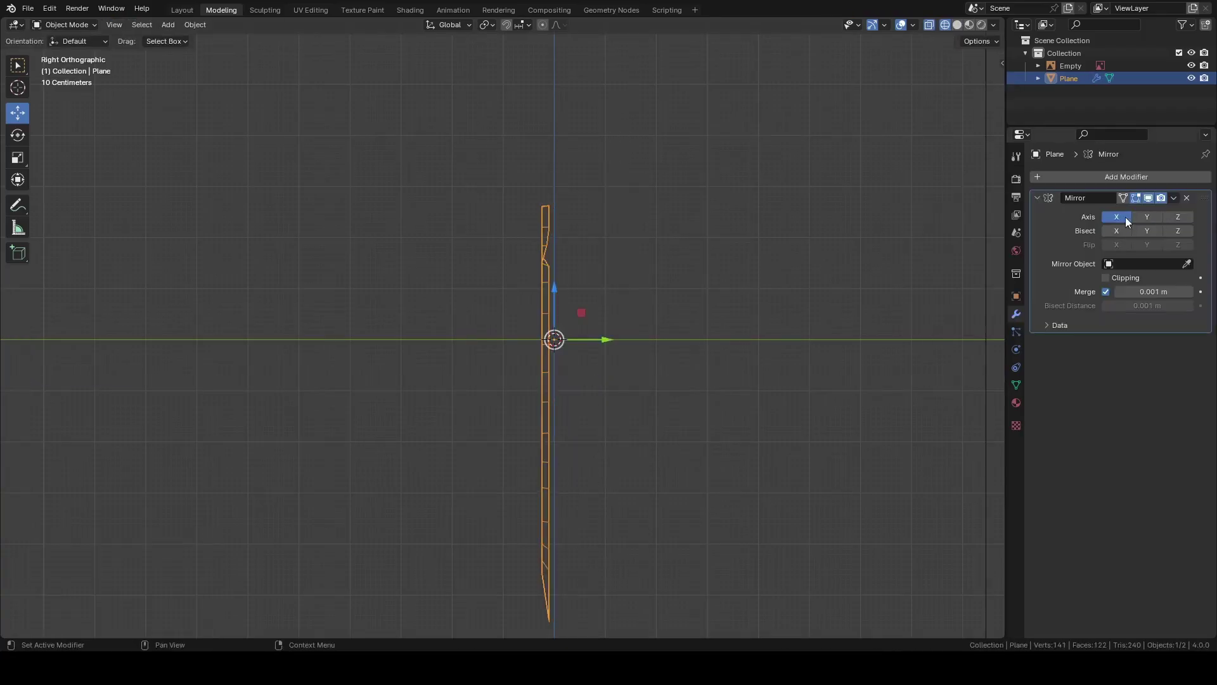
Step: Set the blade's Mirror modifier to the Z axis only with clipping, and extrude the outline edges along Y towards the mirrored half
left_click(1126, 218)
left_click(1174, 219)
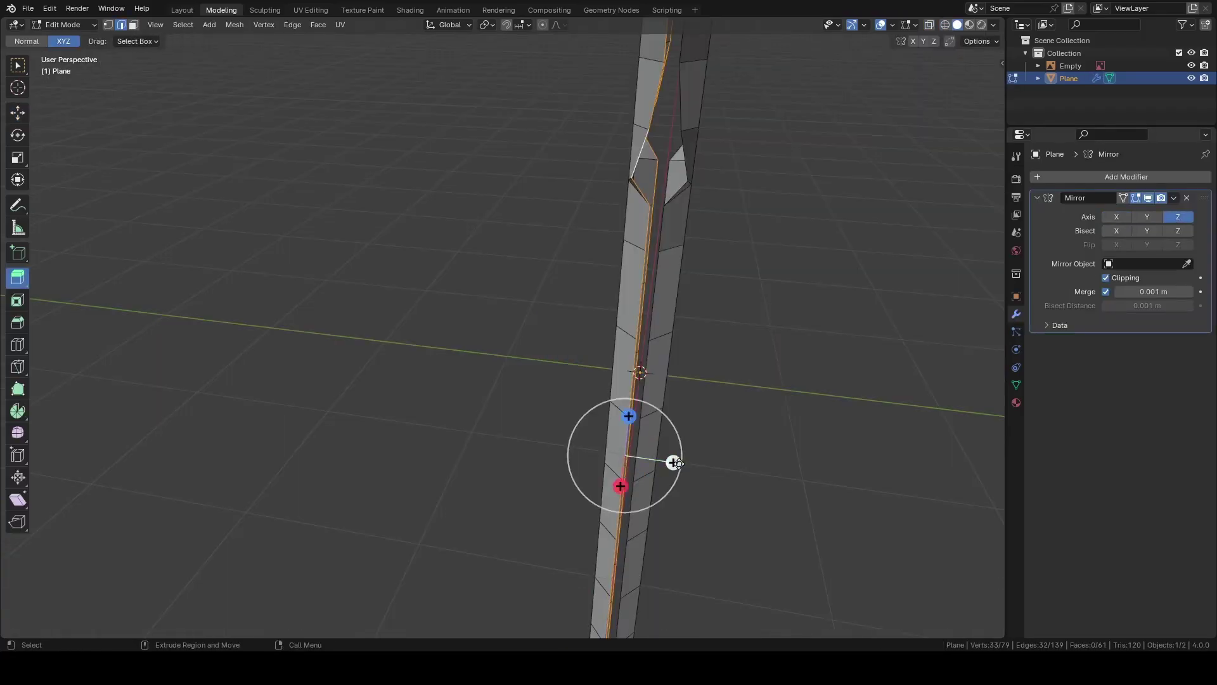
left_click_drag(674, 462, 696, 462)
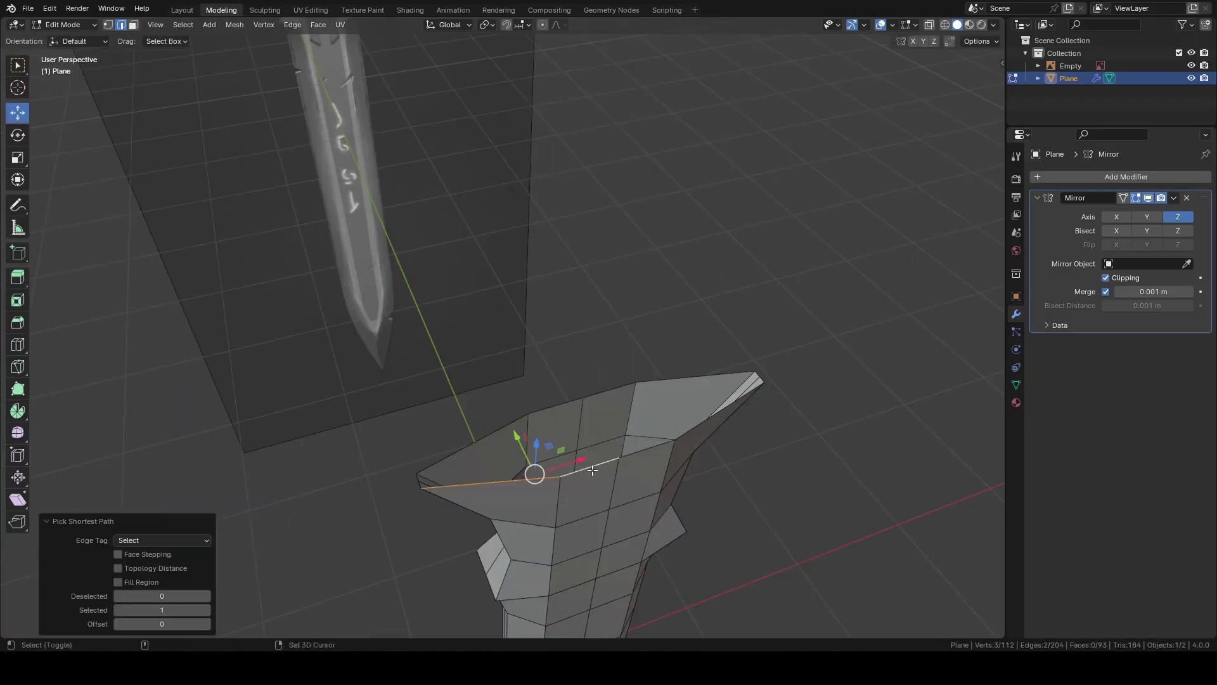
Step: Extrude the edges at the blade's wide upper end along Y to close the opening between the halves
key("ctrl+e")
left_click_drag(516, 439, 513, 431)
left_click_drag(512, 431, 508, 424)
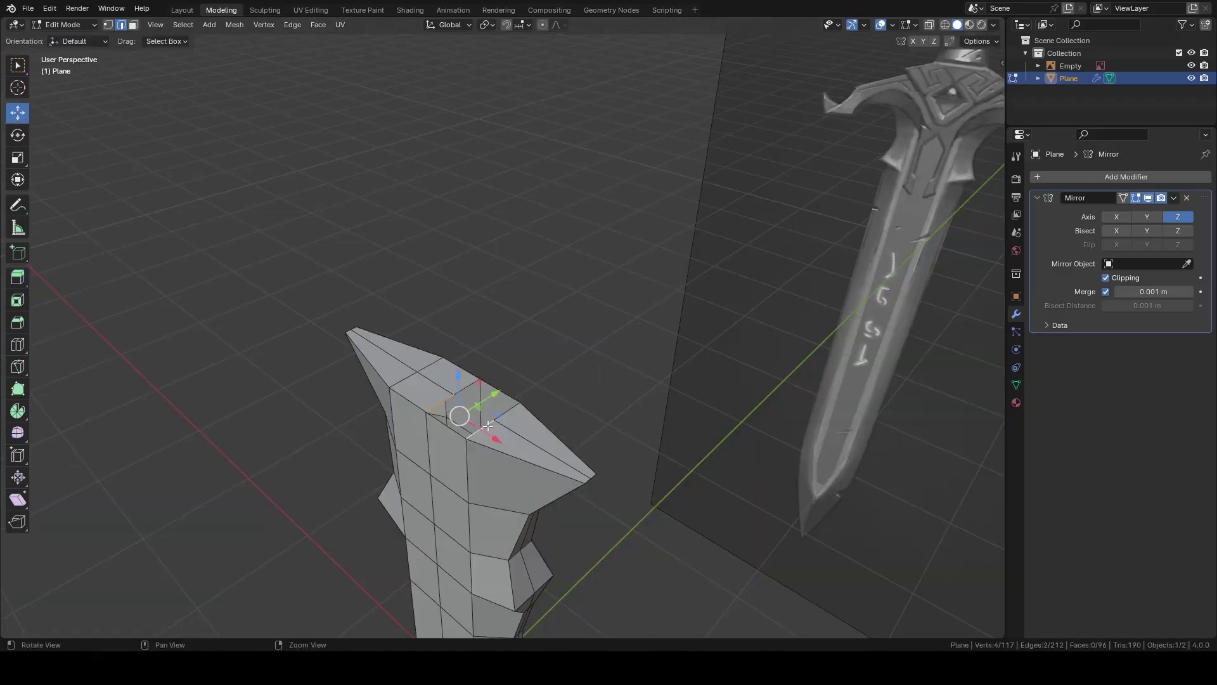
right_click(488, 426)
left_click(488, 426)
Step: Scale the vertices just below the notch points to 0.858 along X and move them up along Z
left_click(648, 332)
left_click_drag(664, 286, 662, 287)
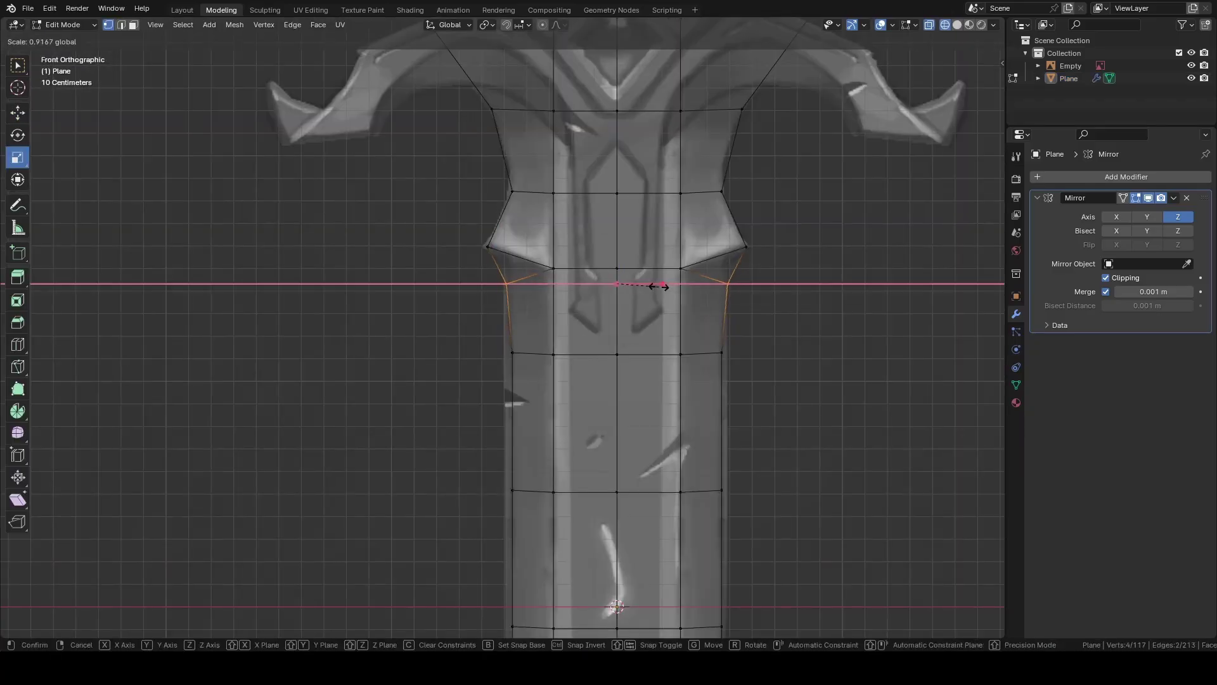
left_click(656, 284)
key("w")
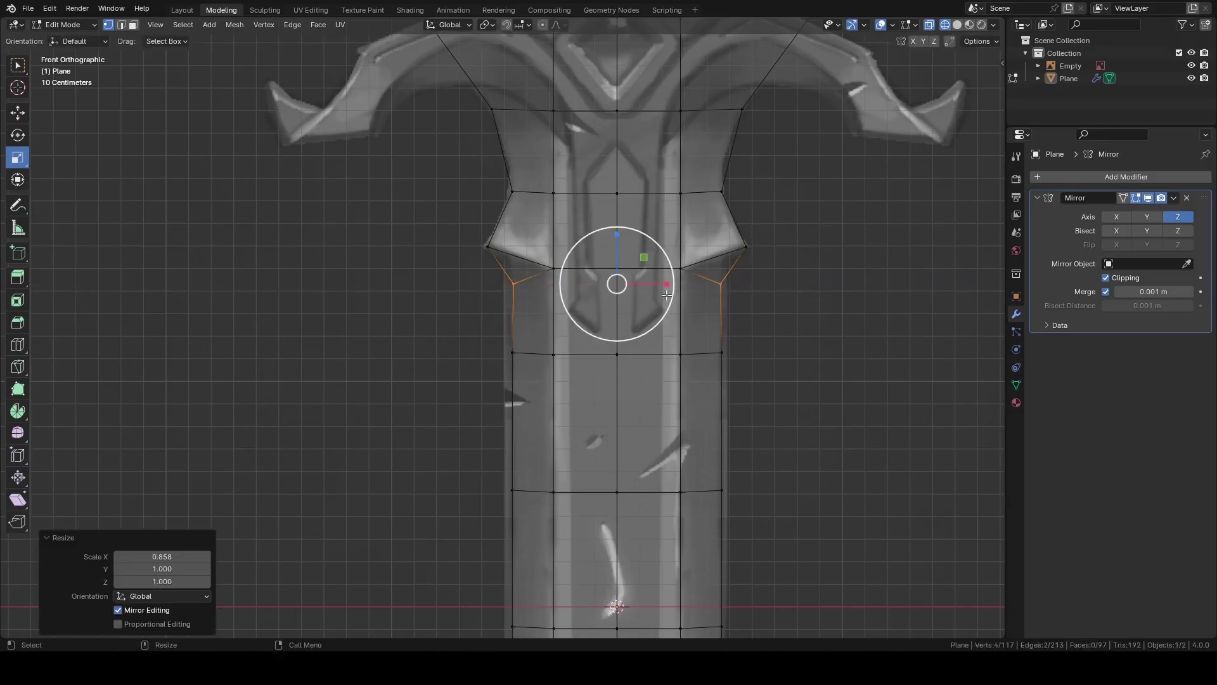
left_click_drag(615, 239, 616, 218)
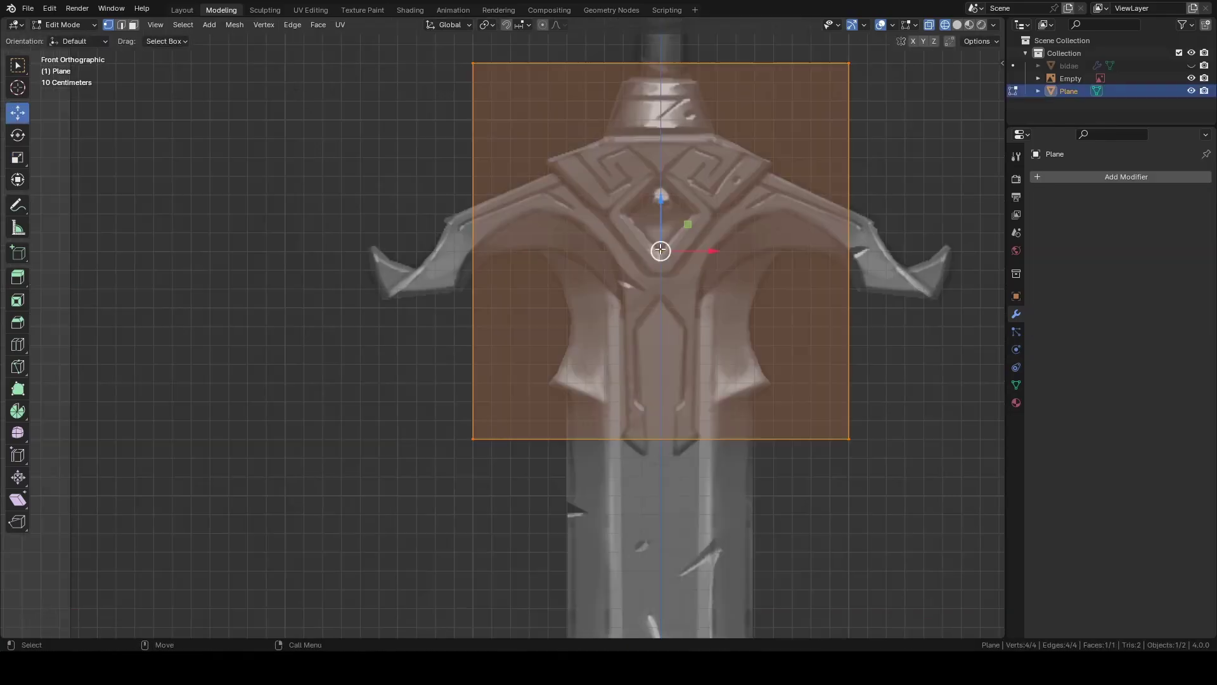
Step: Shrink the new plane and place its corner vertices to form the first quad of the crossguard over the reference
left_click_drag(697, 285, 467, 238)
key("w")
scroll(466, 238, "up", 4)
middle_click_drag(466, 237, 606, 292, "shift")
key("e")
left_click_drag(645, 250, 624, 244)
key("w")
left_click_drag(624, 289, 628, 269)
left_click(607, 331)
left_click(683, 291)
left_click_drag(607, 331, 722, 213)
Step: Extrude an edge of the guard quad along X and fit the new section to the reference
key("2")
left_click(657, 247)
key("ctrl+e")
key("w")
key("e")
key("x")
left_click(808, 210)
left_click_drag(806, 207, 889, 195)
Step: Extrude another guard edge and reposition the new section to follow the reference's contour
key("2")
left_click(783, 194)
key("ctrl+e")
key("w")
left_click_drag(842, 196, 849, 222)
left_click_drag(843, 262, 823, 251)
left_click_drag(852, 182, 860, 185)
Step: Extend the guard mesh with further segments along the curved arm, matching the reference's width
scroll(860, 185, "down", 1)
middle_click_drag(860, 186, 755, 226, "shift")
left_click(682, 281)
left_click_drag(732, 281, 749, 300)
left_click(666, 240)
left_click_drag(716, 240, 775, 209)
left_click_drag(744, 197, 795, 184)
Step: Extrude the guard's inner end edge repeatedly down the arch towards the narrow vertical prong
middle_click_drag(780, 254, 776, 173, "shift")
left_click(723, 239)
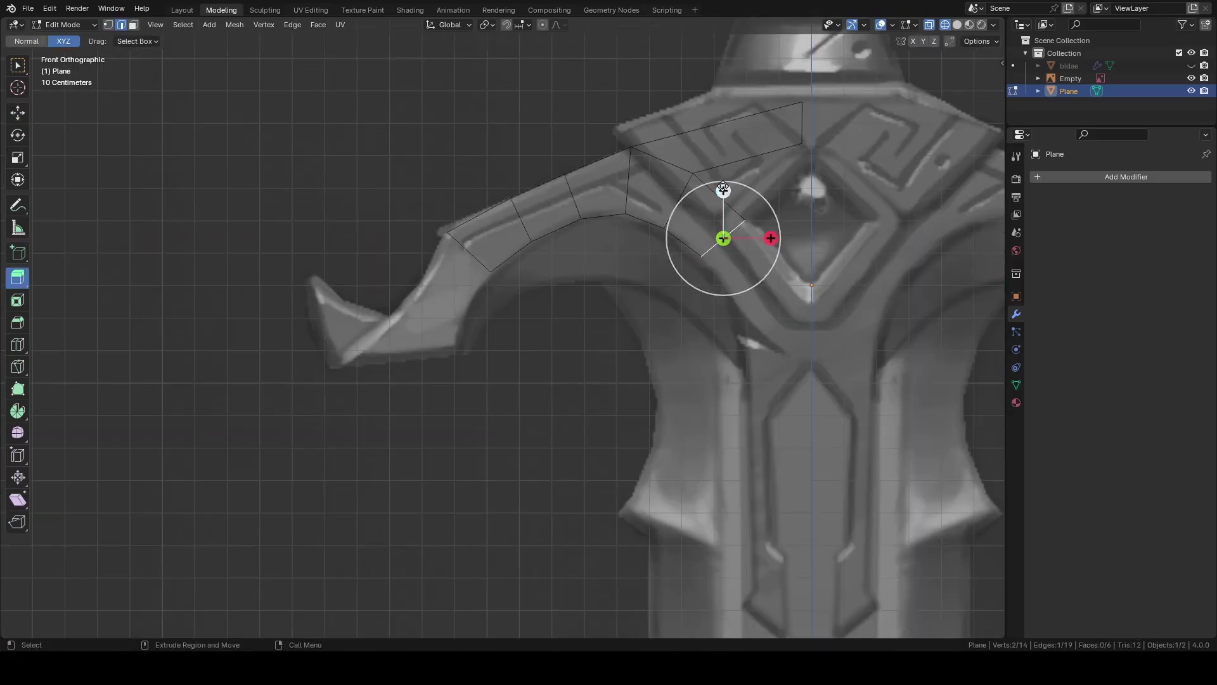
left_click_drag(724, 189, 724, 243)
left_click_drag(734, 291, 760, 271)
left_click_drag(749, 232, 750, 288)
left_click_drag(800, 336, 815, 337)
left_click_drag(764, 287, 764, 364)
Step: Align the arch's two lower end vertices with the prong, and cut a lengthwise loop through the middle of the curved strip
key("1")
left_click(787, 404)
left_click_drag(791, 398, 789, 369)
left_click(744, 421)
left_click_drag(745, 420, 751, 409)
key("alt+c")
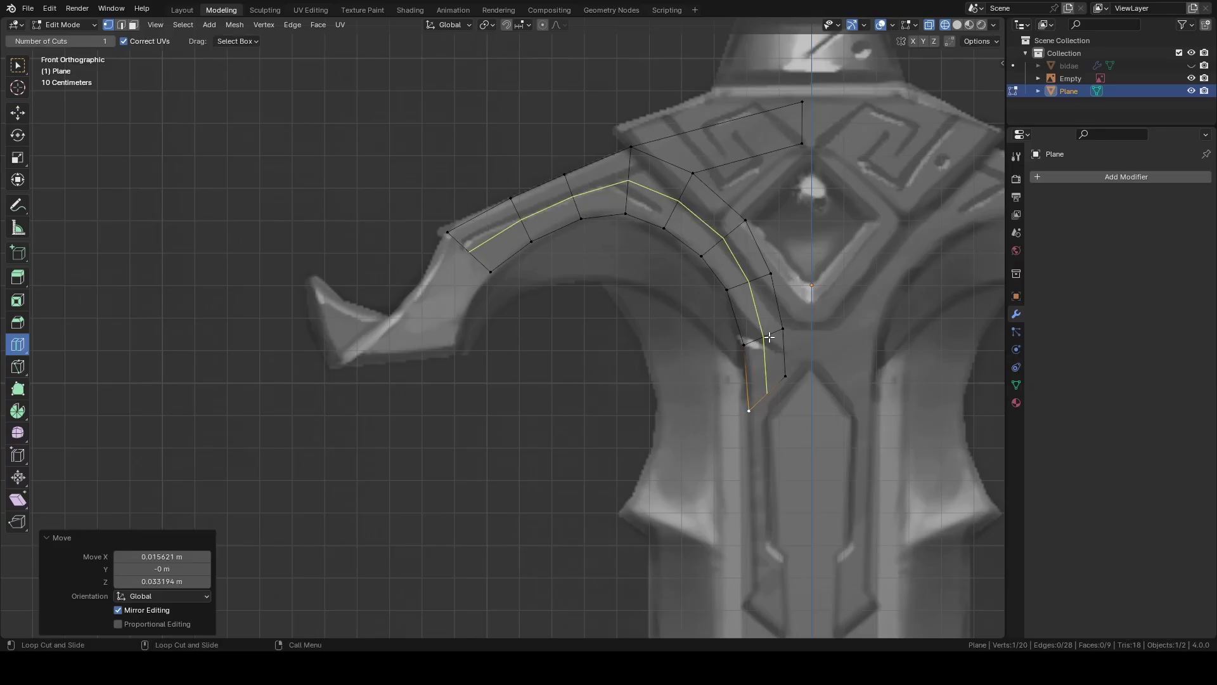
left_click(769, 336)
Step: Extrude the outer half of the strip's lower end edge down along the narrow prong
key("2")
key("ctrl+e")
left_click(758, 402)
left_click_drag(760, 359, 763, 470)
left_click_drag(765, 498, 765, 502)
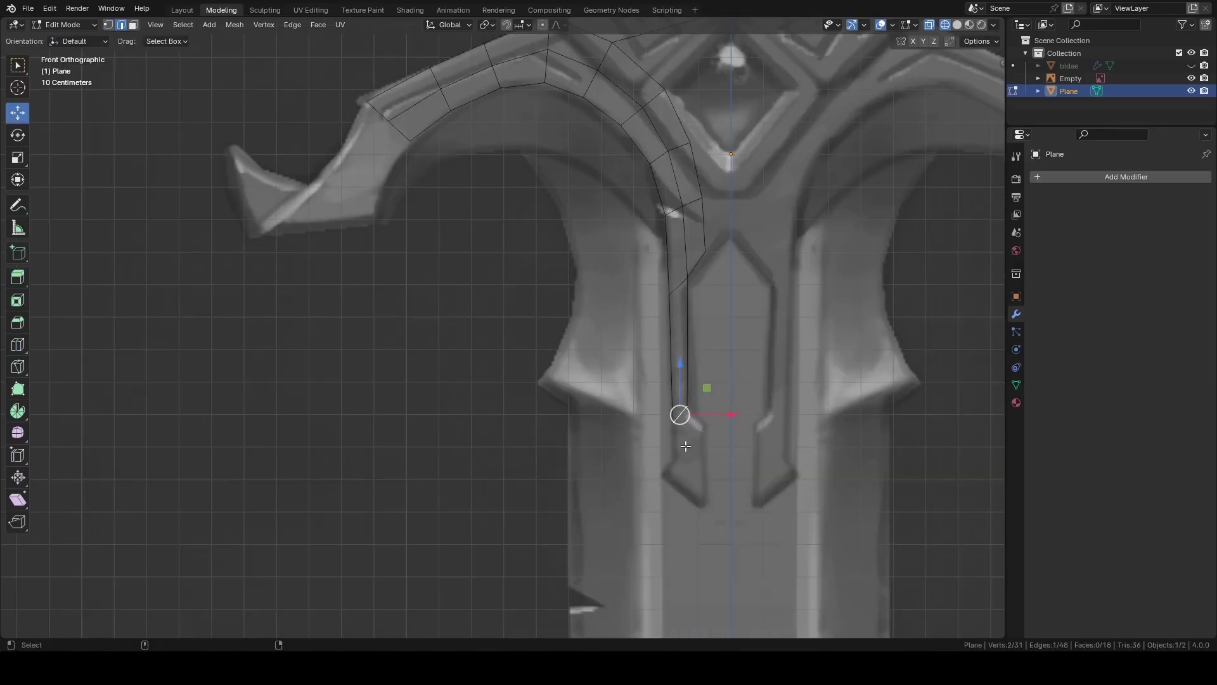
Step: Extrude the prong's lower edge once more and move its inner vertex down to form the slanted pointed end
key("ctrl+e")
left_click_drag(681, 376, 682, 432)
key("1")
key("w")
left_click(690, 468)
left_click_drag(691, 469, 698, 498)
Step: Cut loops across the narrow prong and align its edges and vertices with the reference's outline
key("shift+space")
key("ctrl+r")
left_click(694, 404)
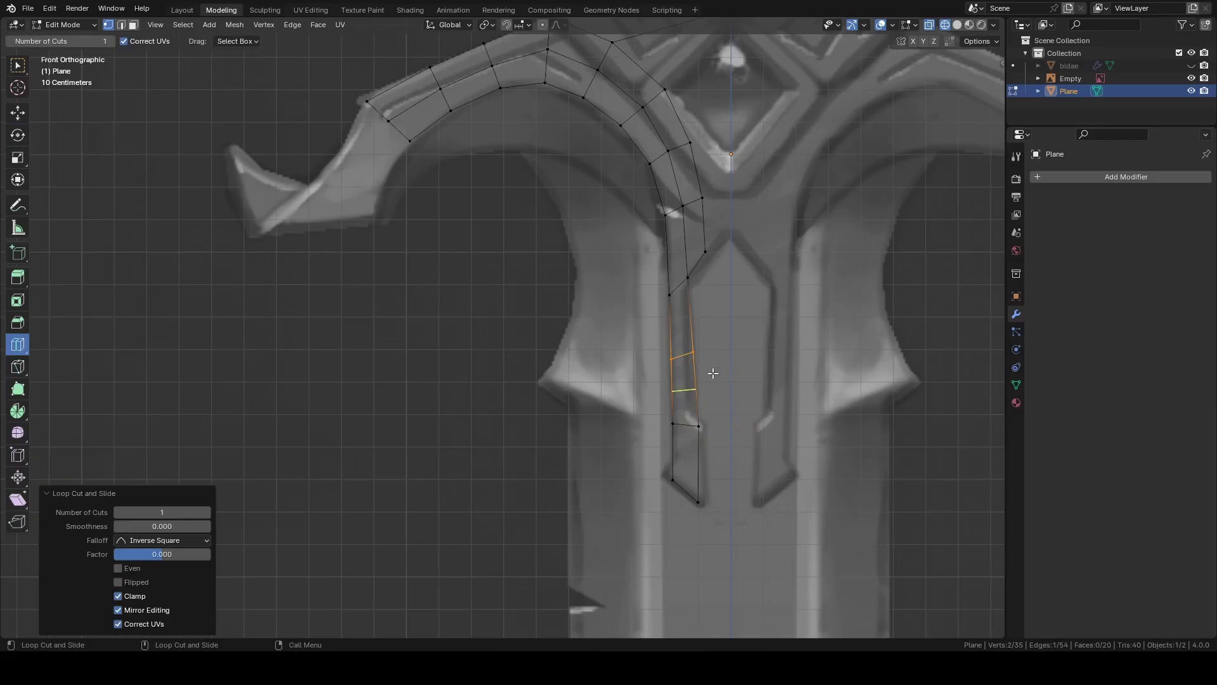
key("shift+space")
key("g")
left_click_drag(683, 331, 684, 339)
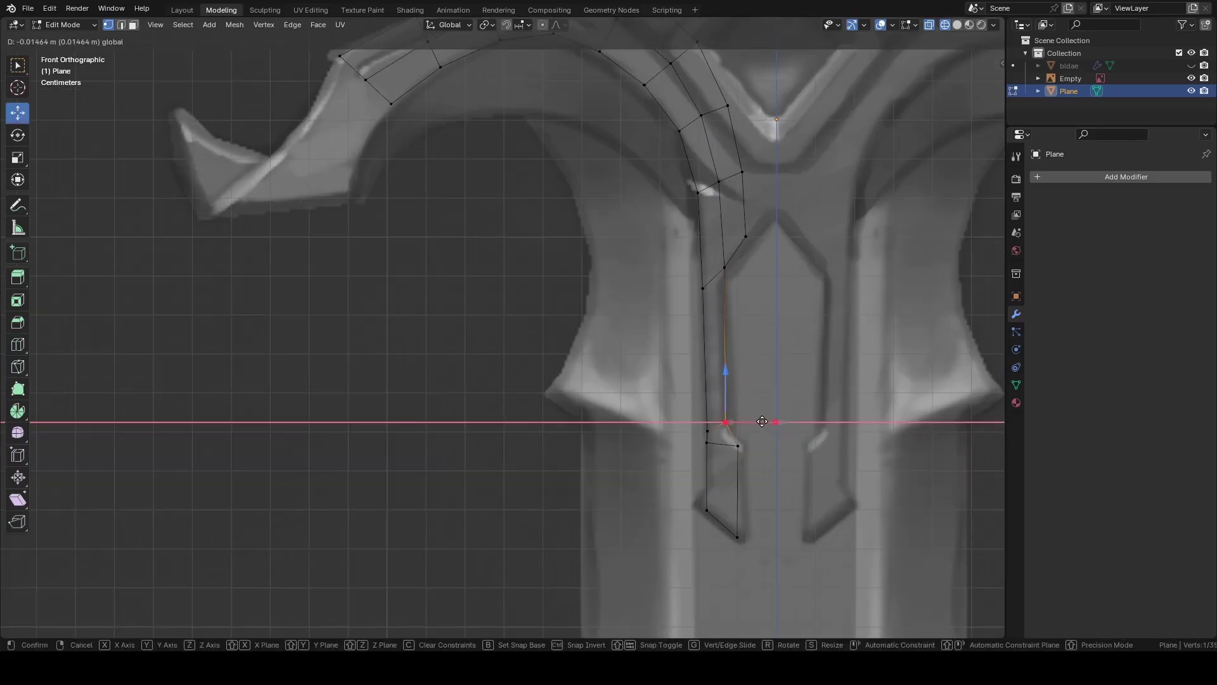
left_click_drag(761, 421, 760, 421)
left_click_drag(725, 370, 725, 380)
Step: Cut a loop near the prong's tip, widen its outer corner, and shift the inner guard vertices beside the diamond along X
left_click(707, 443)
key("ctrl+r")
left_click_drag(709, 500, 695, 505)
key("g")
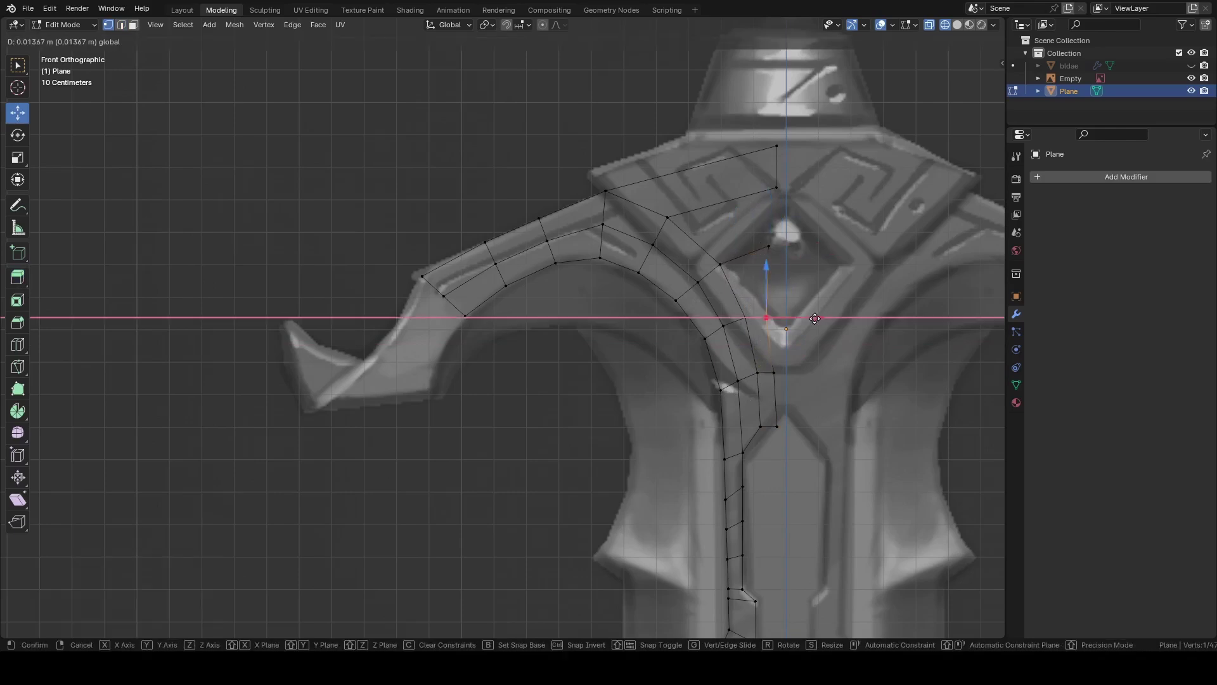
left_click(731, 205)
Step: Extrude the guard arm's outer end edges twice and scale and move them to follow the wing towards its tip
key("e")
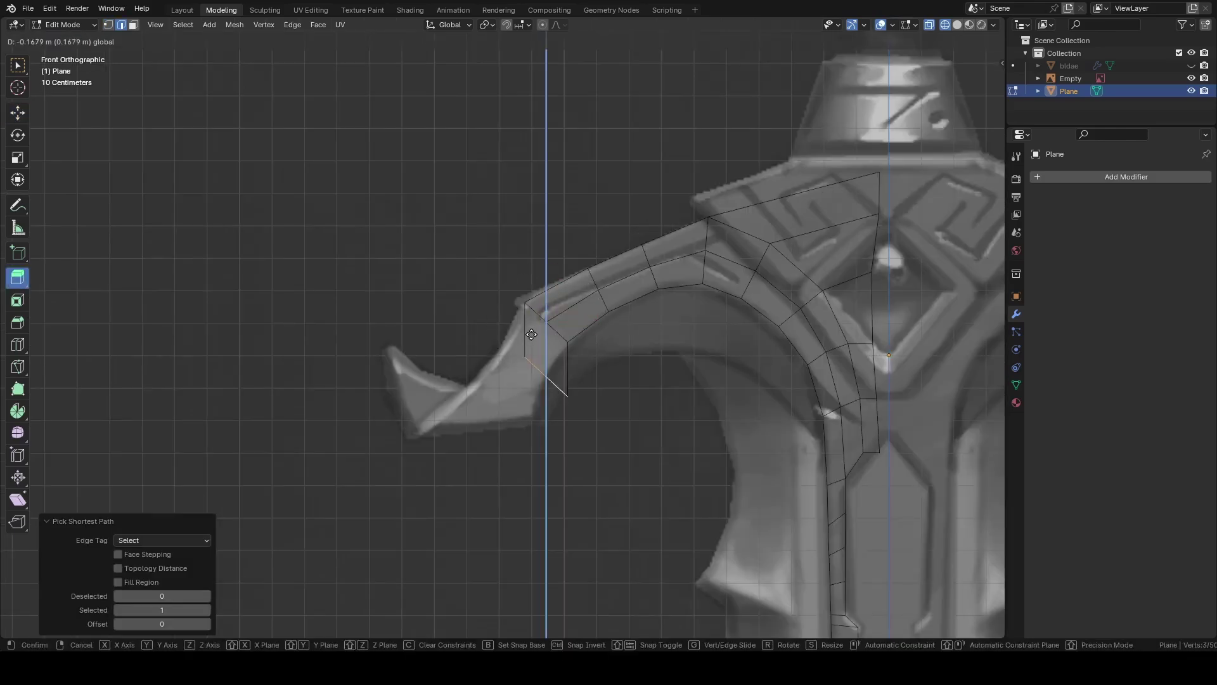
key("r")
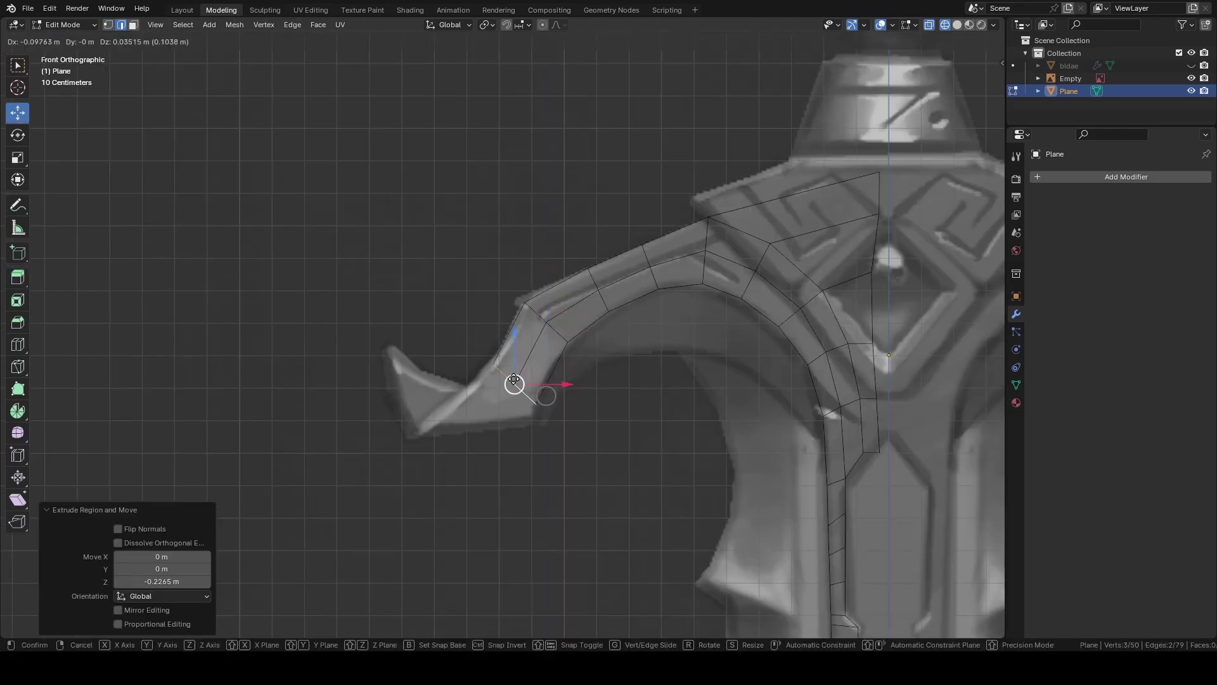
left_click(516, 383)
key("g")
key("z")
key("s")
mouse_move(522, 421)
left_mouse_down()
mouse_move(565, 421)
mouse_move(533, 421)
left_mouse_up()
key("g")
Step: Select the lower edges of the outer arm through to its end and extrude them inwards below the arch
middle_click_drag(534, 405, 471, 414, "shift")
left_click(572, 308)
left_click(474, 413, "ctrl")
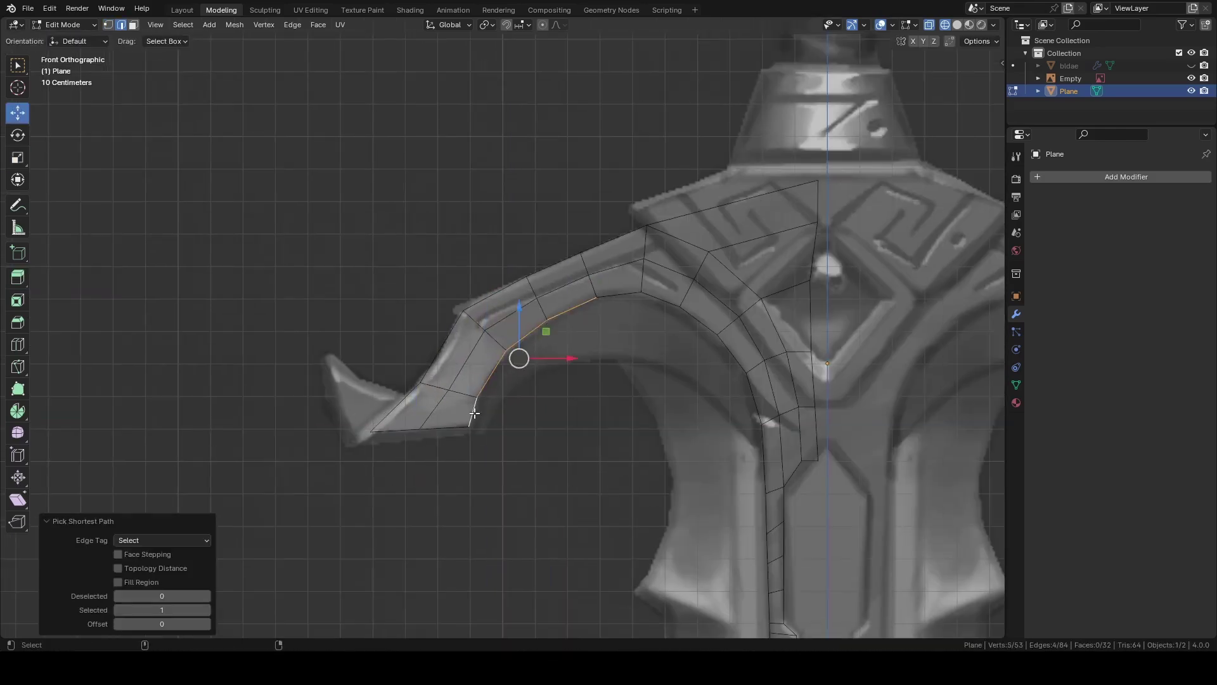
key("e")
left_click_drag(566, 359, 541, 395)
key("w")
Step: Move the vertices of the extruded underside one by one onto the reference's inner arch outline
key("1")
left_click(486, 459)
left_click_drag(487, 459, 491, 415)
left_click(494, 430)
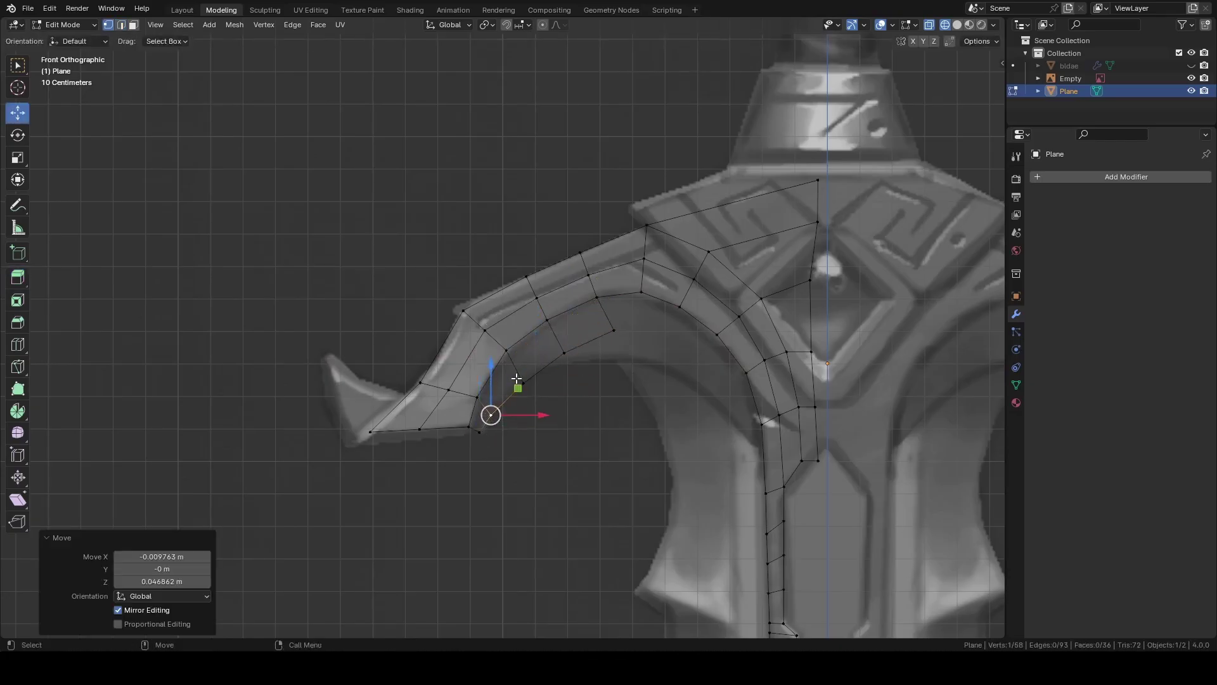
left_click(526, 383)
key("g")
left_click(519, 378)
left_click(614, 331)
key("g")
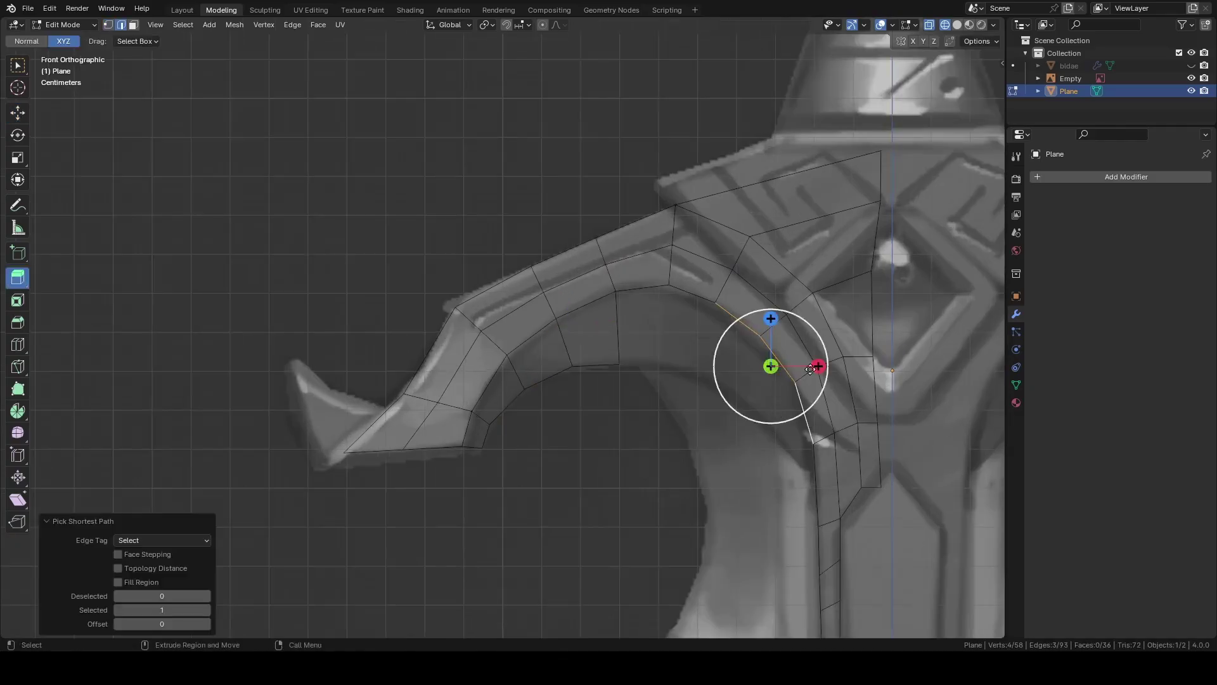
Step: Extrude the inner arch edges above the prong and place the new vertices along the underside curve
key("e")
left_click(789, 370)
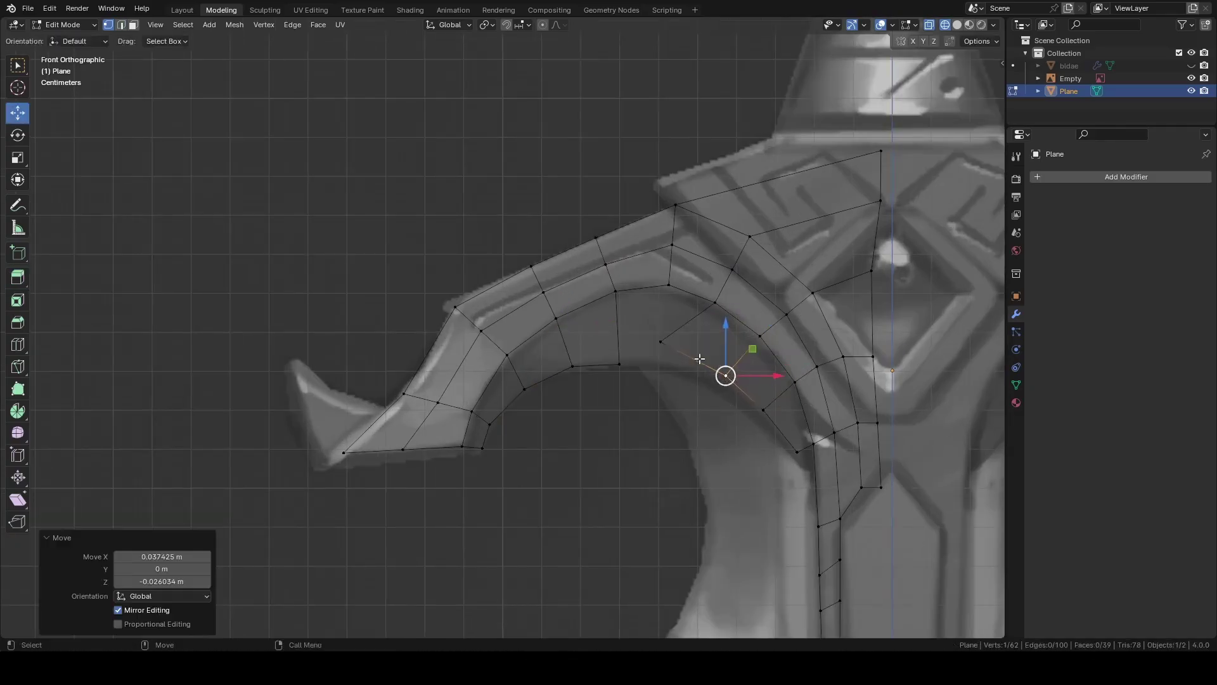
left_click(661, 342)
left_click_drag(670, 343, 702, 370)
Step: Move the vertices along the arch's lower outline about 0.11 m along Y to give the underside depth
key("g")
key("y")
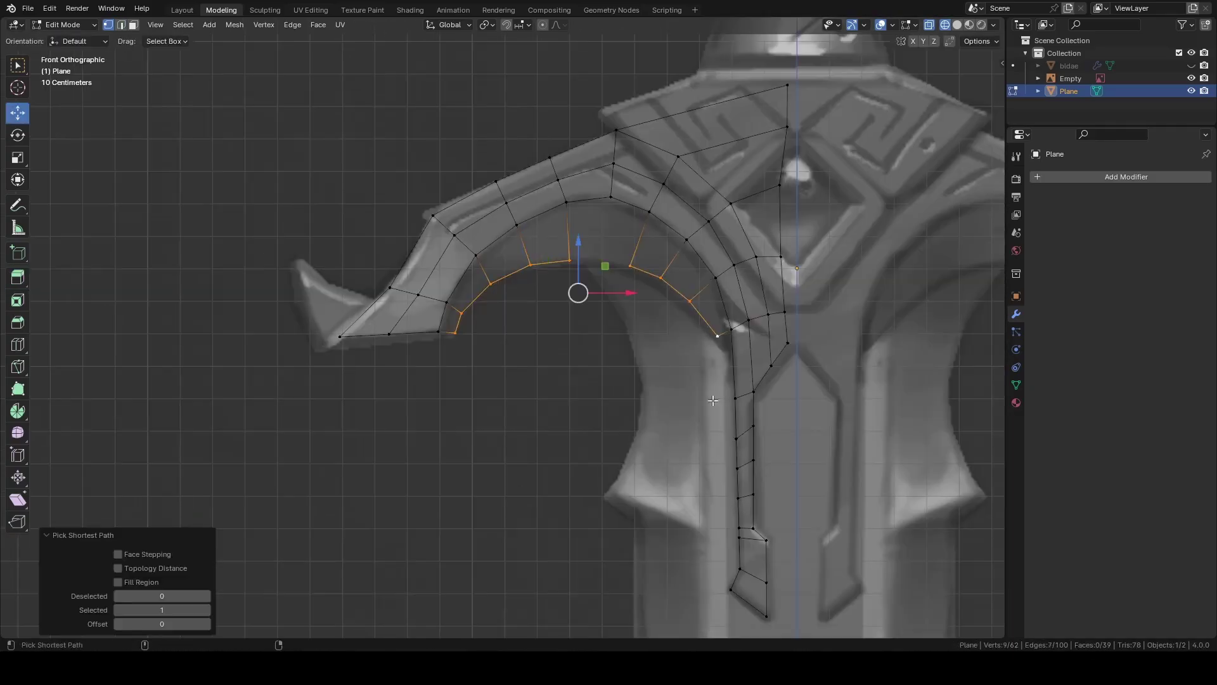
middle_click_drag(579, 290, 580, 298)
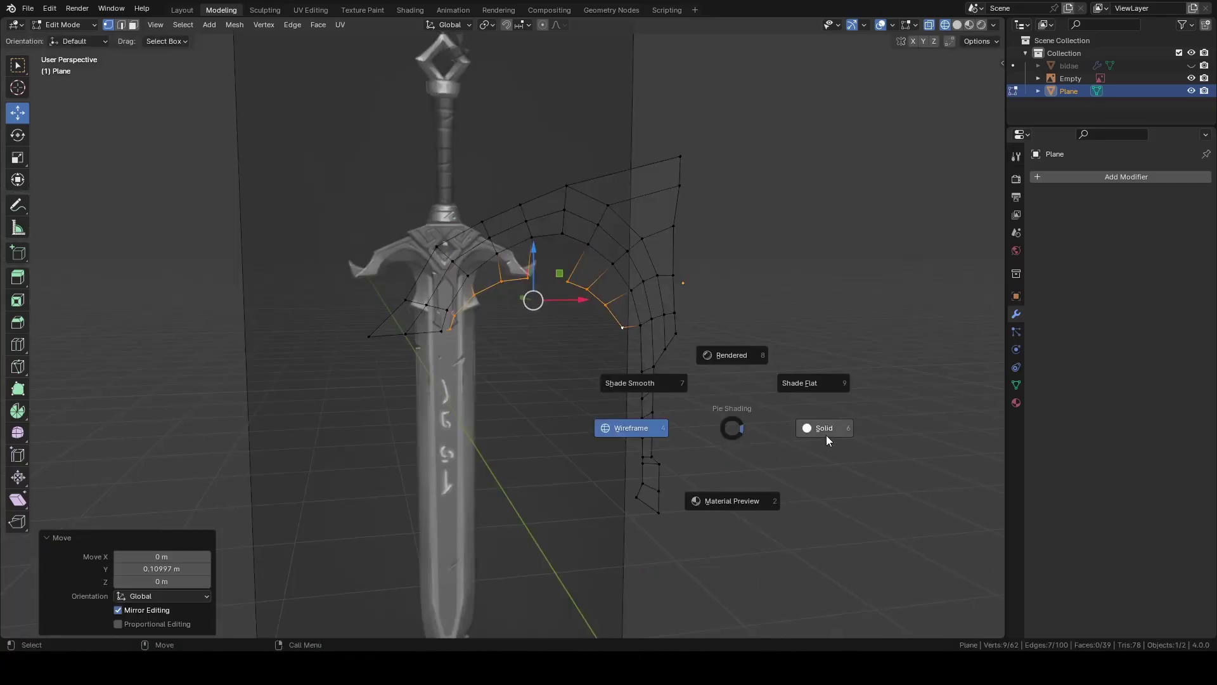
Step: Switch to solid shading and close the gap at the arch's crown, merging the vertices there at the last selected one
left_click(824, 426)
scroll(589, 192, "up", 2)
key("m")
left_click(589, 192)
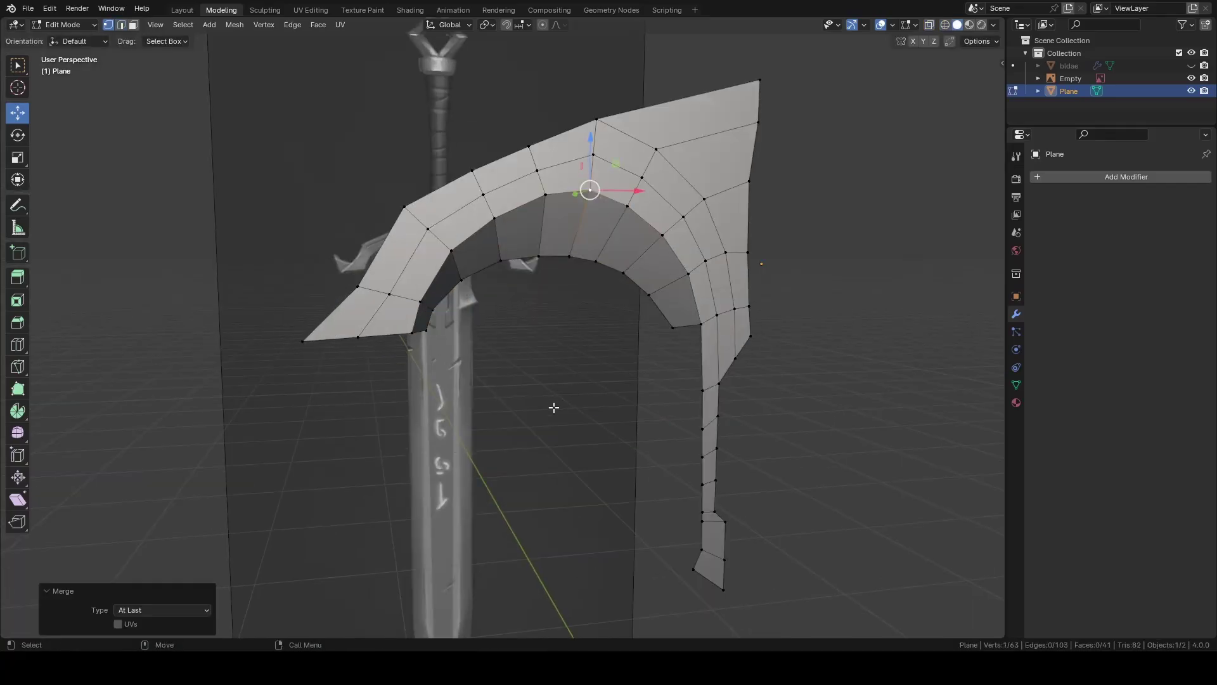
Step: Extrude the prong's outer edges along Y, and fill the gap between this side wall and the arch's underside
left_click(893, 242)
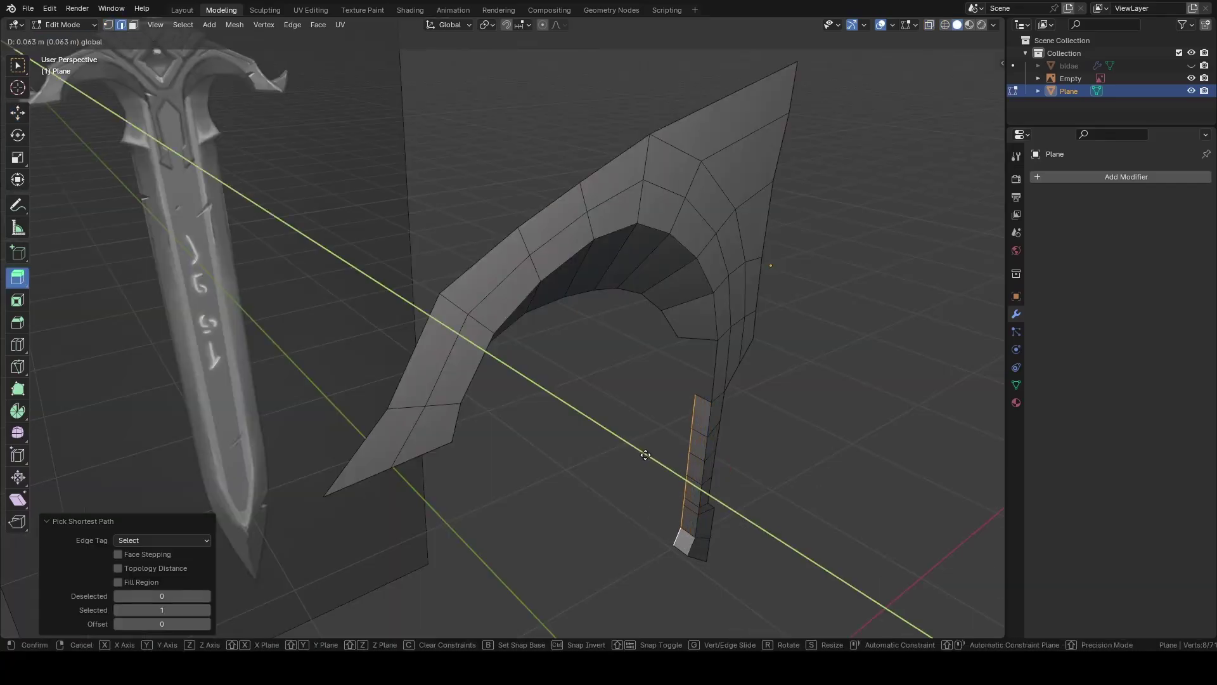
left_click(639, 452)
left_click(700, 396)
left_click(698, 339, "shift")
key("f")
Step: Select the back edges of the prong's side wall and shift them along X in the front view
middle_click_drag(698, 393, 659, 355)
left_click(593, 383)
left_click(592, 538, "ctrl")
key("grave")
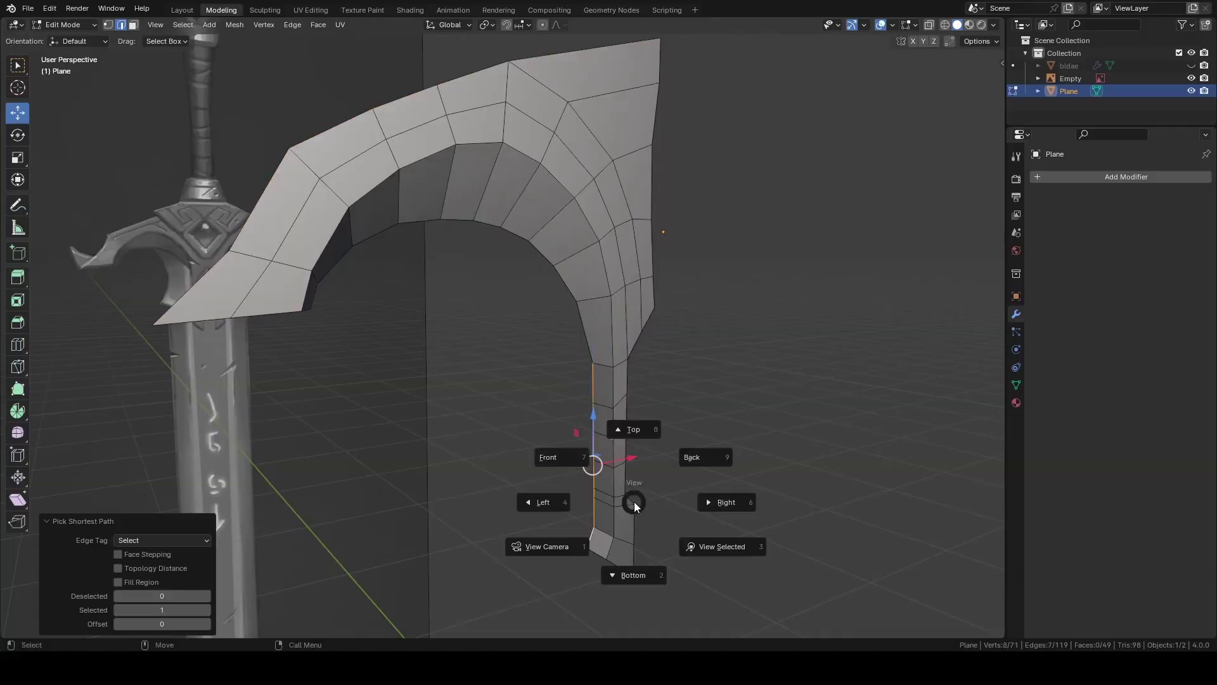
left_click(573, 458)
key("g")
key("x")
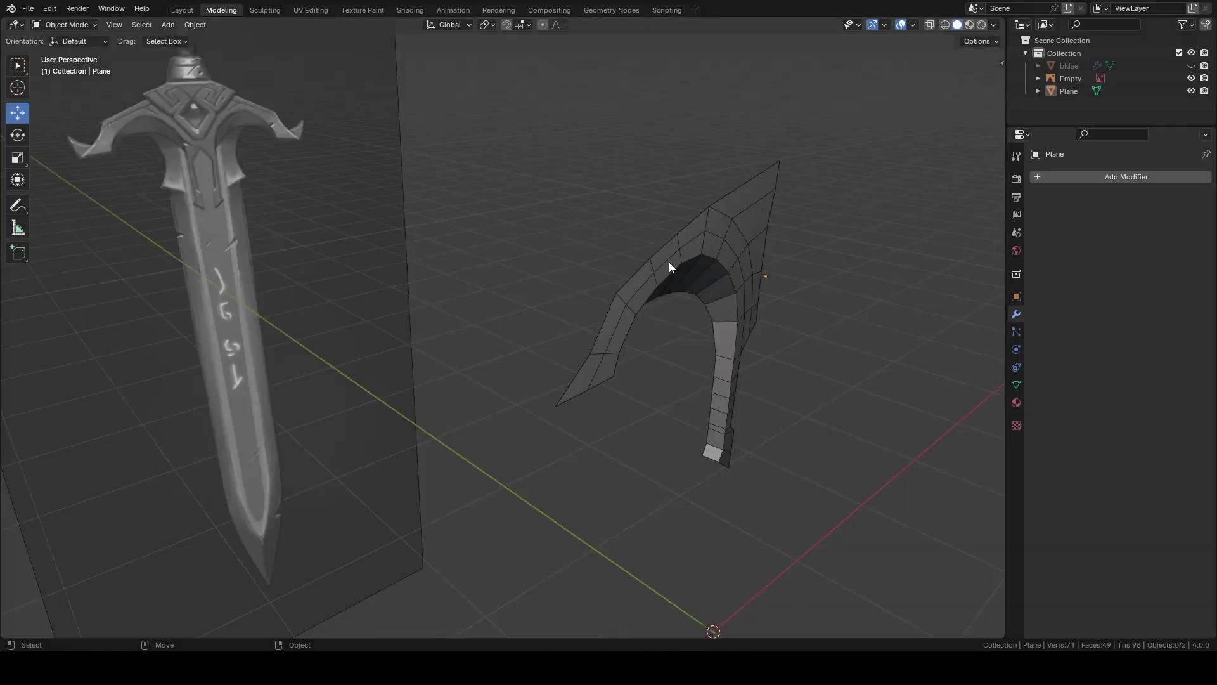
Step: Mirror the guard mesh across the Z axis only and shift the whole mesh along Y off the mirror plane
left_click(691, 318)
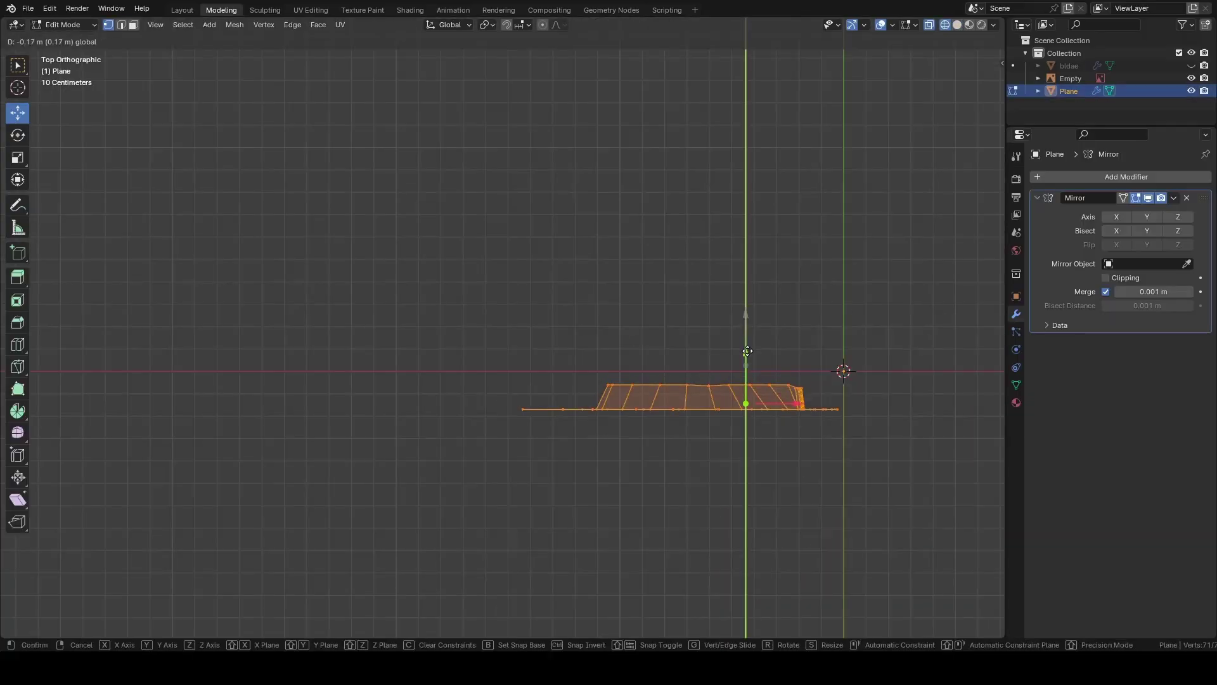
left_click(824, 492)
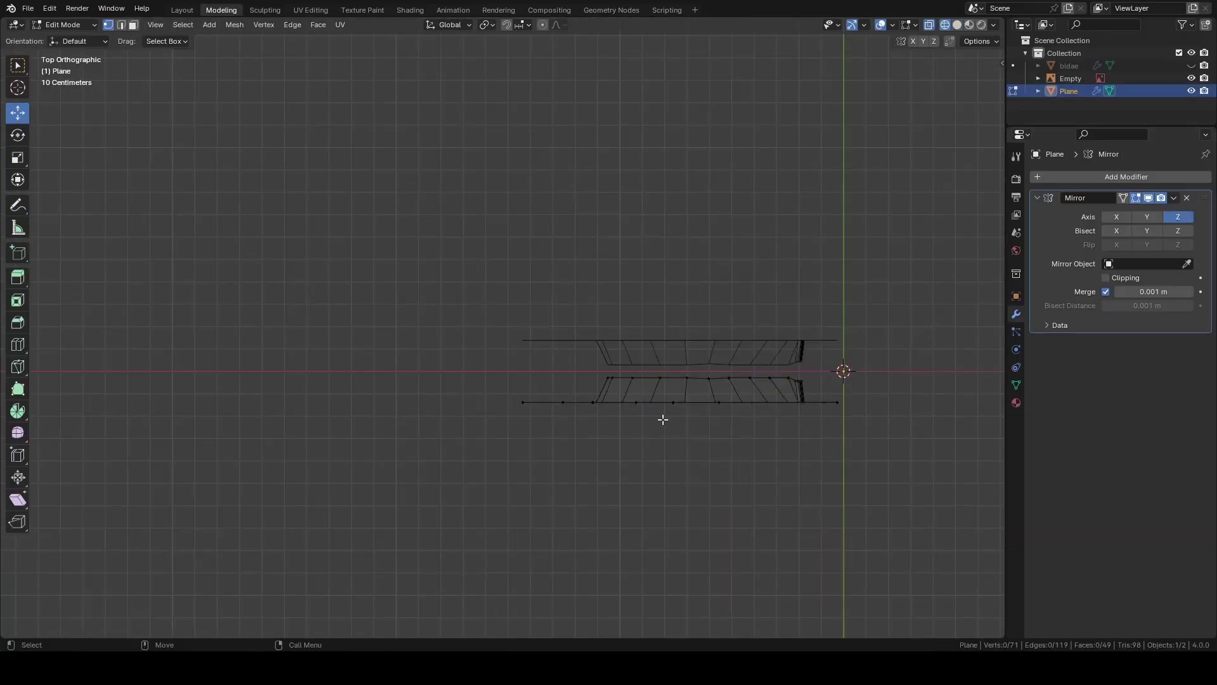
Step: Select the guard's open border edges and extrude them along Y to join the mirrored halves
scroll(628, 399, "up", 2)
left_click(824, 429, "alt")
key("e")
key("y")
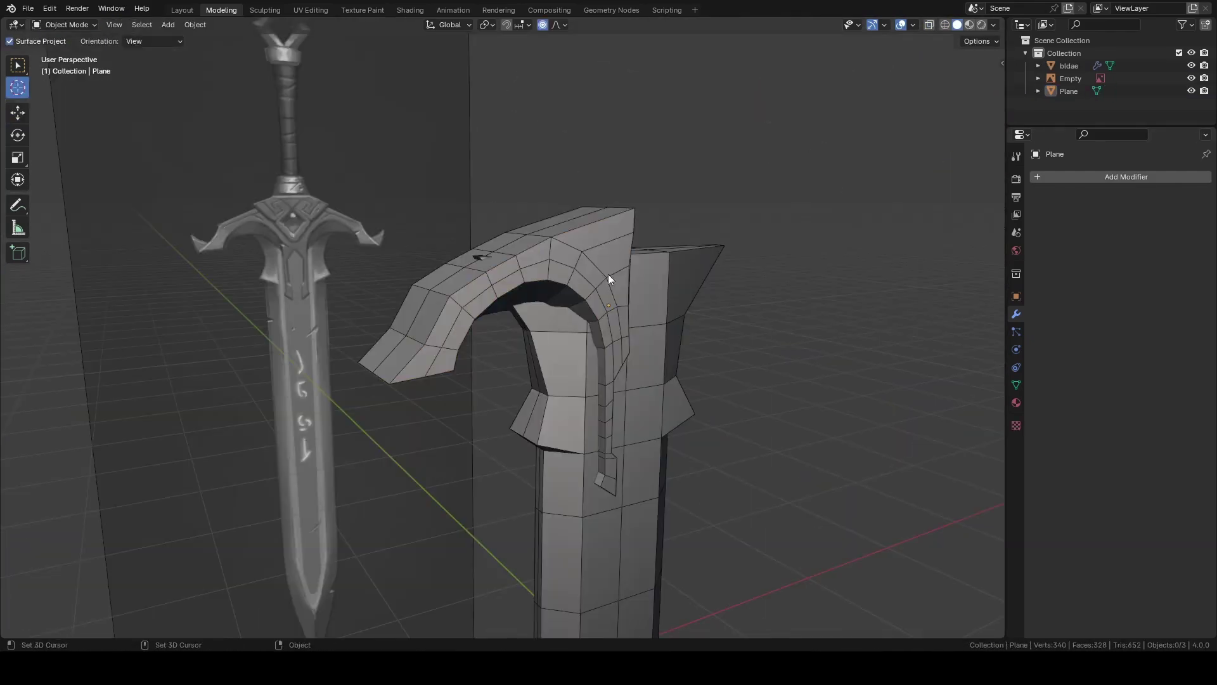
Step: Add a lattice object and fit it around the half guard by moving it along Z and X in the front view
left_click(168, 25)
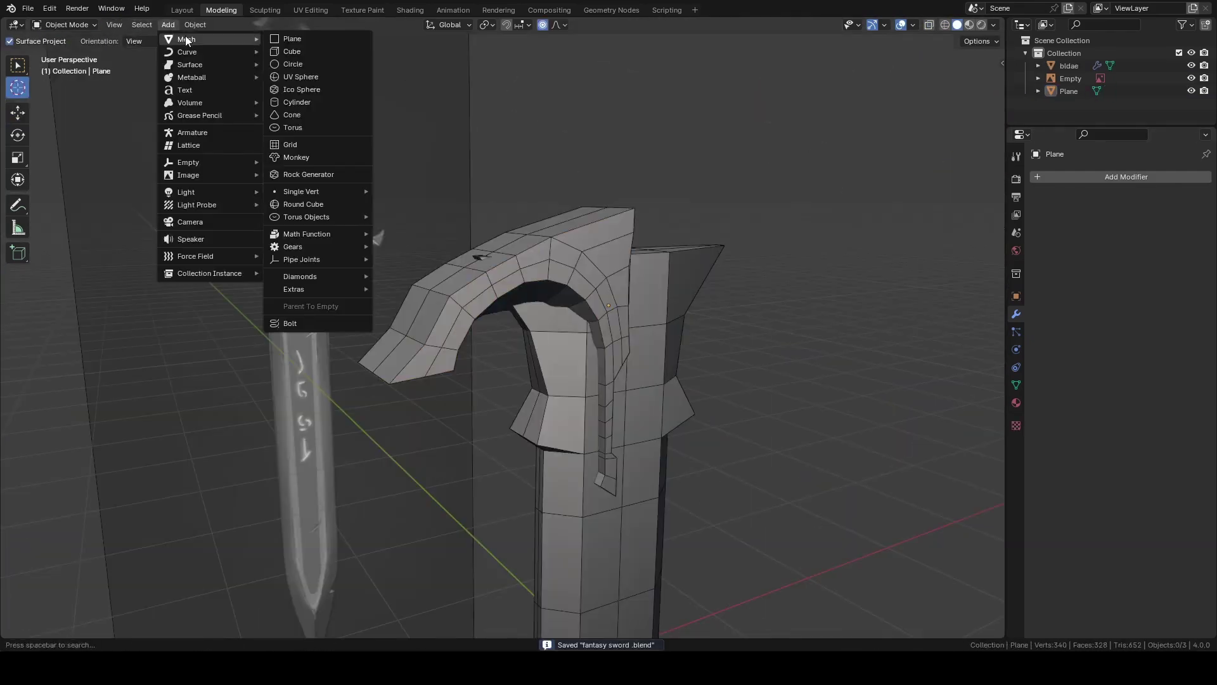
left_click(190, 146)
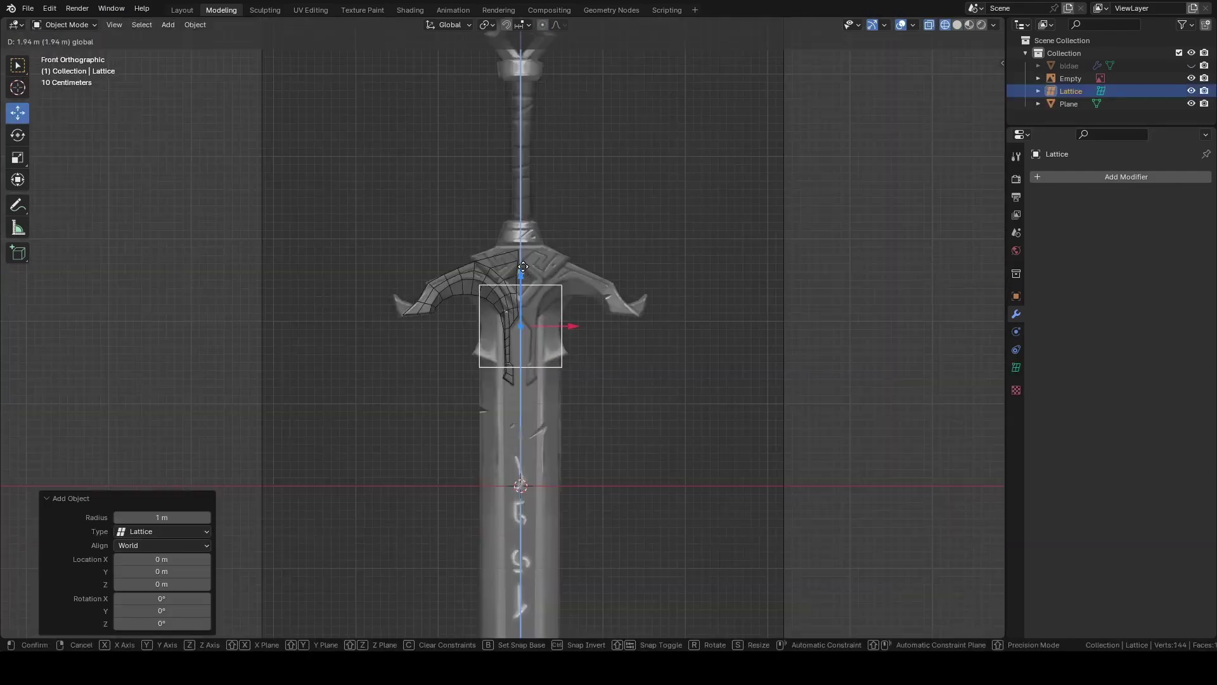
left_click_drag(523, 266, 523, 258)
left_click_drag(575, 317, 514, 317)
scroll(470, 266, "up", 4)
left_click_drag(459, 268, 501, 282)
key("r")
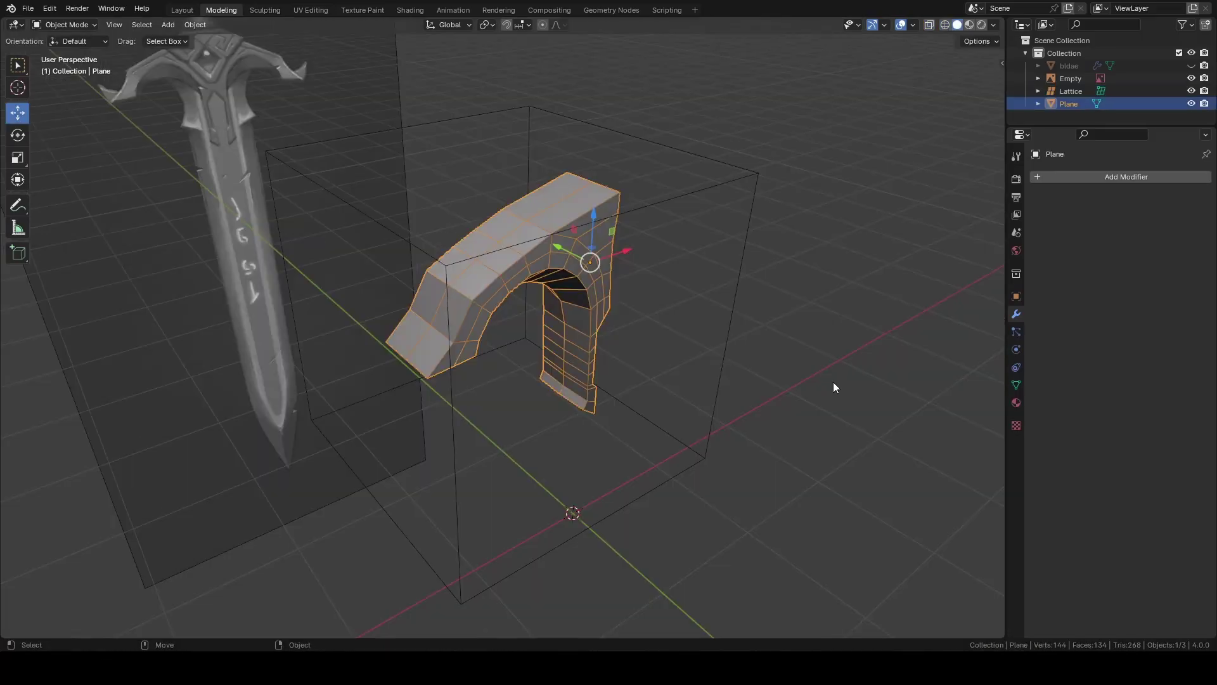
Step: Bind the half guard to the lattice with a Lattice modifier, taper its outer end by scaling the lattice's outer points along Y, and apply
left_click(1082, 178)
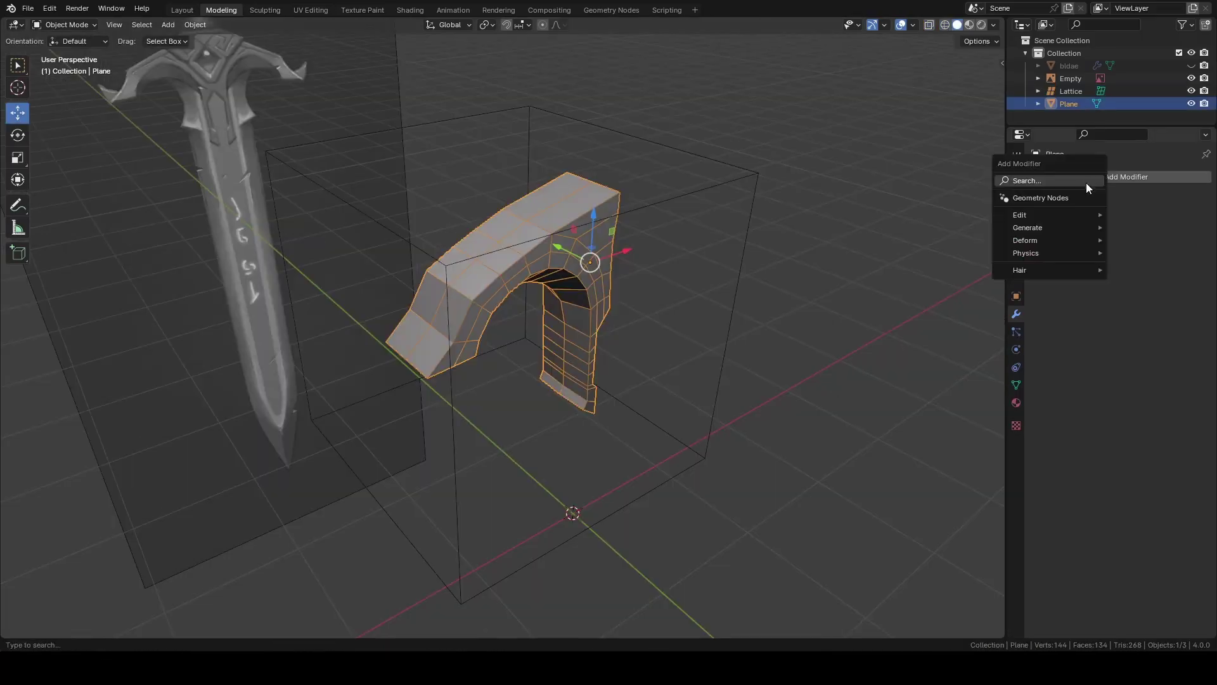
left_click(1036, 180)
left_click(969, 216)
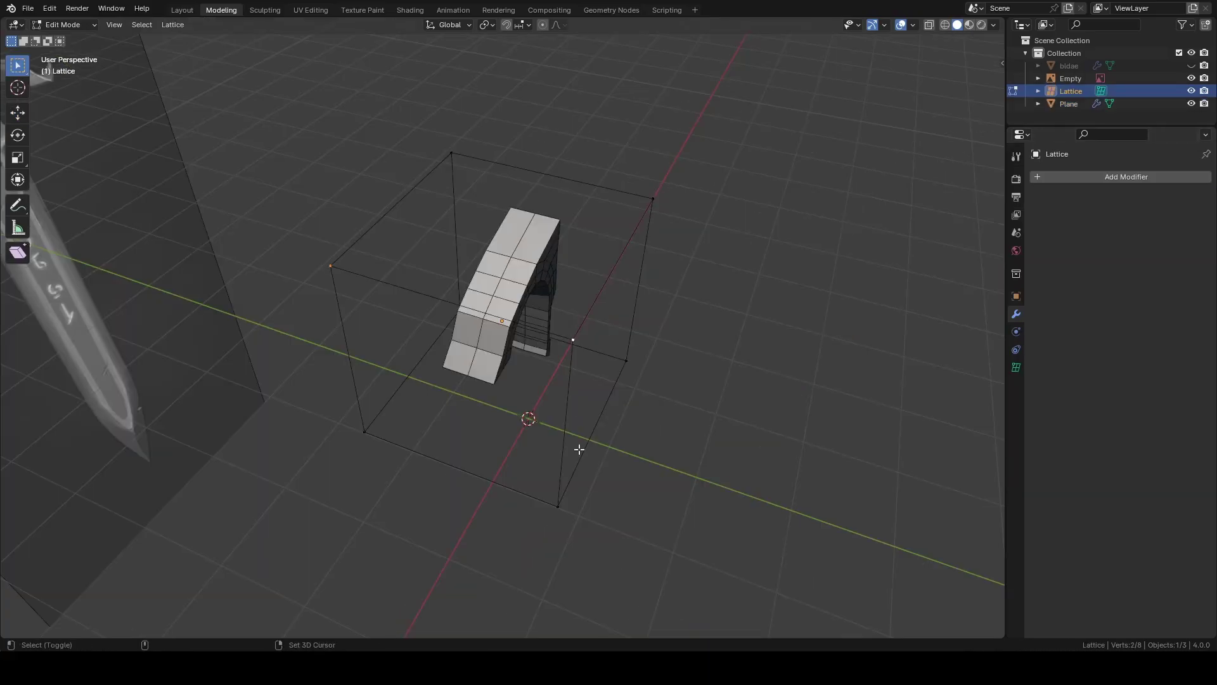
key("shift+space")
key("g")
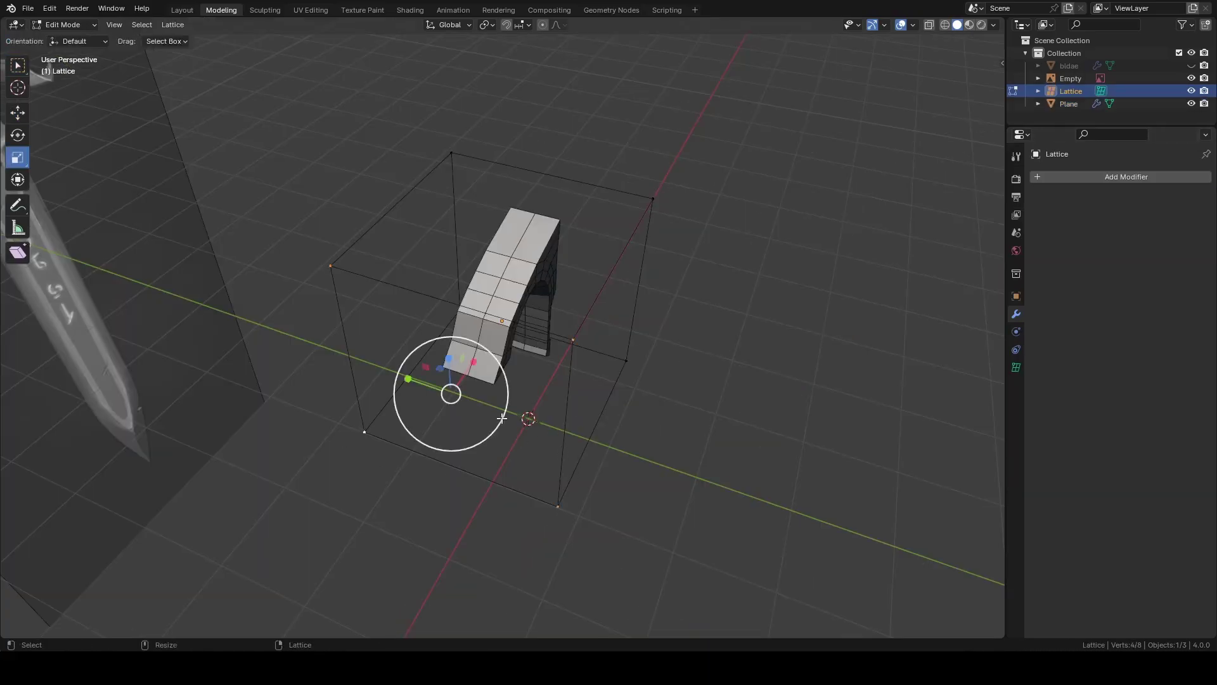
mouse_move(413, 380)
left_mouse_down()
mouse_move(362, 427)
mouse_move(435, 389)
left_mouse_up()
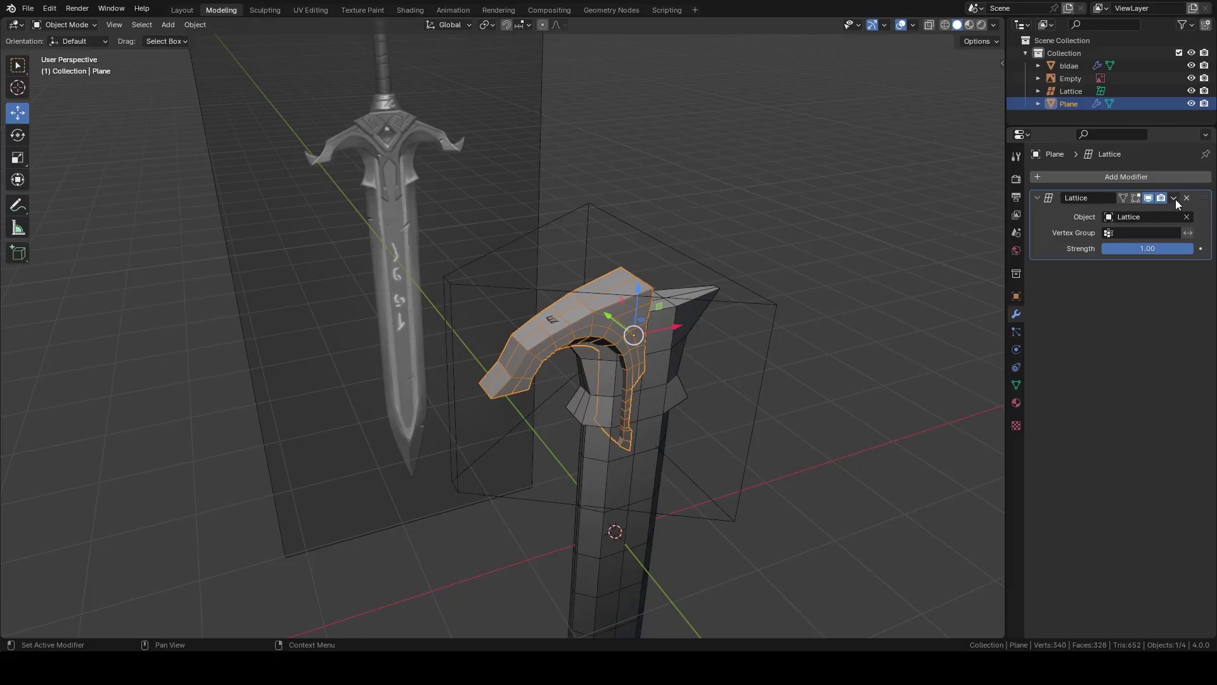
left_click(1174, 198)
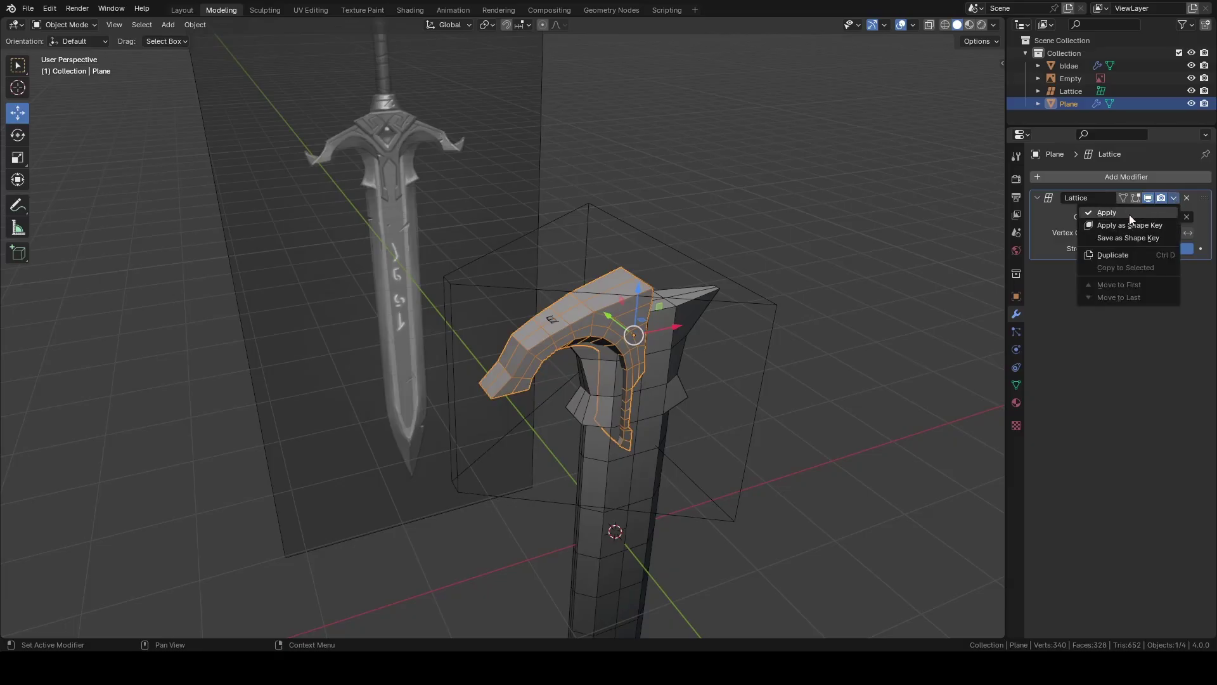
left_click(1128, 213)
Step: Mirror the guard across X with an applied Mirror modifier, and shift its upper centre vertices along Z
key("q")
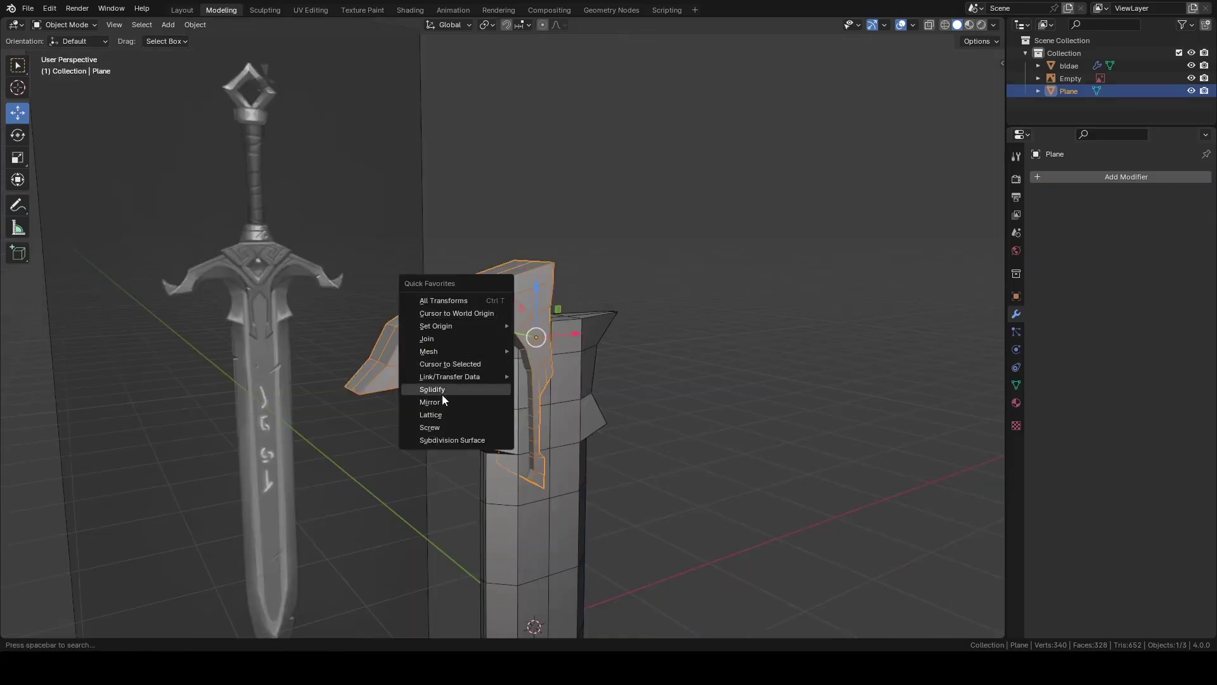
left_click(443, 401)
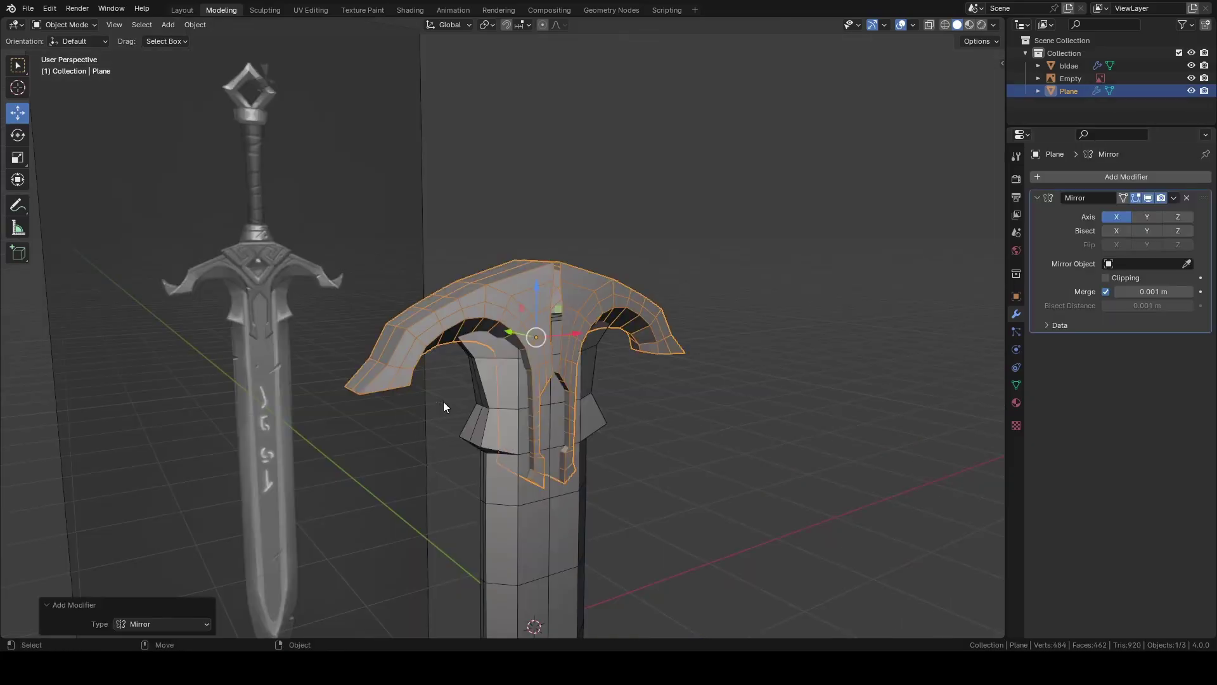
left_click(1174, 198)
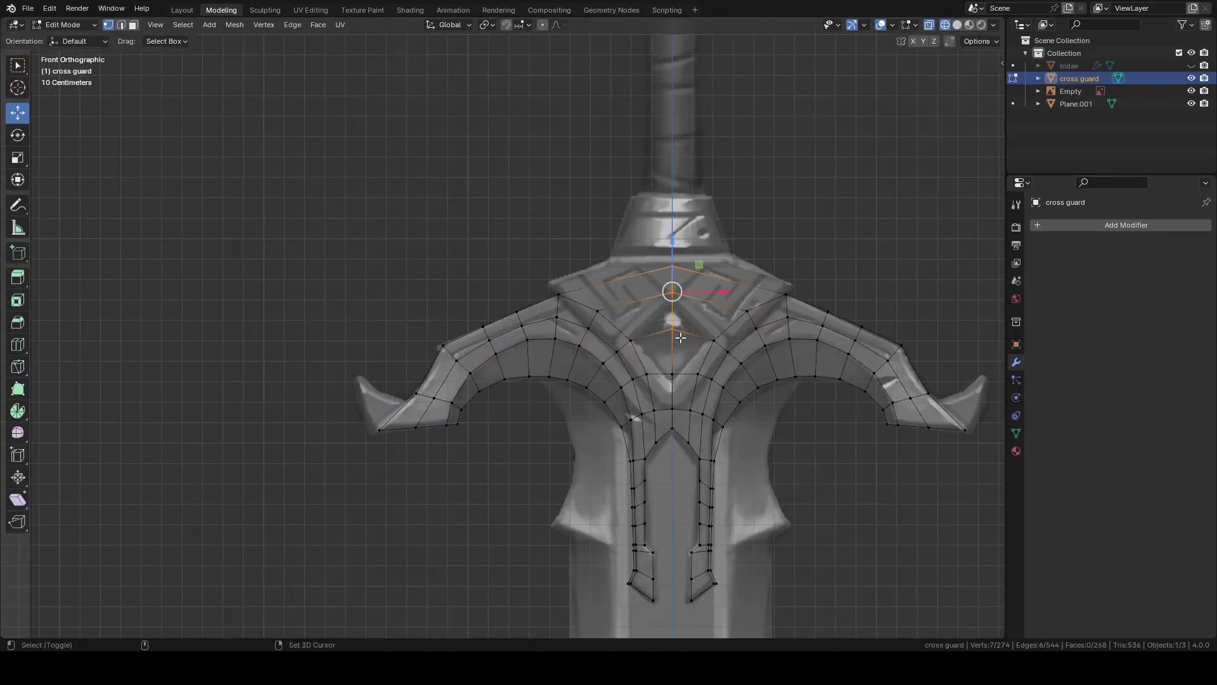
key("g")
key("z")
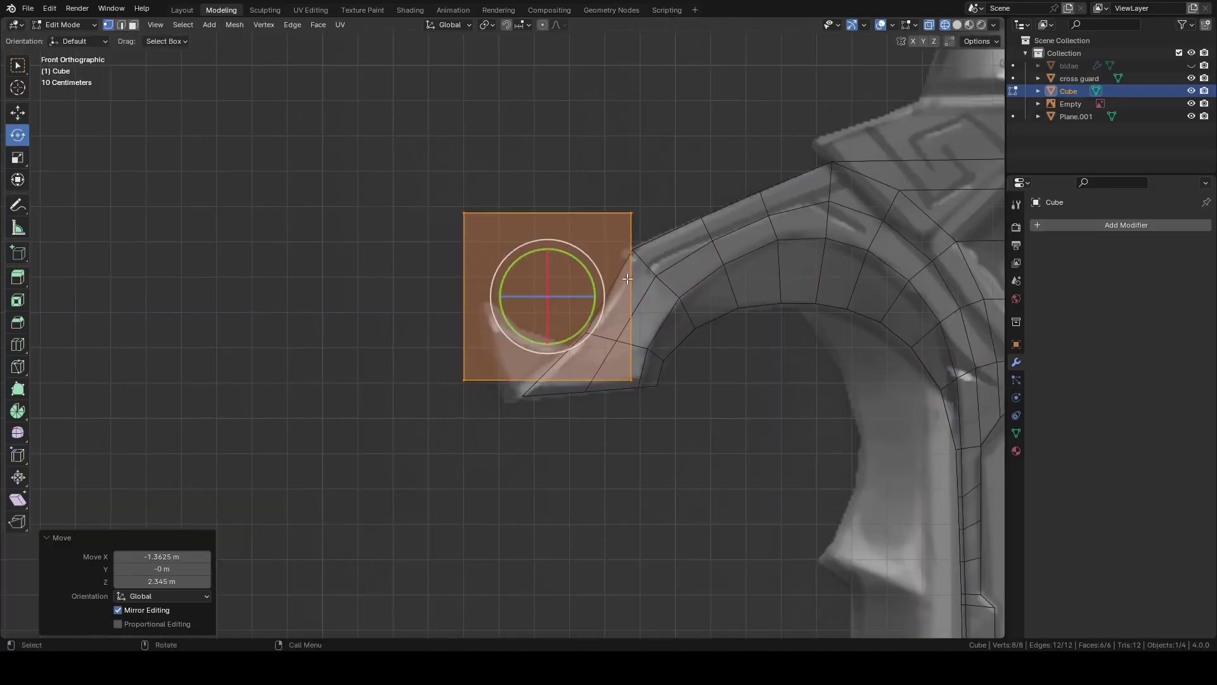
Step: Rotate, shrink and move the cube onto the guard's hooked tip, and turn its outer corners to follow the reference
left_click_drag(583, 274, 563, 239)
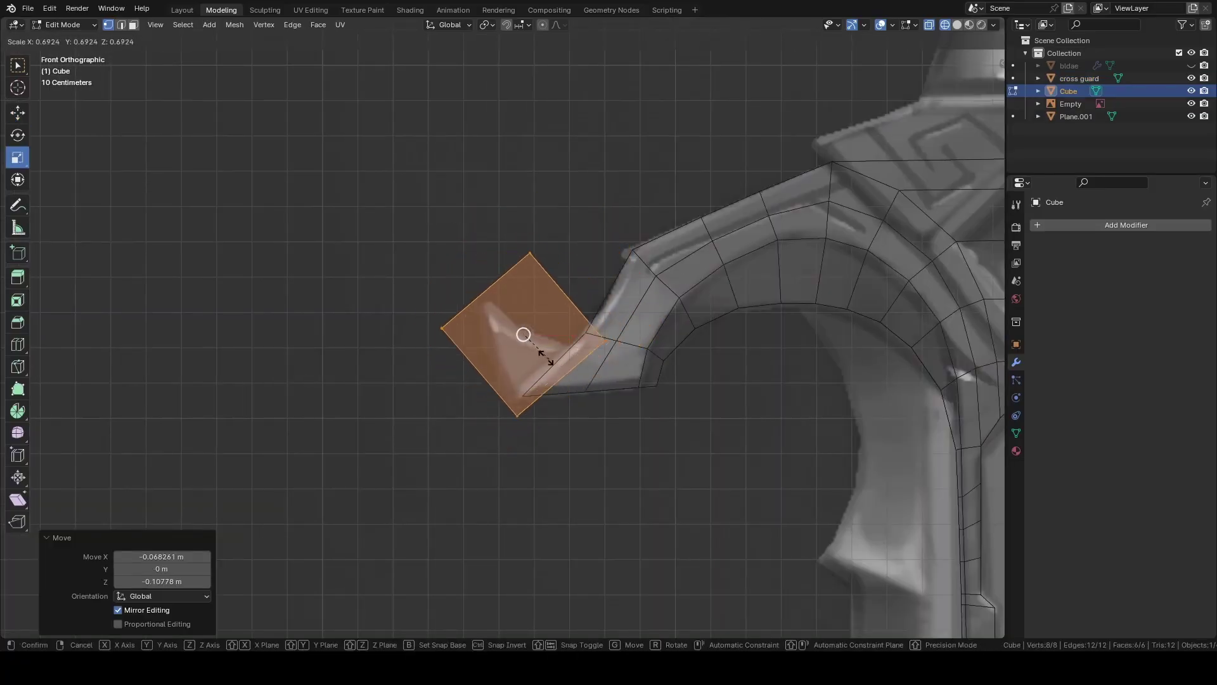
left_click_drag(530, 345, 524, 334)
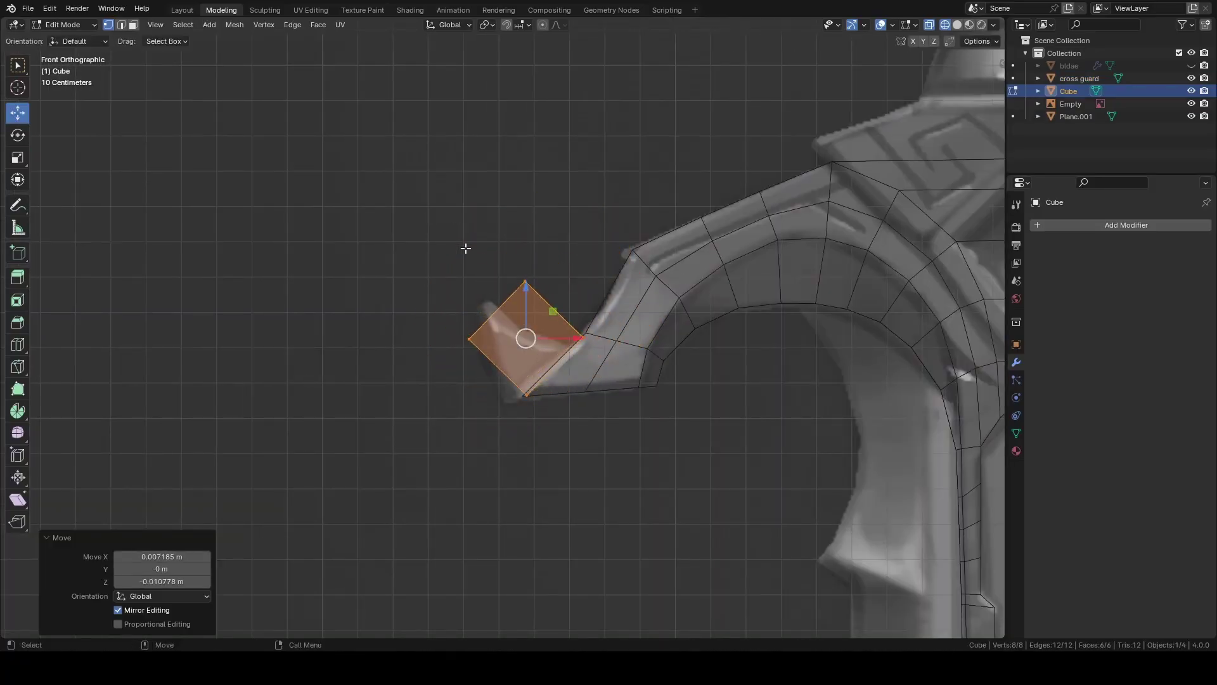
left_click_drag(402, 250, 526, 337)
key("r")
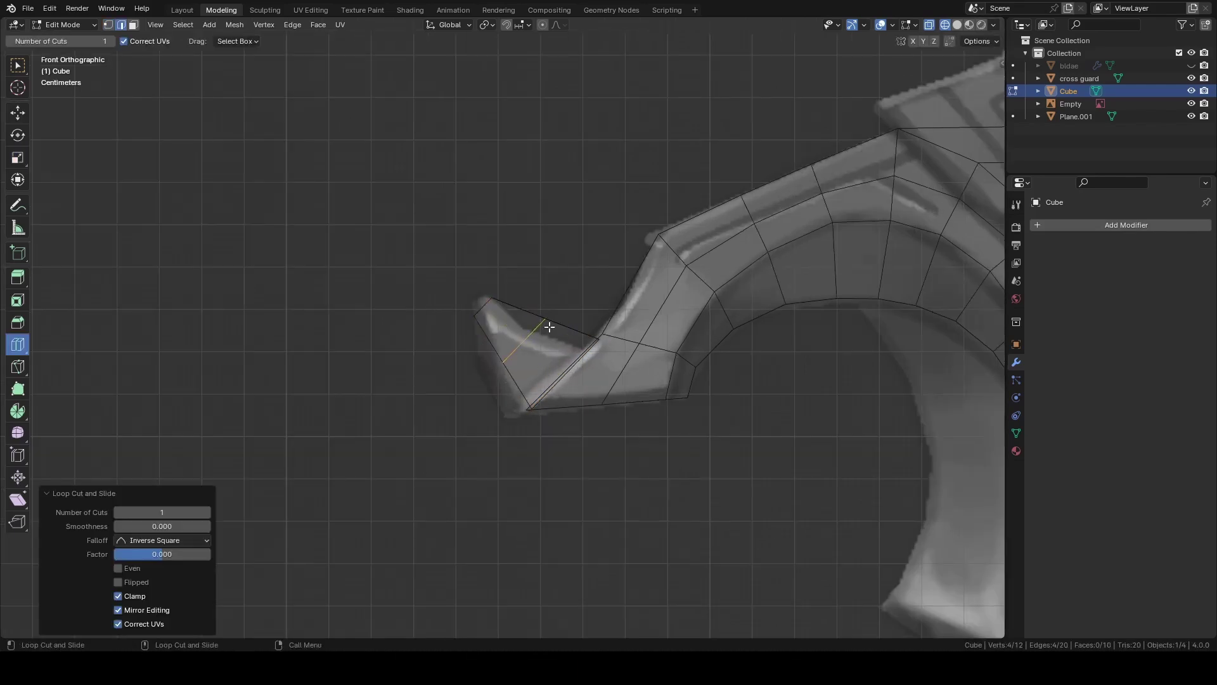
Step: Shift the middle edge loop of the hooked tip slightly to follow the curve in the reference image
left_click(17, 113)
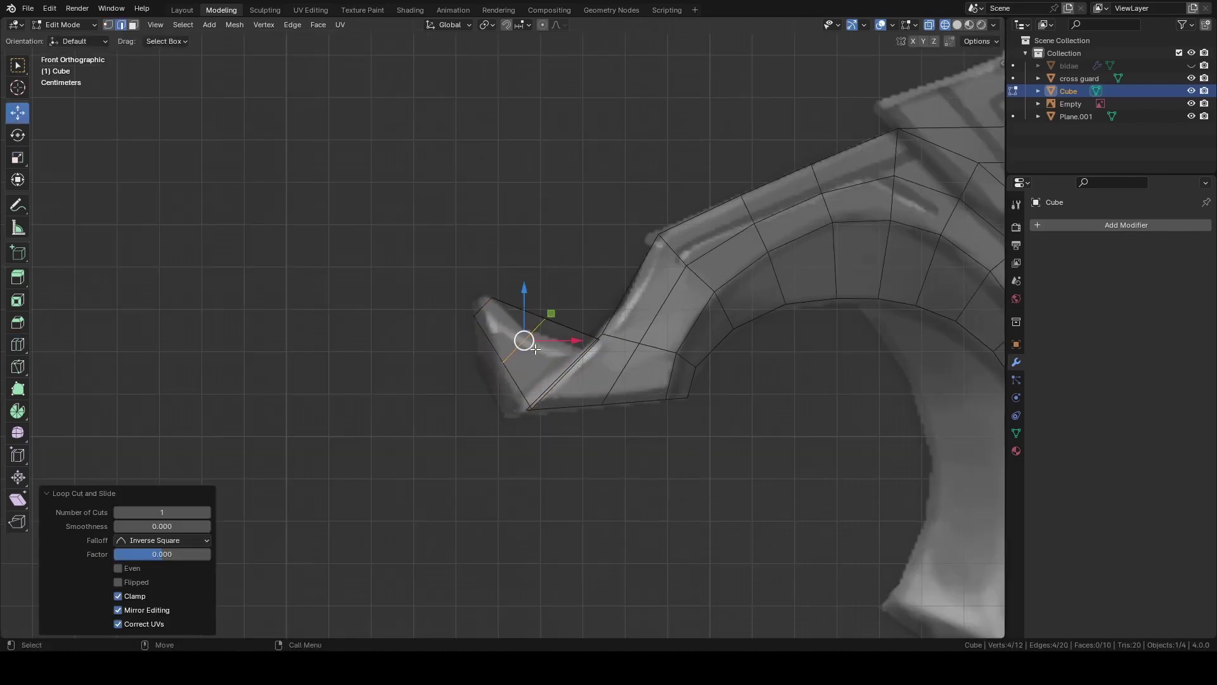
left_click_drag(525, 341, 520, 350)
key("shift+z")
scroll(526, 362, "down", 6)
middle_click_drag(587, 437, 737, 471)
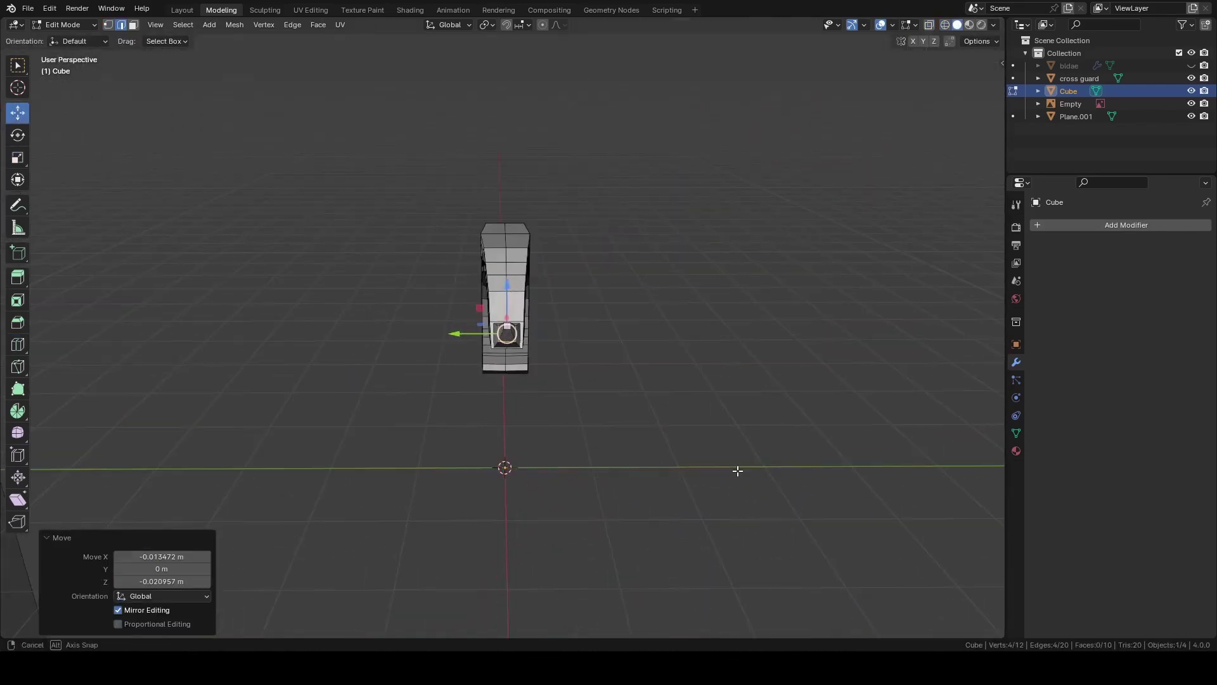
Step: Mirror the hooked tip across X to the other end of the guard and apply the modifier
key("q")
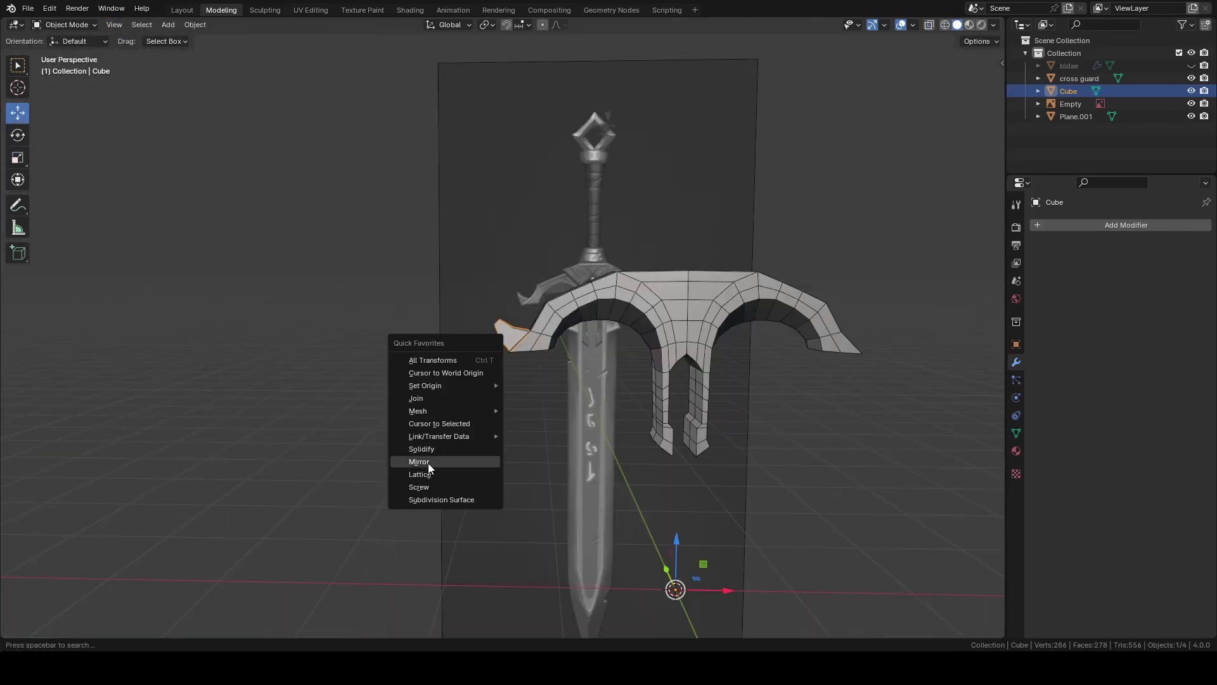
left_click(429, 461)
left_click(1174, 246)
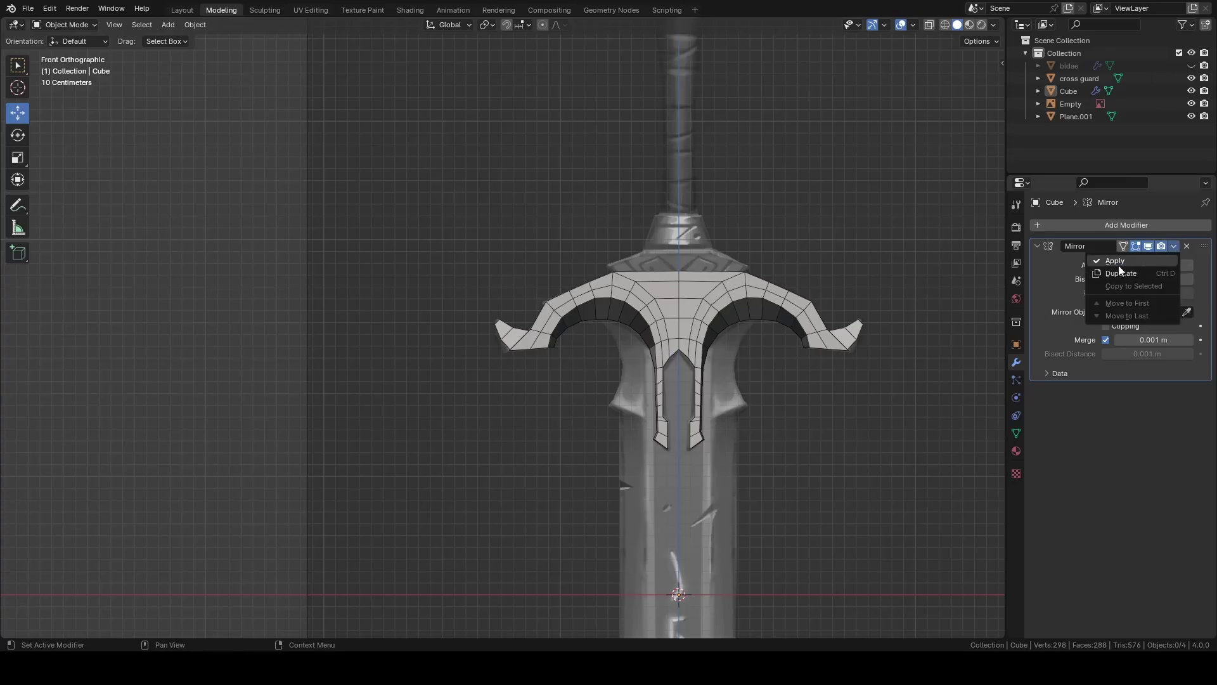
left_click(1118, 264)
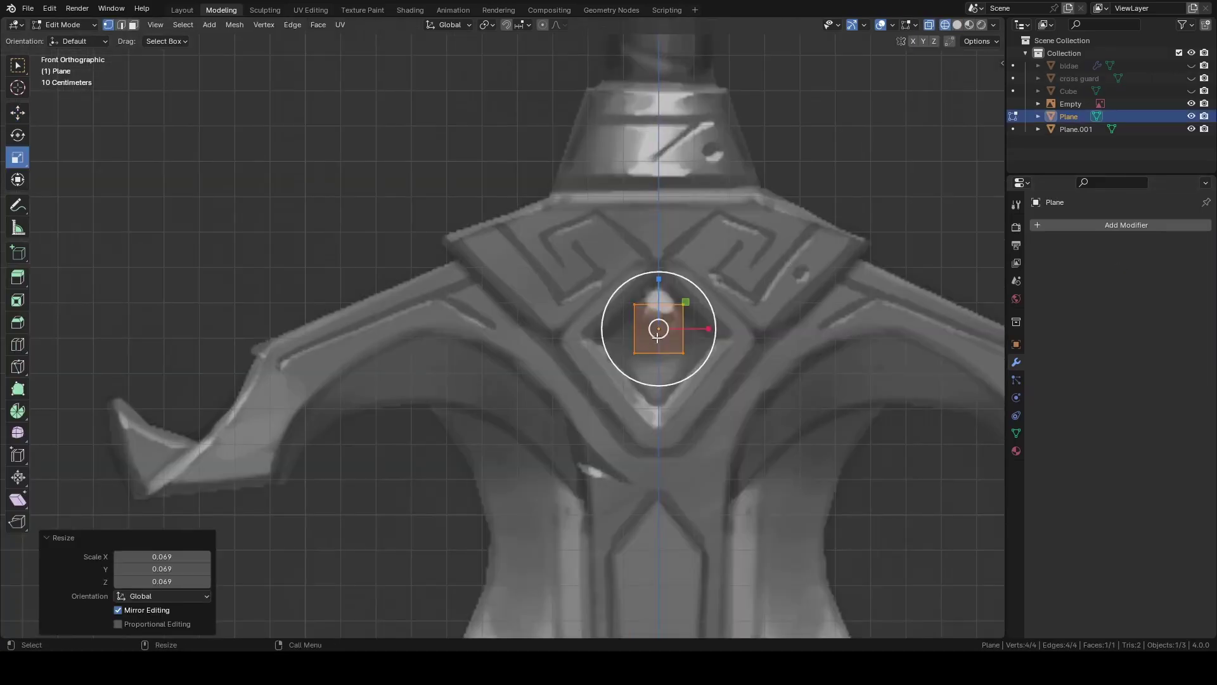
Step: Move the small plane's corner vertices to trace one half of the diamond at the centre of the guard
key("shift+space")
key("g")
left_click_drag(634, 306, 587, 332)
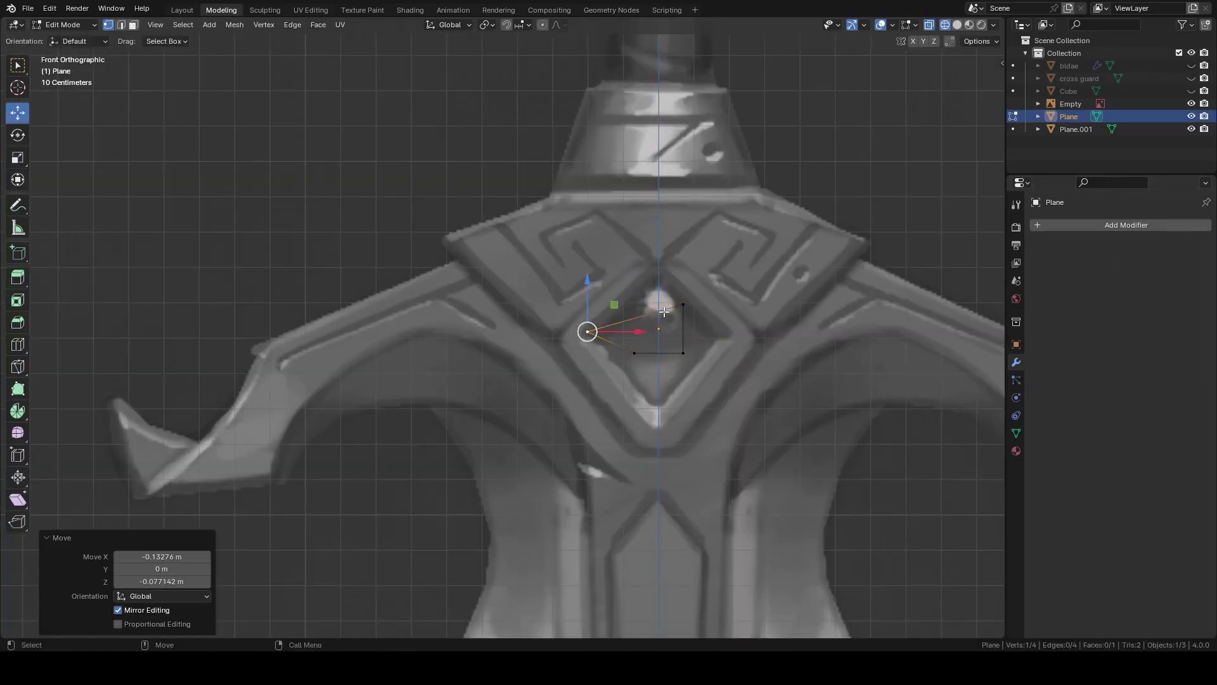
left_click(682, 316)
left_click_drag(683, 316, 654, 267)
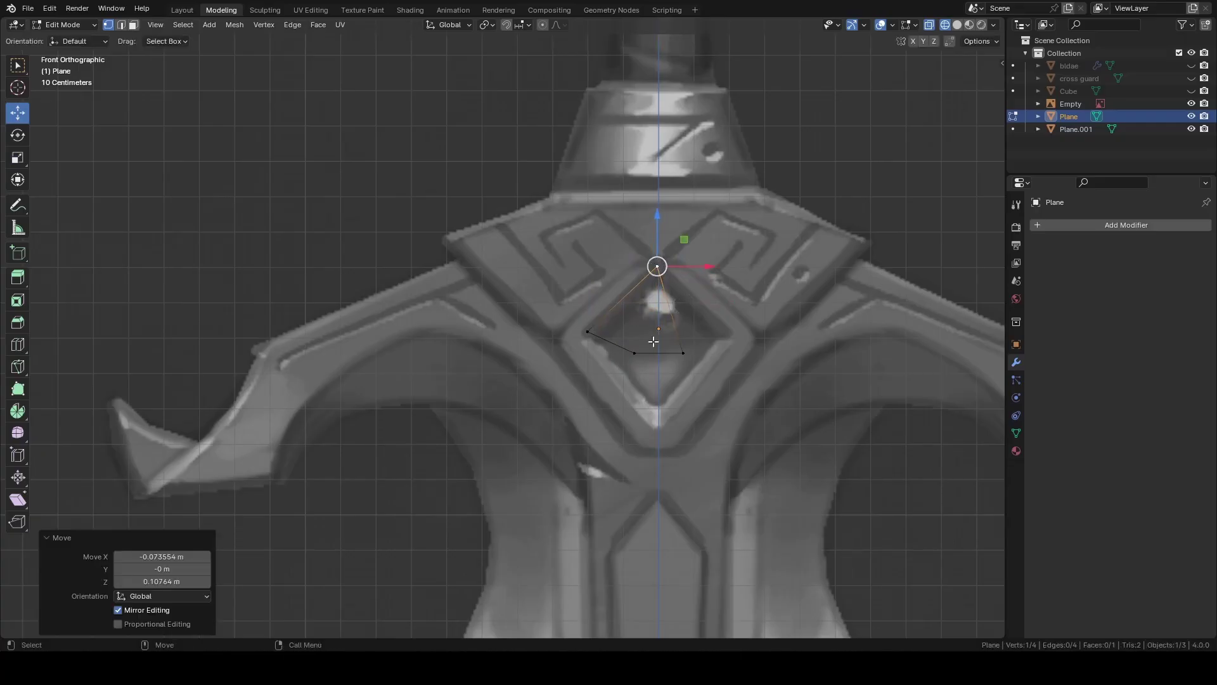
left_click_drag(634, 352, 640, 423)
left_click(683, 352)
left_click_drag(683, 348, 658, 423)
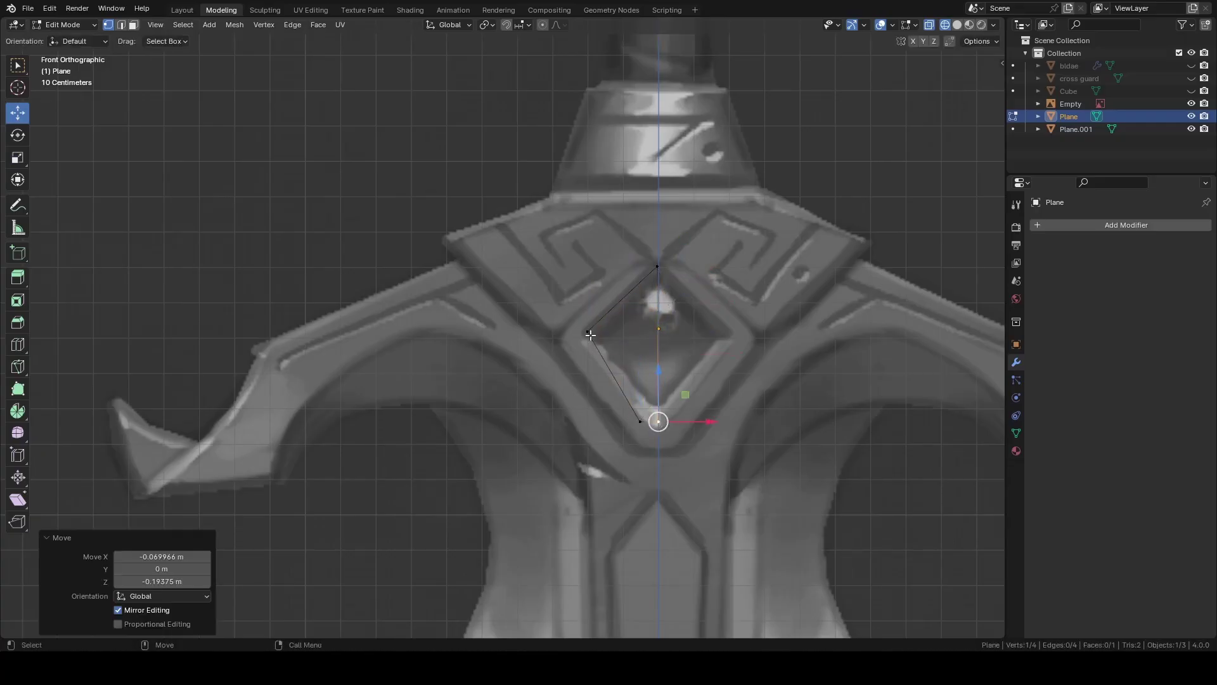
left_click(590, 335)
left_click_drag(588, 332, 587, 341)
Step: Add a Mirror modifier to the half diamond to complete it across the X axis
key("Tab")
key("q")
left_click(567, 347)
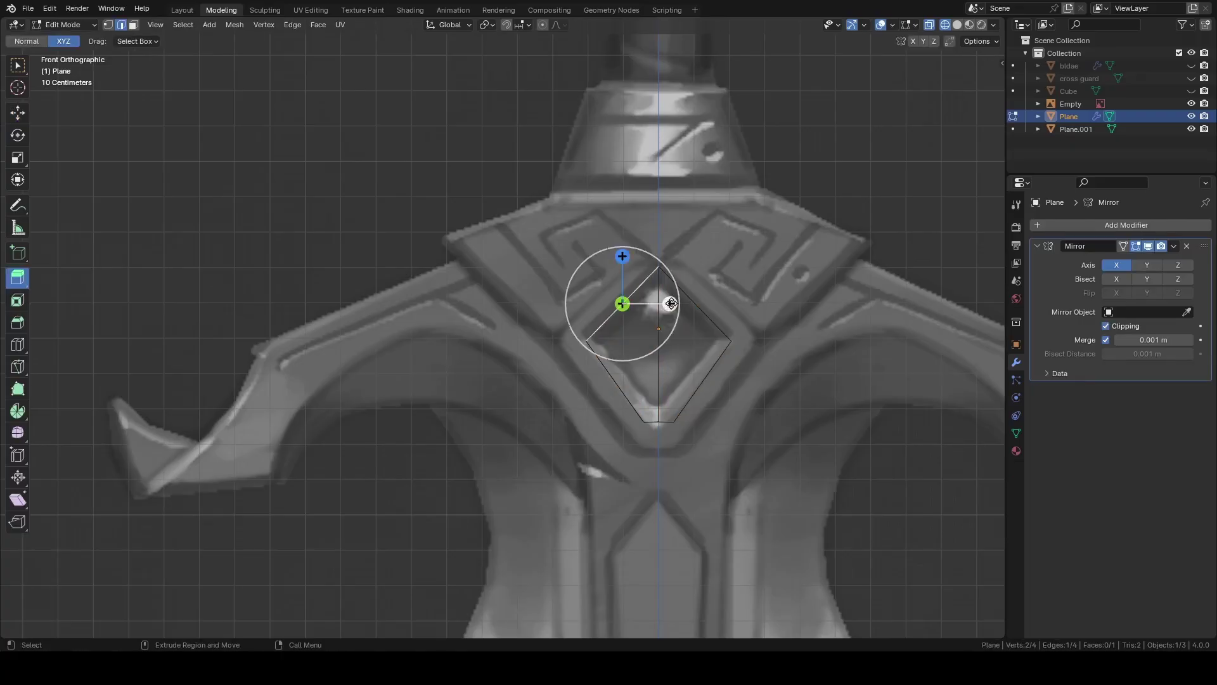
Step: Extrude the diamond's upper side edge and place the new corners on the outline of the engraved panel, keeping mirror clipping on
left_click_drag(671, 304, 584, 271)
left_click_drag(701, 235, 665, 235)
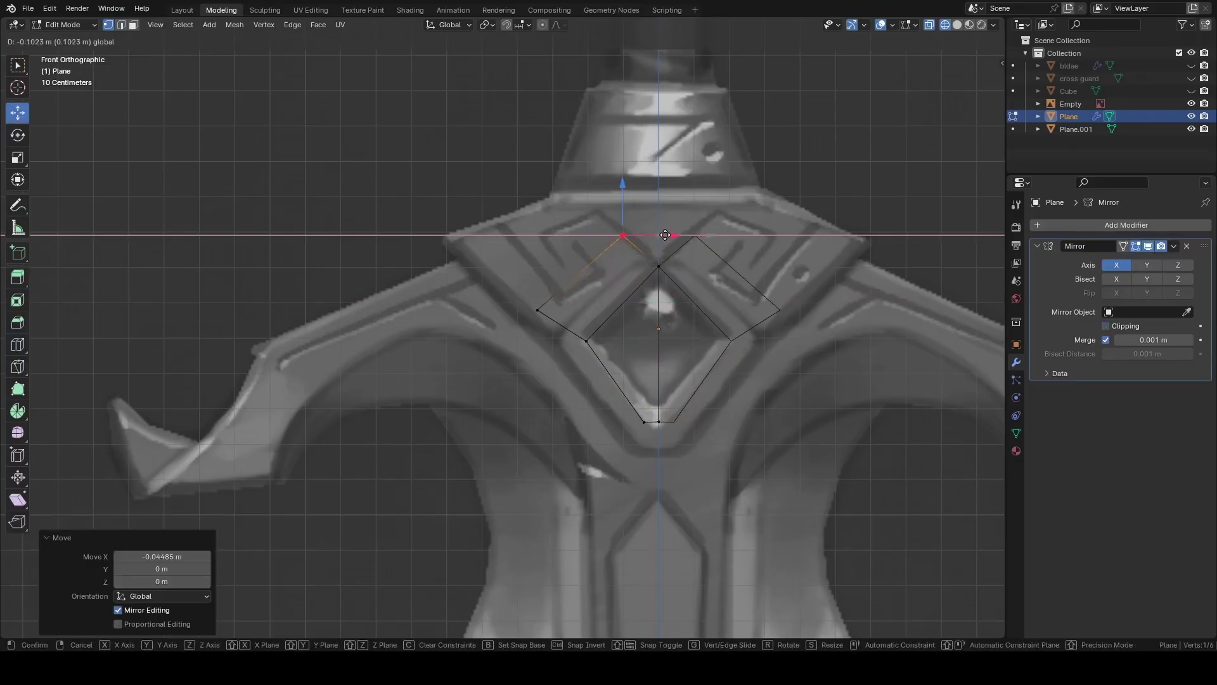
left_click(1106, 326)
left_click(537, 310)
left_click_drag(538, 310, 503, 245)
left_click(618, 234)
left_click_drag(618, 234, 574, 214)
Step: Extrude the outer edges of the engraved panel and lower diamond outward to form the emblem's border
key("2")
left_click(651, 423)
left_click(538, 229)
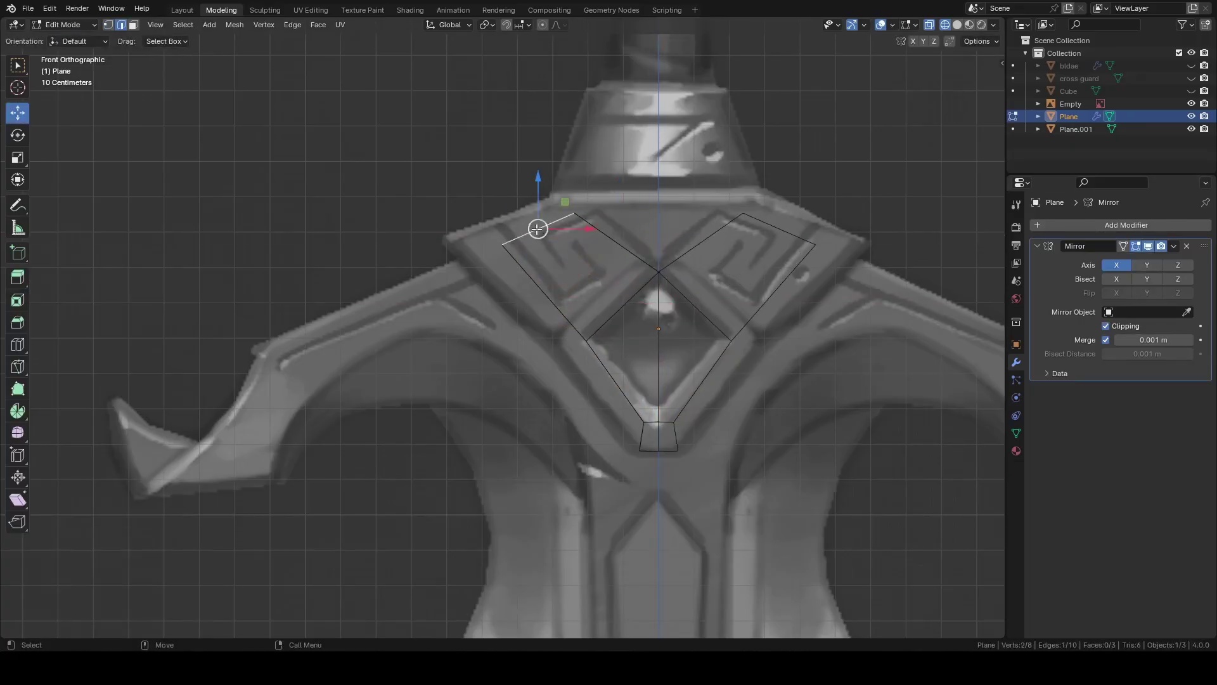
key("e")
left_click(538, 176)
left_click(615, 383)
key("e")
left_click(614, 391)
Step: Extrude the border's top inner edge along X to the centreline, and apply the emblem's Mirror modifier
left_click(566, 207)
key("e")
key("x")
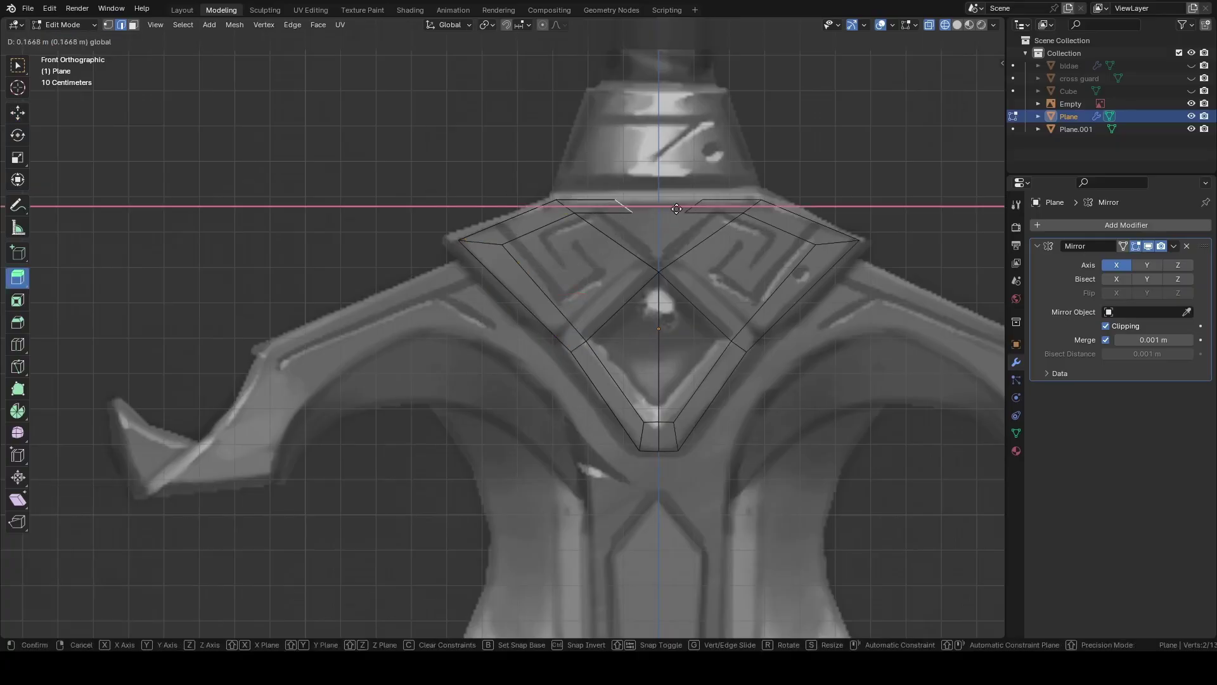
left_click(677, 209)
key("Tab")
left_click(1175, 246)
left_click(1135, 260)
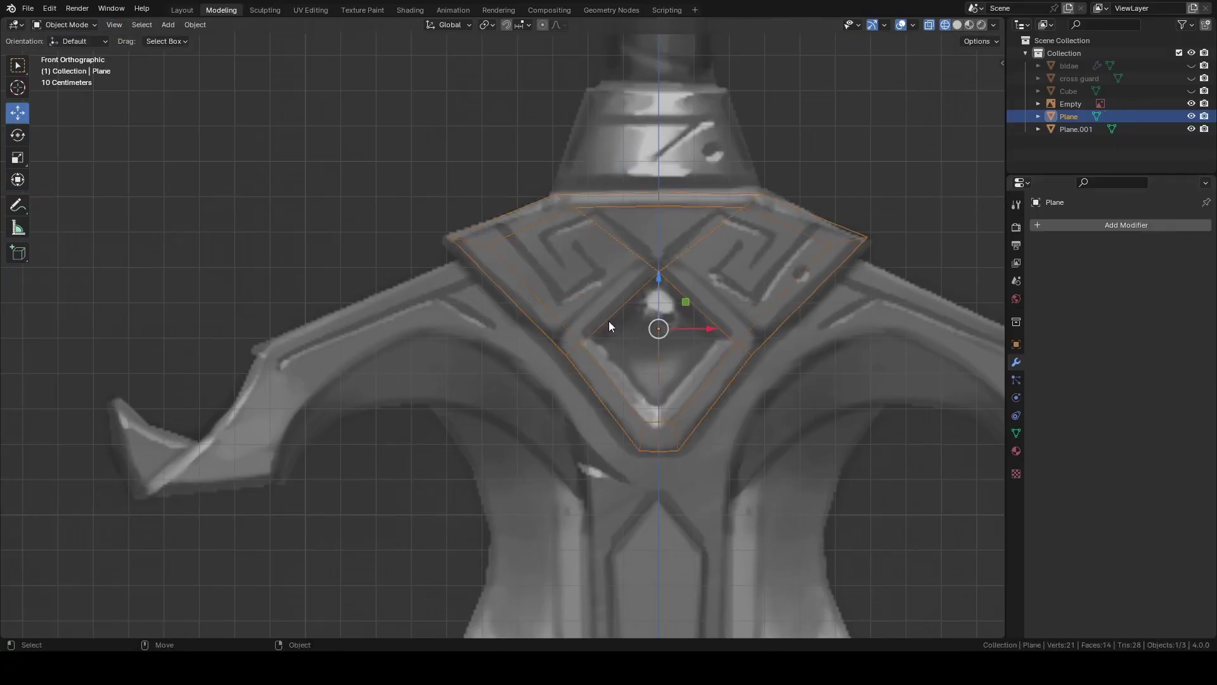
Step: Fill the open triangular gap above the diamond with a face
middle_click_drag(645, 348, 689, 232)
key("Tab")
key("f")
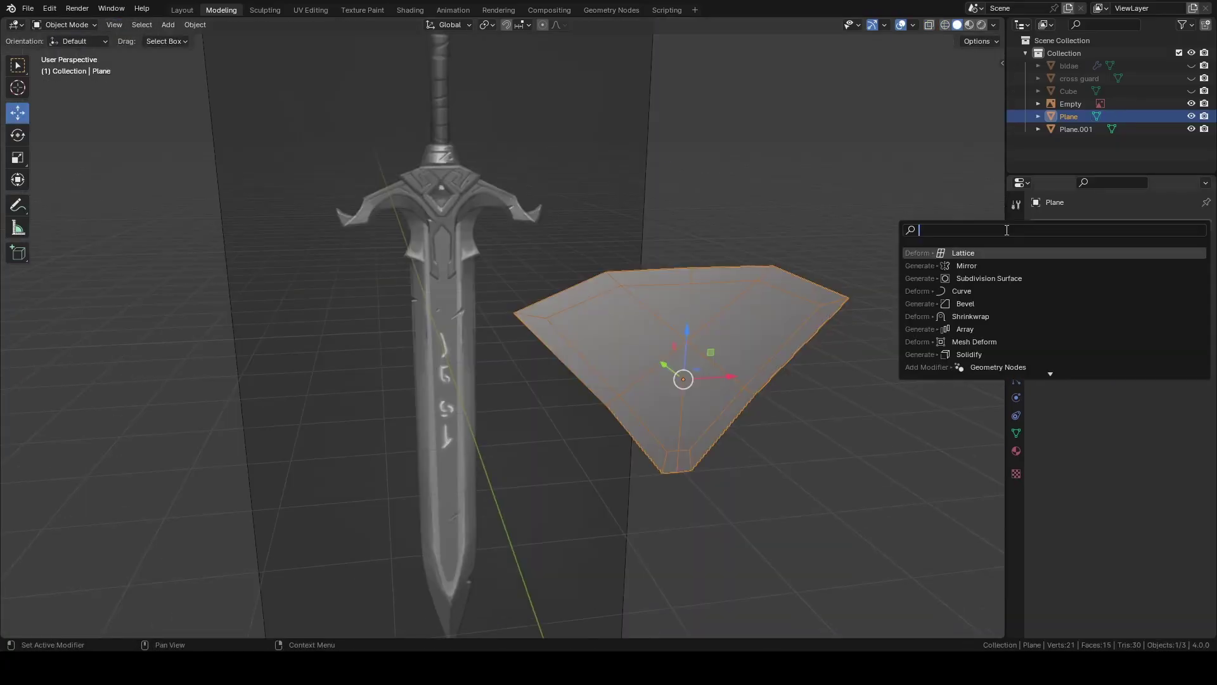
Step: Add a Solidify modifier to the emblem plate and set its thickness to 0.53 m
type("s")
left_click(970, 281)
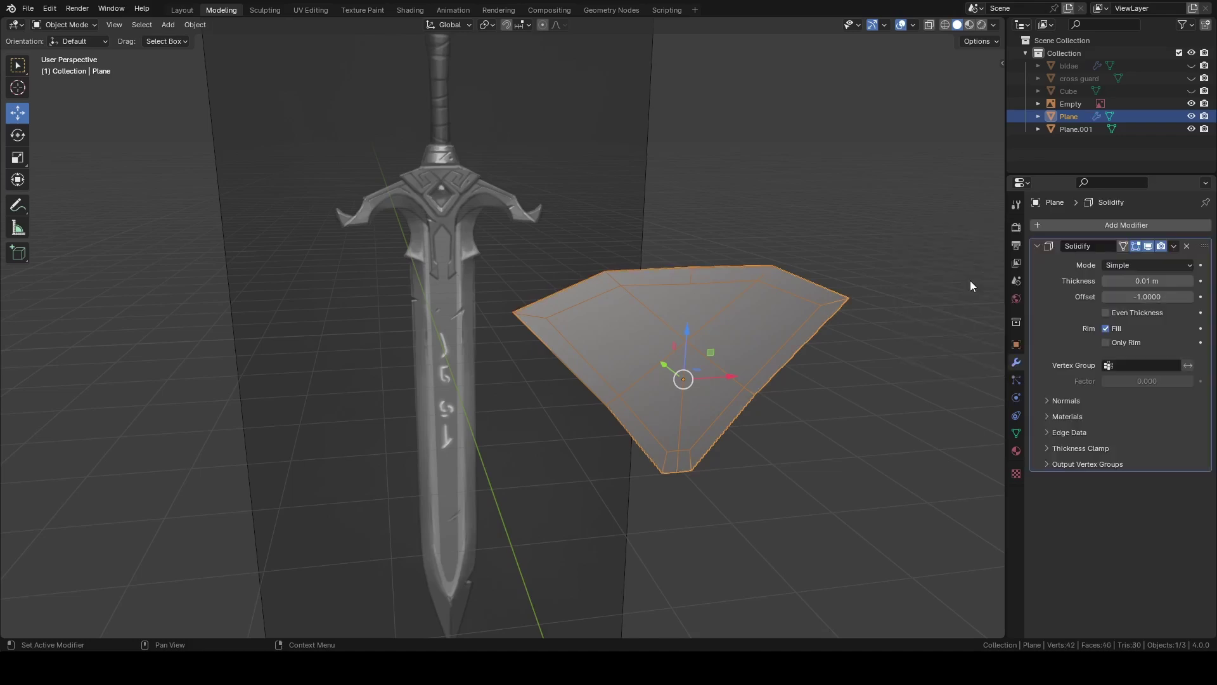
middle_click_drag(801, 257, 814, 268)
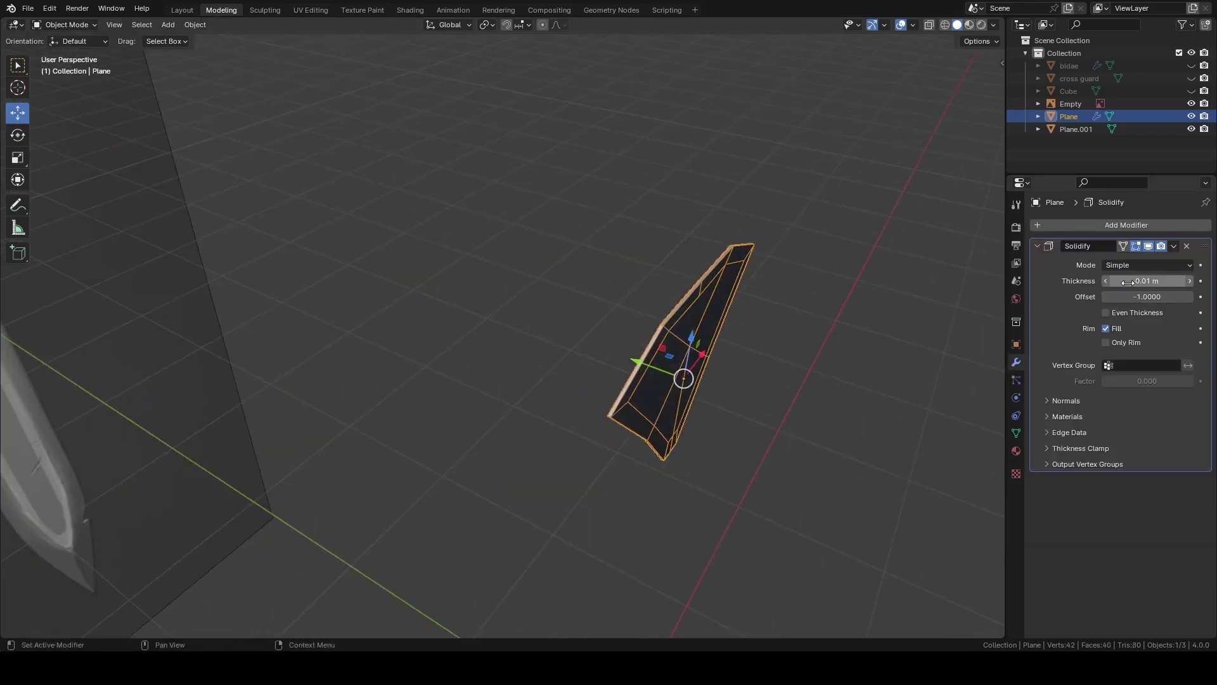
left_click_drag(1128, 282, 1173, 282)
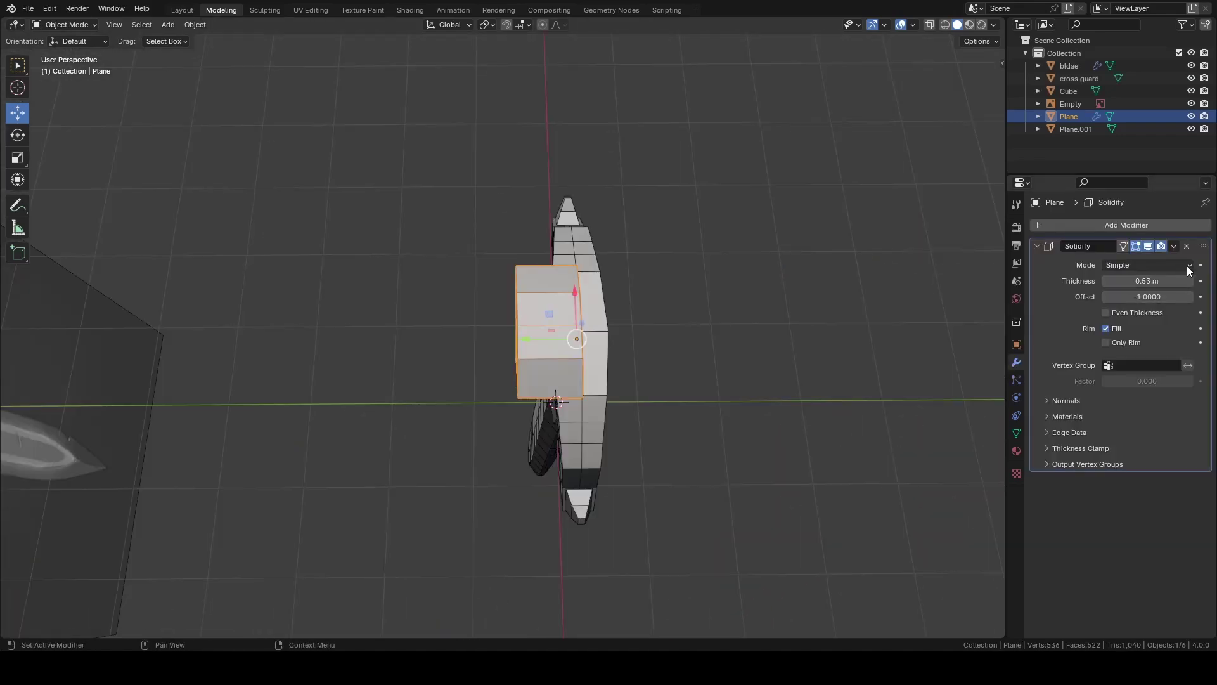
Step: Apply the emblem plate's Solidify modifier and reset the plate's origin with Set Origin
left_click(1188, 271)
left_click(1173, 246)
left_click(1119, 255)
right_click(532, 298)
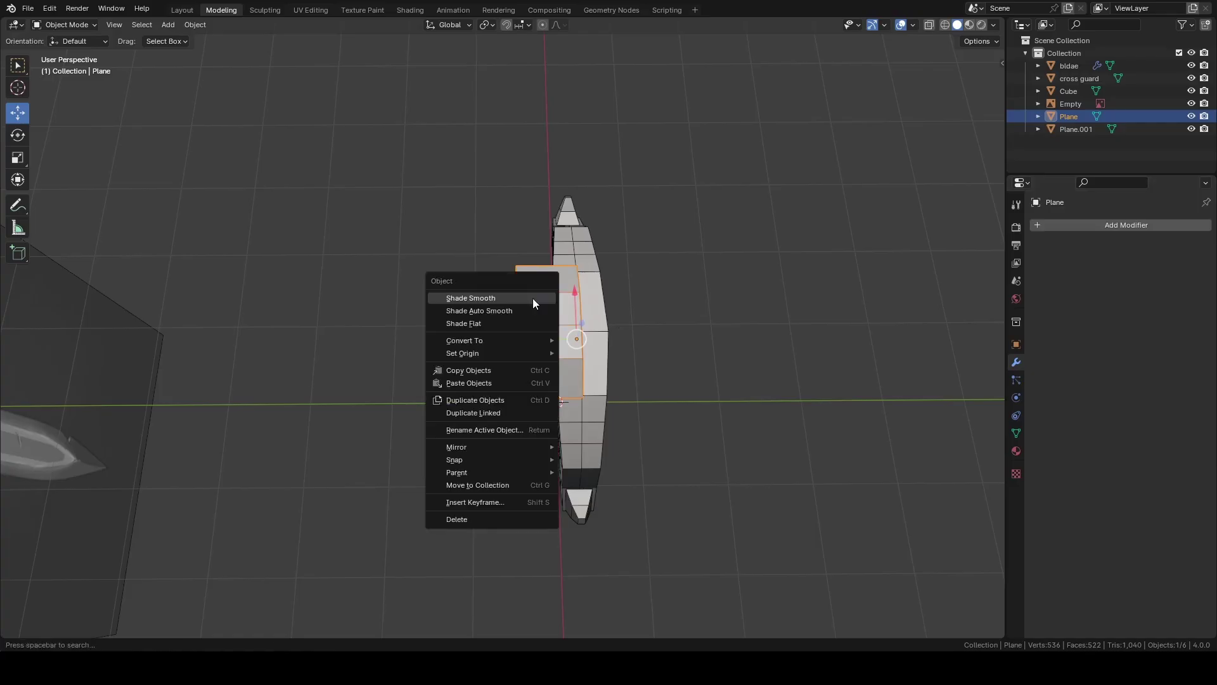
mouse_move(505, 354)
left_click(607, 353)
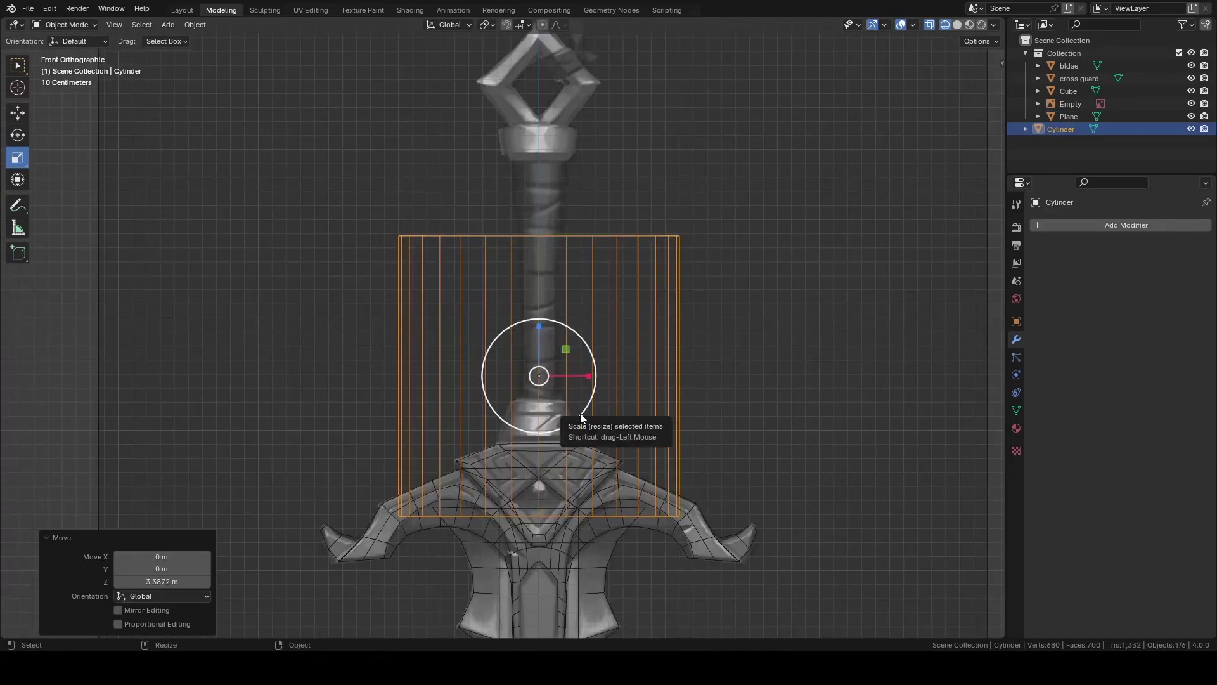
Step: Shape the cylinder into a flared collar with a bevelled lower rim and seat it on the emblem plate
left_click_drag(580, 413, 551, 405)
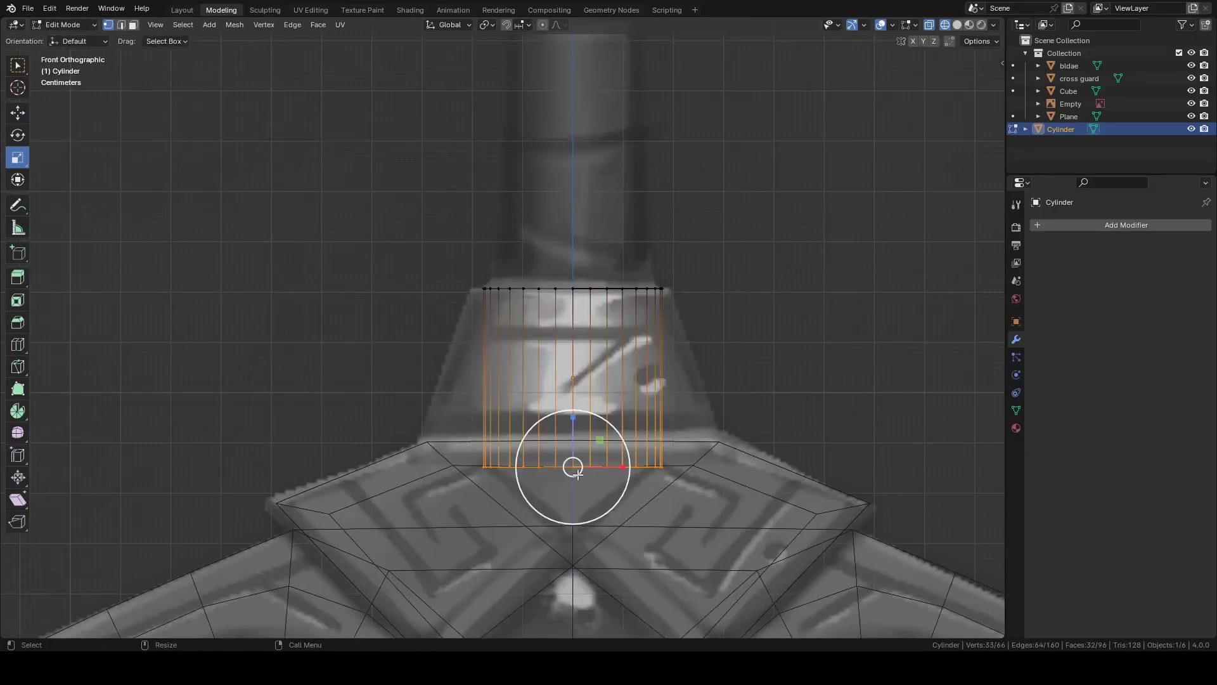
left_click_drag(577, 474, 573, 468)
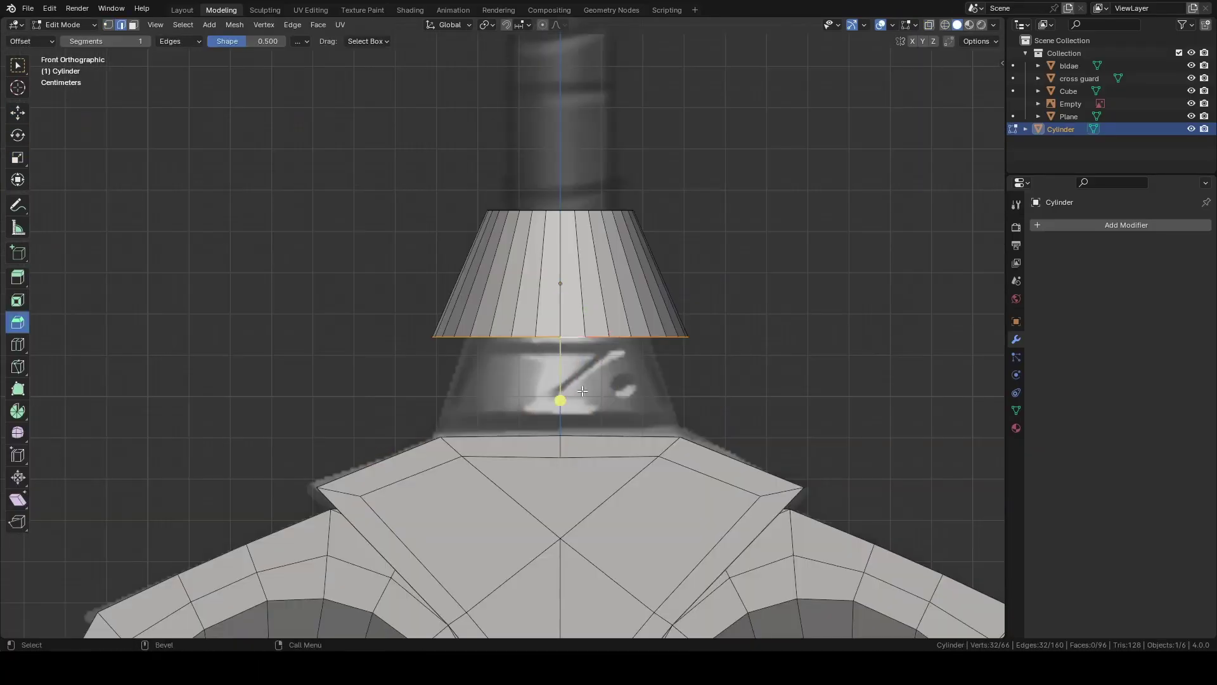
left_click_drag(561, 400, 571, 426)
key("Tab")
left_click_drag(563, 246, 566, 345)
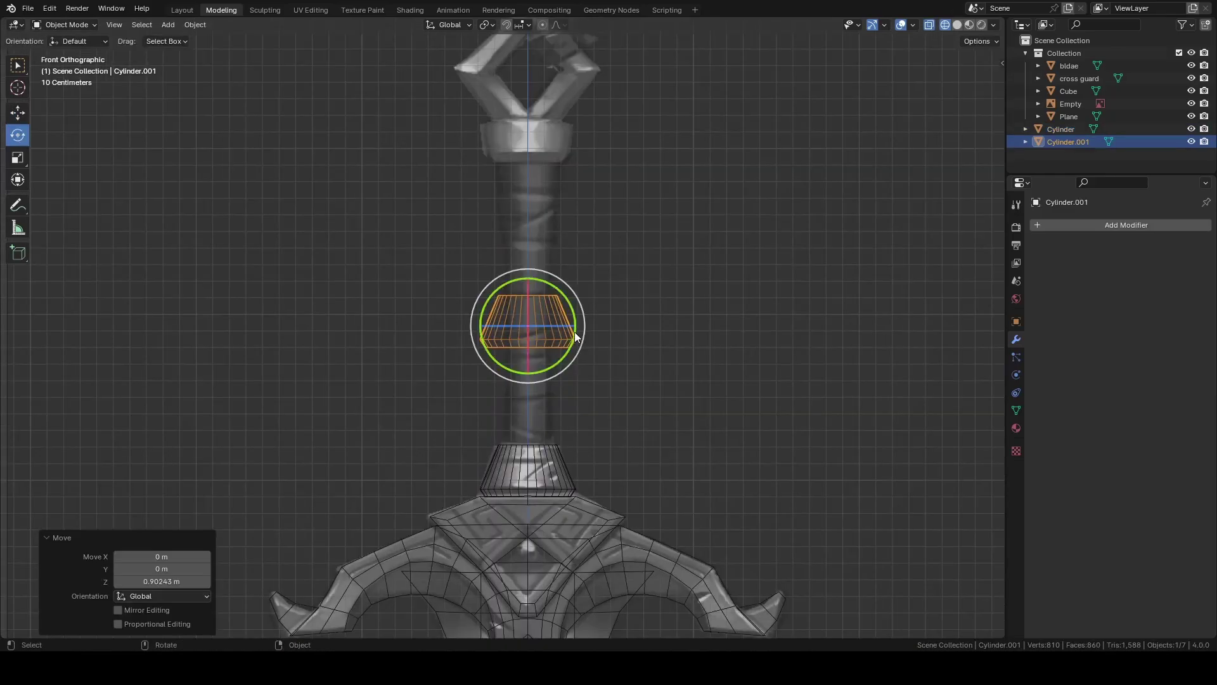
Step: Rotate the duplicated collar 180° about Y and move it about 1.14 m up along Z to the pommel end of the grip
left_click_drag(575, 332, 465, 337)
key("shift+space")
key("g")
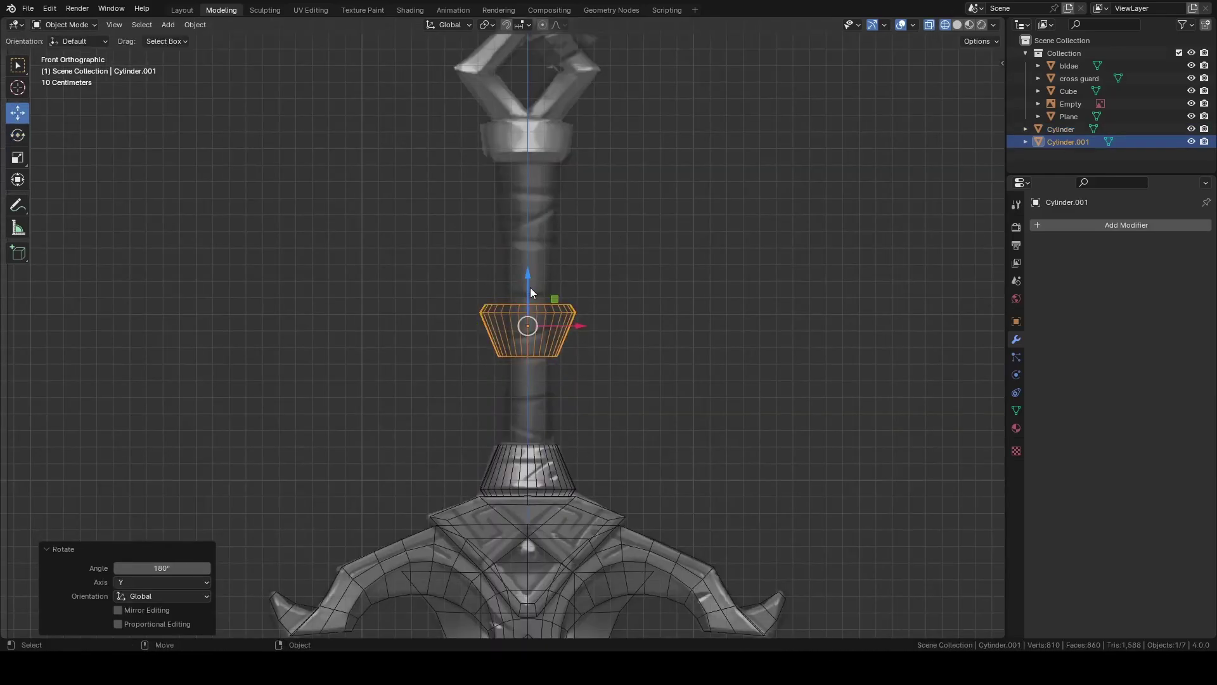
left_click_drag(530, 287, 506, 92)
middle_click_drag(447, 231, 421, 347, "shift")
scroll(421, 346, "up", 2)
middle_click_drag(504, 178, 499, 216, "shift")
scroll(500, 215, "up", 2)
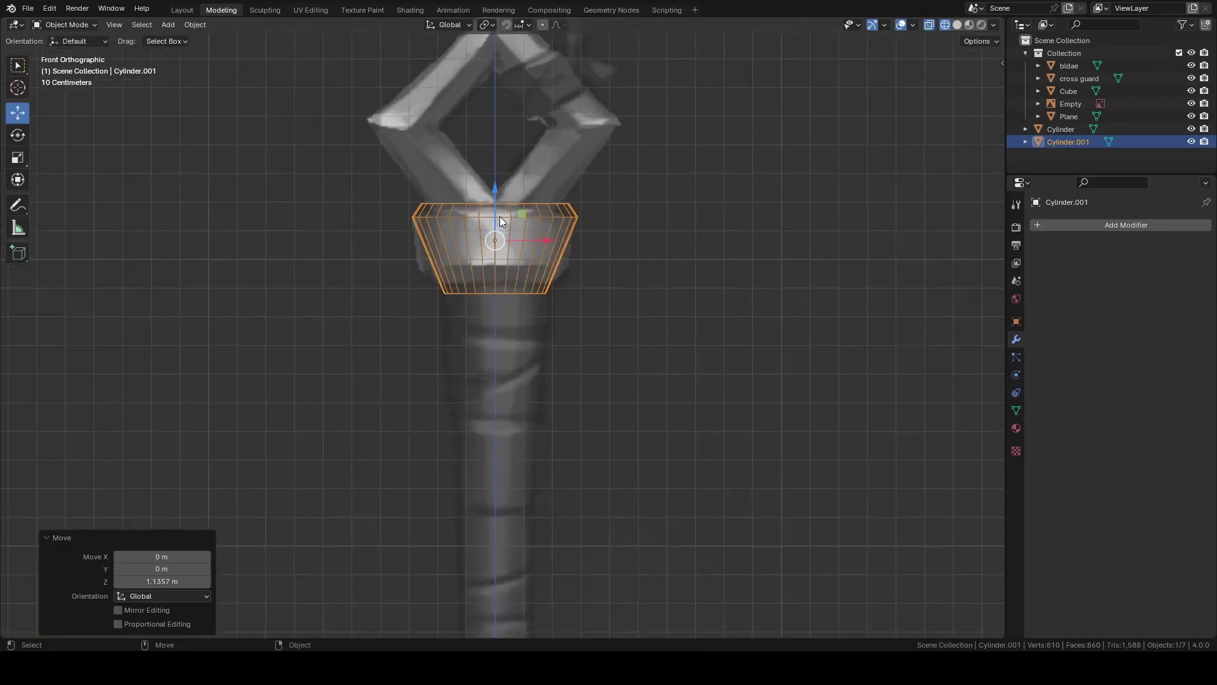
Step: Shorten the upper collar by moving its top and bottom vertex rings closer, and scale its top ring to match the reference
key("Tab")
left_click_drag(381, 158, 627, 224)
left_click_drag(494, 154, 494, 213)
left_click_drag(405, 269, 586, 304)
left_click_drag(494, 244, 494, 232)
left_click_drag(385, 166, 599, 198)
left_click_drag(494, 135, 494, 143)
key("shift+space")
key("s")
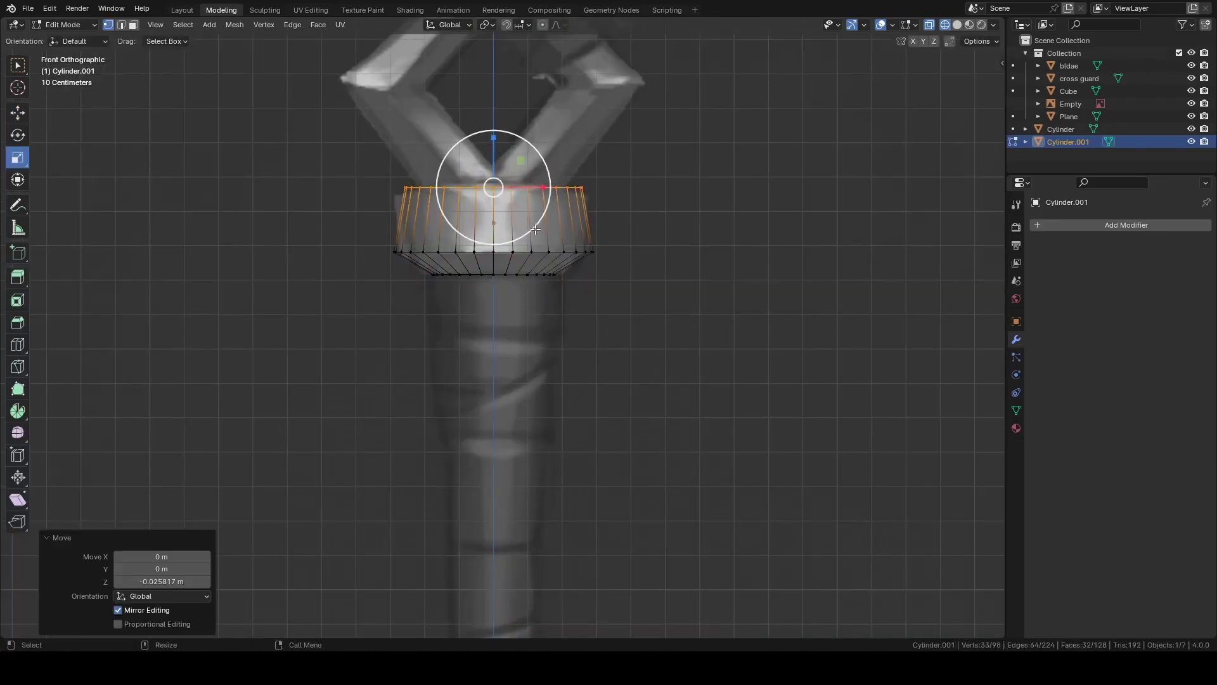
left_click_drag(545, 225, 550, 228)
left_click_drag(531, 288, 529, 287)
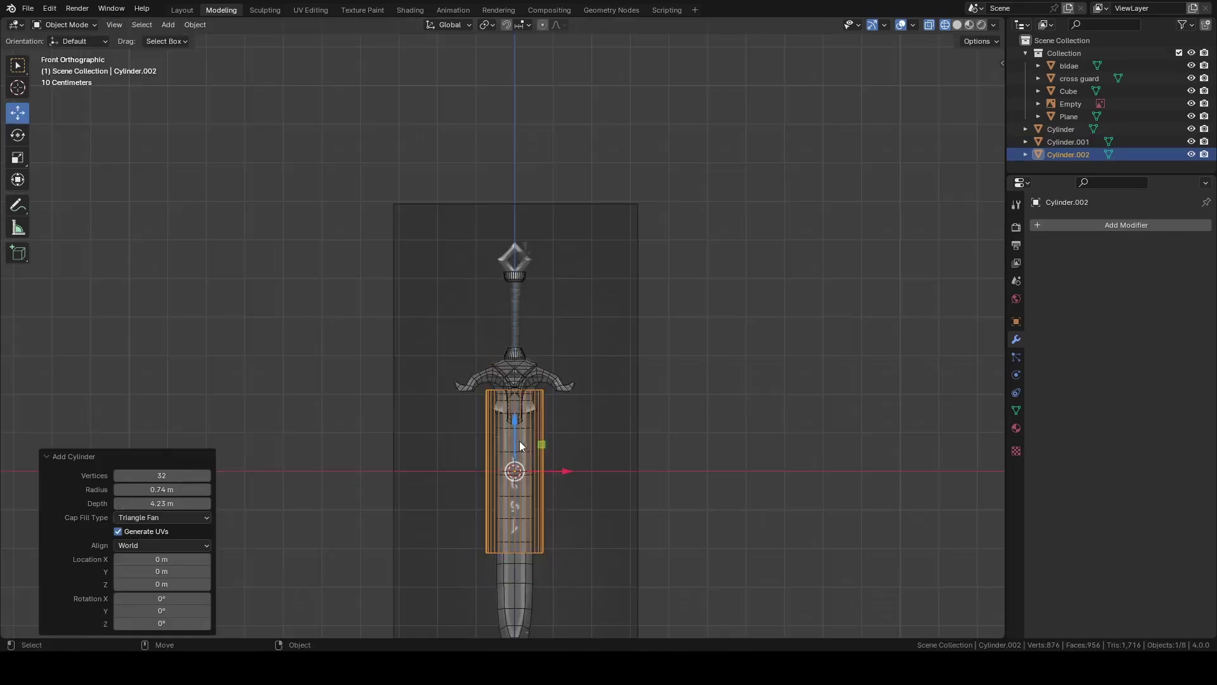
Step: Fit the new cylinder over the reference grip, extending its lower end down to the lower collar and scaling that end to match
scroll(532, 310, "up", 3)
key("s")
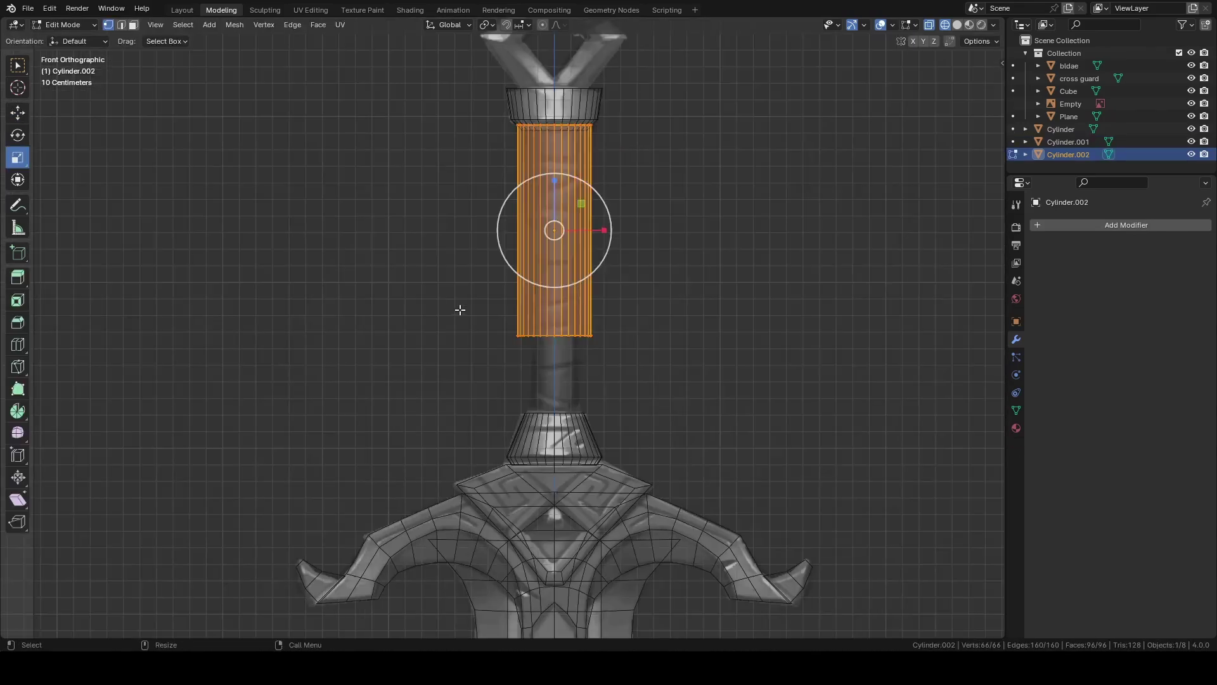
left_click_drag(442, 306, 674, 352)
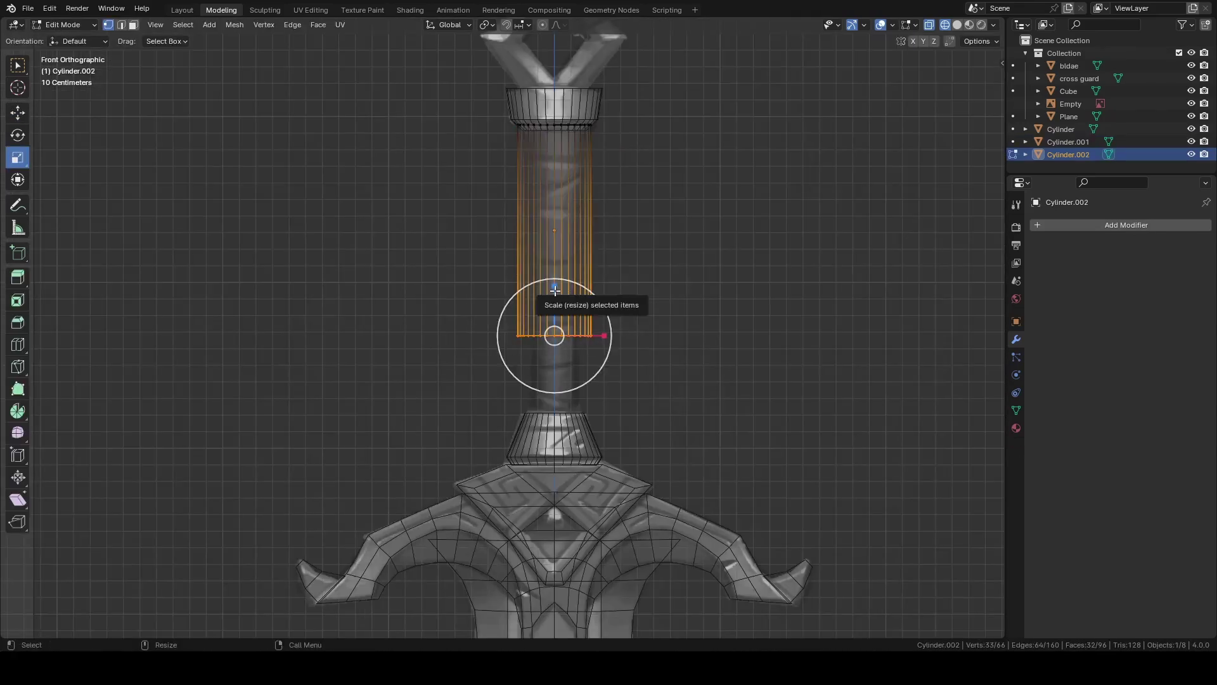
key("g")
key("z")
left_click(559, 374)
scroll(624, 479, "up", 2)
key("s")
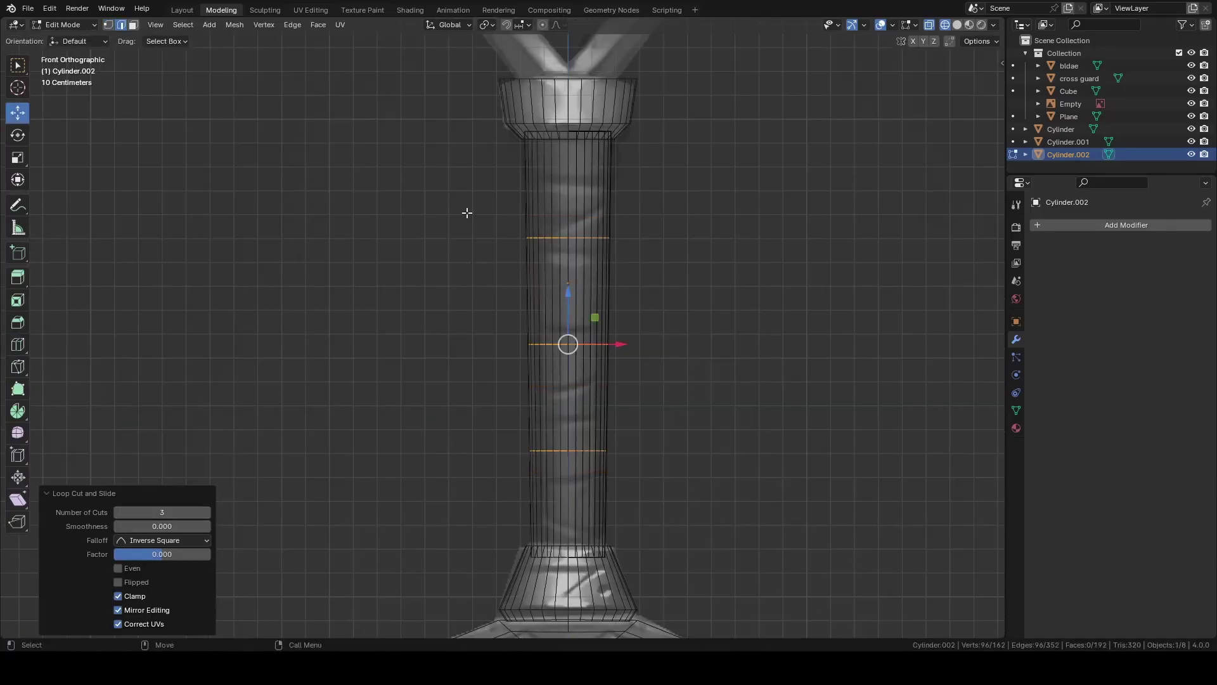
Step: Scale the three middle edge loops of the grip to follow the reference's width
key("shift+space")
key("s")
left_click_drag(611, 383, 612, 380)
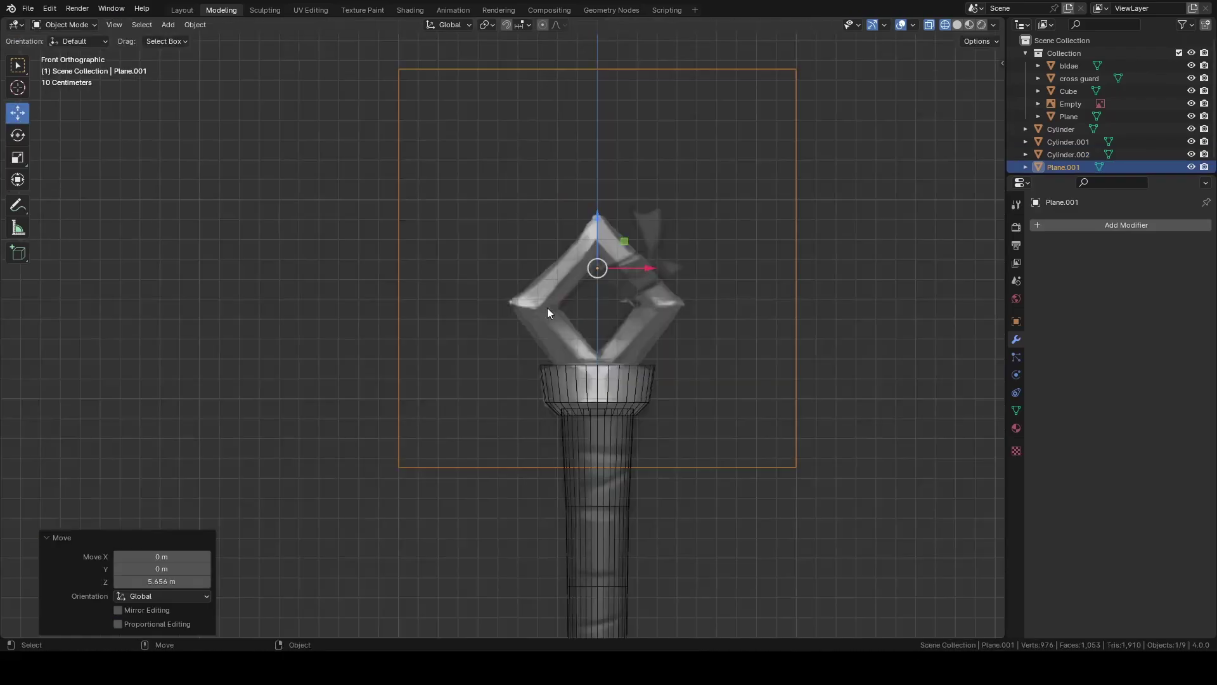
Step: Rotate the new plane into a diamond, scale it by 0.302 and move it down over the reference pommel
key("shift+space")
key("r")
left_click_drag(635, 239, 613, 273)
key("shift+space")
key("s")
scroll(619, 260, "up", 2)
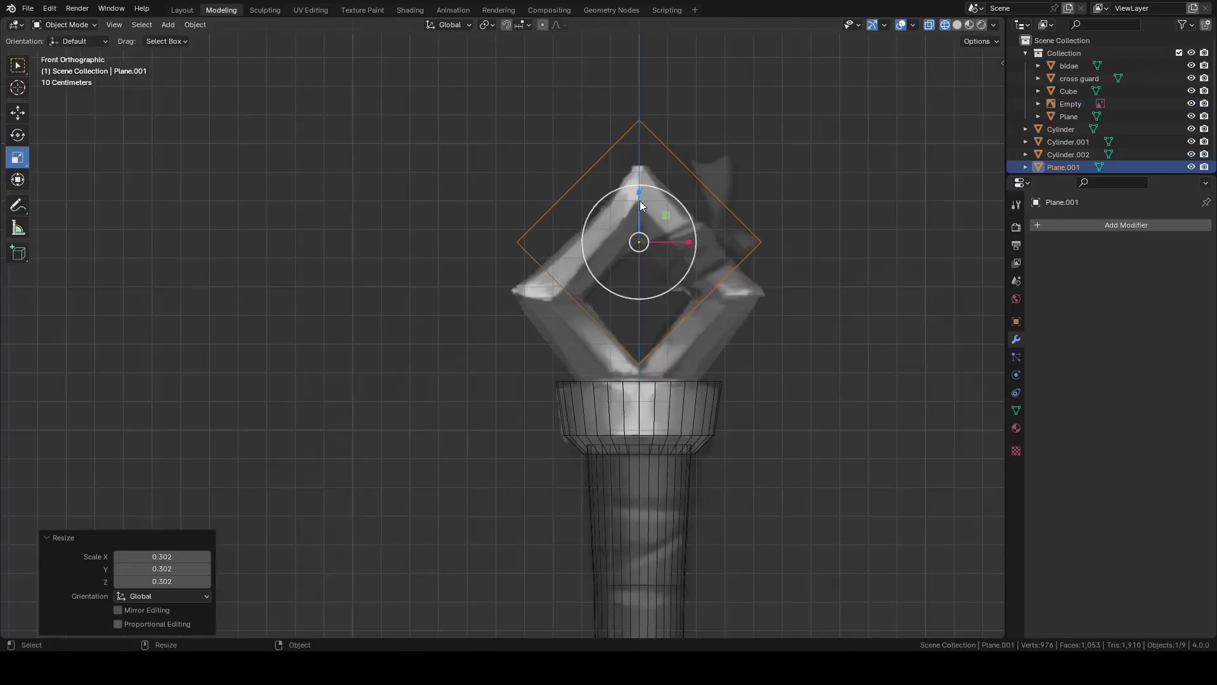
key("shift+space")
key("g")
left_click_drag(639, 195, 641, 222)
Step: Inset the diamond's face, scale the inner face by 0.782 and delete it to open the pommel ring
key("Tab")
scroll(655, 302, "up", 1)
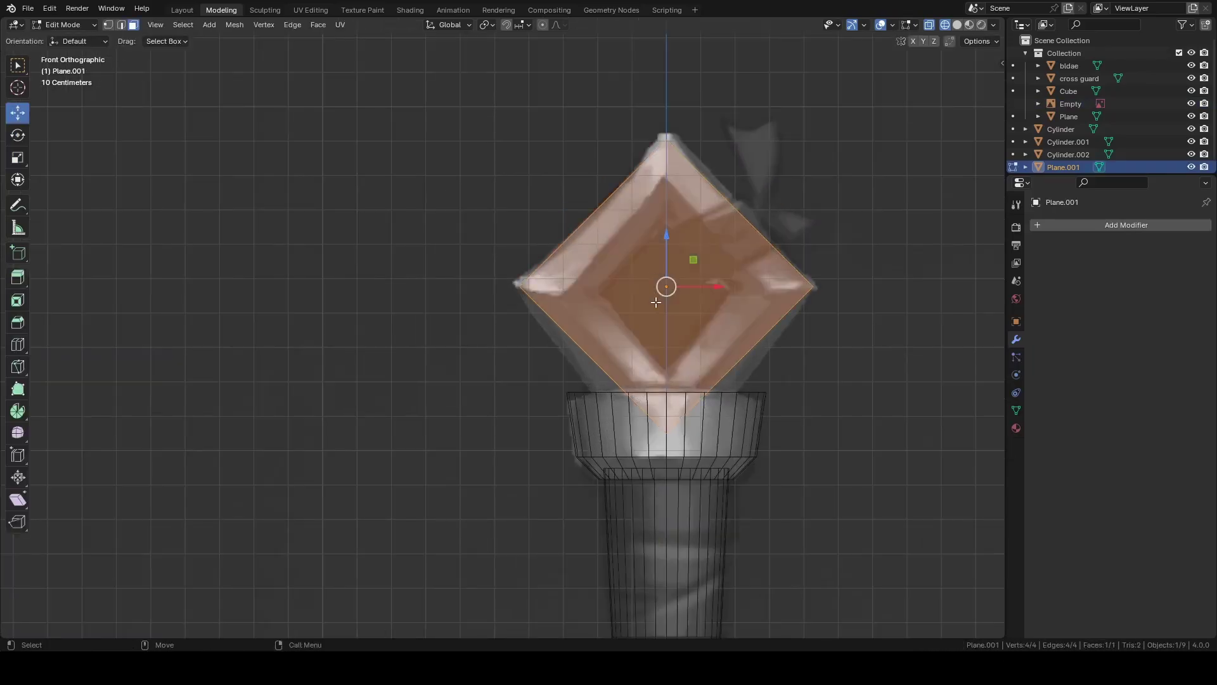
key("i")
left_click_drag(701, 325, 673, 291)
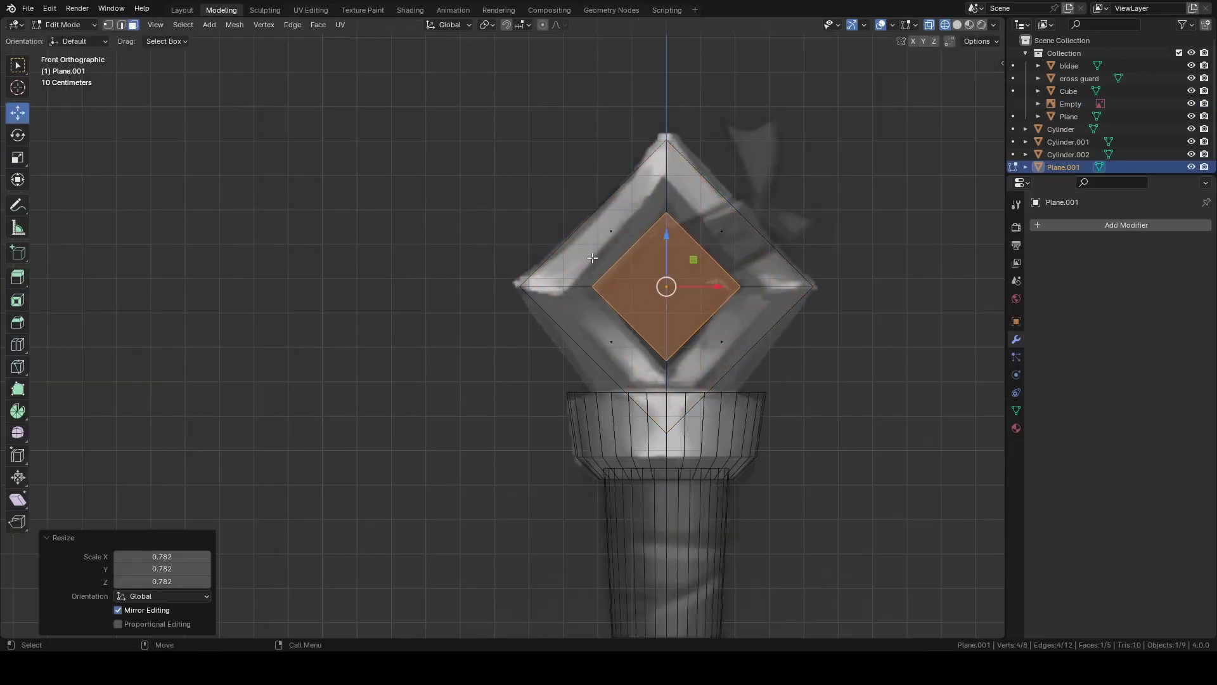
key("x")
left_click(700, 230)
Step: Cut an edge loop around the middle of the pommel ring and move it outward along Y from top view to form a ridge
key("ctrl+r")
left_click(582, 282)
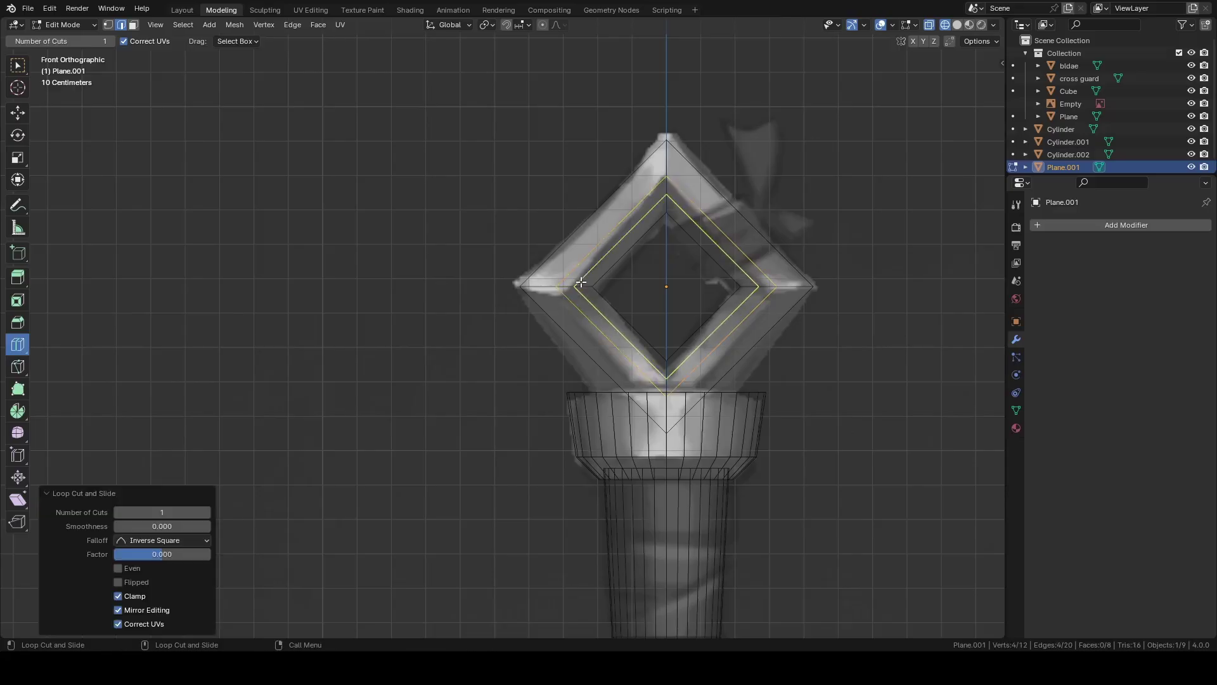
key("shift+space")
key("g")
key("grave")
left_click(628, 138)
left_click_drag(665, 244, 672, 283)
Step: Mirror the pommel ring to complete its opposite half, and save the file
key("Tab")
key("q")
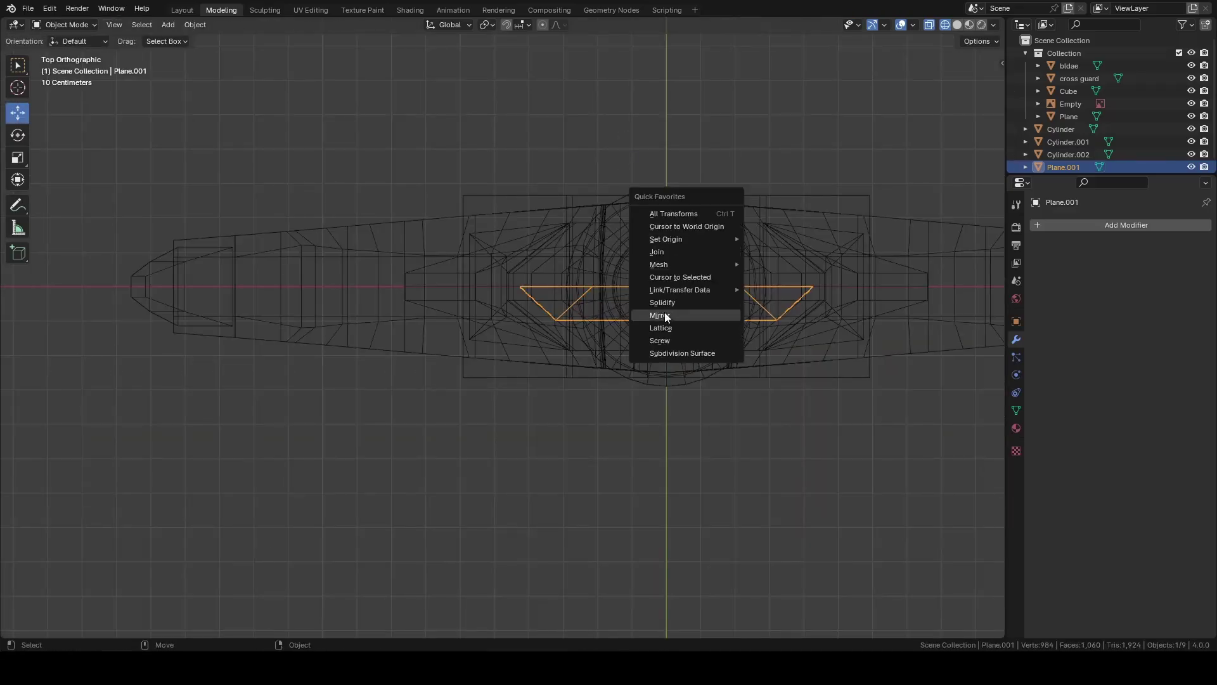
left_click(664, 316)
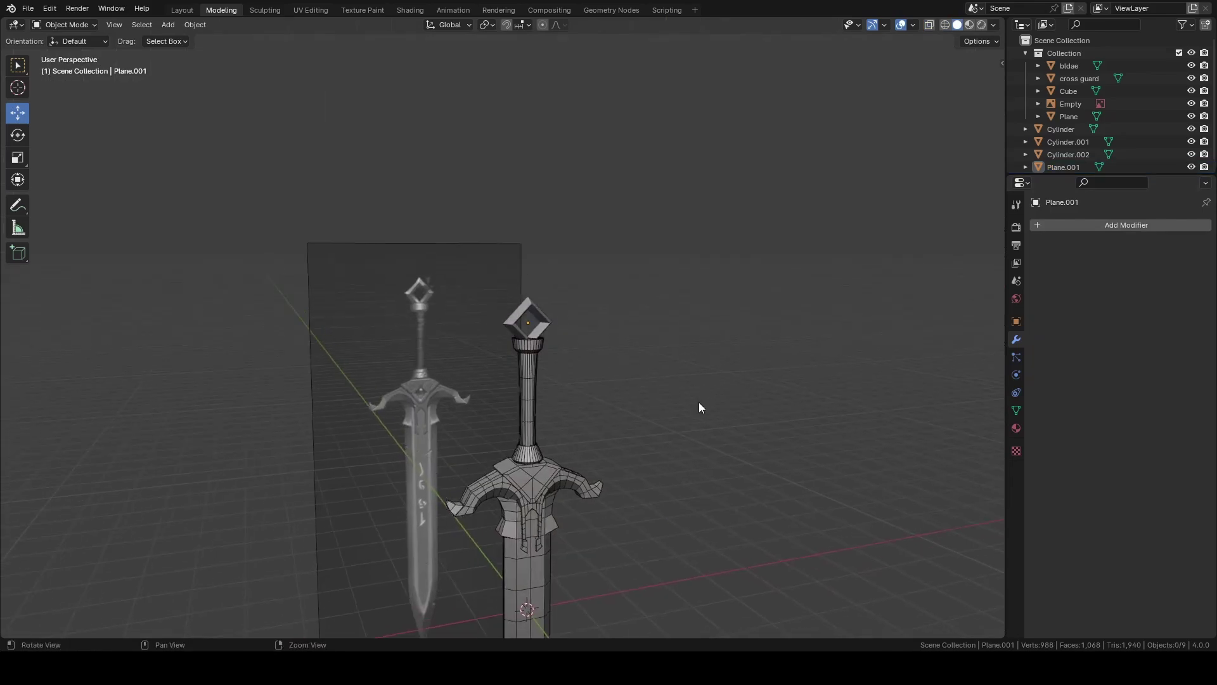
mouse_move(698, 405)
middle_mouse_down()
mouse_move(753, 342)
mouse_move(809, 336)
mouse_move(674, 333)
mouse_move(748, 336)
middle_mouse_up()
key("ctrl+s")
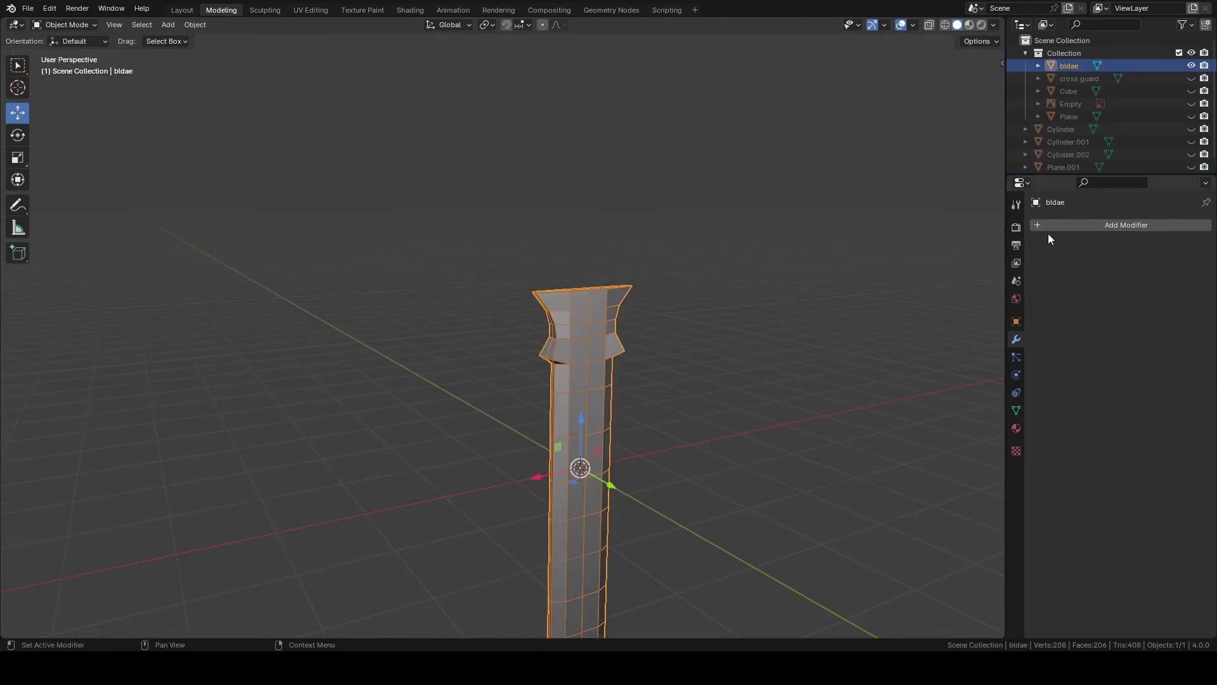
Step: Add a Subdivision Surface modifier to the isolated blade and set its viewport level to 3
left_click(1048, 227)
left_click(1013, 232)
left_click(1012, 256)
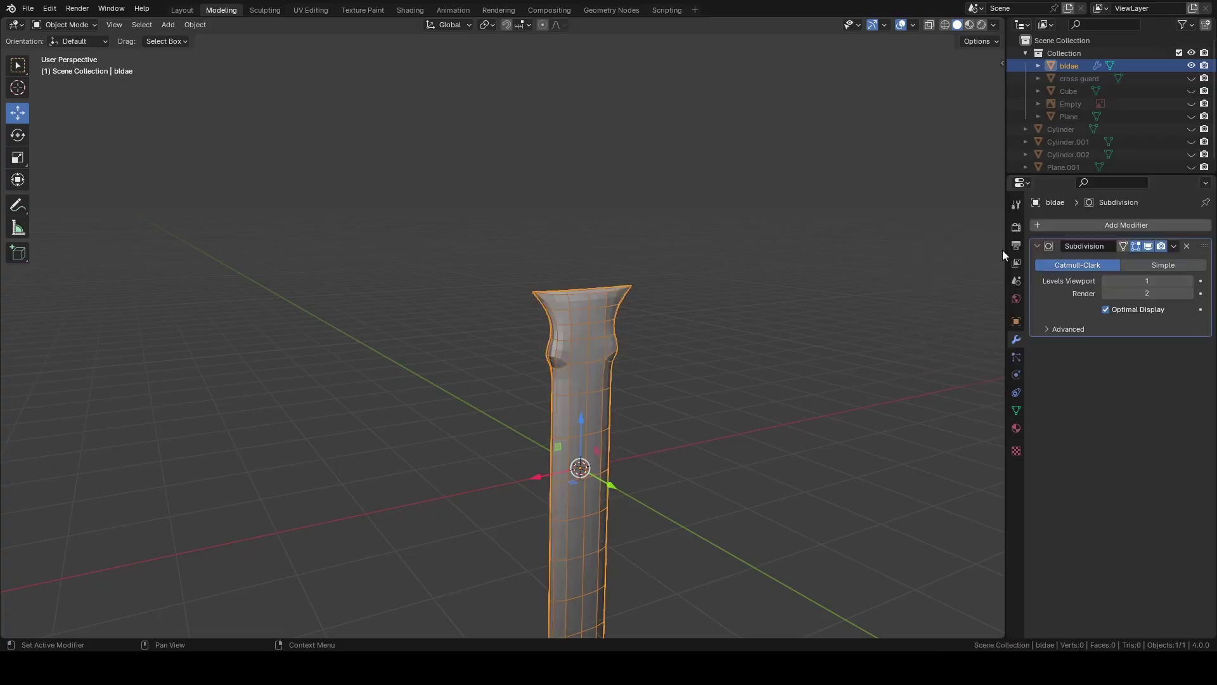
left_click(670, 363)
scroll(629, 348, "up", 3)
left_click(1190, 282)
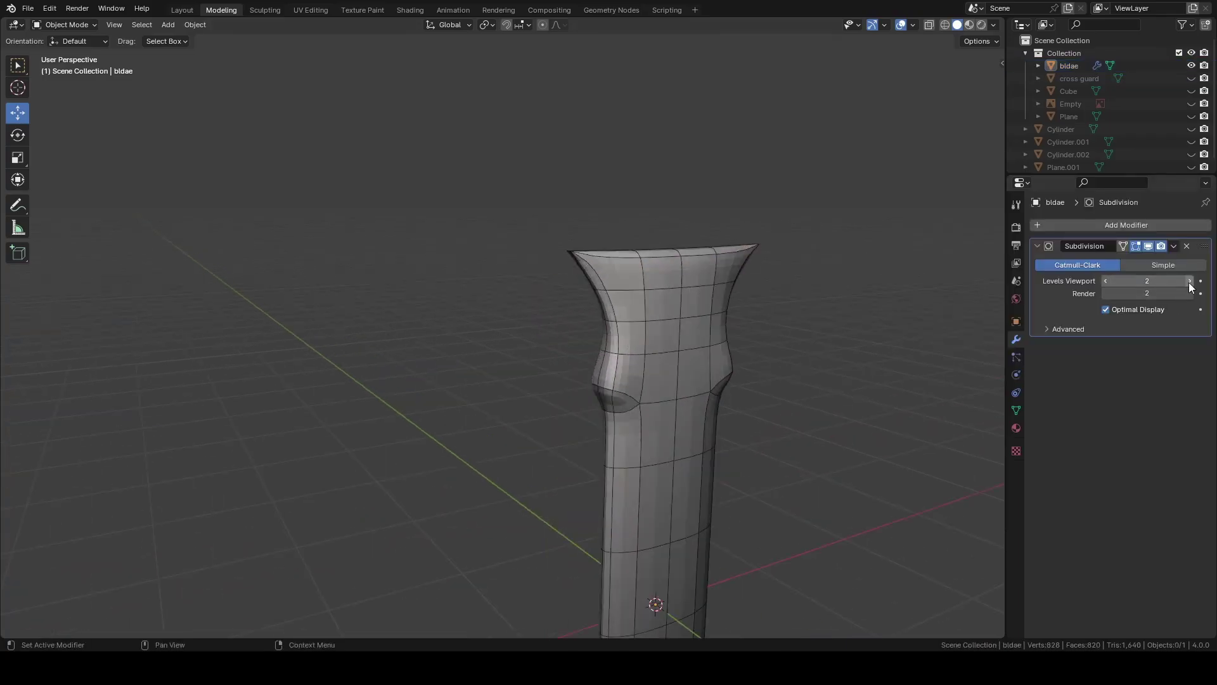
left_click(636, 417)
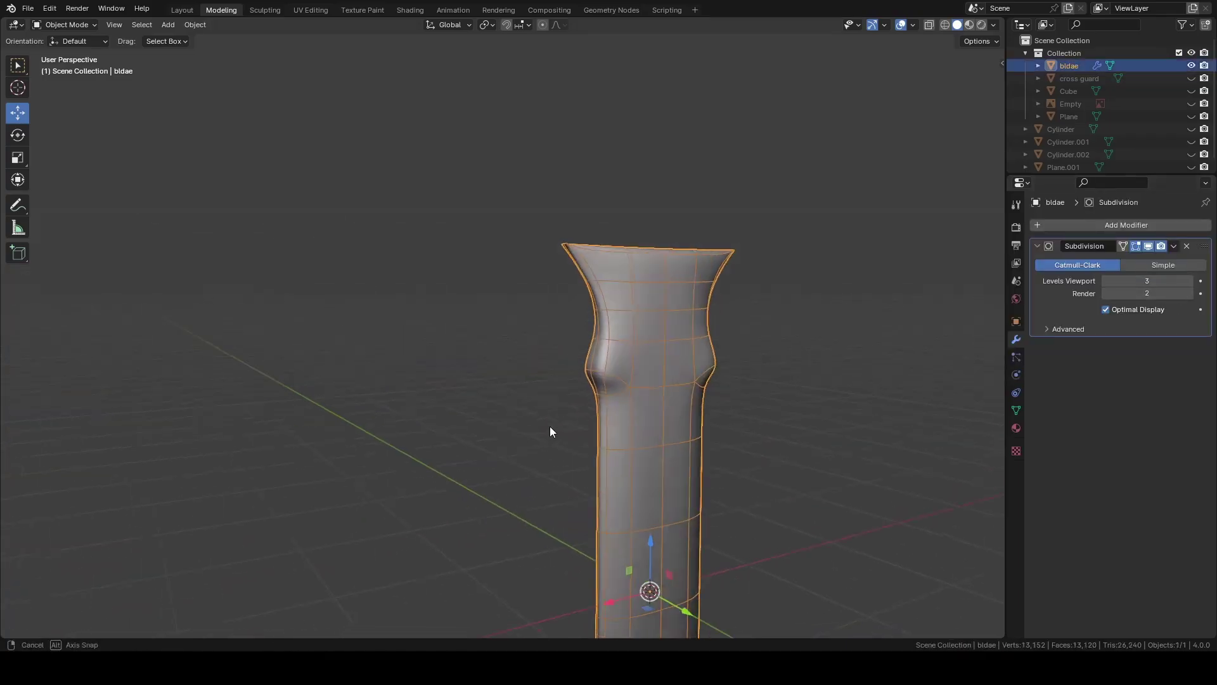
left_click(521, 425)
middle_click_drag(815, 434, 760, 314)
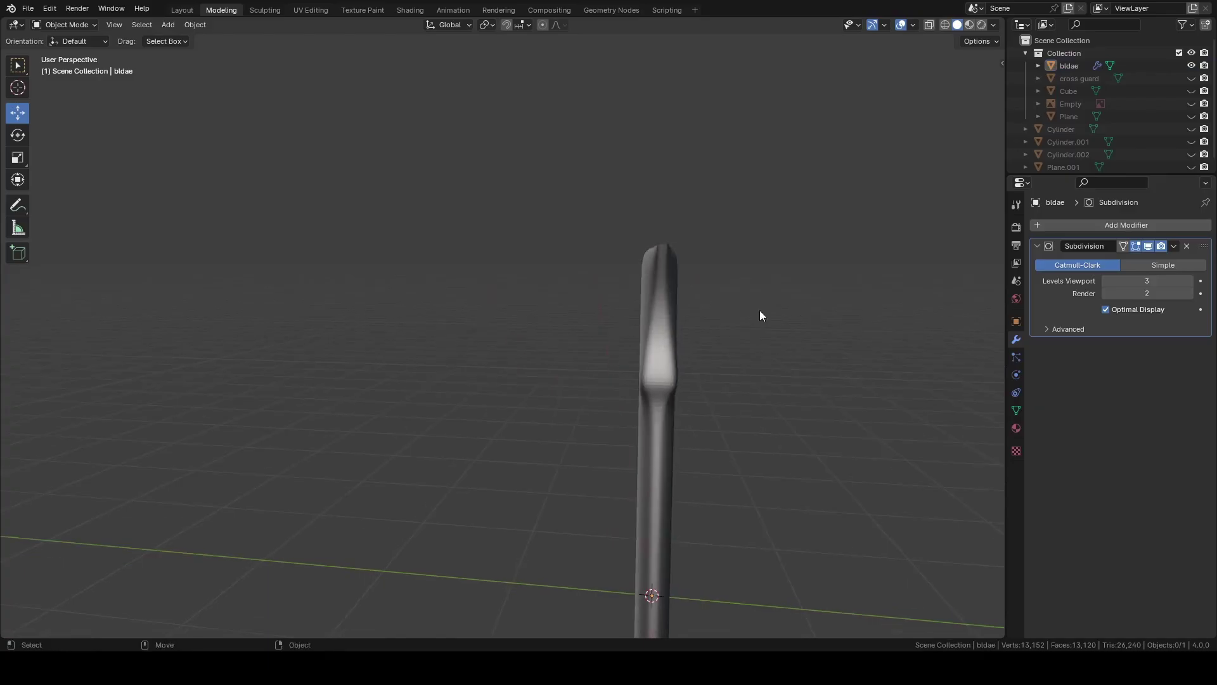
scroll(823, 408, "up", 4)
Step: Turn off the blade's subdivision in the viewport and select the edges around the blade's top rim
left_click(1150, 246)
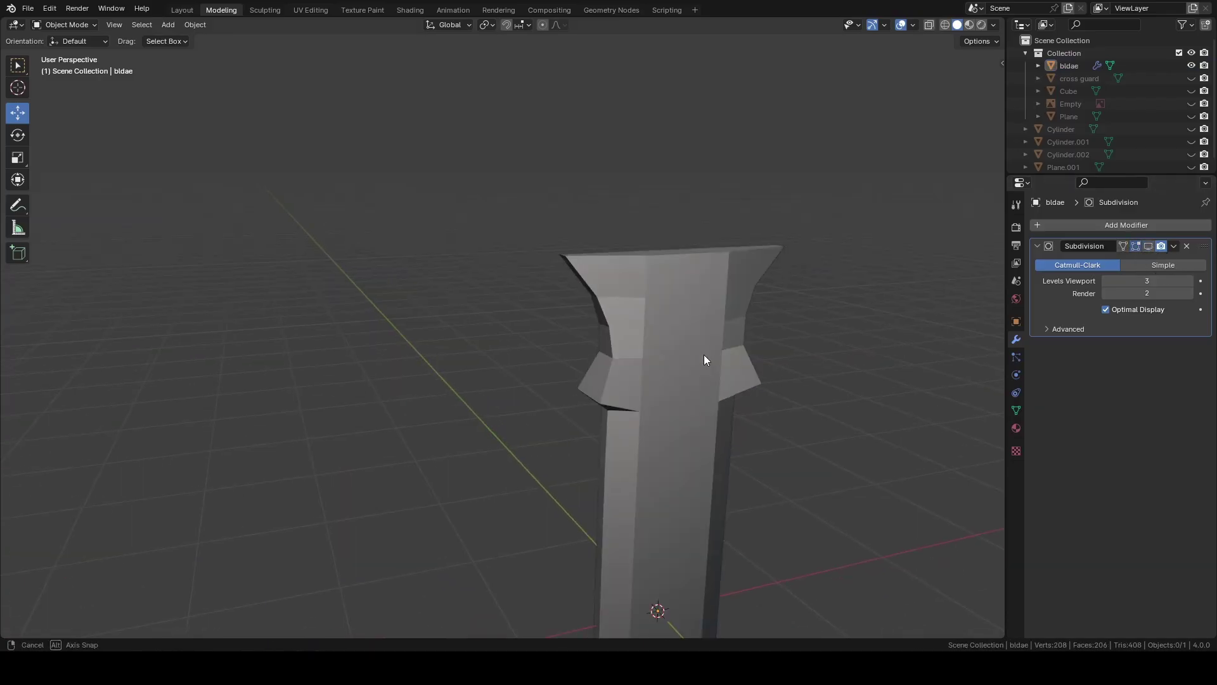
middle_click_drag(706, 355, 659, 336)
key("Tab")
left_click(809, 315, "ctrl")
middle_click_drag(801, 320, 907, 349)
left_click(725, 366, "ctrl")
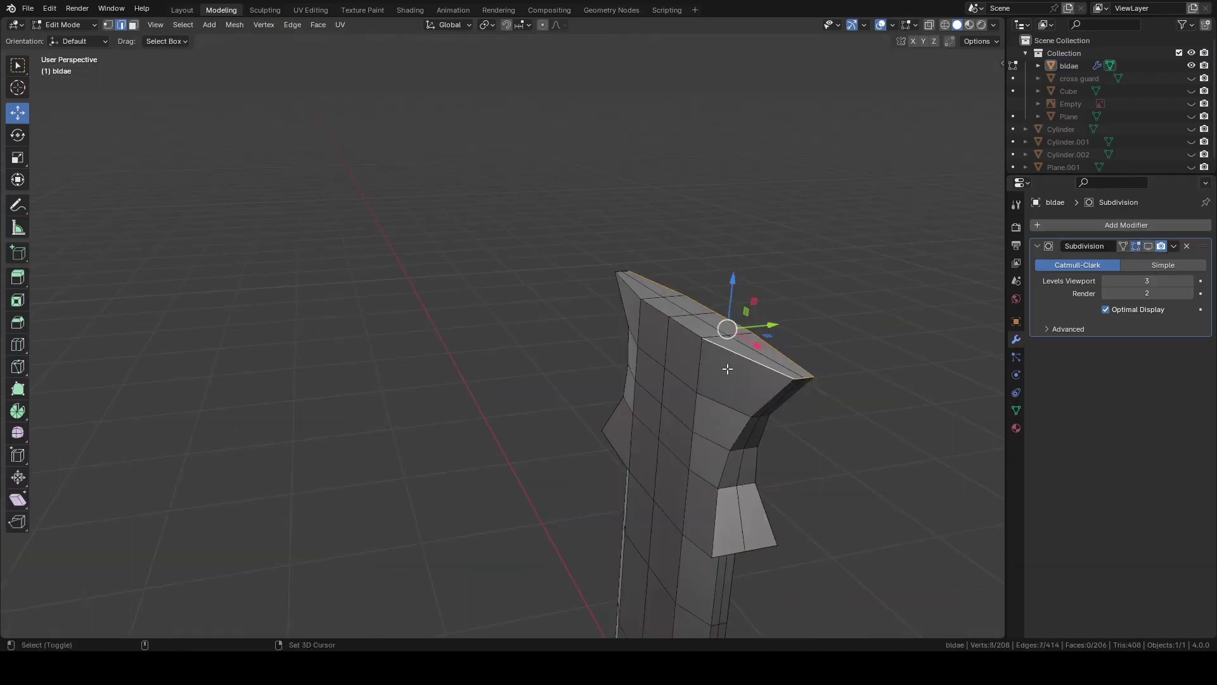
middle_click_drag(725, 367, 844, 358)
left_click(589, 353, "ctrl")
middle_click_drag(590, 353, 685, 380)
left_click(645, 405, "shift")
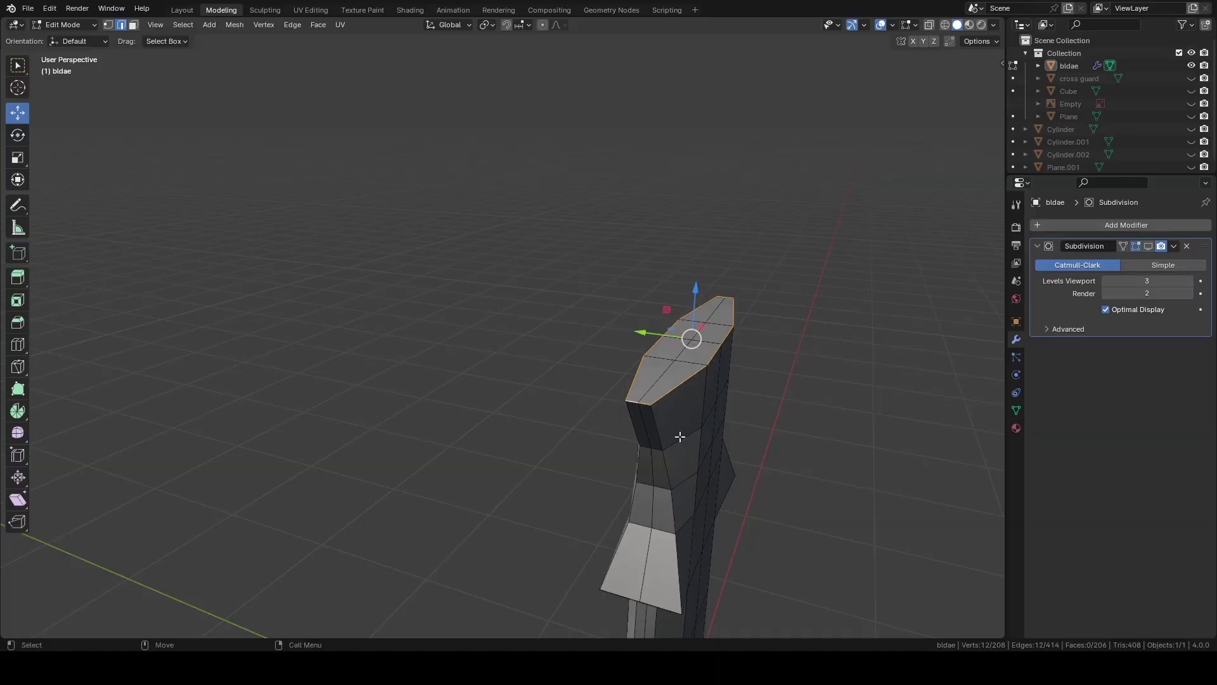
Step: Add the flare edges and the long bevel edges down to the blade's tip to the selection, and set their edge crease to 0.9
left_click(655, 428, "ctrl")
left_click(677, 583, "ctrl")
left_click(751, 237, "shift")
left_click(728, 434, "ctrl")
middle_click_drag(676, 582, 700, 431)
left_click(720, 427, "shift")
left_click(775, 426, "shift")
middle_click_drag(842, 446, 551, 549)
left_click(551, 549, "ctrl")
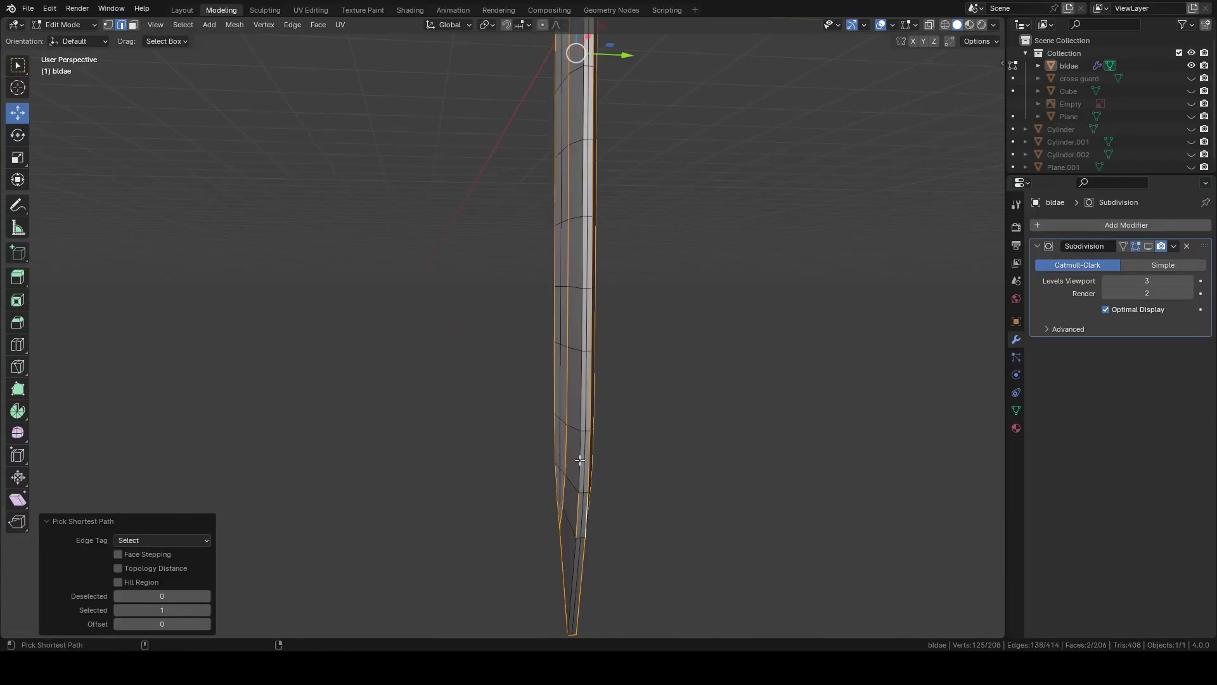
left_click(580, 459, "alt+shift")
middle_click_drag(669, 447, 579, 261)
right_click(579, 261)
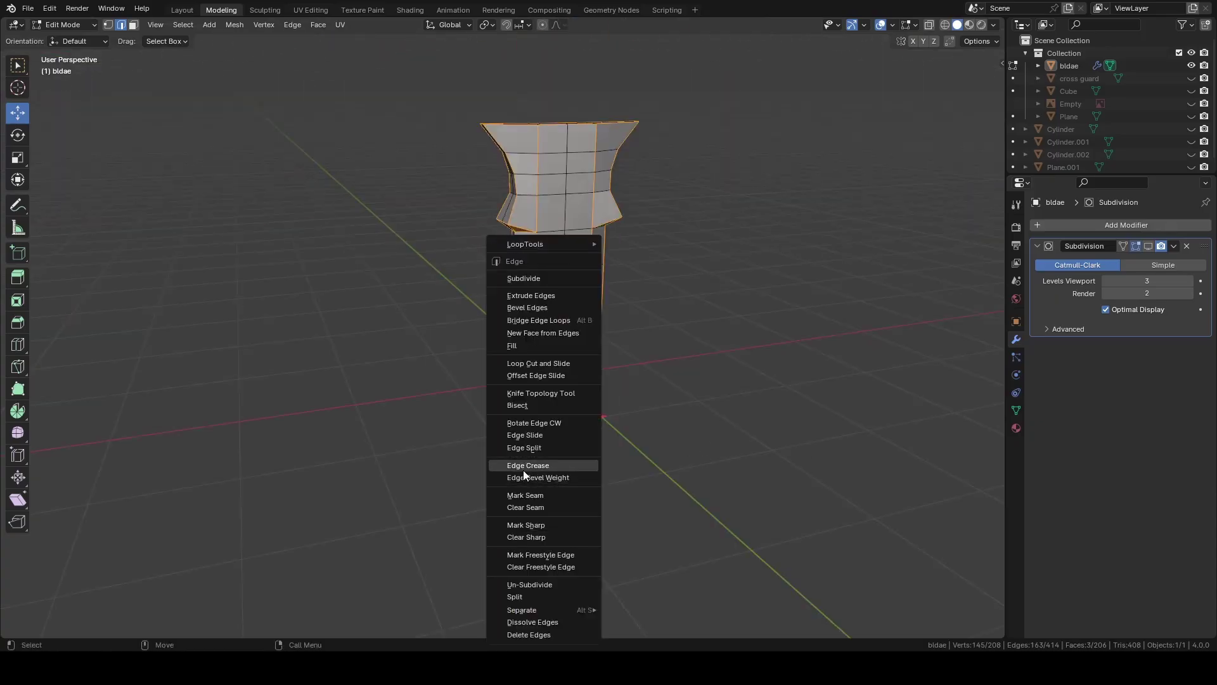
left_click(553, 466)
left_click(556, 468)
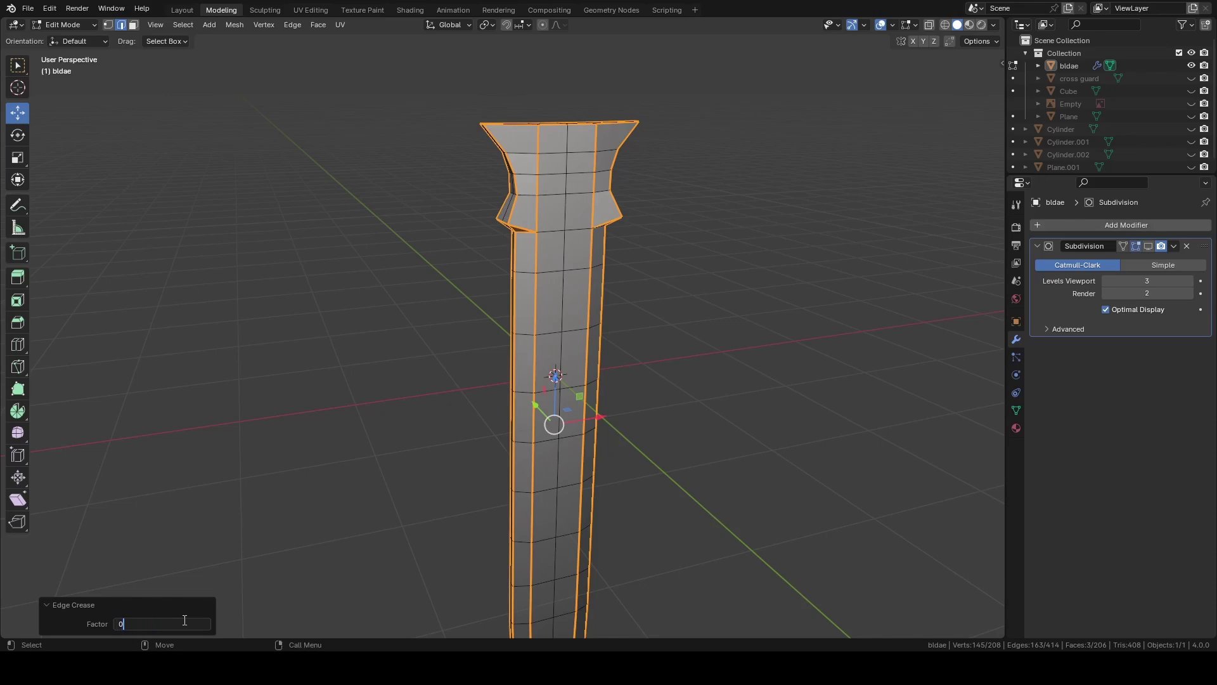
left_click(185, 623)
type("0.9")
key("Return")
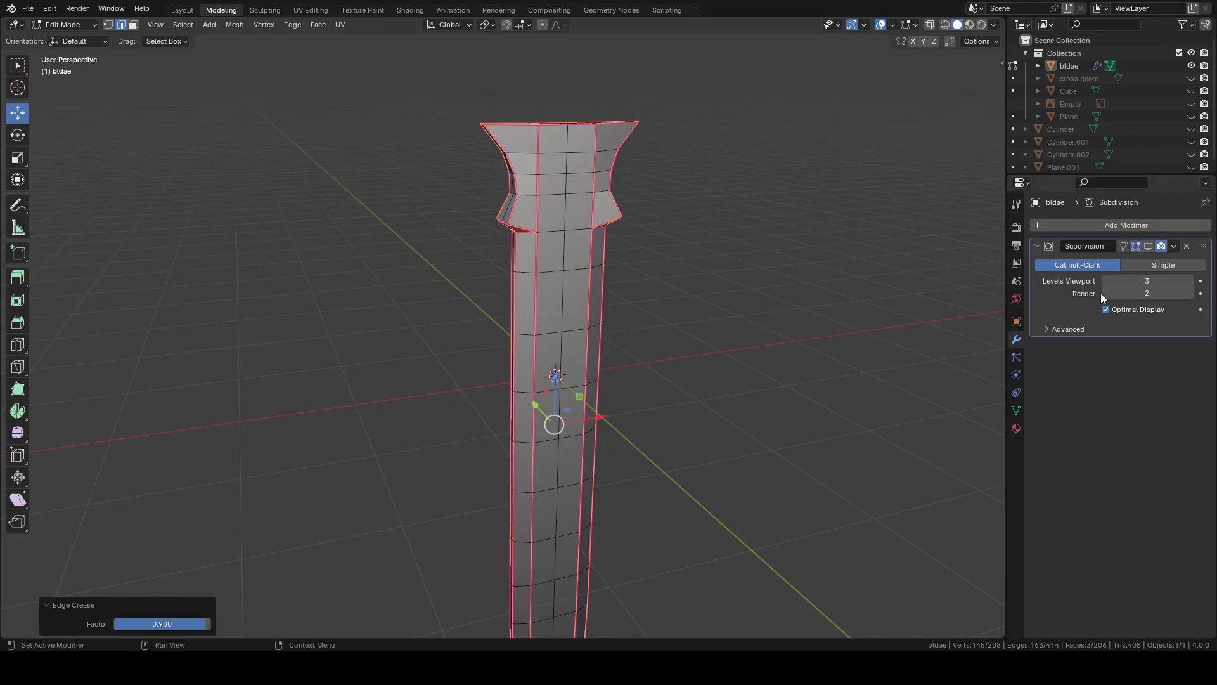
Step: Turn the blade's subdivision back on in the viewport and raise its viewport level to 5
left_click(1146, 247)
key("Tab")
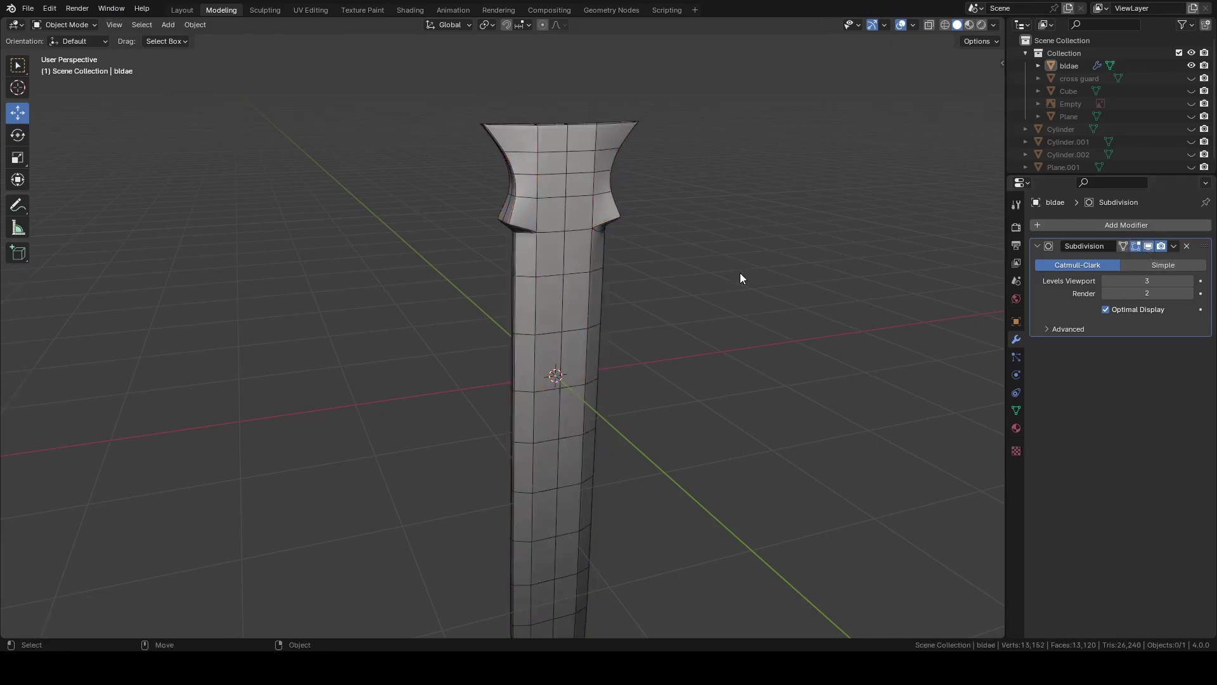
middle_click_drag(539, 307, 589, 341)
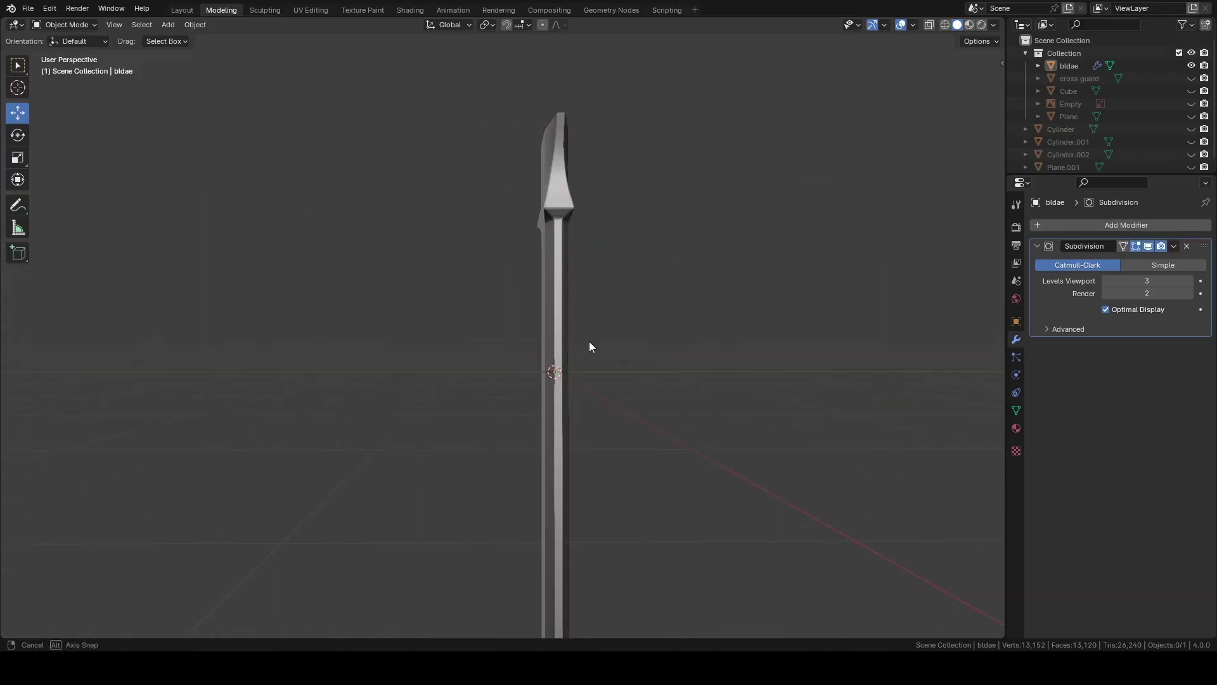
left_click(1190, 281)
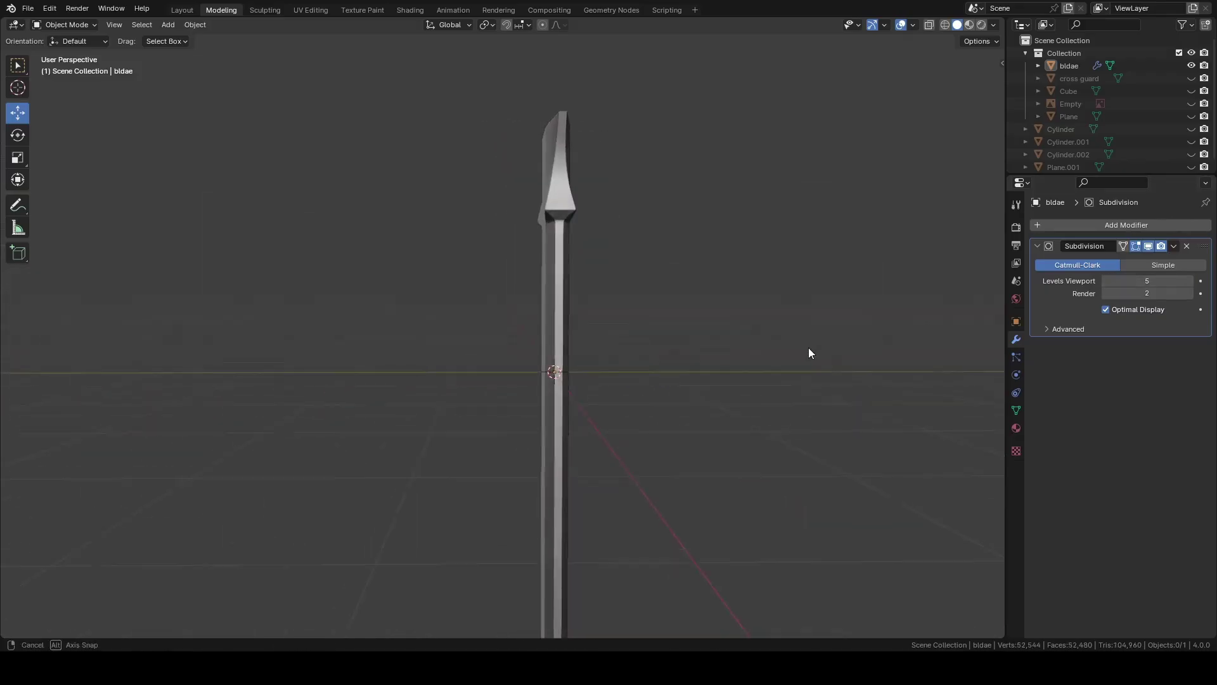
middle_click_drag(809, 351, 619, 361)
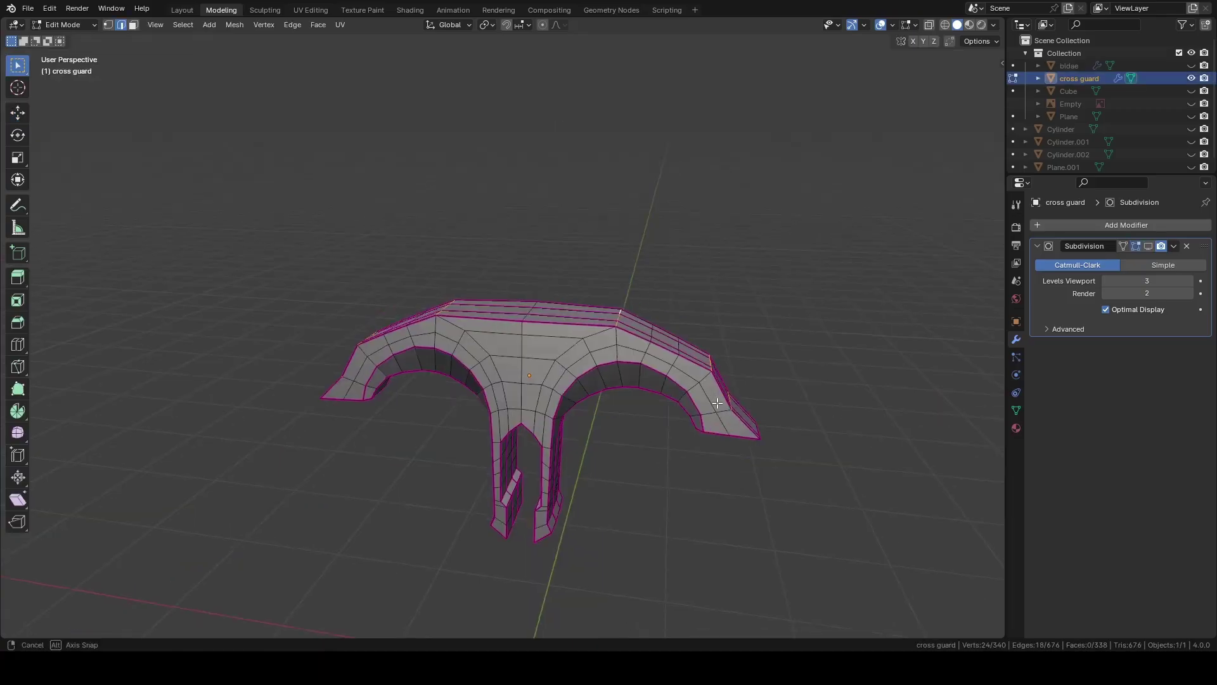
Step: Apply an edge crease to the selected bevel edges along the top of the cross guard
right_click(440, 320)
left_click(388, 320)
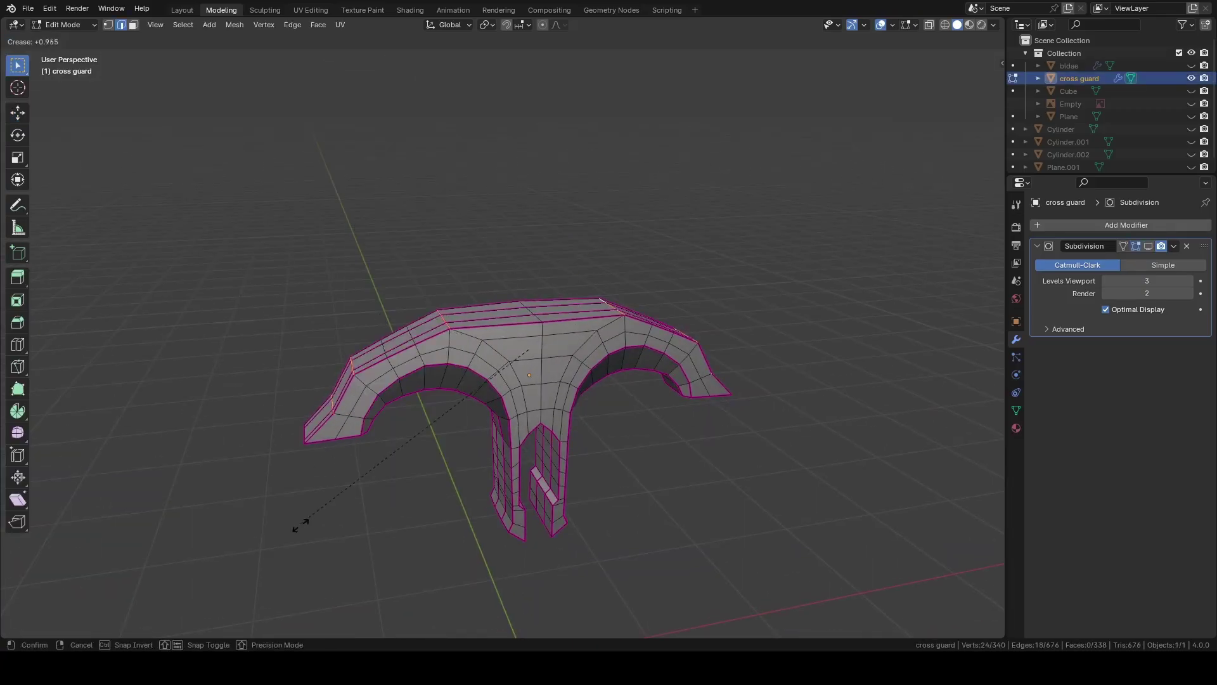
left_click(189, 630)
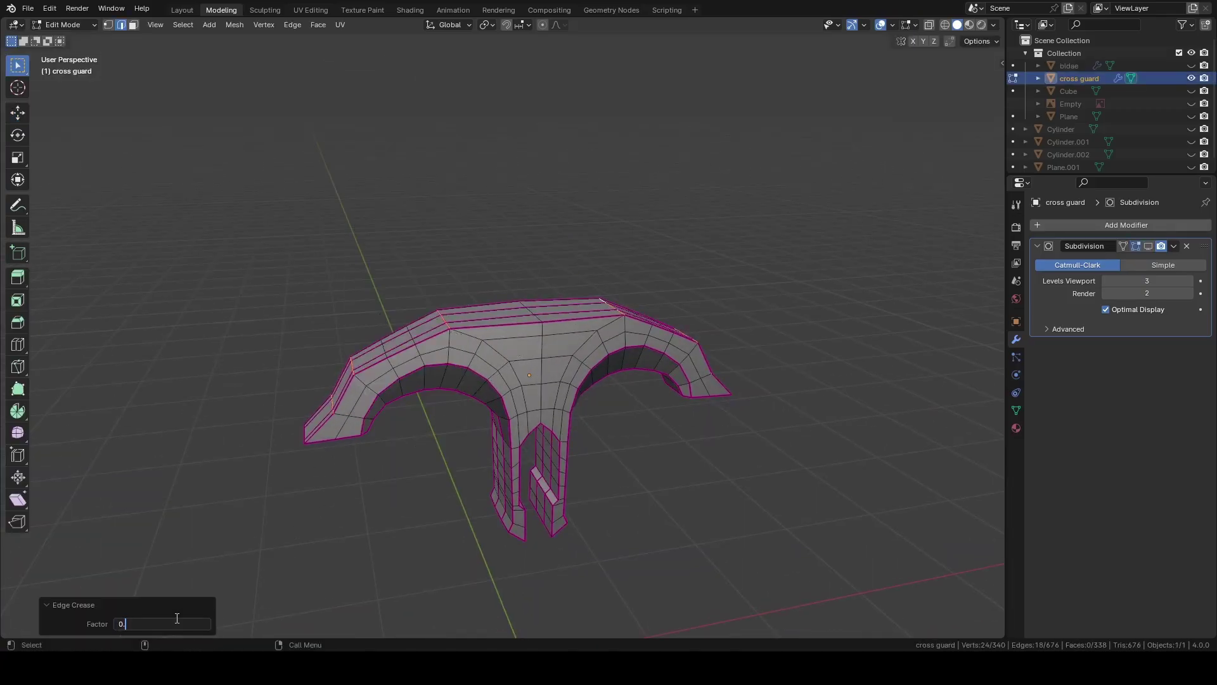
key("Tab")
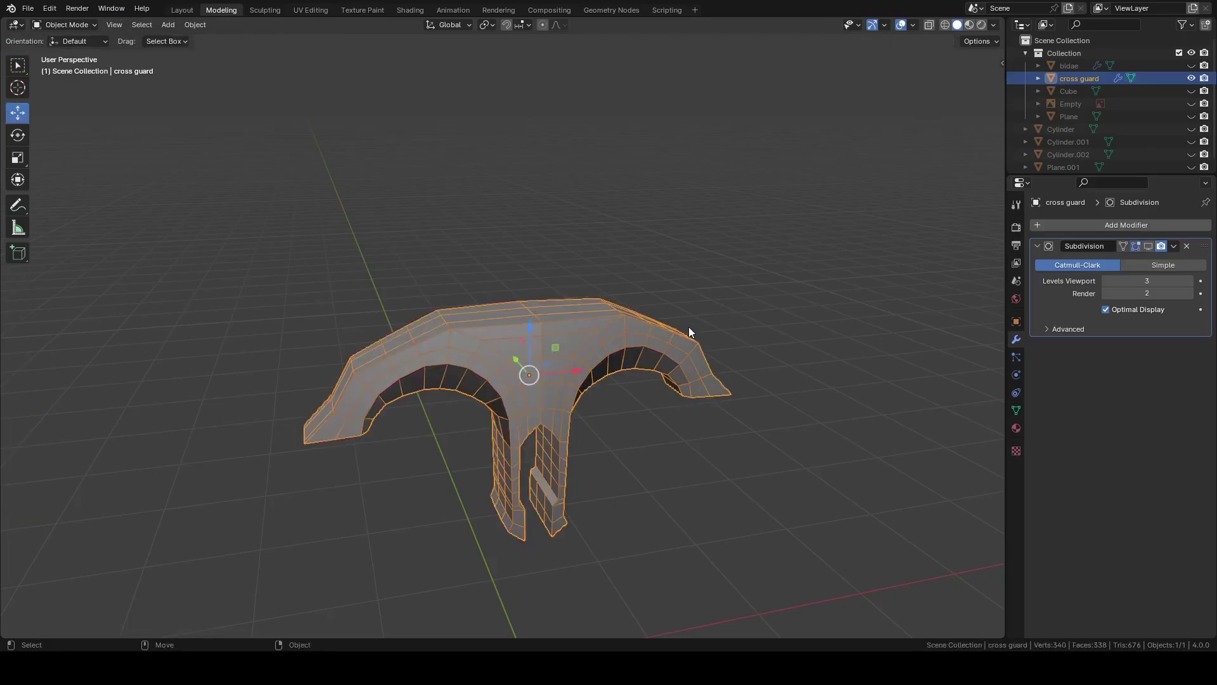
Step: Turn the cross guard's subdivision back on in the viewport and deselect the object to check the creased shape
left_click(1147, 247)
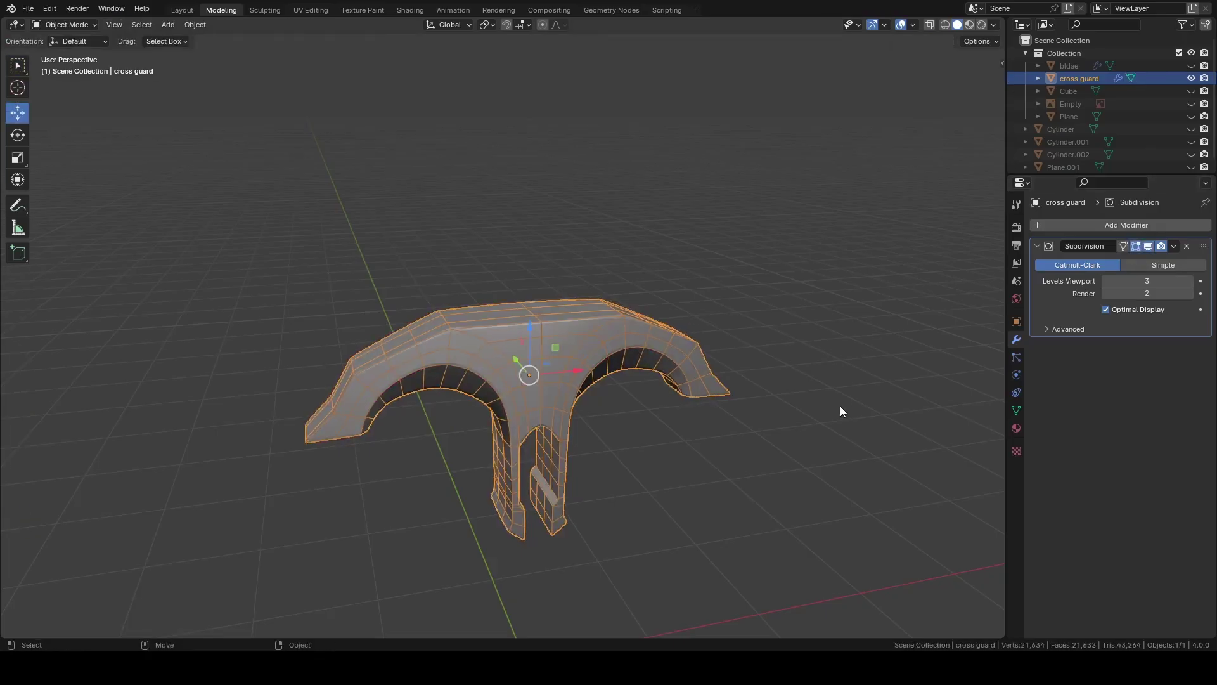
key("shift+z")
left_click(850, 371)
middle_click_drag(450, 365, 531, 335)
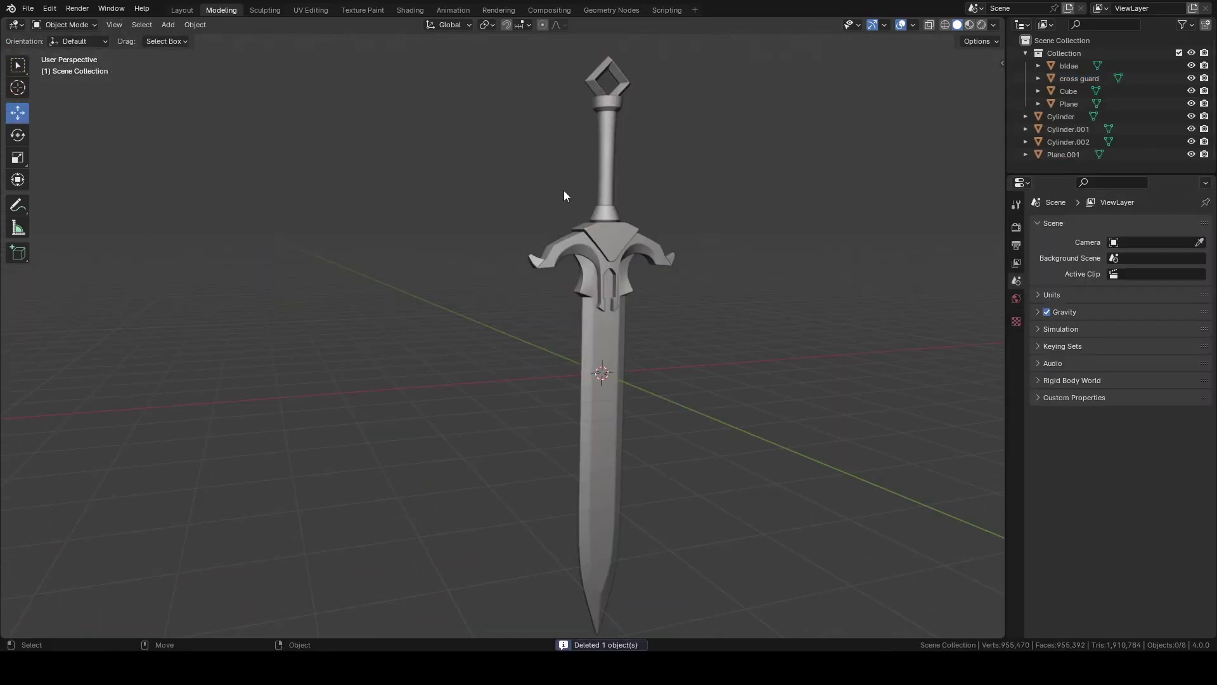
Step: Export the assembled sword from Blender and bring it into Nomad Sculpt
middle_click_drag(564, 190, 706, 308)
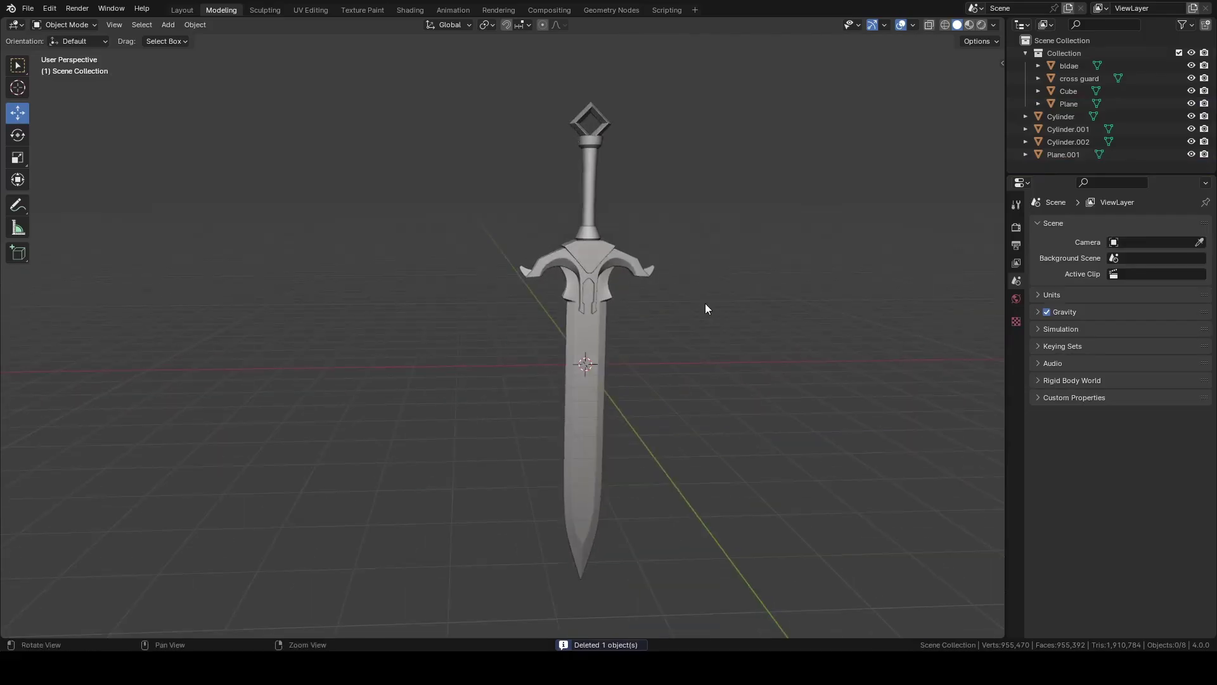
left_click(28, 9)
mouse_move(55, 202)
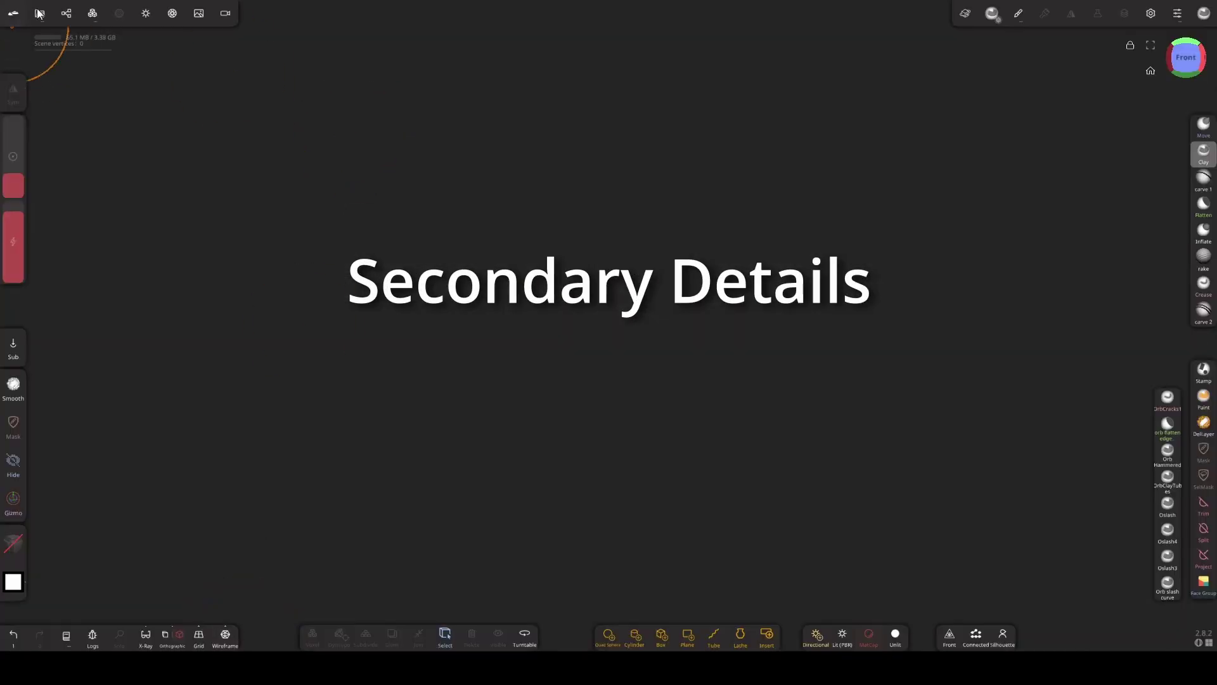
left_click(38, 12)
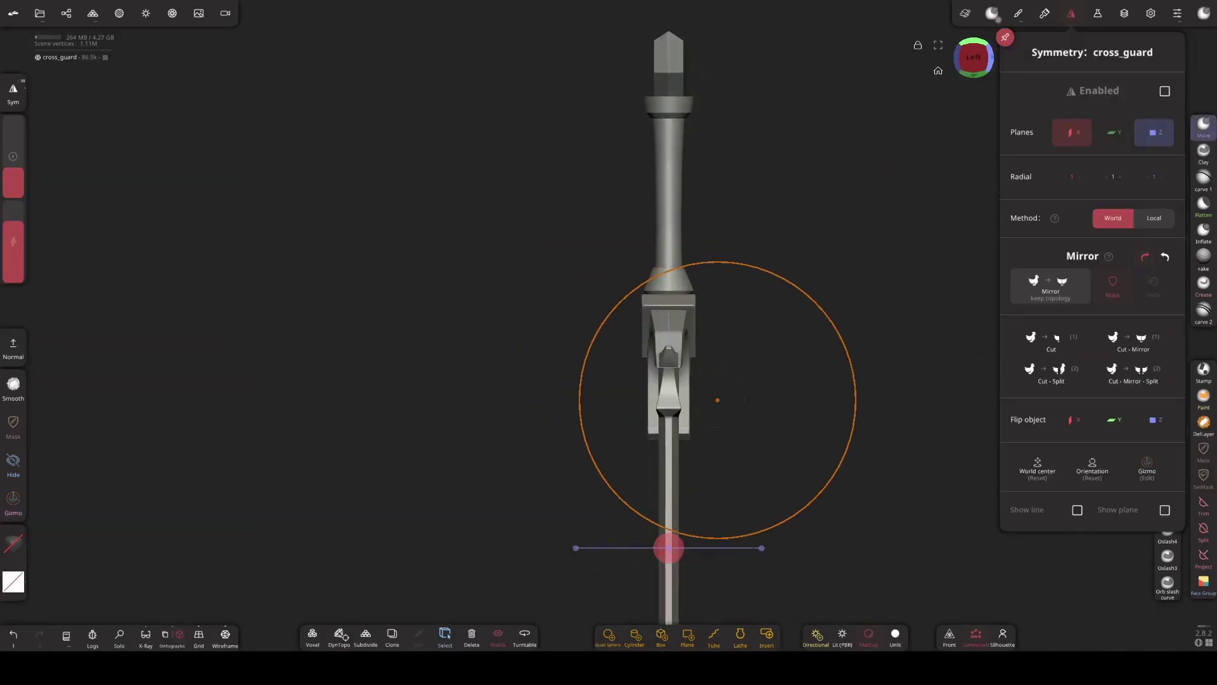
Step: Enable symmetry on the cross guard and push its side faces inward in the left view with the Move brush
scroll(715, 399, "up", 3)
left_click(1164, 91)
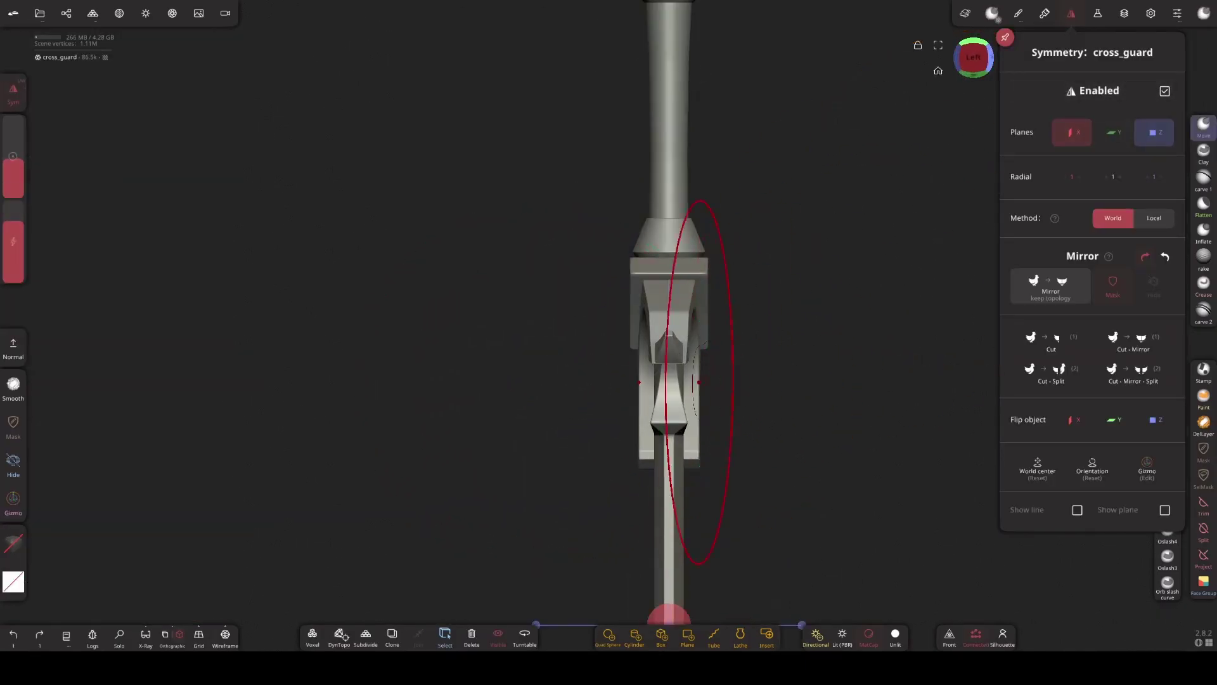
left_click_drag(700, 389, 687, 390)
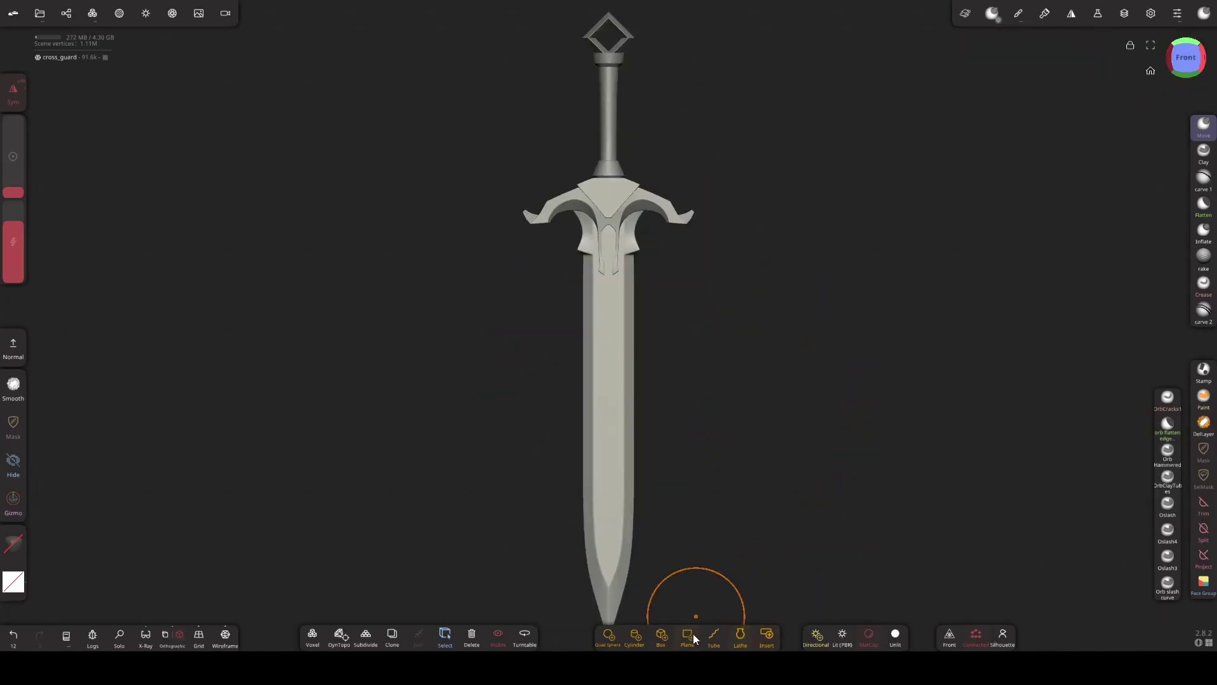
Step: Add a cylinder to the scene and move it up along the sword onto the upper grip
left_click(634, 636)
middle_click_drag(753, 365, 770, 458)
key("w")
left_click_drag(626, 329, 627, 91)
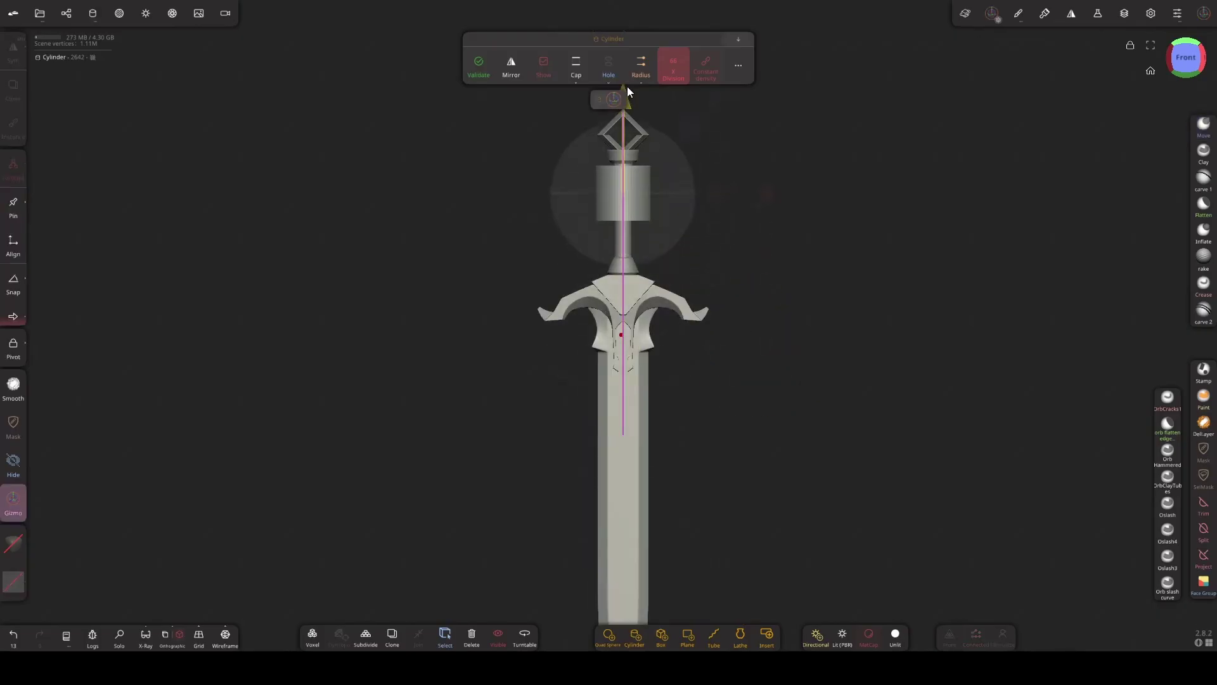
Step: Fit the cylinder as a short sleeve around the grip just below the pommel collar and validate it
key("w")
key("f")
left_click_drag(798, 326, 689, 326)
left_click_drag(609, 326, 604, 449)
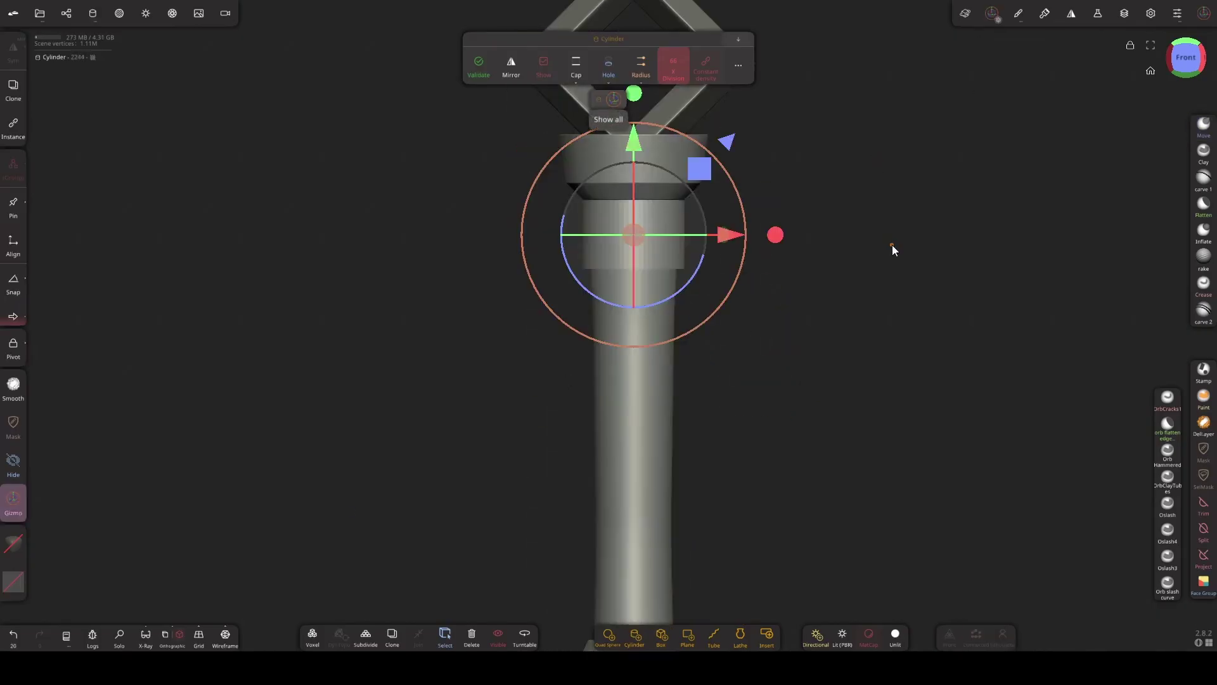
key("w")
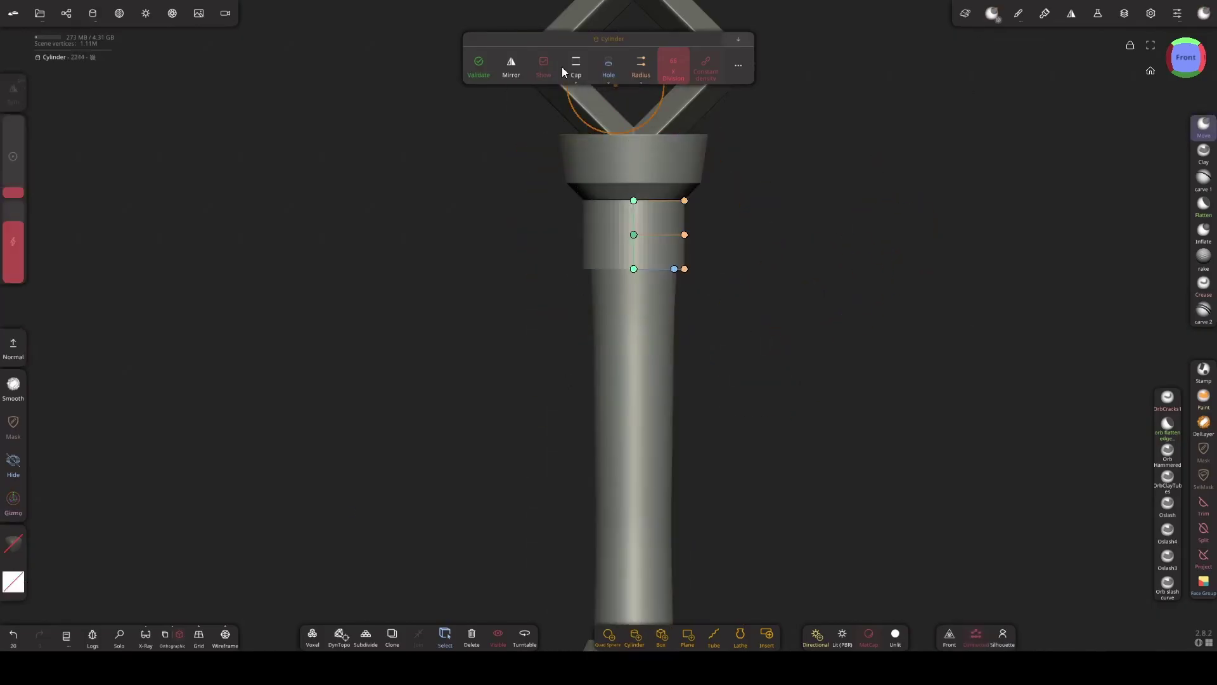
left_click(478, 64)
Step: Subdivide the sleeve three times with multiresolution
left_click(92, 13)
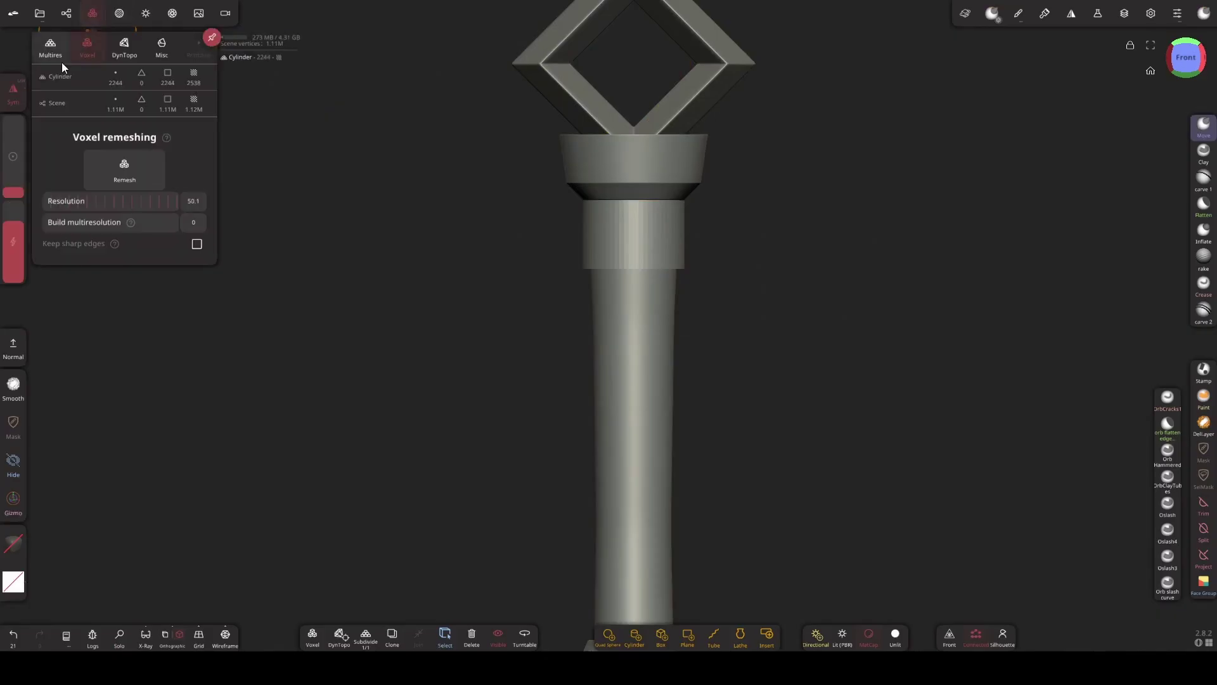
left_click(50, 44)
left_click(165, 189)
left_click(165, 189)
left_click(165, 189)
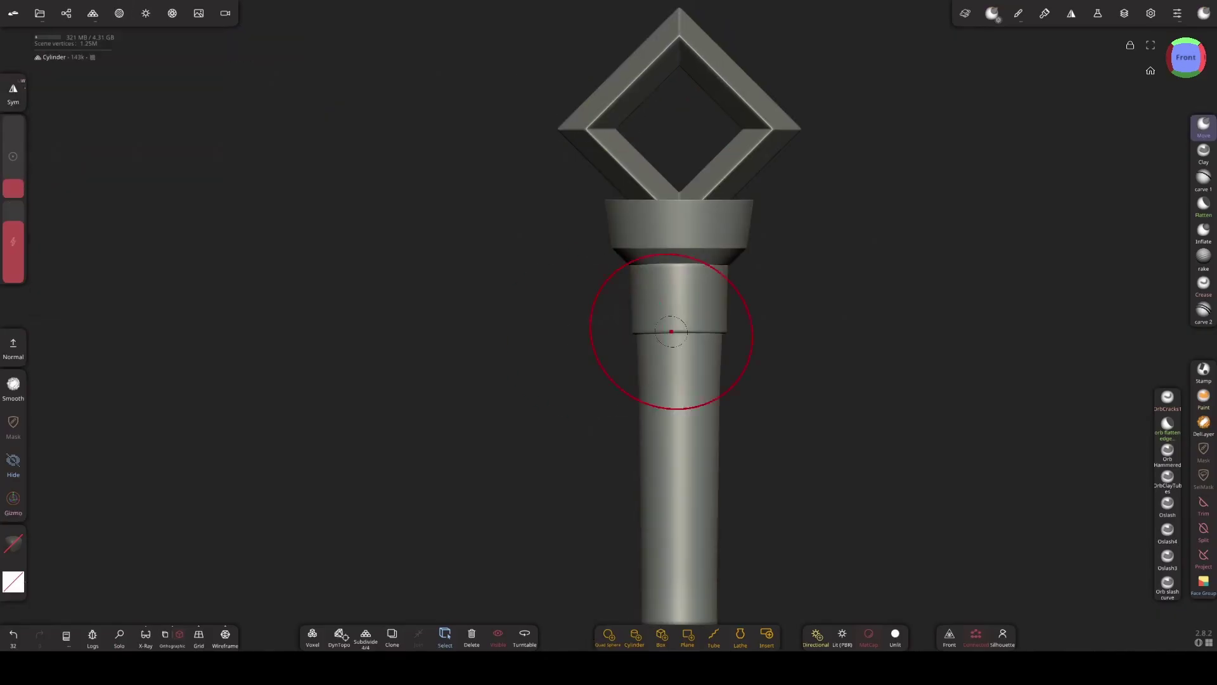
Step: Enlarge the brush and flatten the sleeve's upper and lower rims into uneven, worn edges with the Flatten brush
left_click_drag(13, 185, 13, 177)
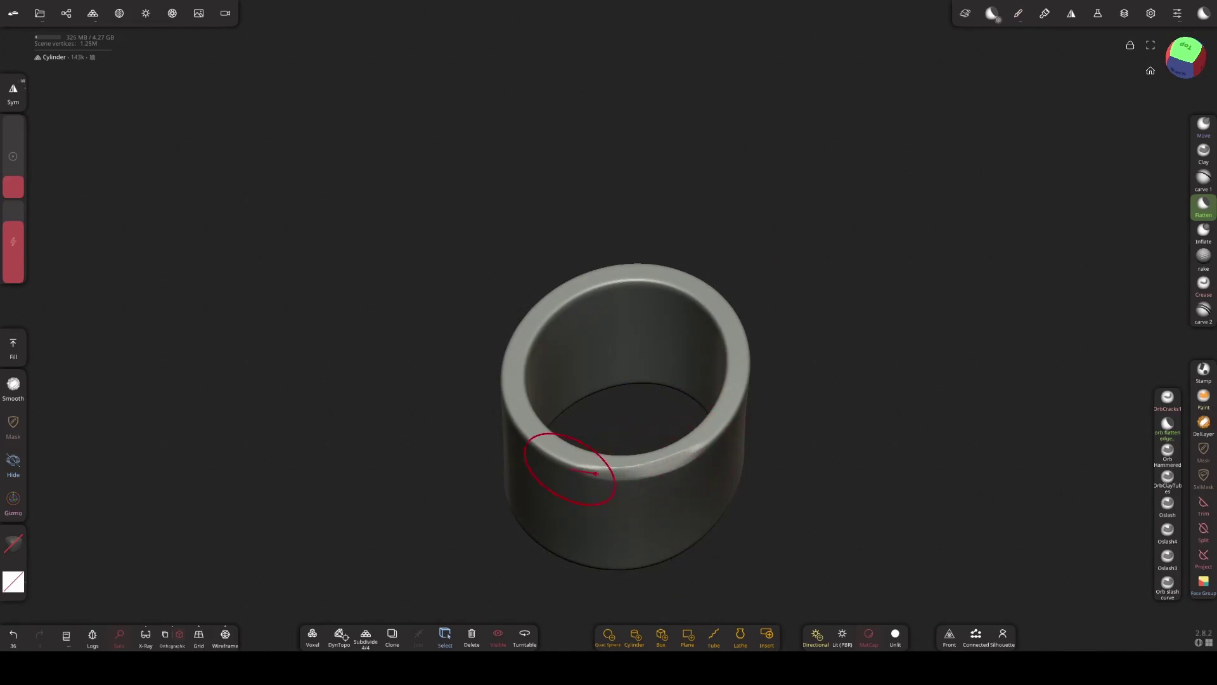
left_click_drag(672, 423, 647, 429)
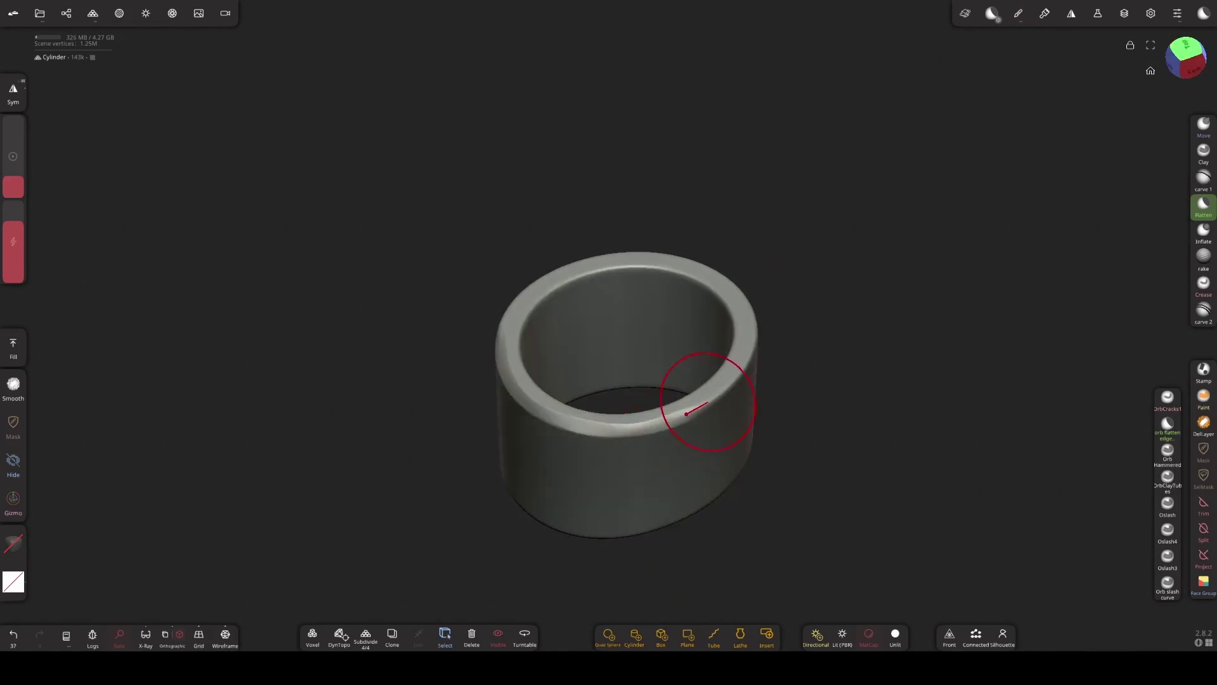
left_click_drag(691, 478, 711, 464)
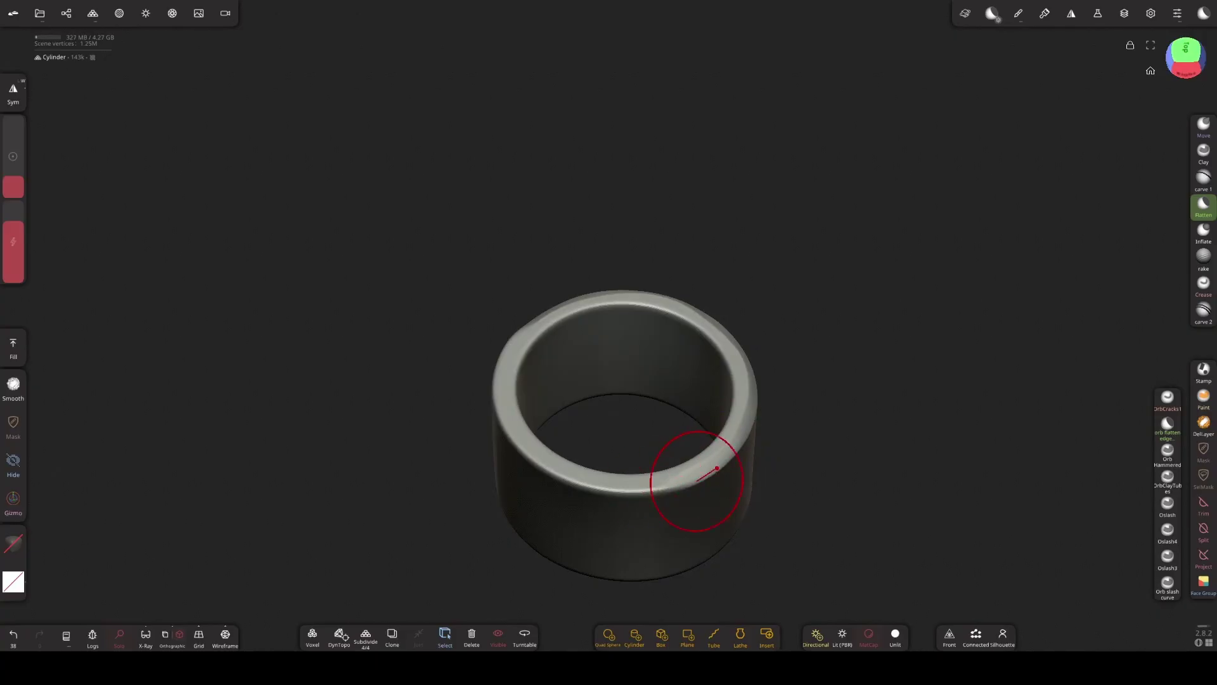
left_click_drag(589, 488, 552, 472)
left_click_drag(663, 492, 698, 471)
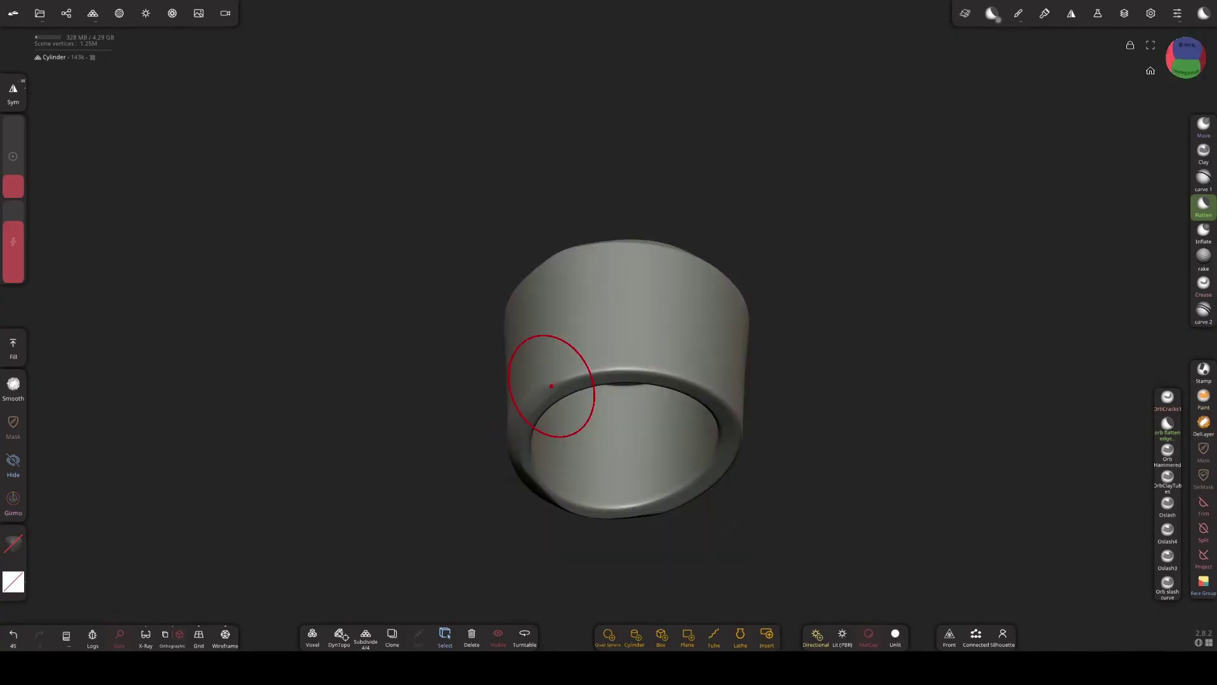
left_click_drag(552, 386, 728, 402)
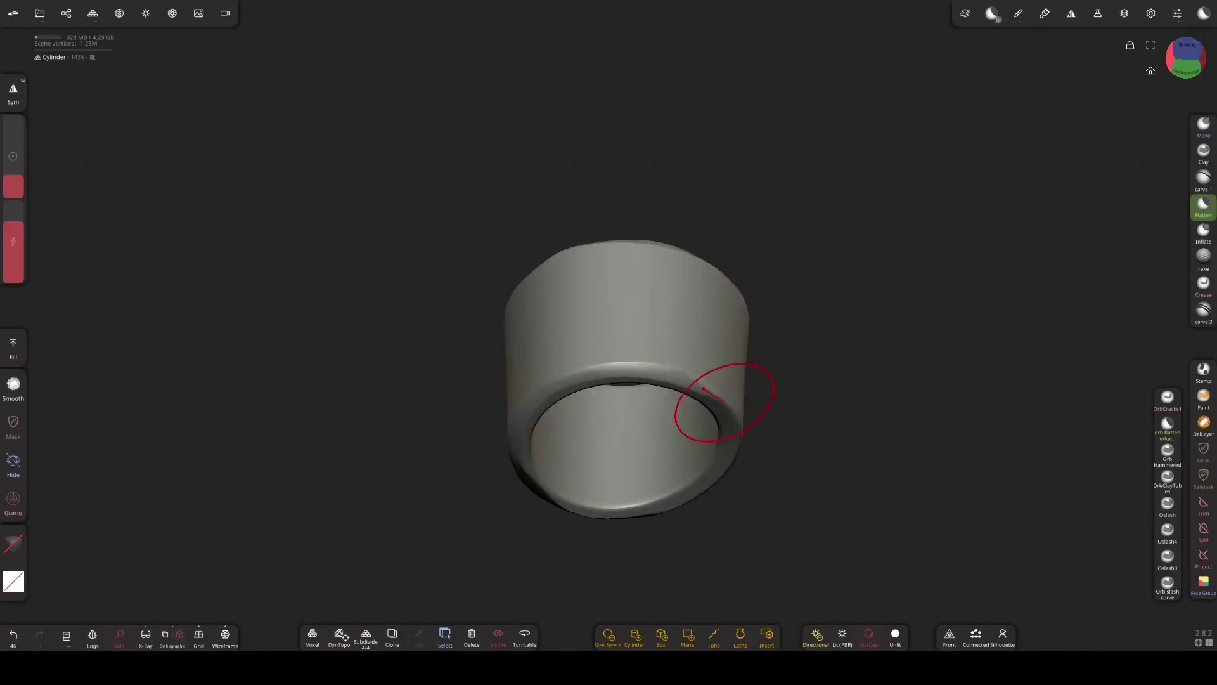
left_click_drag(609, 361, 700, 371)
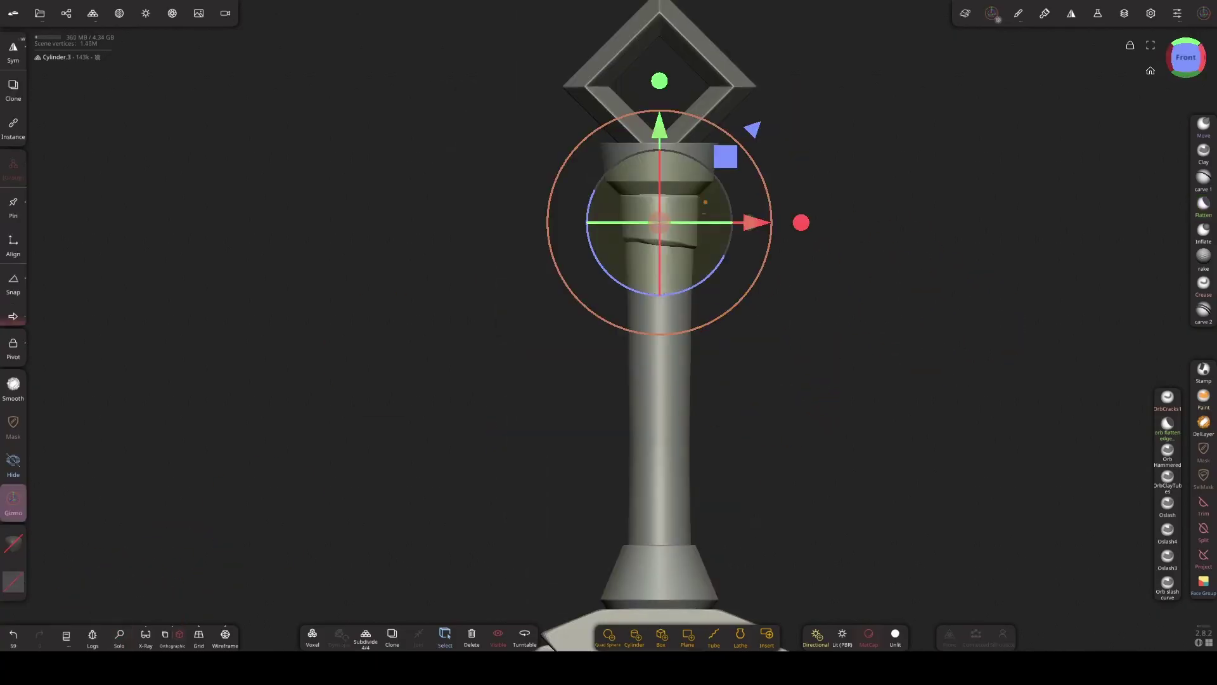
Step: Place copies of the sleeve one below another on the upper grip, varying their tilt and spacing to form a wrap
left_click_drag(664, 168, 664, 184)
left_click_drag(667, 127, 662, 229)
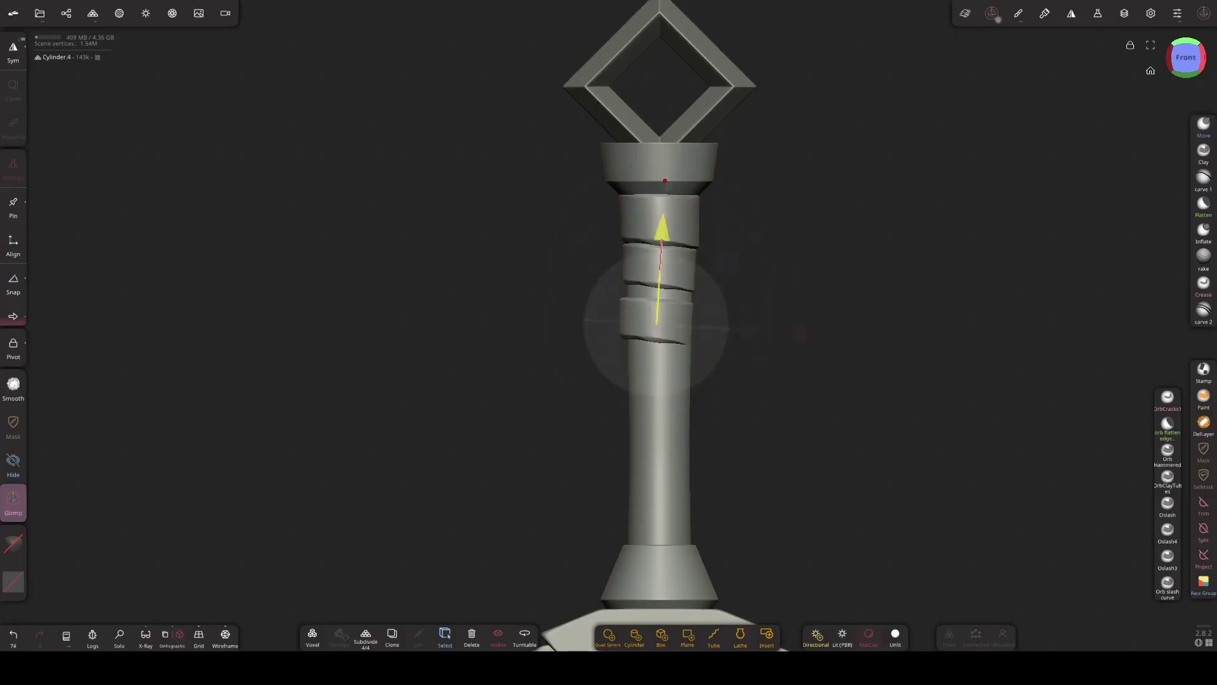
left_click_drag(709, 276, 703, 270)
left_click_drag(640, 322, 665, 320)
mouse_move(660, 226)
left_mouse_down()
mouse_move(660, 208)
mouse_move(660, 248)
left_mouse_up()
left_click_drag(658, 204, 651, 33)
left_click_drag(660, 252, 661, 268)
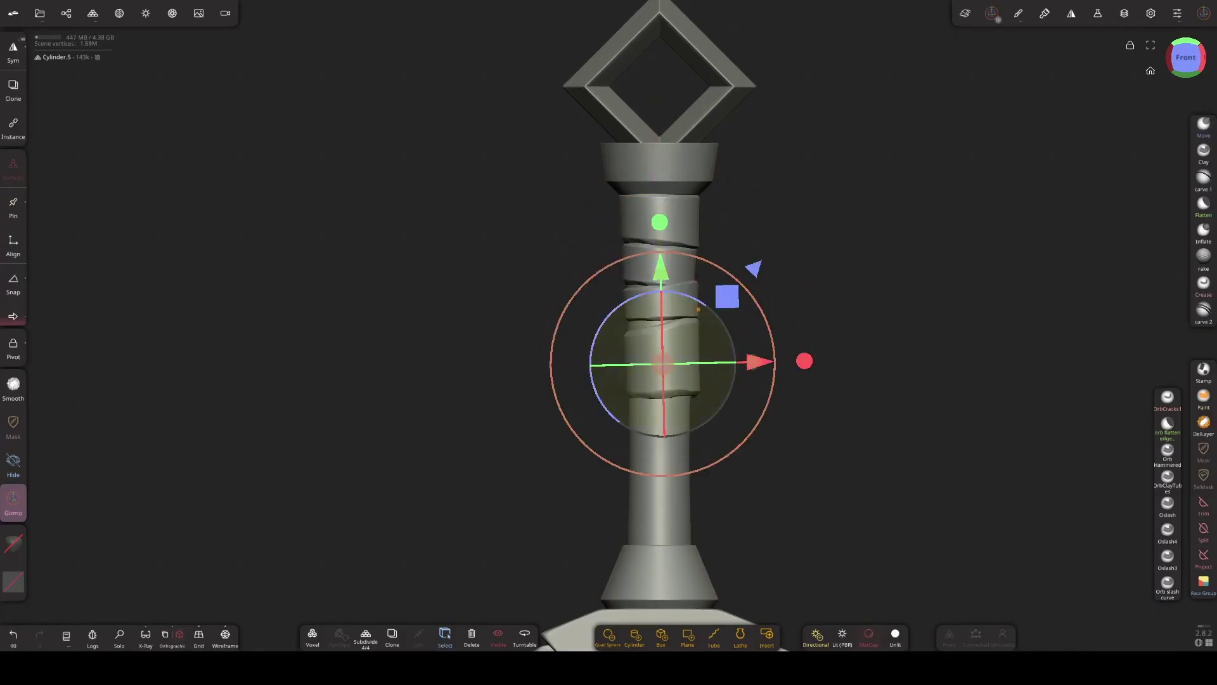
Step: Continue the tilted wrap segments down to the guard and adjust the lowest segment's height
left_click_drag(704, 306, 708, 310)
left_click_drag(708, 310, 711, 313)
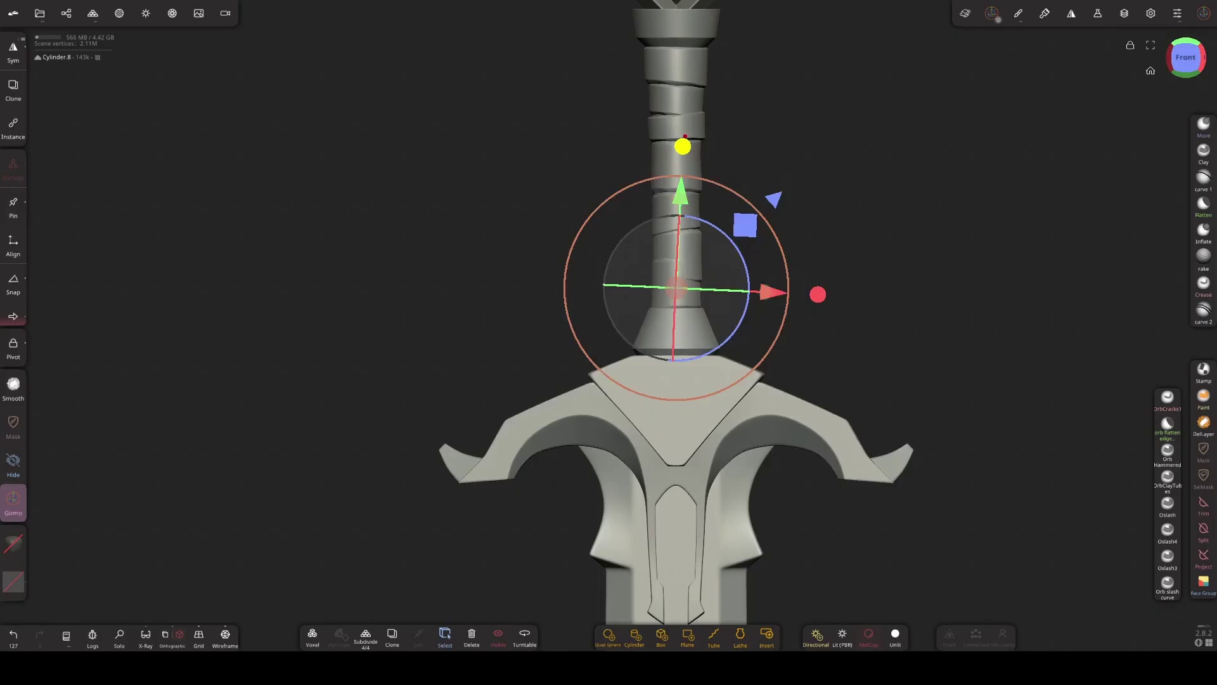
left_click_drag(682, 146, 683, 192)
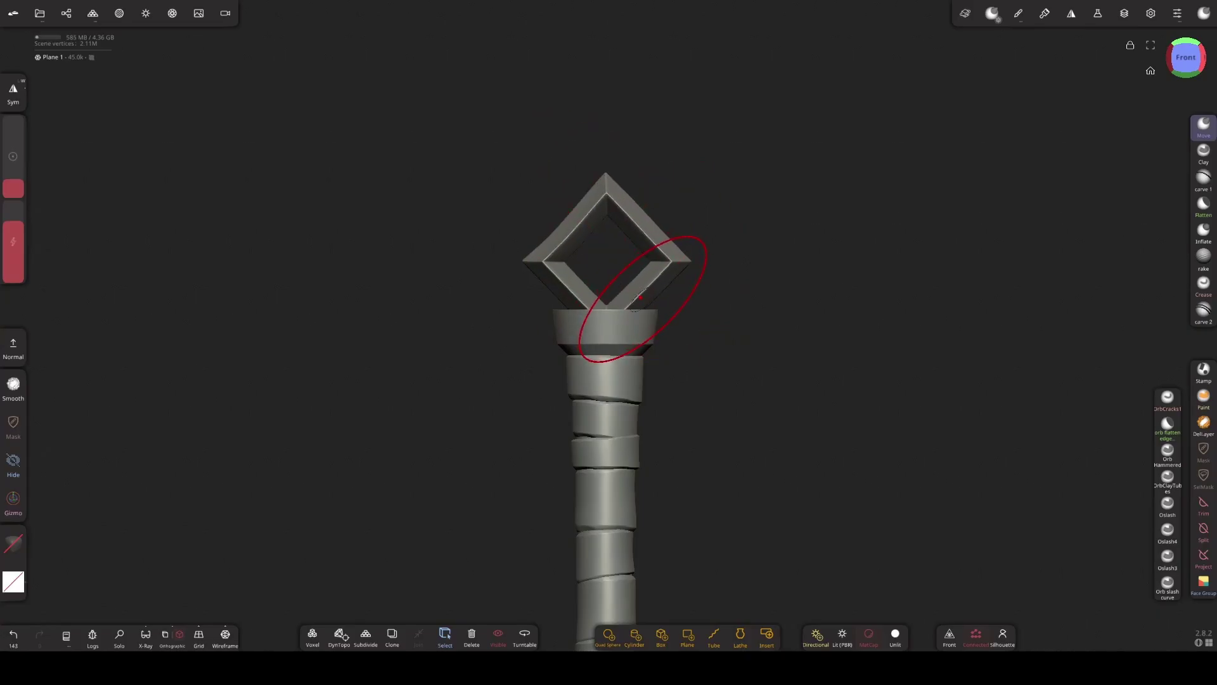
Step: Subdivide the diamond-shaped pommel twice with multiresolution
left_click(93, 13)
left_click(165, 190)
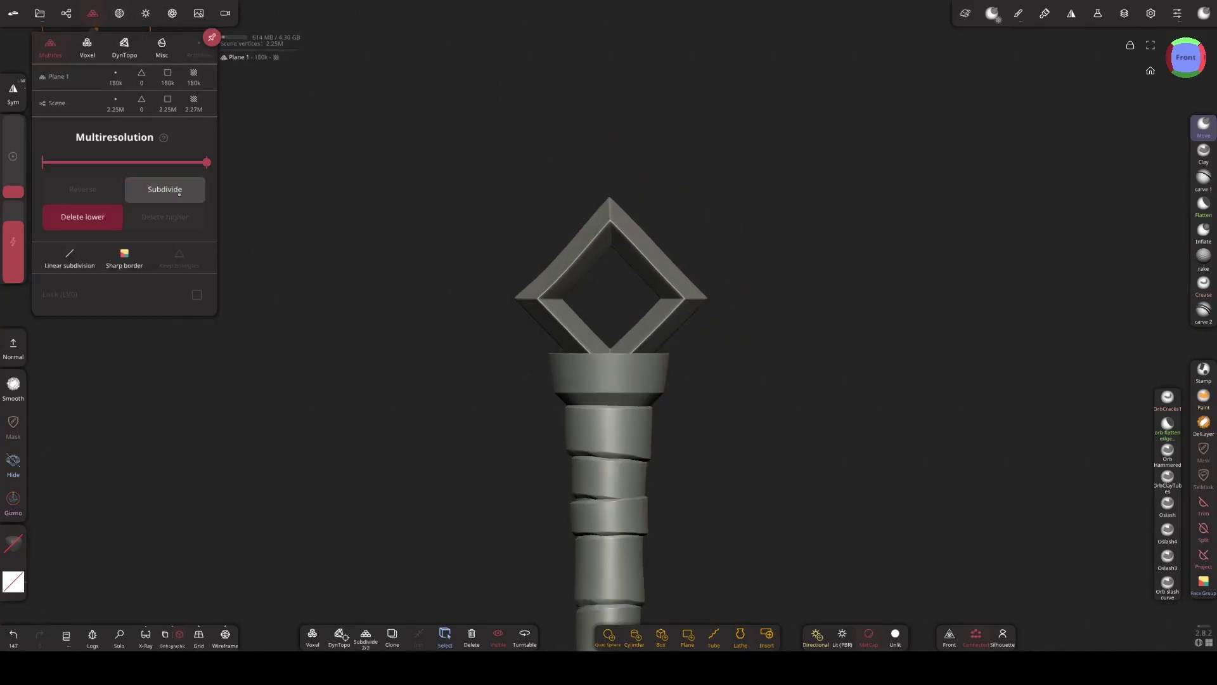
left_click(165, 189)
left_click(93, 13)
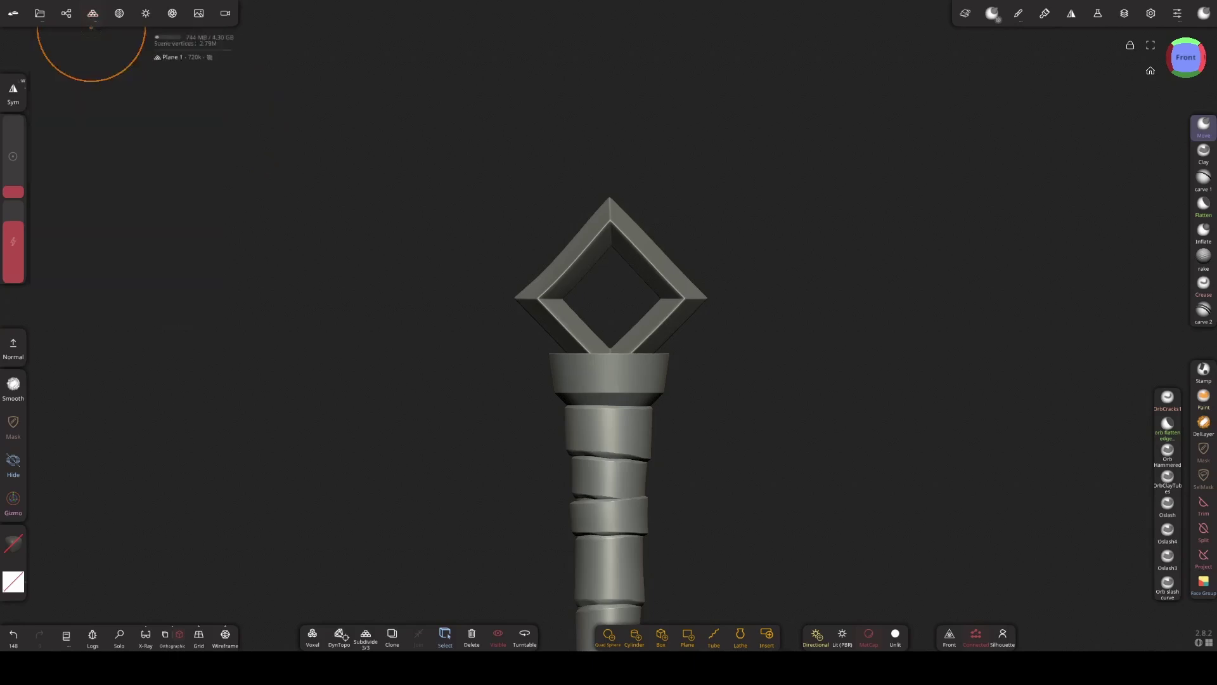
Step: Lasso-mask a band across the pommel's upper-right arm and extract it as a shell with a thickness of 0.02336
left_click(1204, 479)
left_click_drag(647, 286, 650, 292)
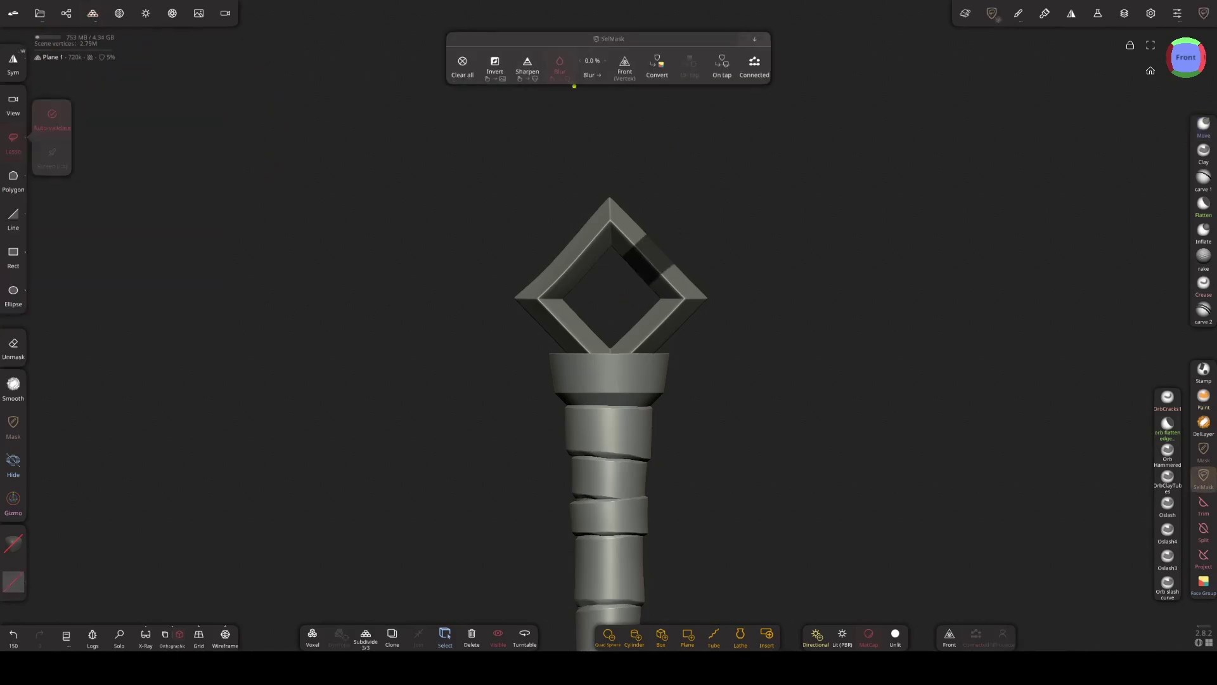
left_click(993, 20)
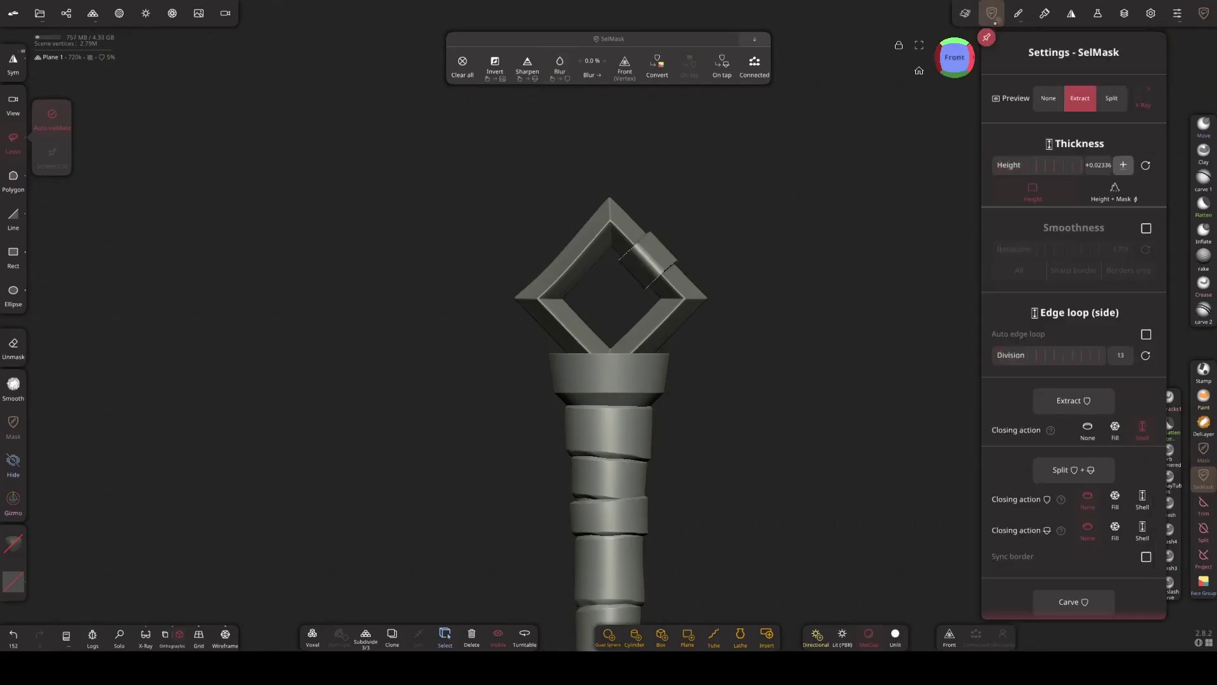
left_click(1057, 407)
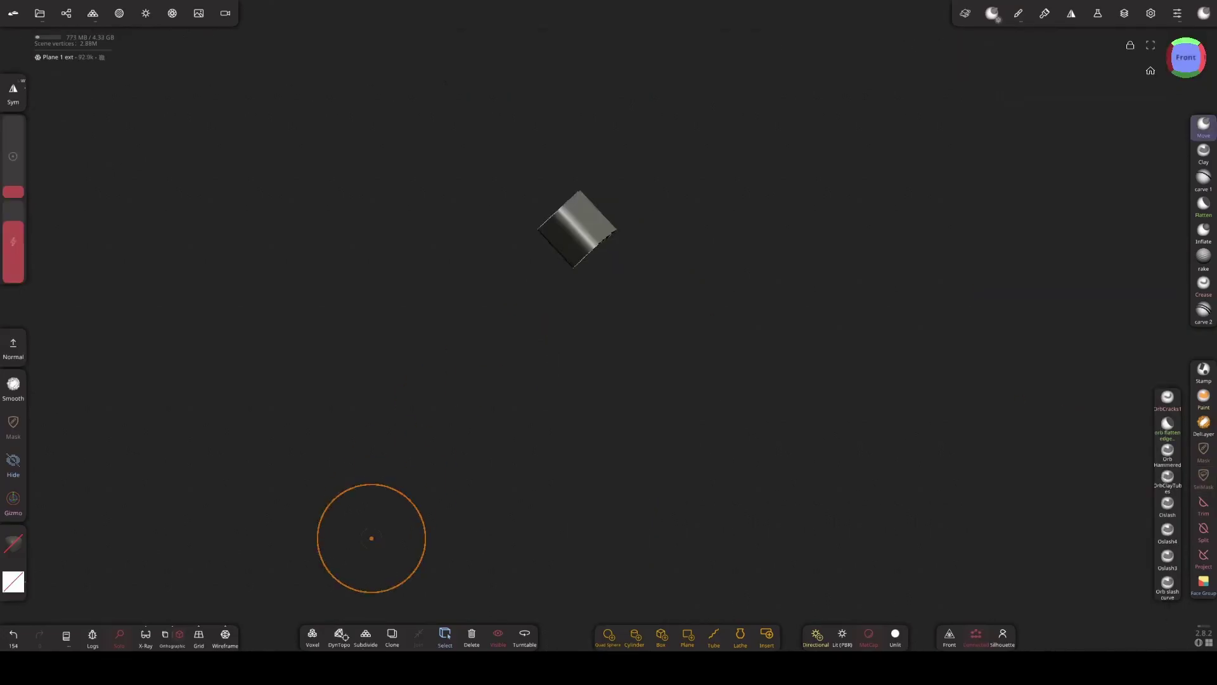
Step: Voxel remesh the extracted band at resolution 60.78 and even out its rim with the Flatten brush
left_click(314, 634)
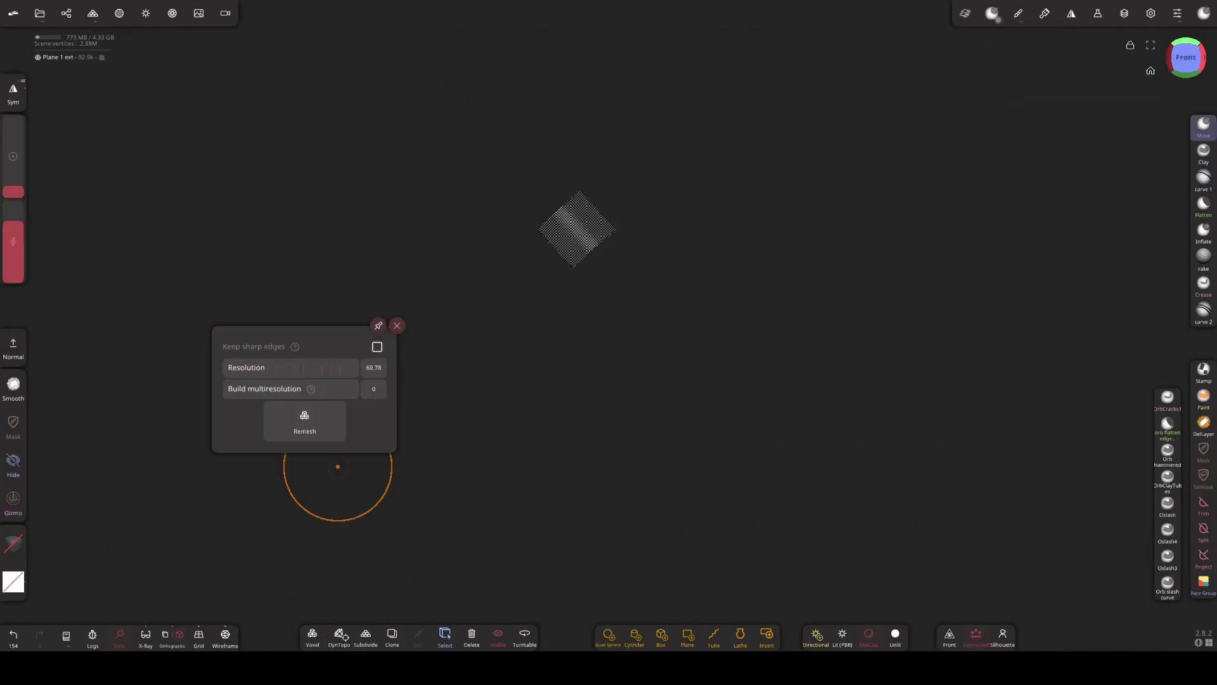
left_click(305, 419)
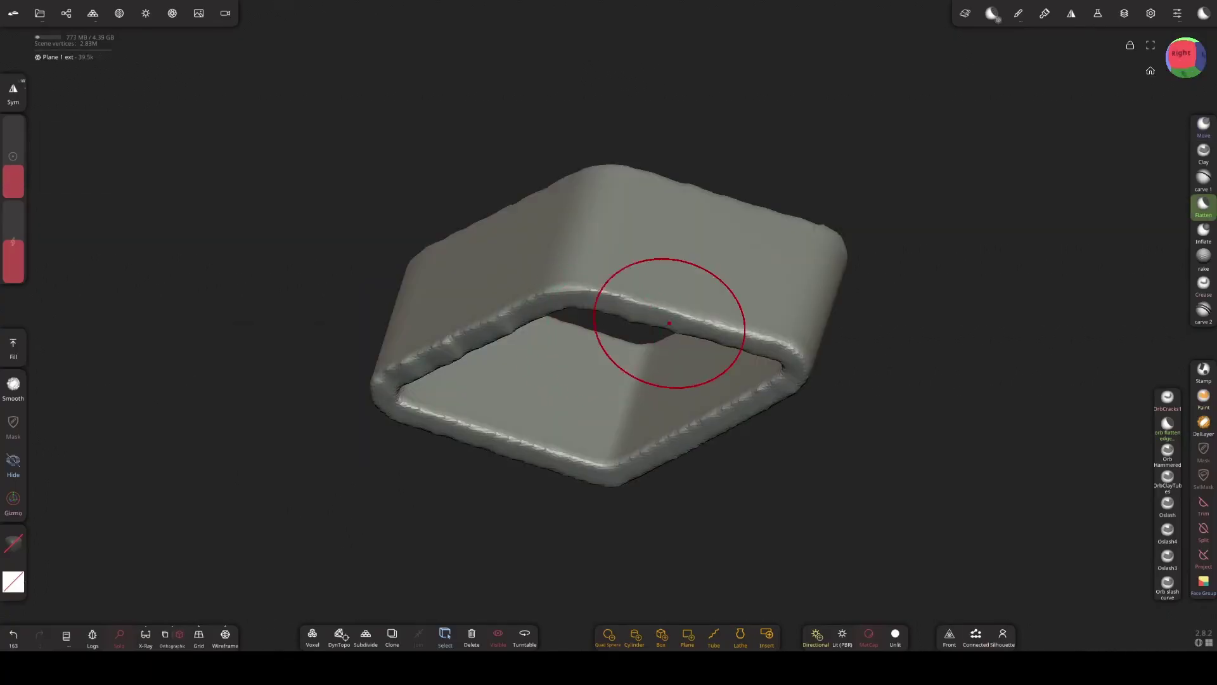
left_click_drag(608, 308, 778, 350)
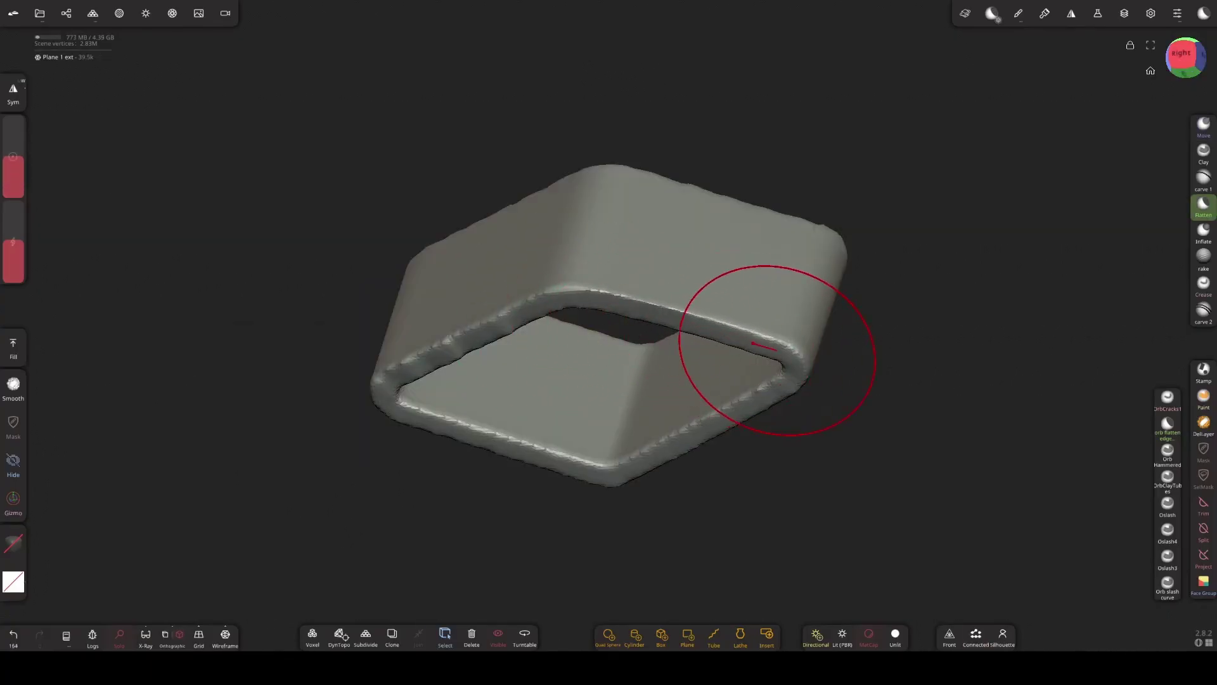
mouse_move(342, 387)
left_mouse_down()
mouse_move(405, 320)
mouse_move(492, 280)
mouse_move(788, 389)
mouse_move(674, 440)
left_mouse_up()
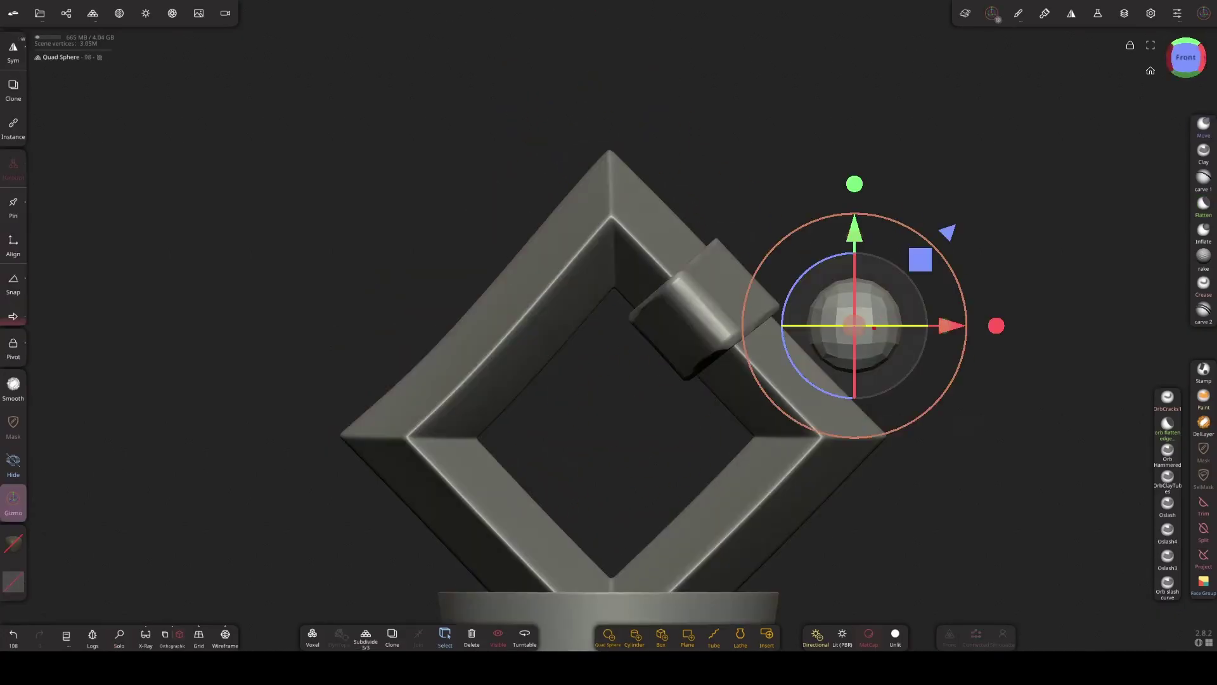
Step: Place the sphere on the outer face of the pommel band and shape it into a tapered knot with the Move brush
left_click_drag(856, 325, 759, 261)
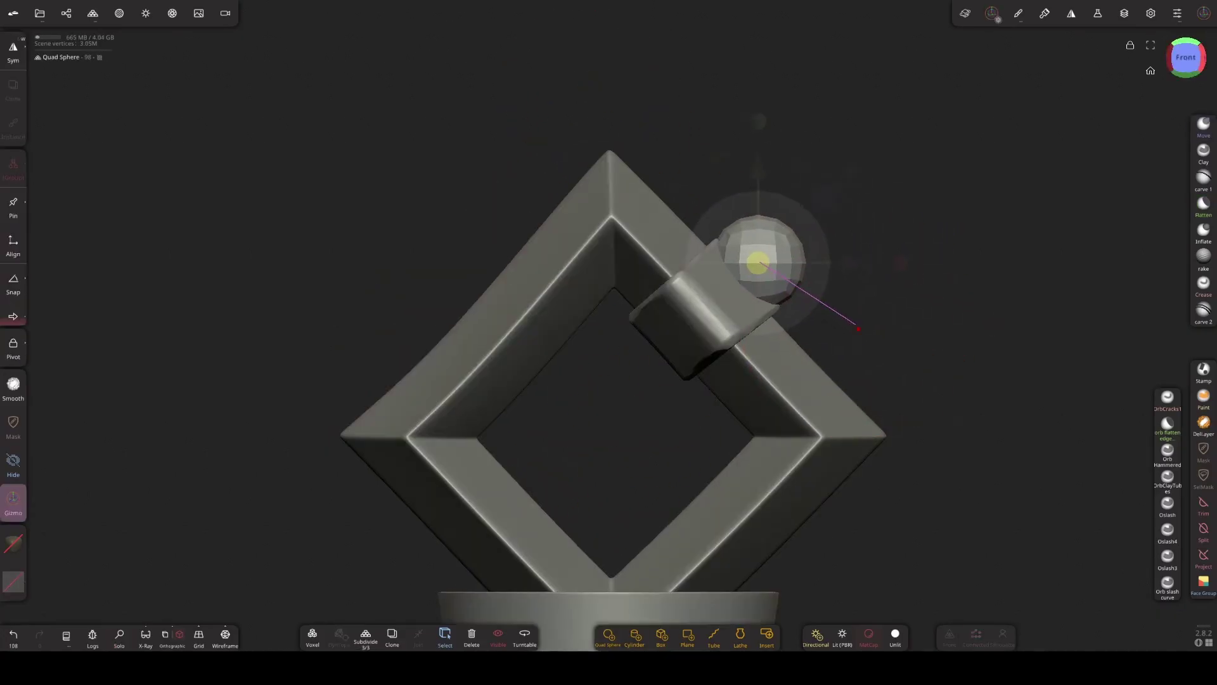
left_click_drag(887, 216, 761, 279)
left_click(1204, 127)
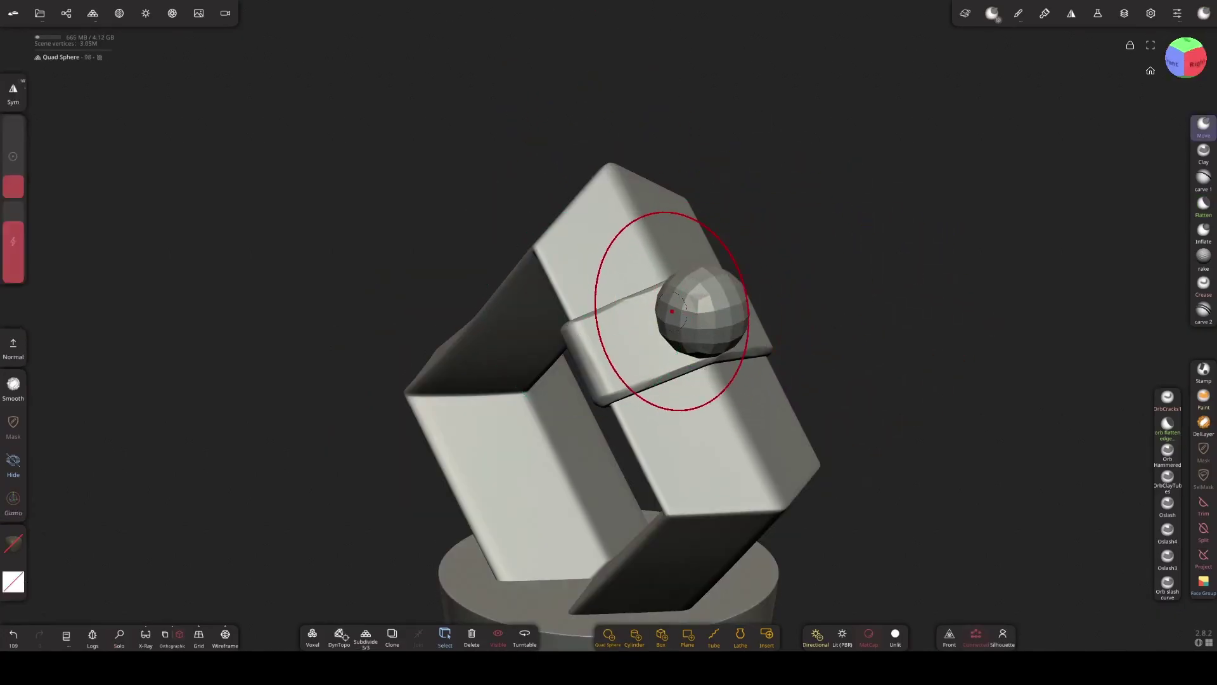
left_click_drag(672, 312, 695, 321)
right_click_drag(698, 323, 764, 305)
left_click_drag(763, 304, 749, 306)
left_click_drag(805, 247, 859, 225)
left_click_drag(755, 291, 746, 279)
left_click_drag(888, 235, 748, 259)
left_click_drag(596, 307, 607, 310)
mouse_move(592, 318)
left_mouse_down()
mouse_move(641, 304)
mouse_move(582, 272)
mouse_move(658, 266)
mouse_move(657, 346)
left_mouse_up()
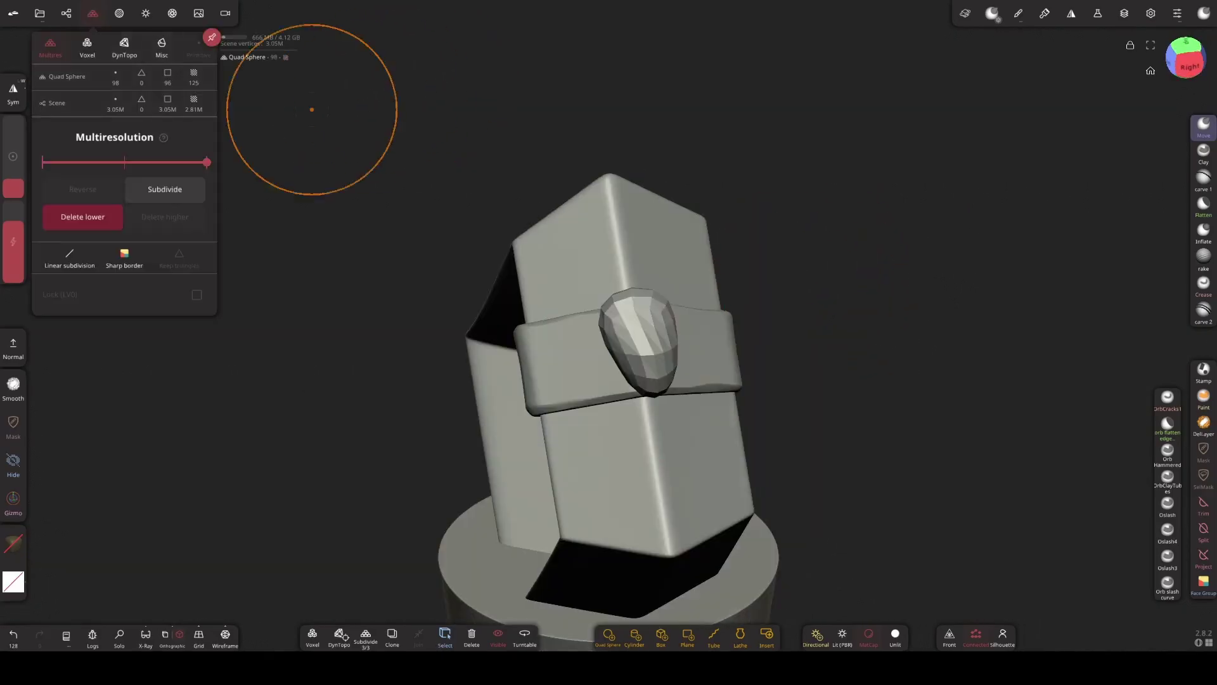
Step: Subdivide the knot with multiresolution and plane its surface into broad faces with a larger Flatten brush
left_click(165, 189)
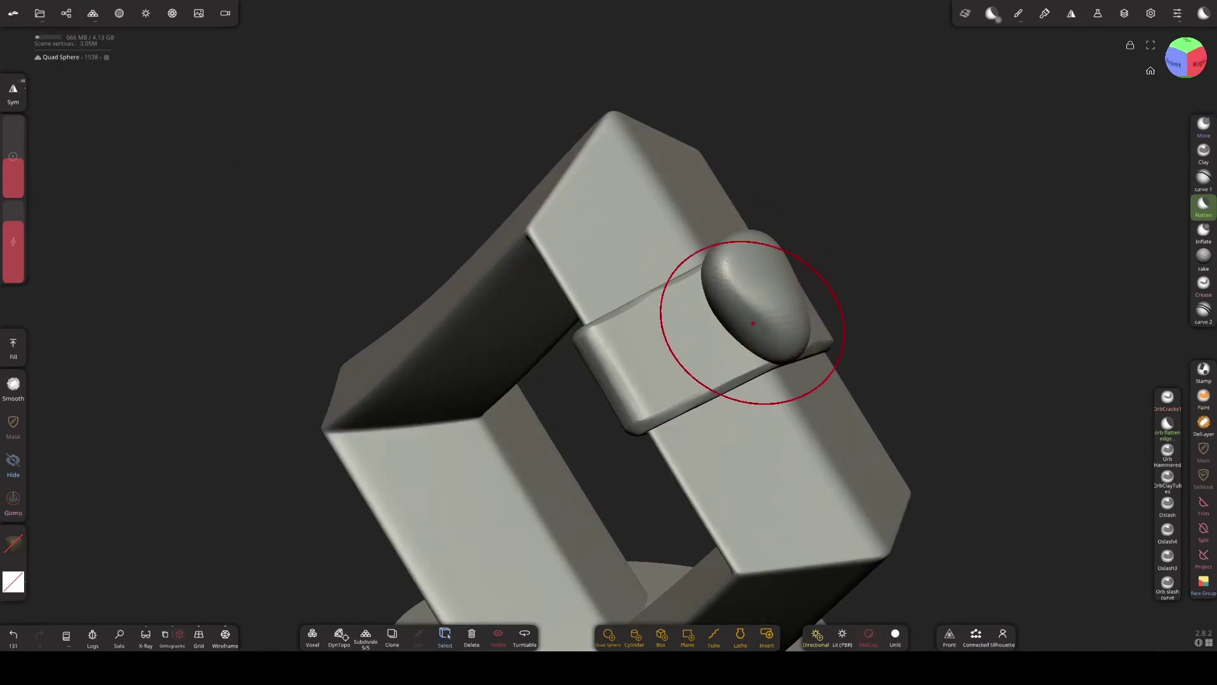
left_click_drag(13, 157, 13, 146)
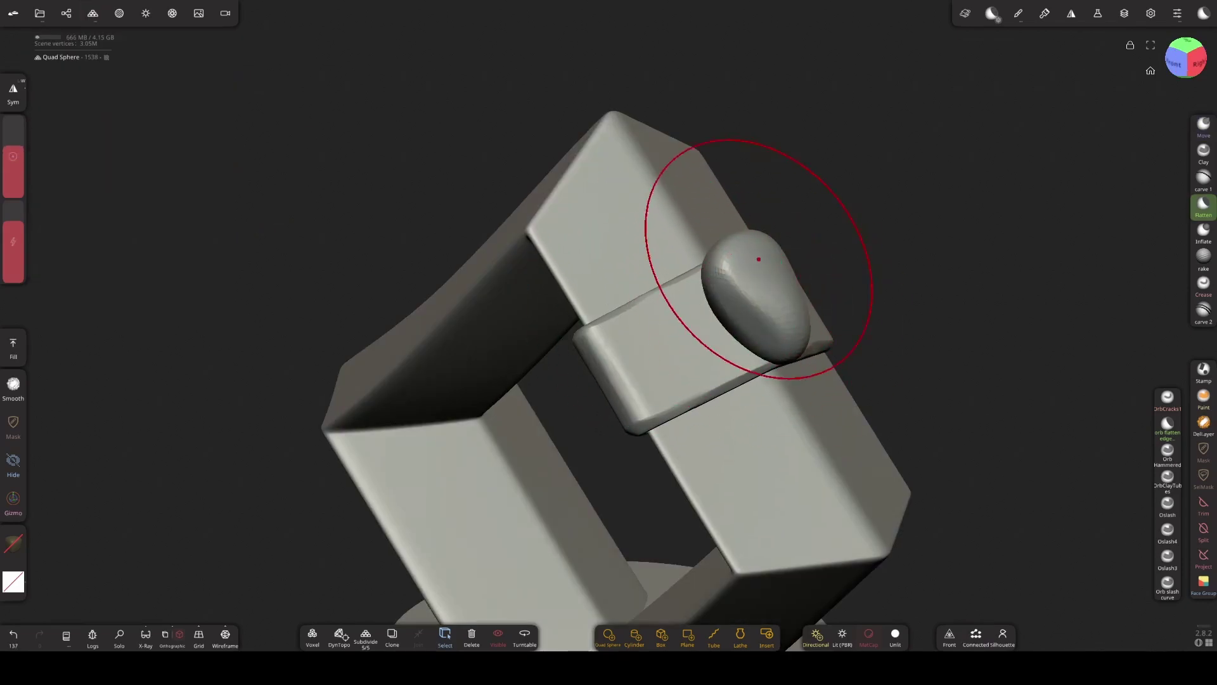
left_click_drag(758, 259, 788, 315)
middle_click_drag(788, 315, 571, 317)
left_click_drag(566, 311, 554, 378)
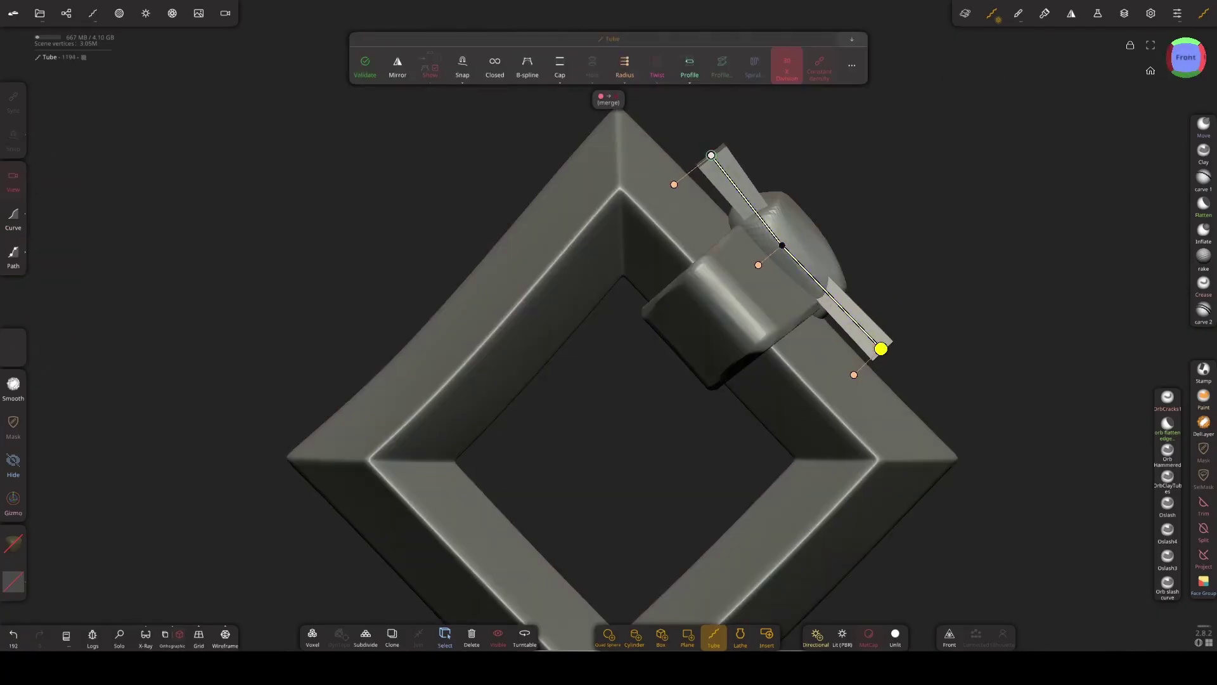
Step: Bend the tube through the knot so both tails point outward, adjust its twist handles, validate it and voxel remesh it
left_click_drag(882, 348, 905, 325)
left_click_drag(839, 284, 830, 297)
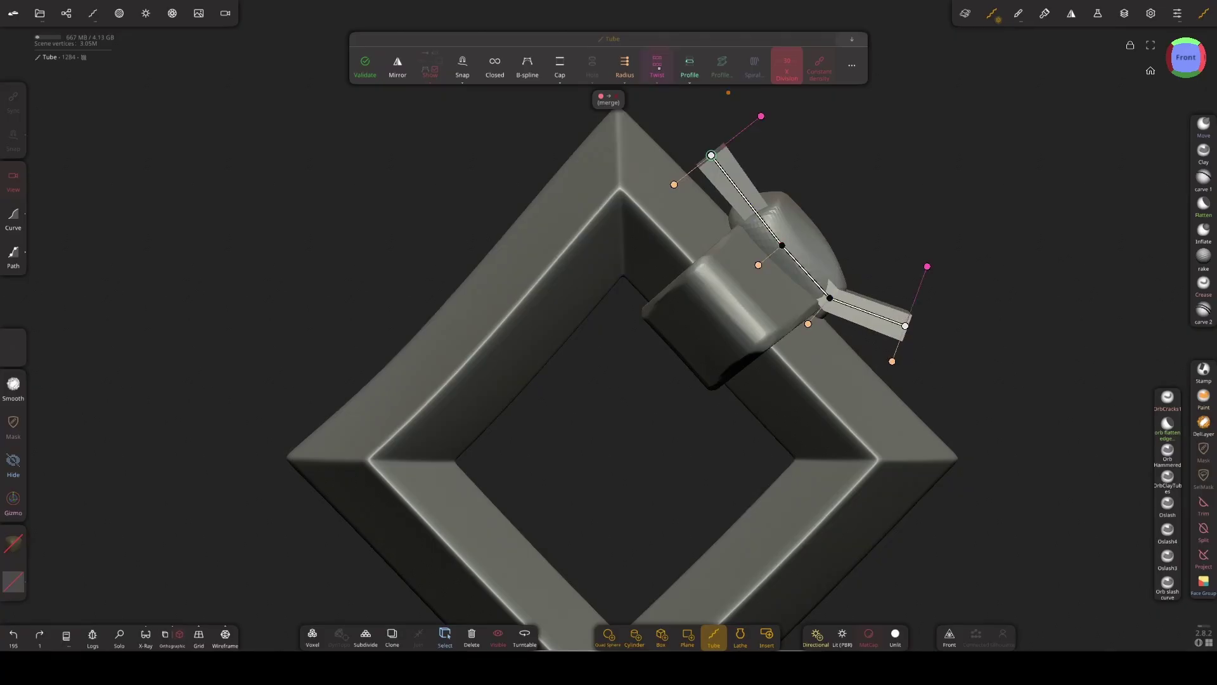
left_click_drag(761, 117, 775, 98)
left_click_drag(869, 248, 880, 228)
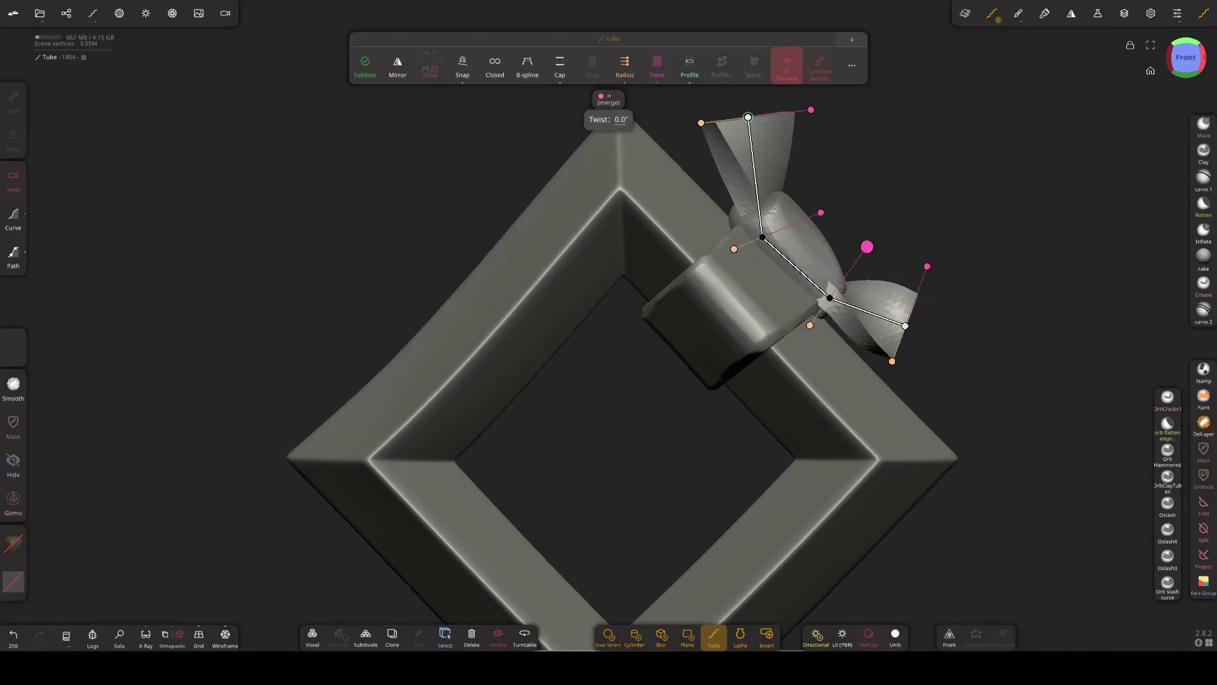
left_click(365, 63)
left_click(305, 423)
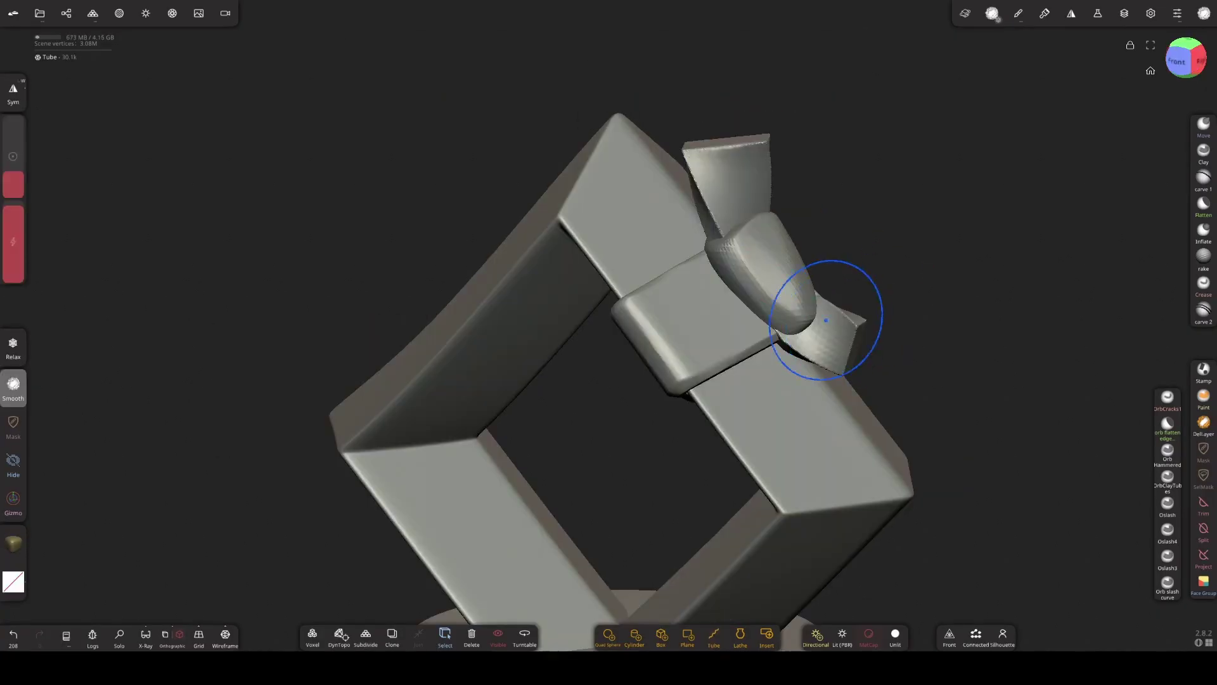
Step: Reshape the strap's tails with the Move brush and bevel their ends and edges with the Flatten brush
mouse_move(622, 242)
middle_mouse_down()
mouse_move(617, 323)
mouse_move(625, 280)
middle_mouse_up()
left_click(1203, 128)
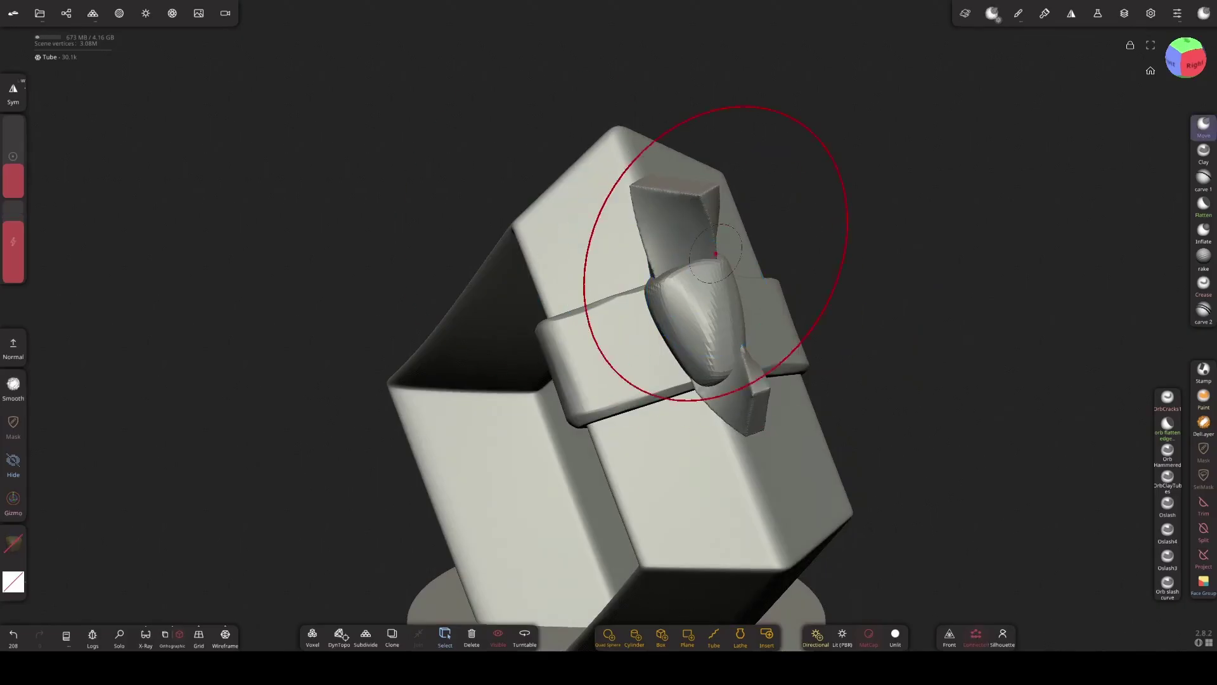
left_click_drag(641, 193, 624, 188)
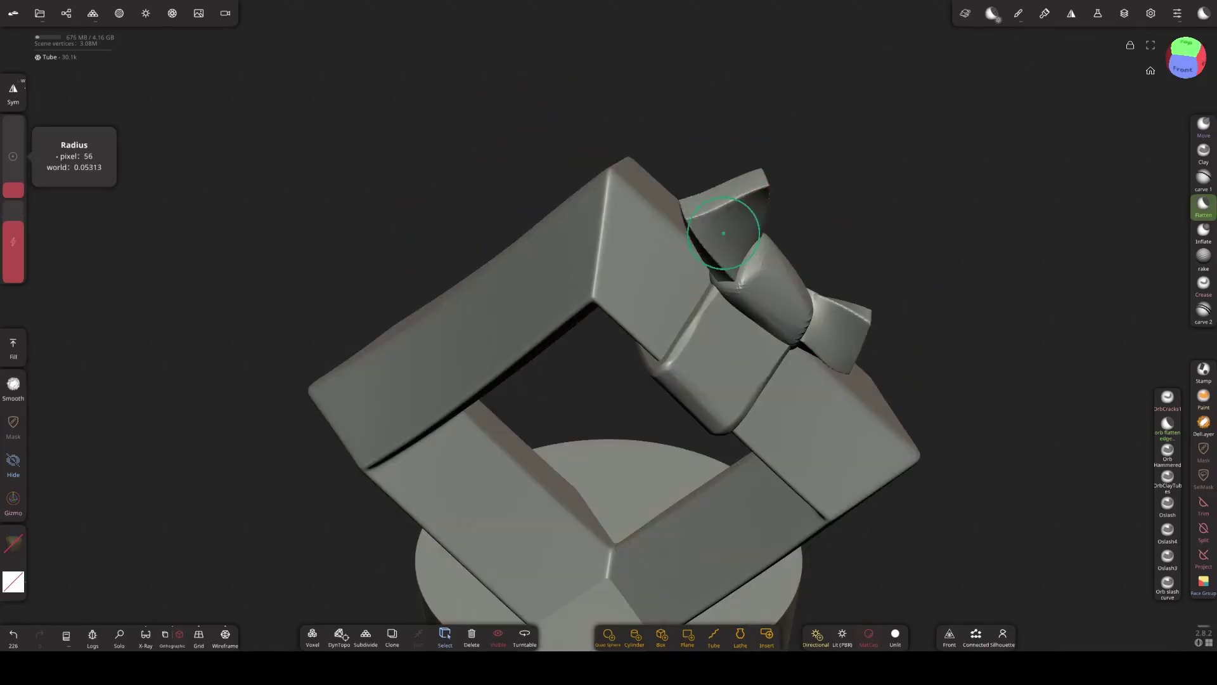
left_click_drag(697, 214, 770, 188)
middle_click_drag(845, 168, 939, 151)
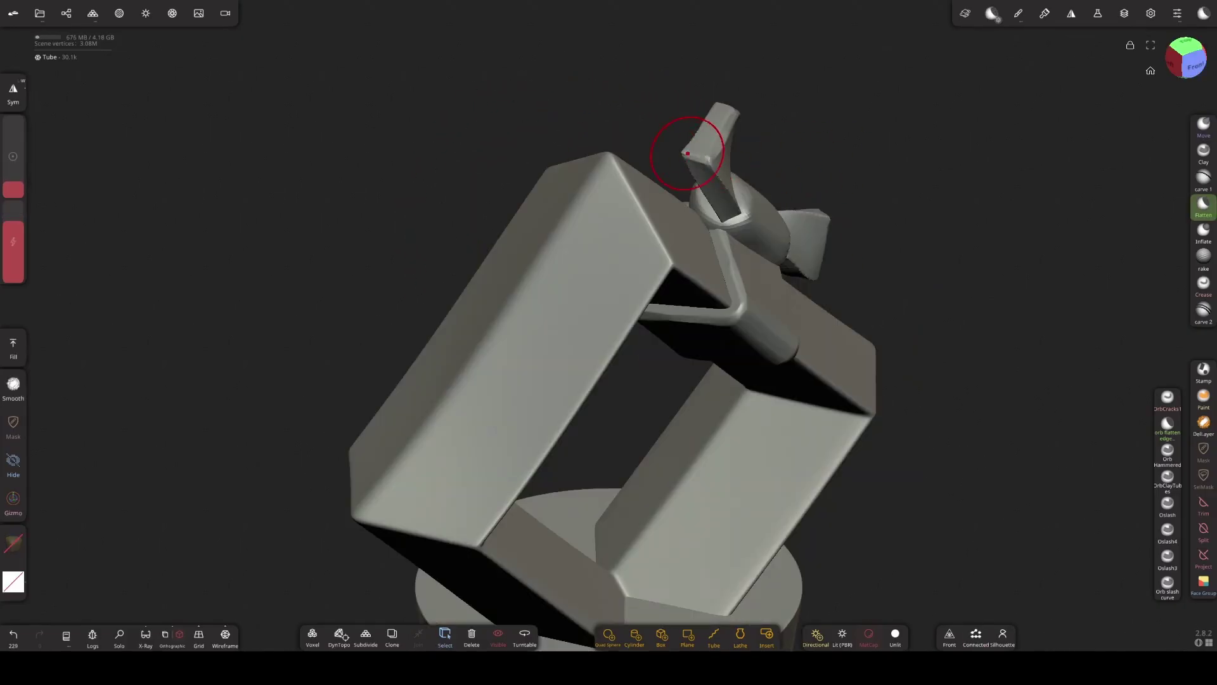
left_click_drag(688, 153, 709, 161)
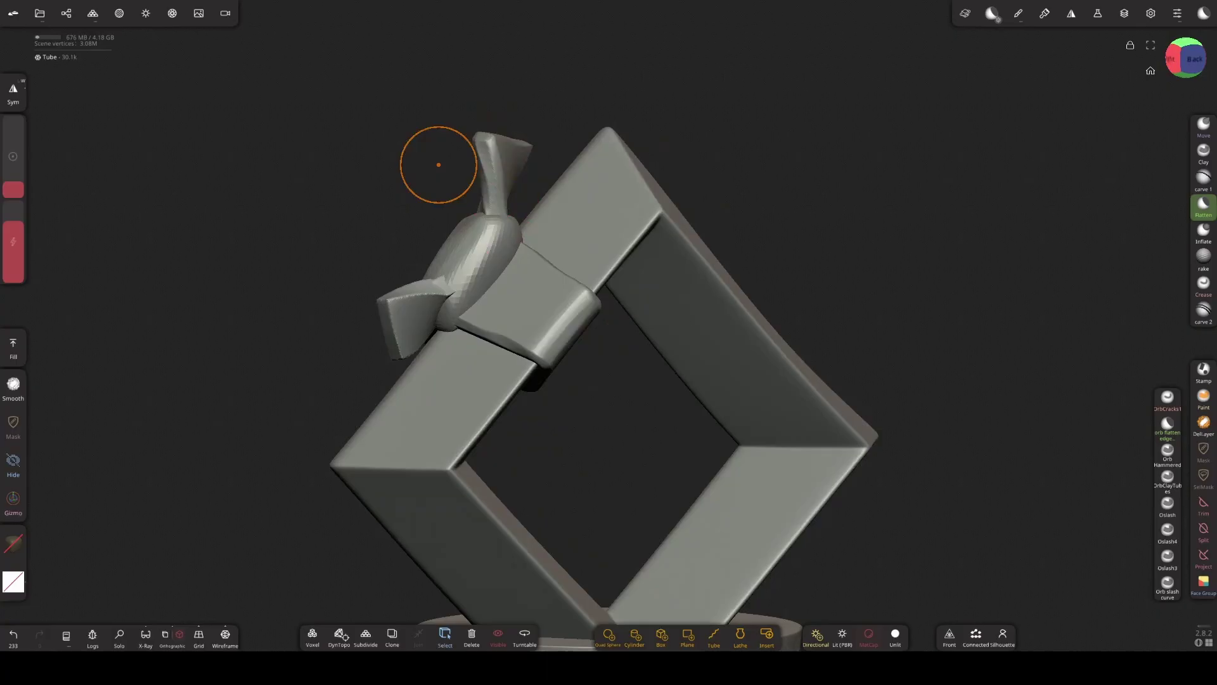
left_click_drag(438, 165, 811, 298)
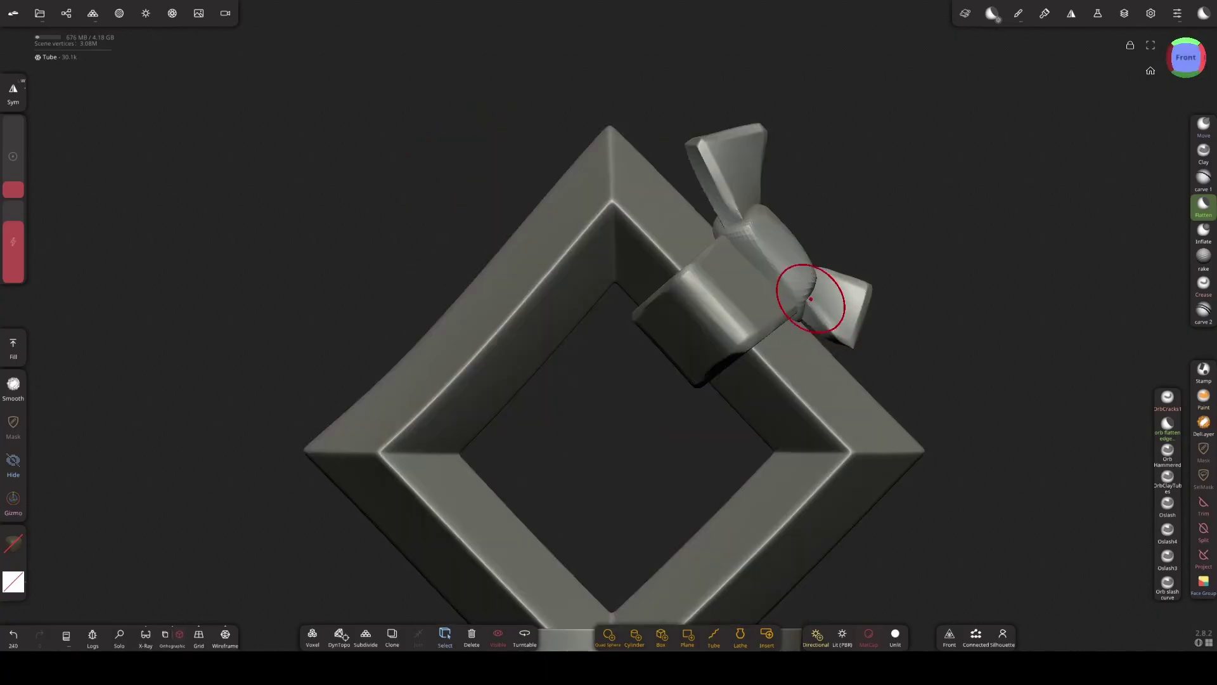
key("x")
left_click_drag(699, 147, 717, 164)
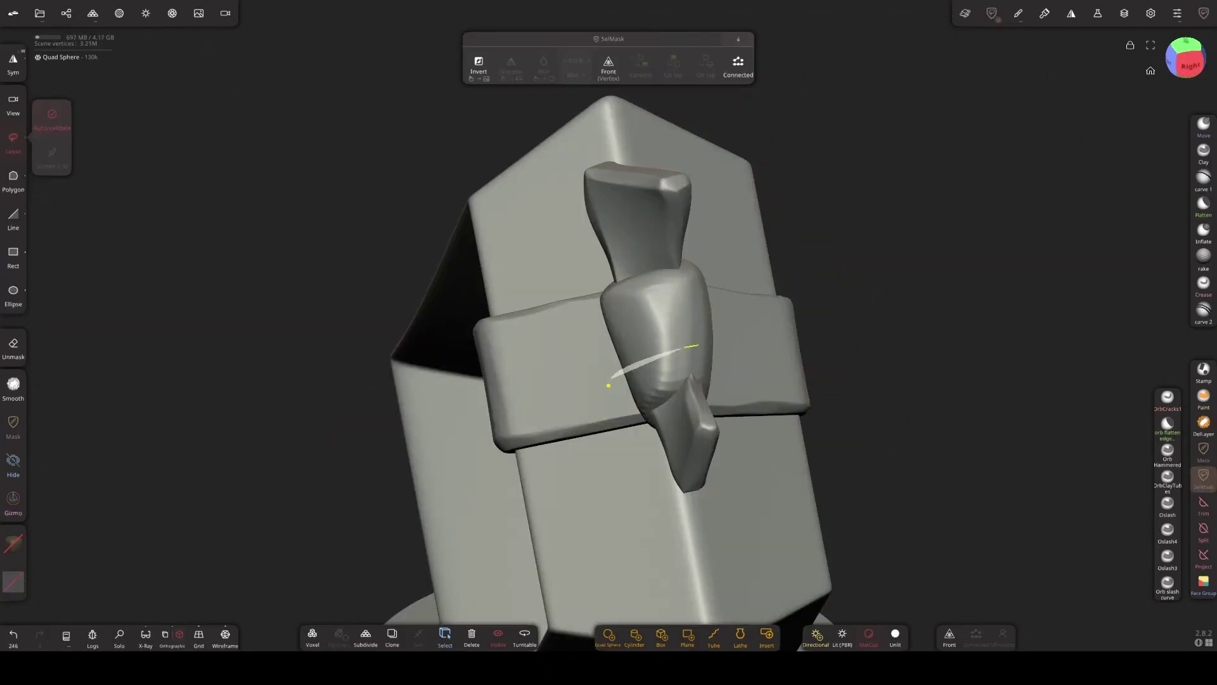
Step: Lasso-mask the lower part of the knot and pull the unmasked upper part wider on both sides with the Move brush
left_click_drag(609, 385, 739, 374)
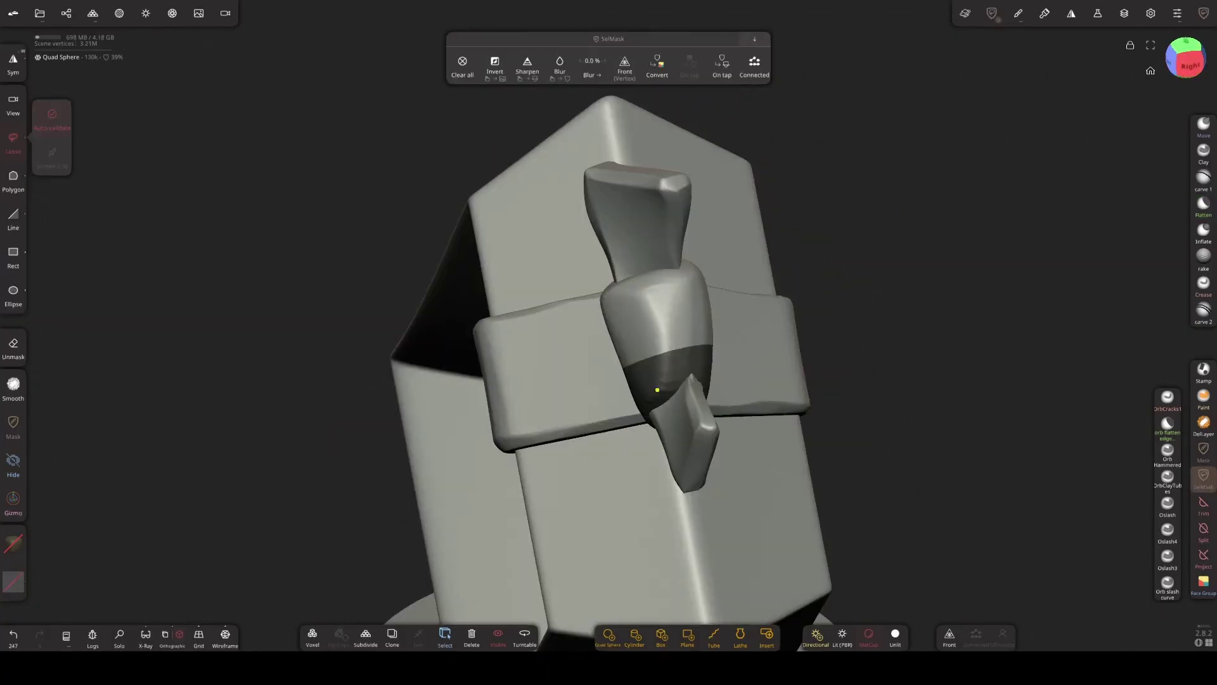
key("g")
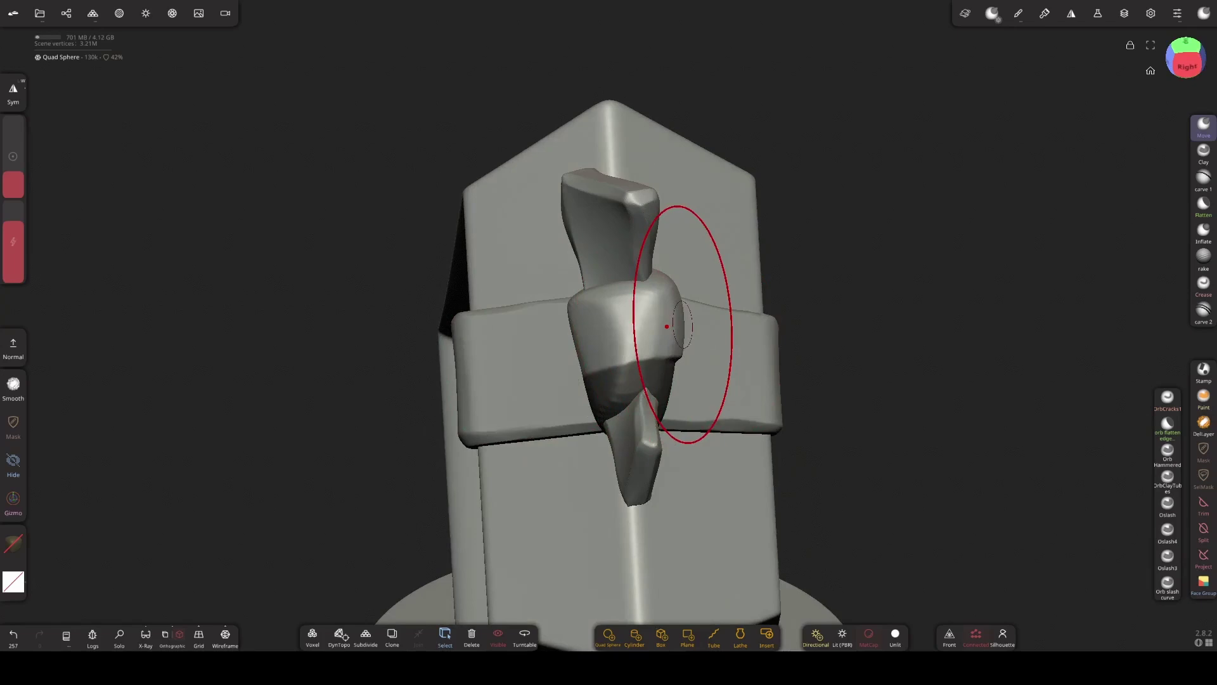
left_click_drag(683, 325, 689, 324)
key("x")
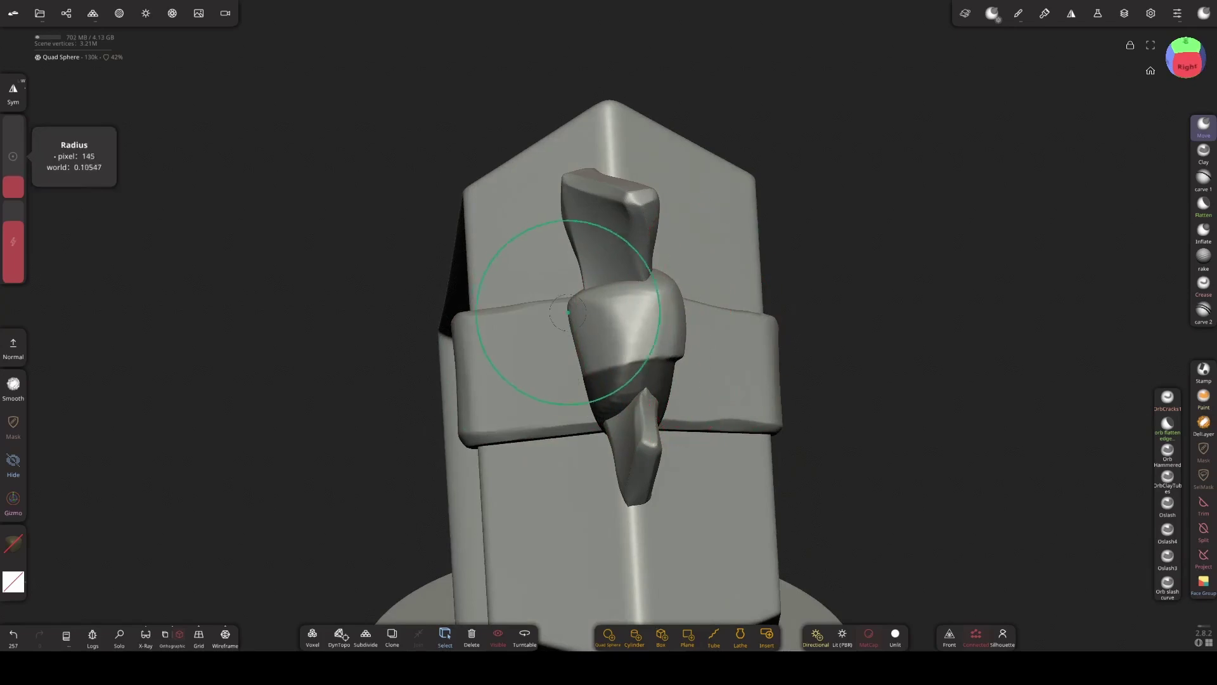
left_click_drag(583, 365, 573, 367)
left_click_drag(571, 308, 561, 309)
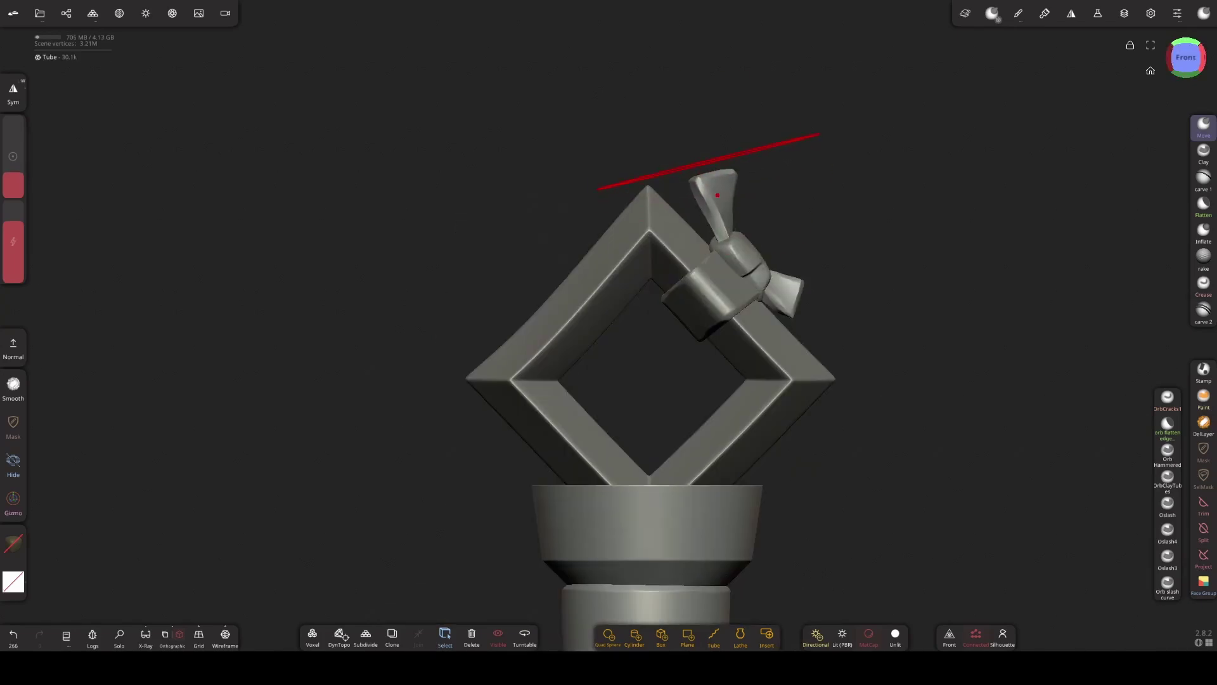
Step: Nudge both strap tails inward and adjust the pommel's lower-right arm with the Move brush
left_click_drag(718, 195, 716, 194)
left_click_drag(789, 299, 783, 295)
key("x")
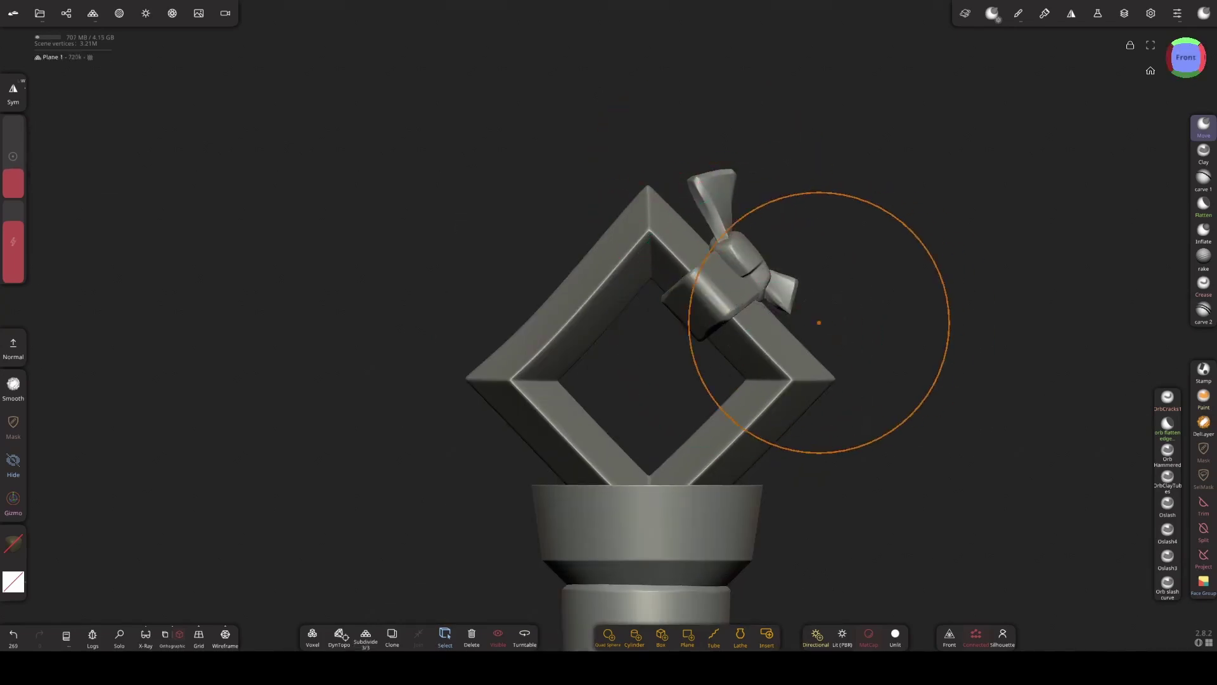
left_click(780, 334)
left_click_drag(781, 336, 774, 340)
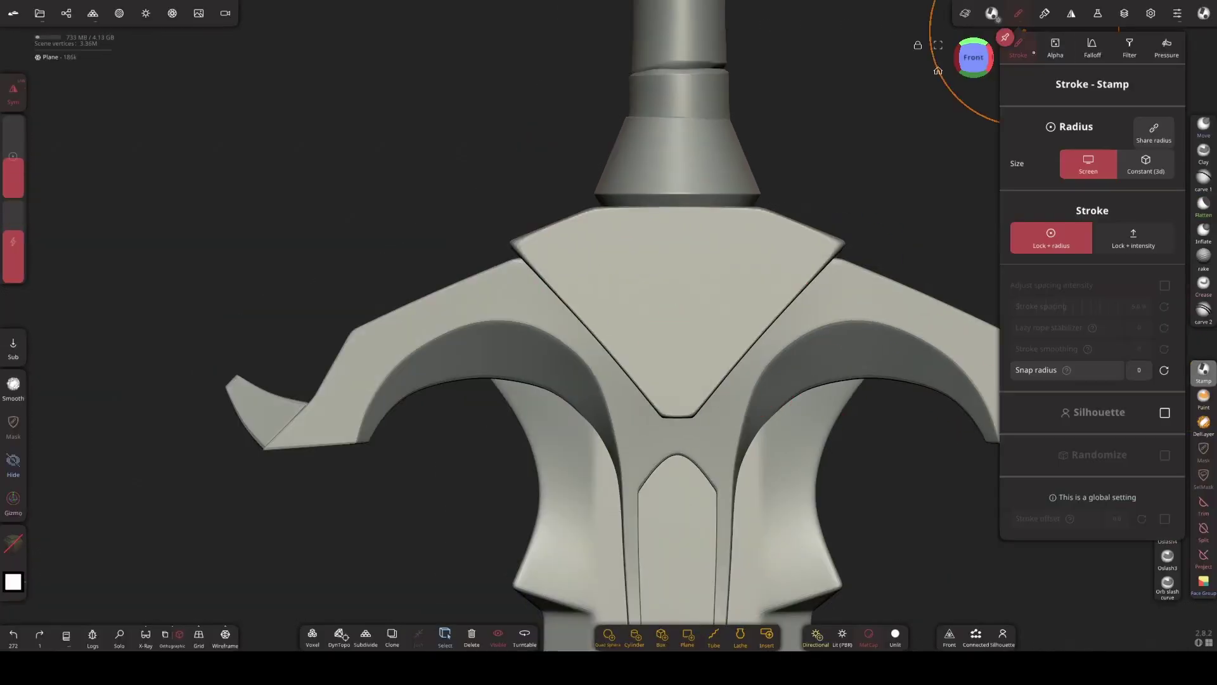
Step: Give the Stamp brush the "one" falloff in Sub mode and stamp a square recess, turned as a diamond, into the guard's centre plate
left_click(1055, 48)
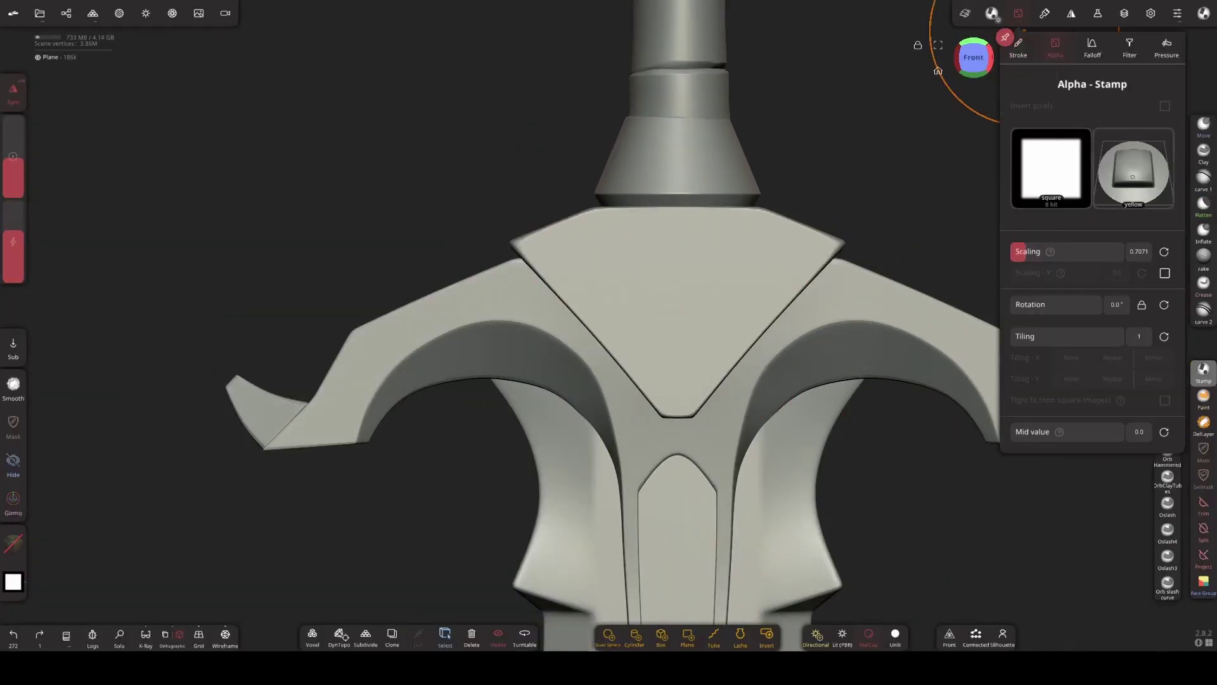
left_click(1093, 48)
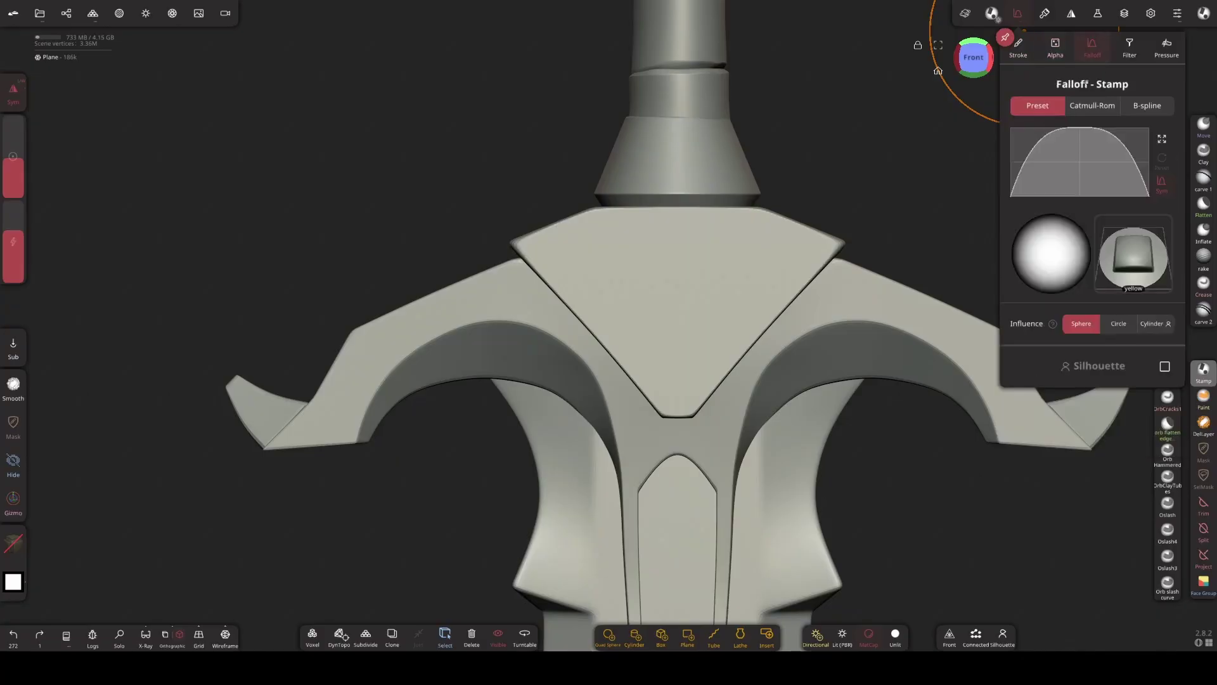
left_click(1092, 162)
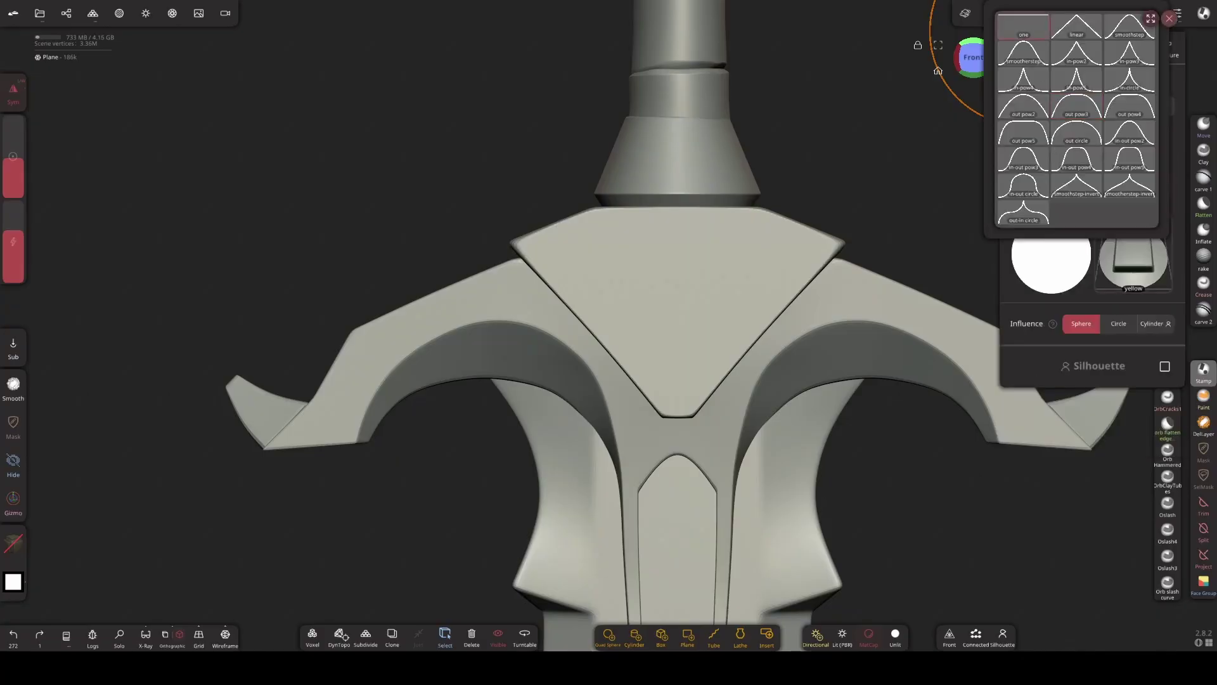
left_click(1024, 29)
left_click(18, 356)
mouse_move(677, 328)
left_mouse_down()
mouse_move(708, 386)
mouse_move(738, 388)
left_mouse_up()
left_click_drag(738, 388, 739, 390)
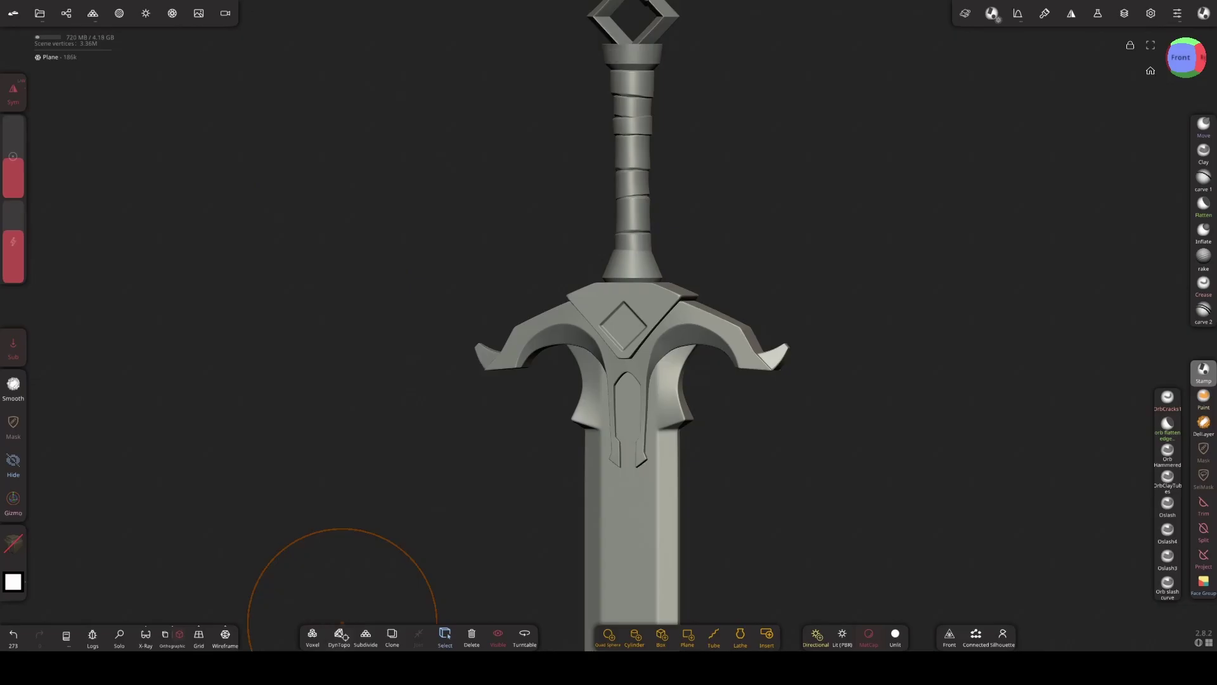
Step: Add a cone primitive, reduce its divisions to form a four-sided pyramid, and lower its height
left_click(66, 13)
left_click(50, 42)
left_click(154, 168)
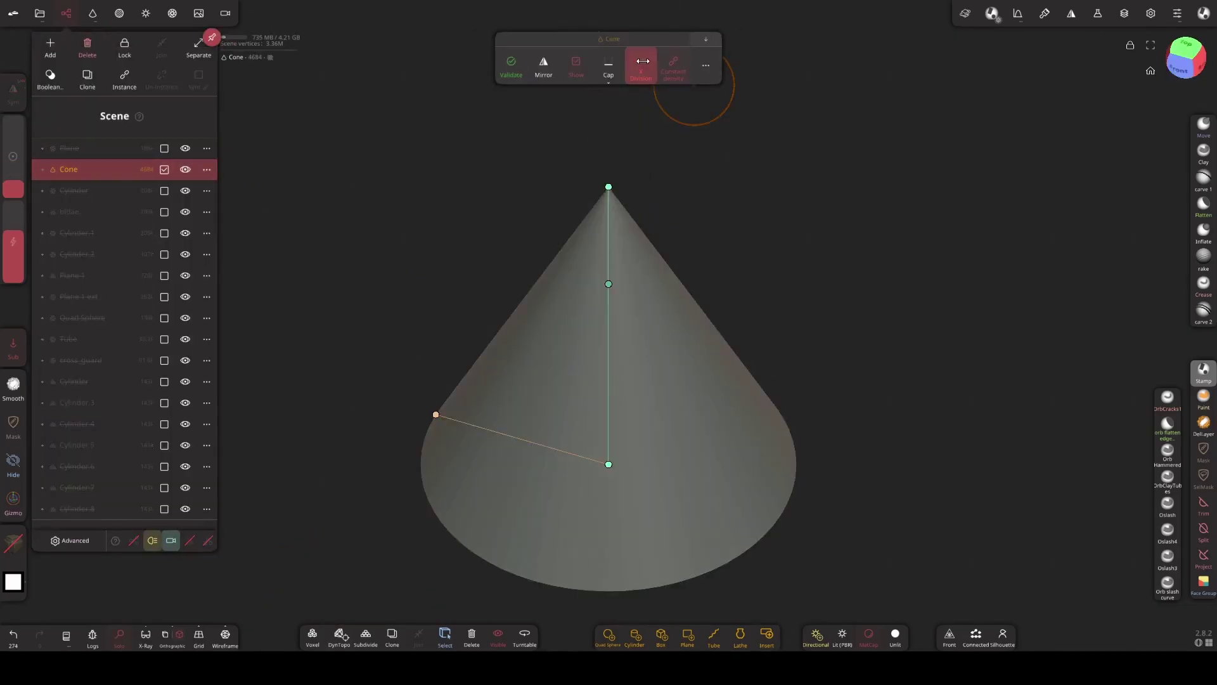
left_click_drag(641, 75, 569, 79)
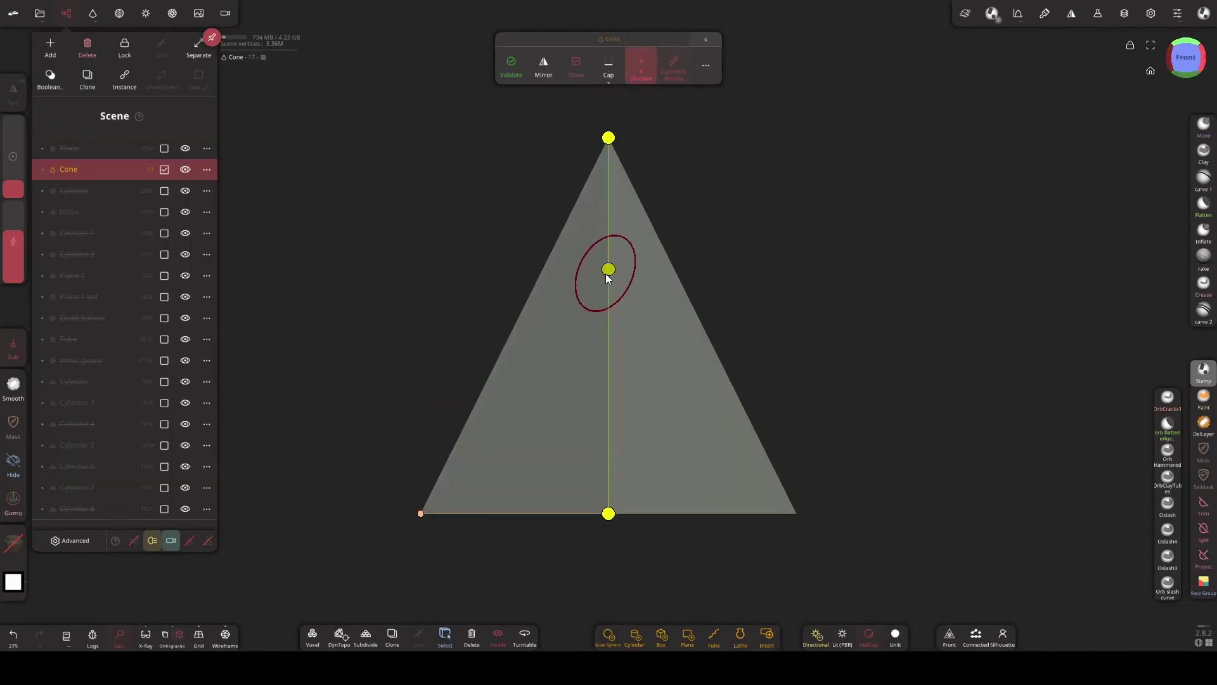
left_click_drag(606, 273, 602, 413)
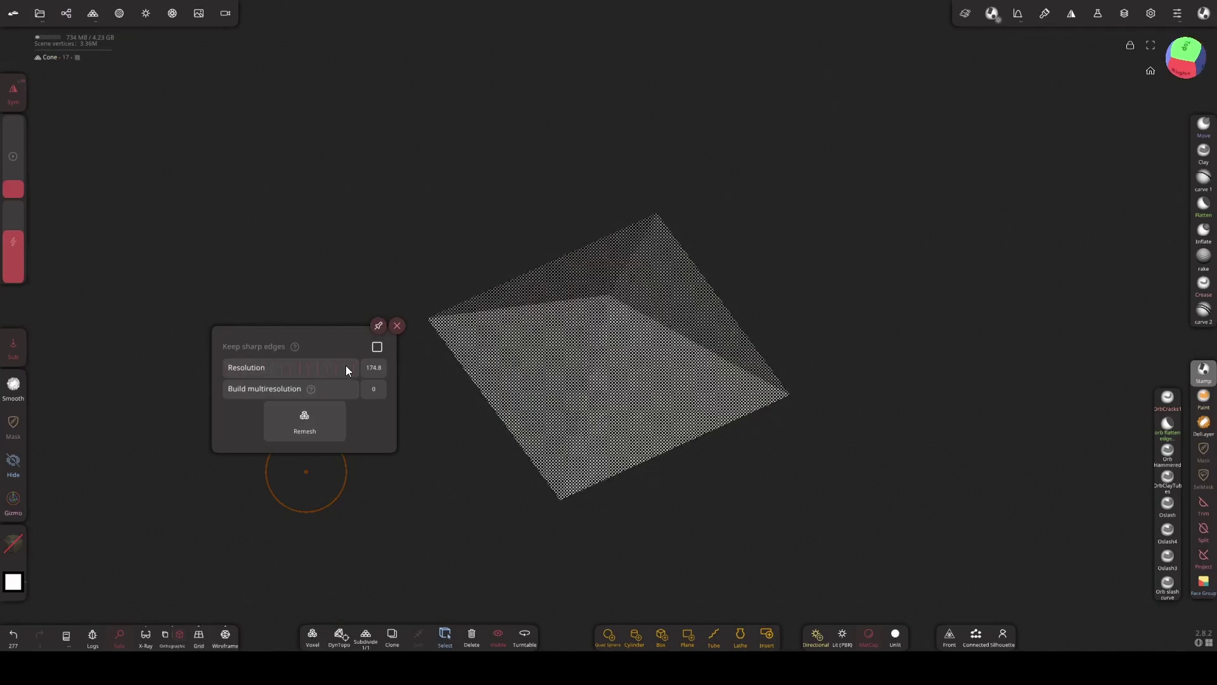
Step: Voxel remesh the pyramid at a resolution of 326.9
left_click_drag(347, 371, 432, 364)
left_click(293, 435)
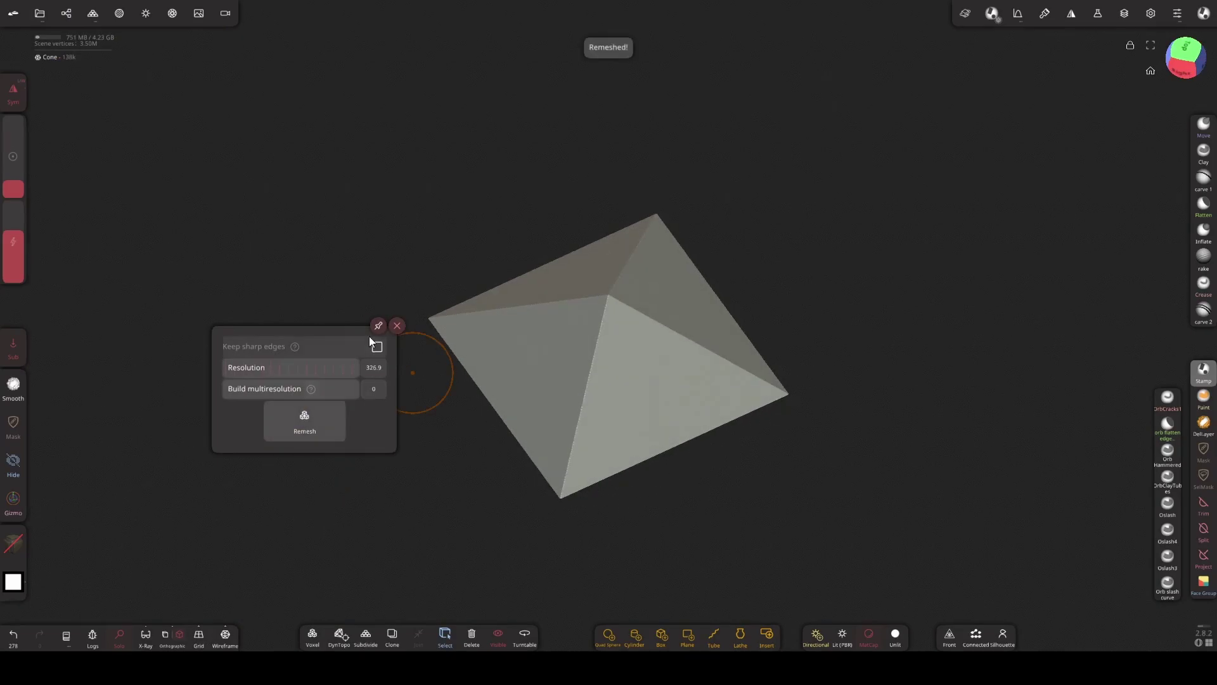
left_click(396, 326)
Step: Soften the pyramid's edges and bevel them with the Flatten brush at an adjusted radius and intensity
left_click_drag(912, 166, 915, 293)
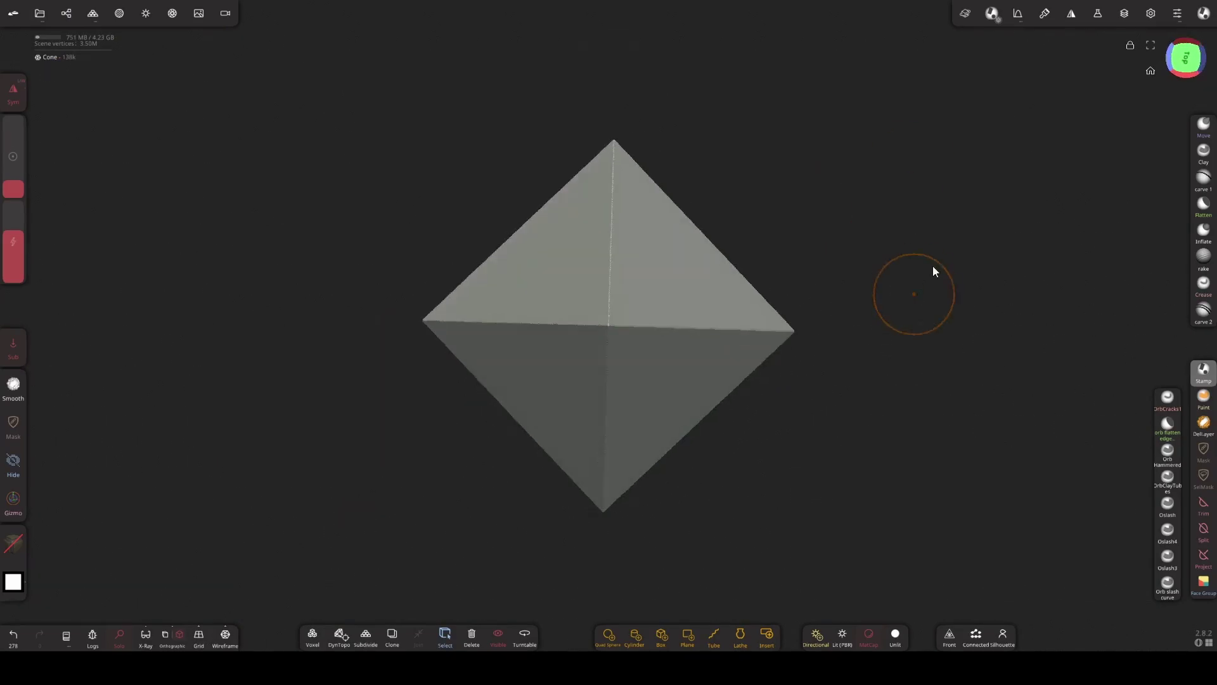
left_click(1099, 14)
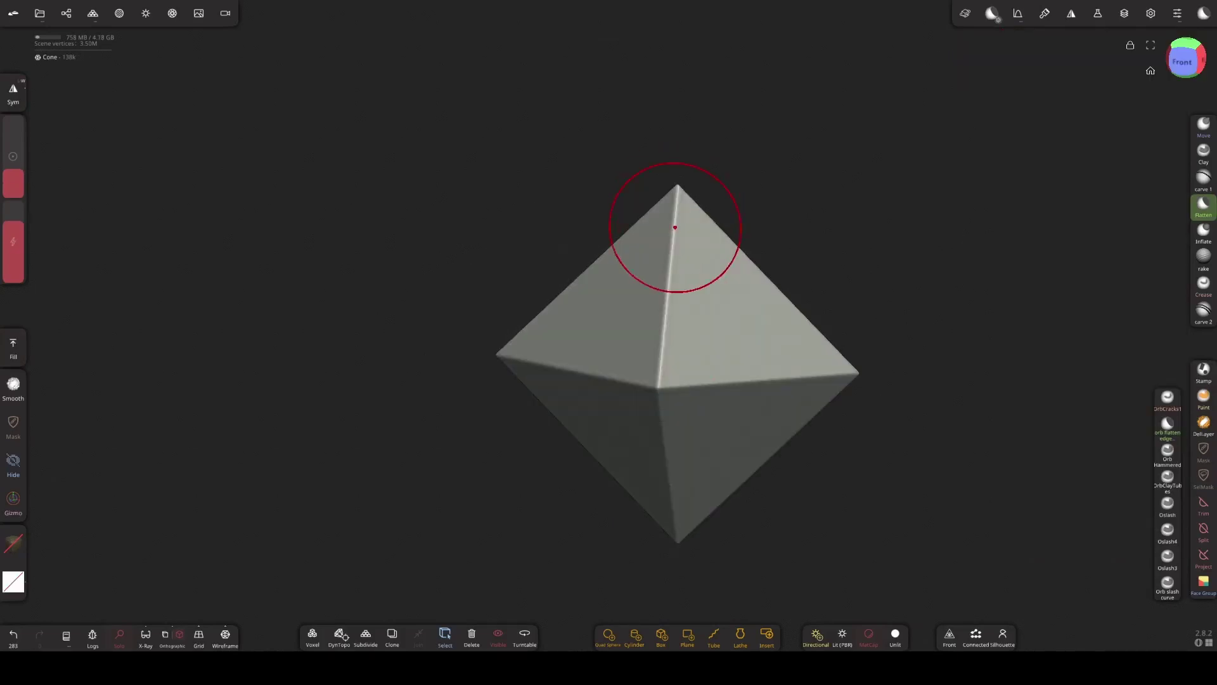
key("x")
key("c")
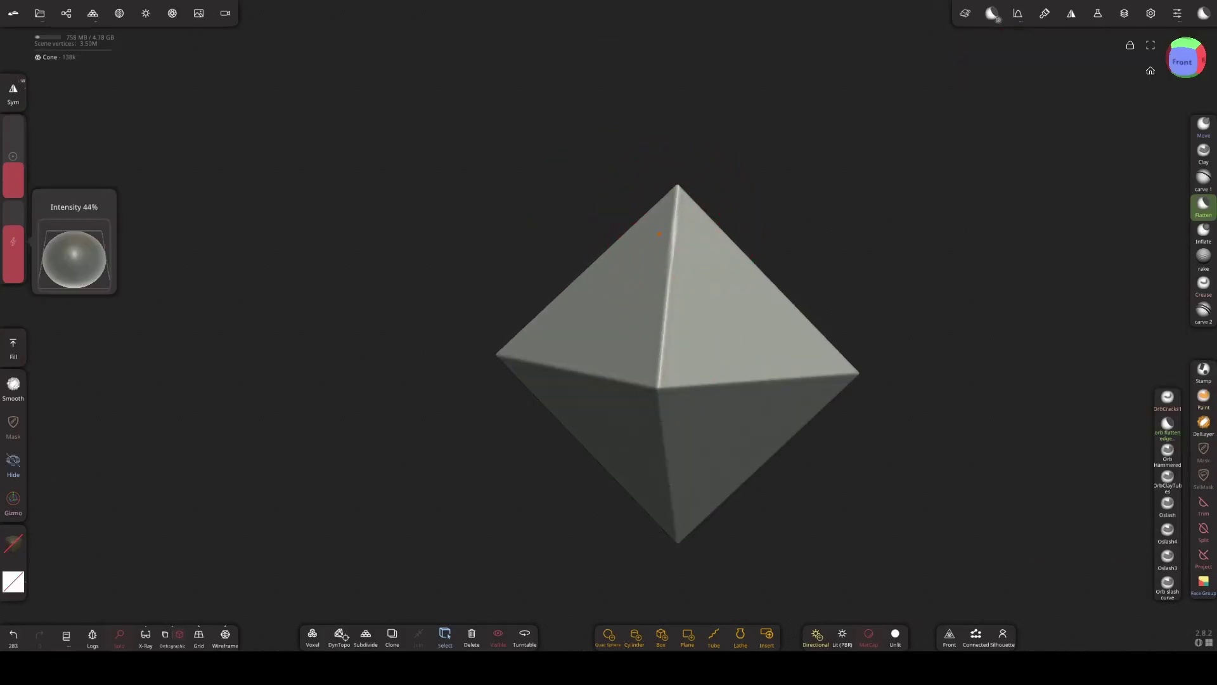
mouse_move(666, 275)
left_mouse_down()
mouse_move(660, 386)
mouse_move(796, 383)
mouse_move(682, 386)
left_mouse_up()
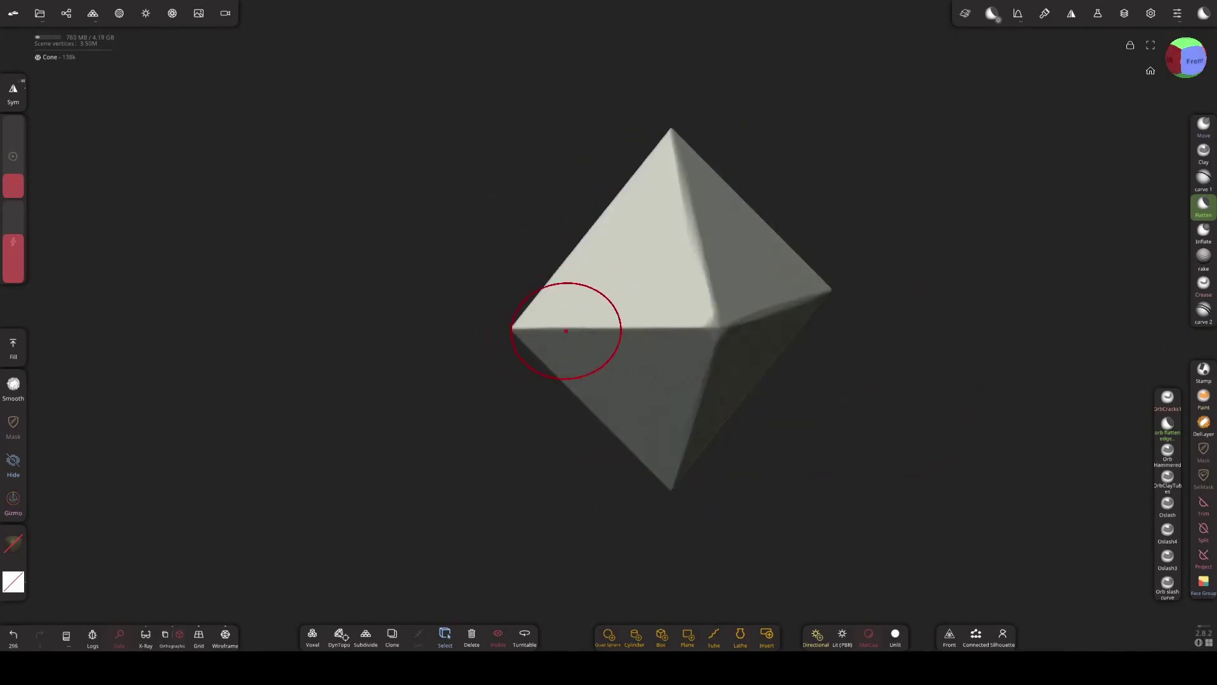
left_click_drag(573, 328, 709, 327)
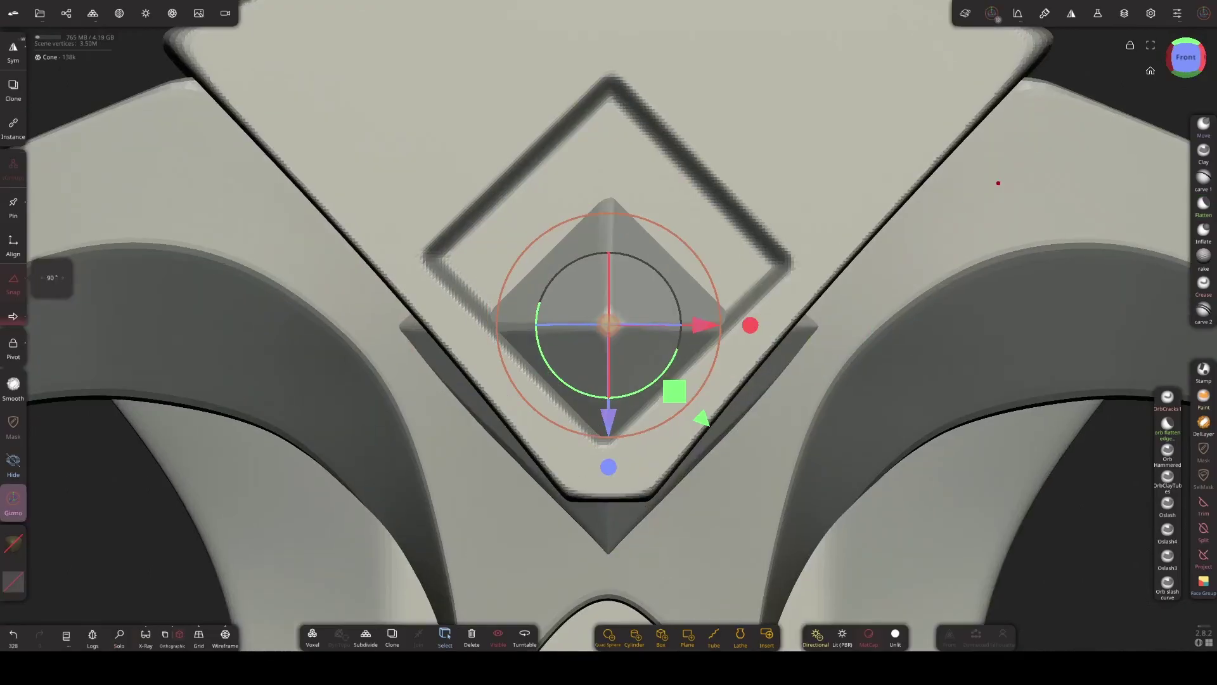
Step: Move the gem pyramid up into the guard's diamond recess and adjust its size and depth to fit
left_click_drag(610, 424, 611, 361)
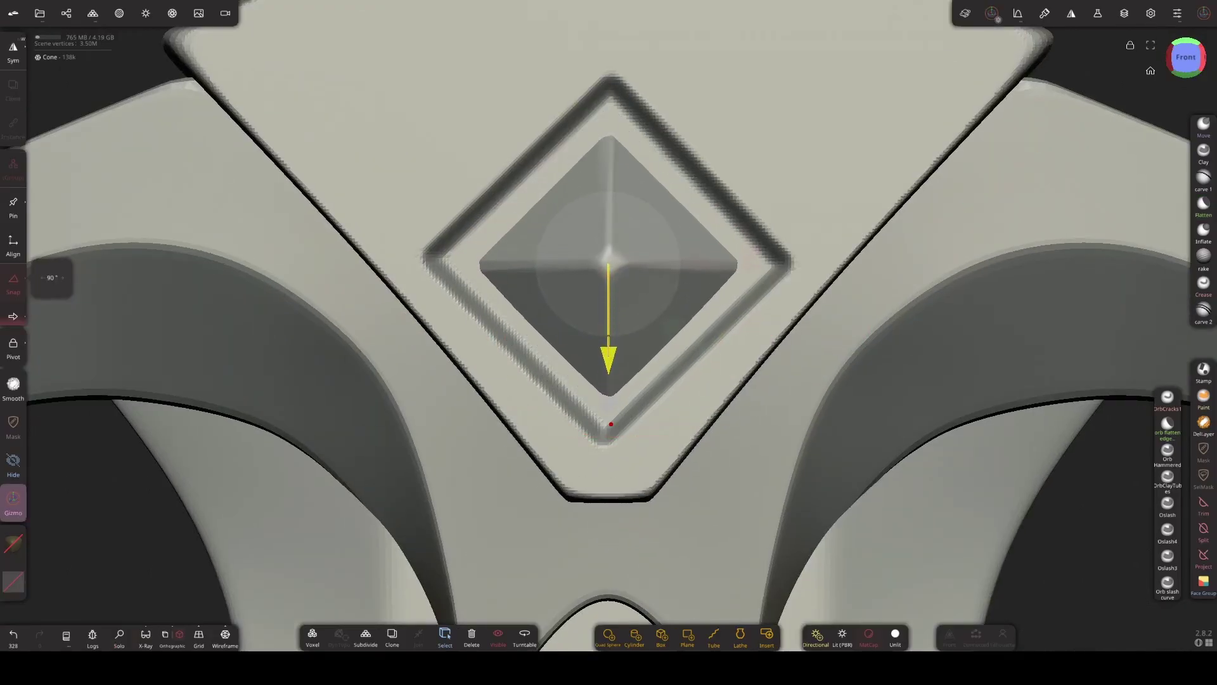
left_click_drag(611, 361, 610, 350)
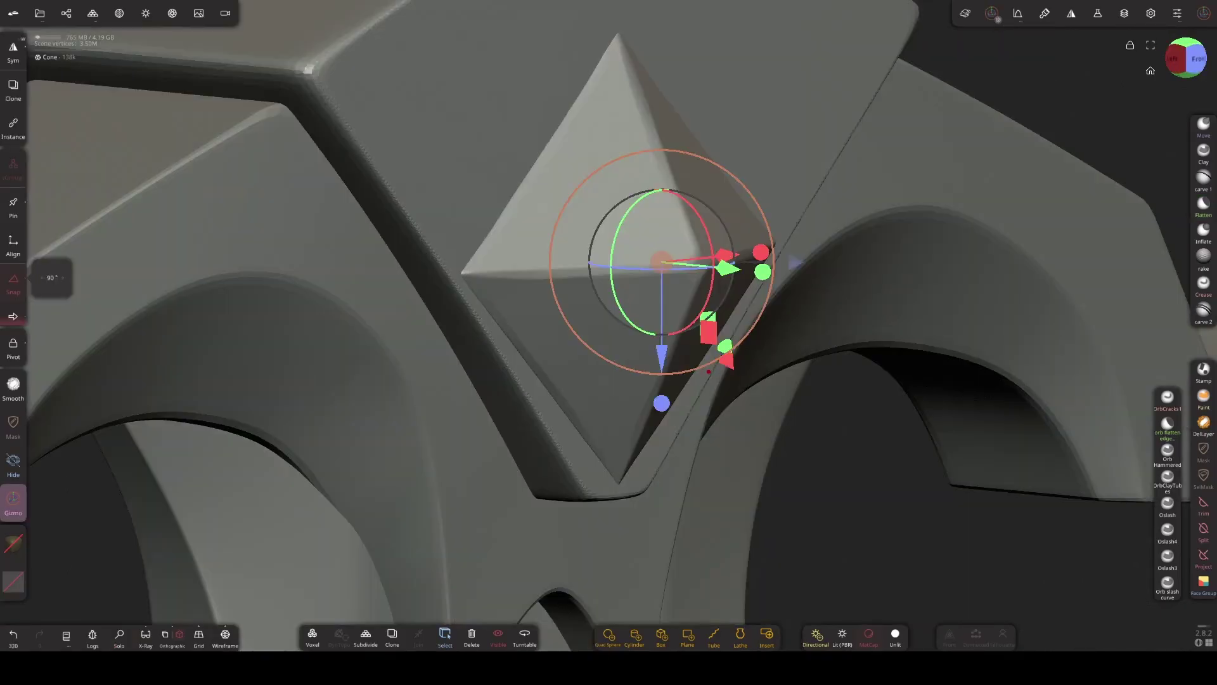
left_click_drag(706, 367, 681, 353)
left_click_drag(843, 494, 938, 498)
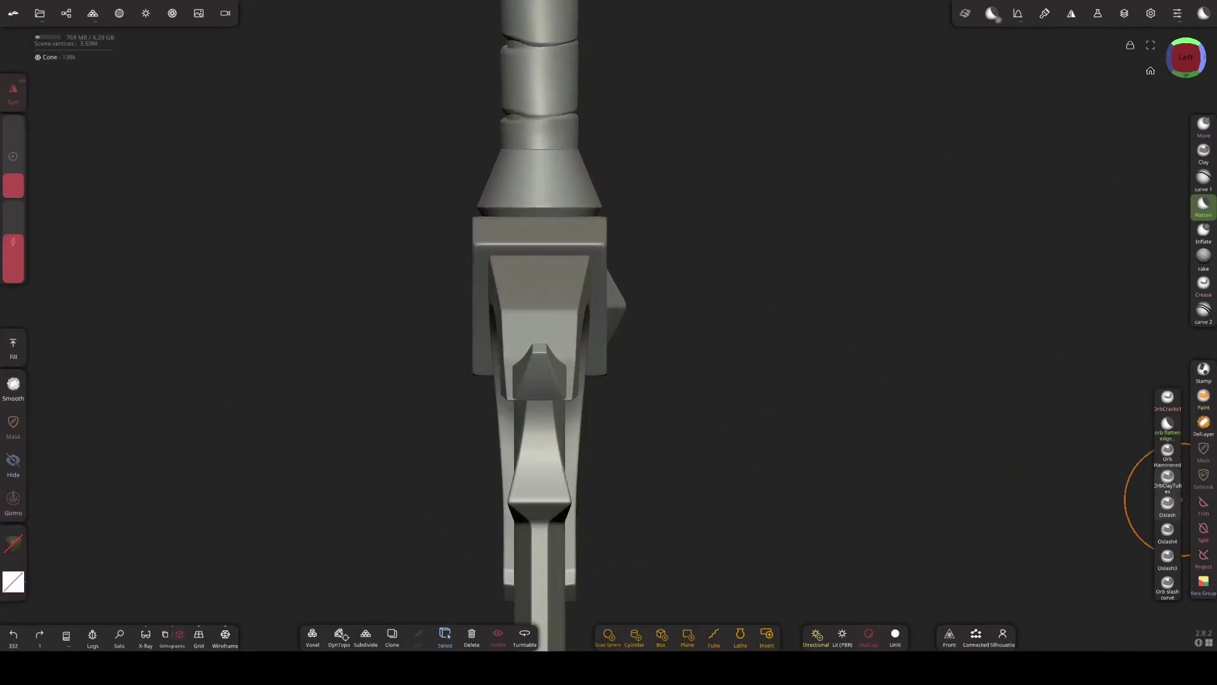
Step: Cut off the gem's pointed tip with a rectangular Trim from the side, and voxel remesh the gem
left_click(1204, 504)
left_click(13, 280)
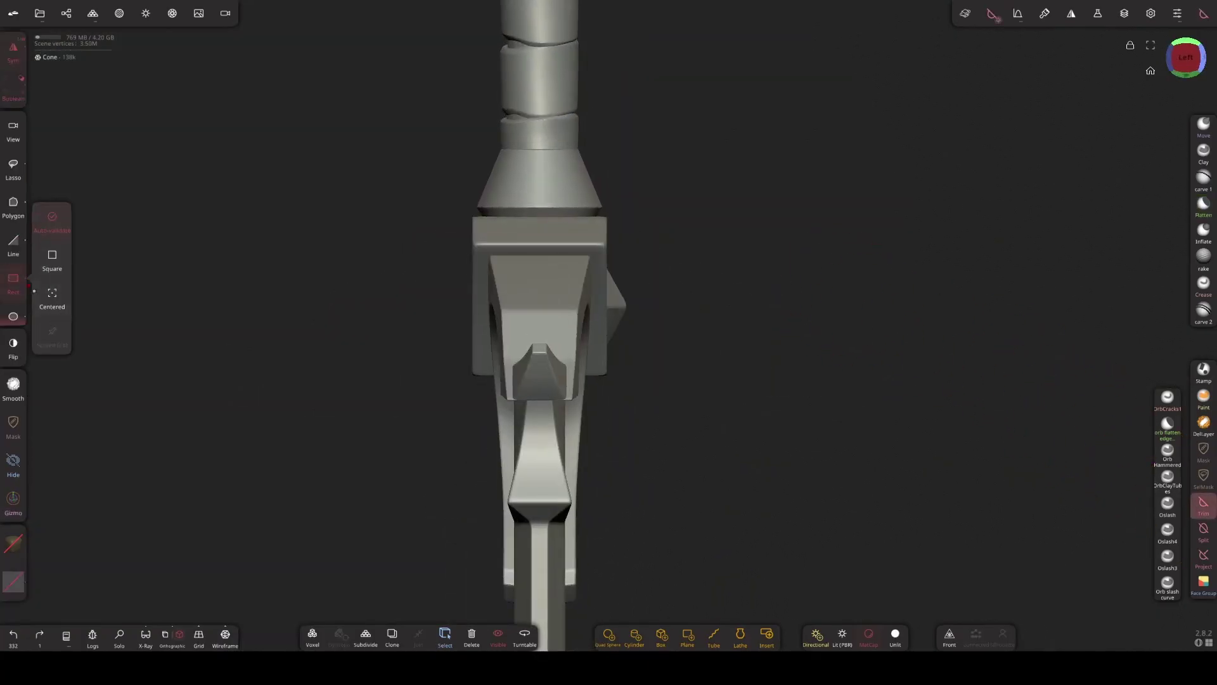
left_click_drag(668, 368, 615, 245)
middle_click_drag(670, 194, 486, 253)
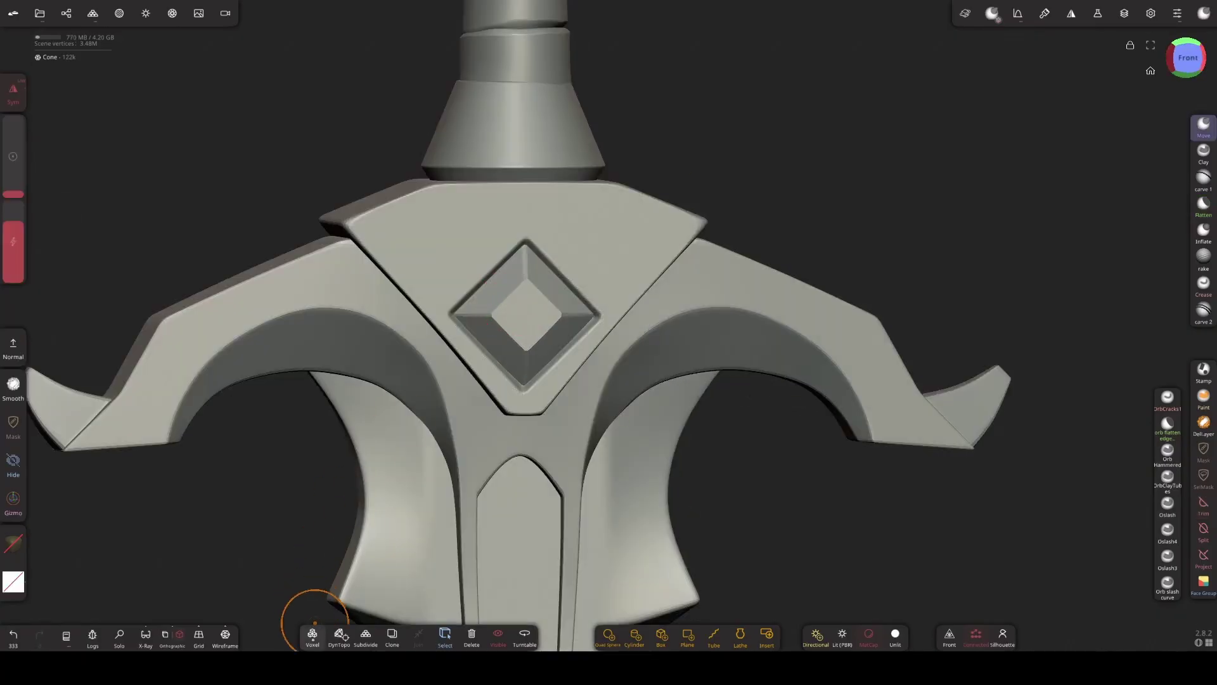
left_click(313, 634)
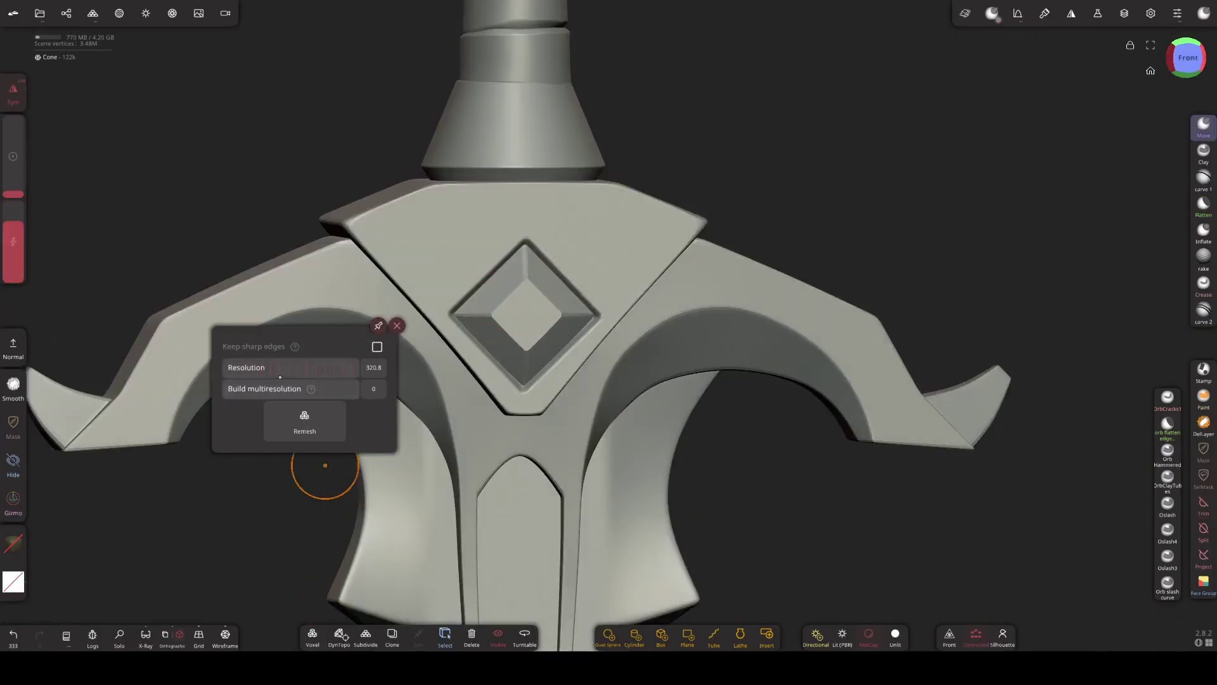
left_click(304, 422)
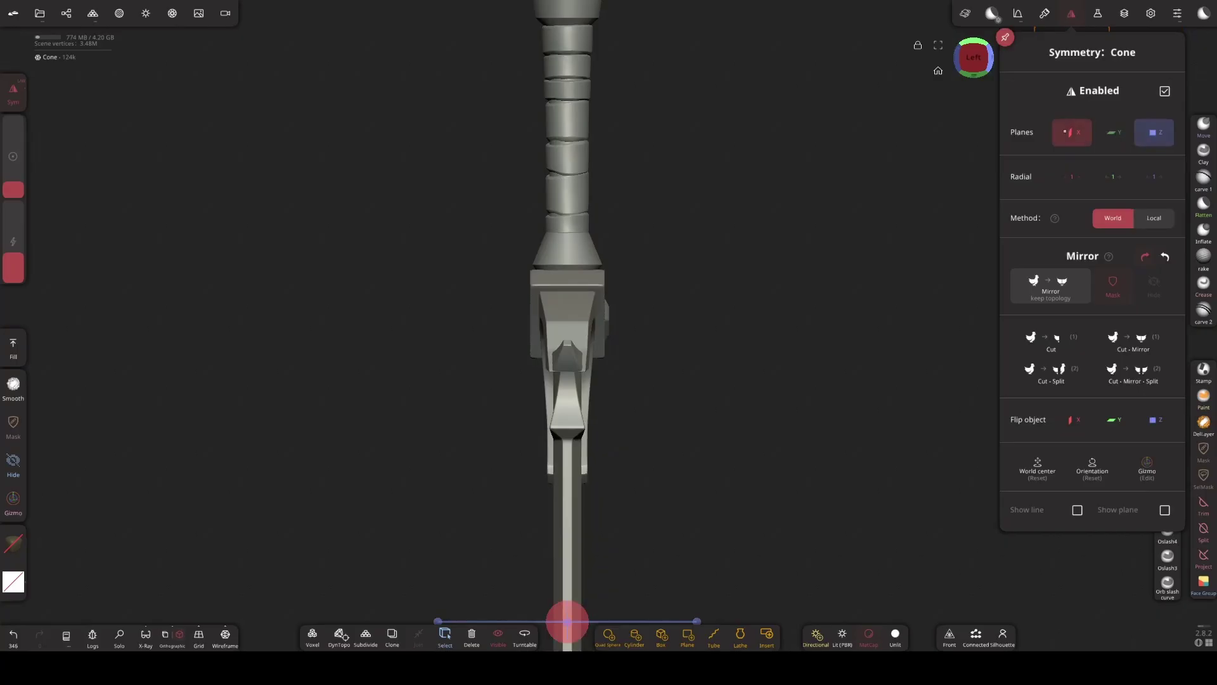
Step: Limit the gem's symmetry to the Z plane and mirror it to the other side of the guard
left_click(1071, 133)
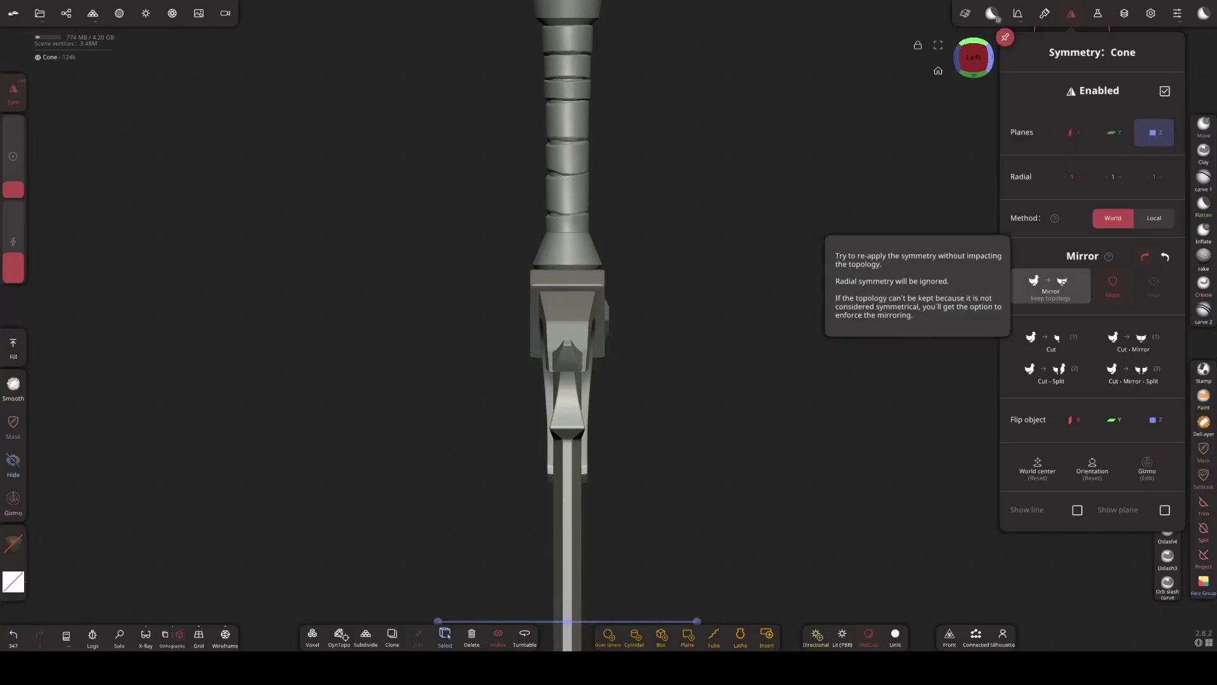
left_click(1050, 285)
left_click(1008, 378)
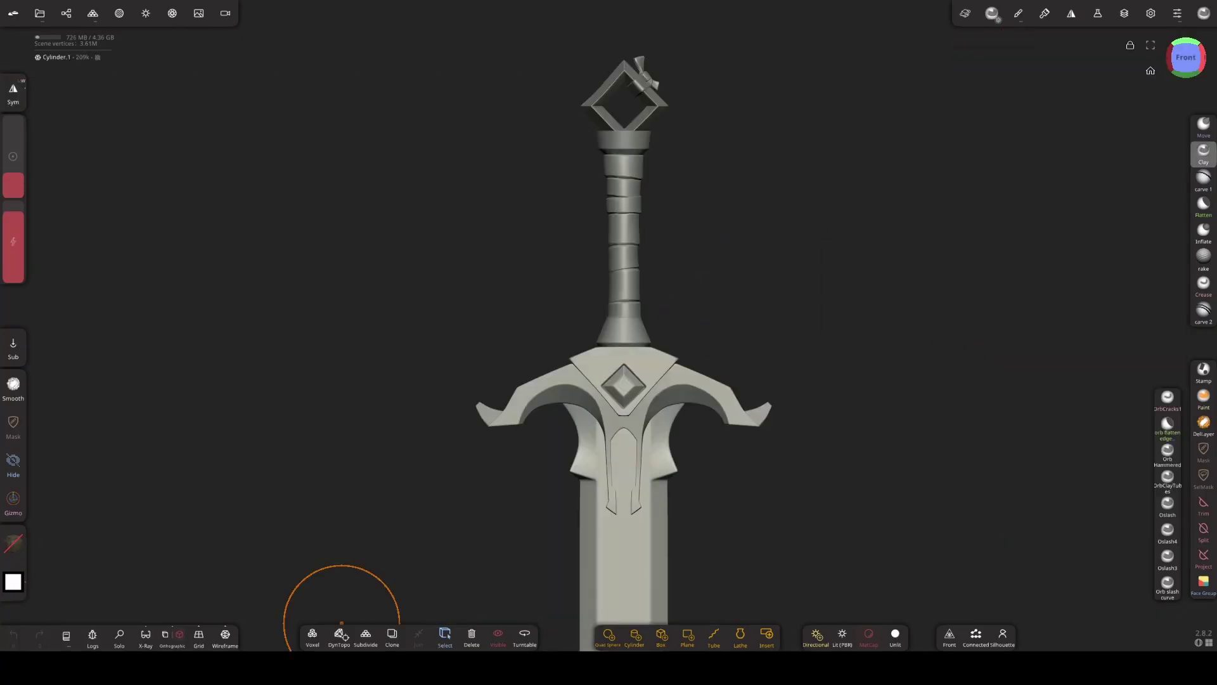
Step: Select the cross guard and subdivide it twice
left_click(539, 388)
left_click(93, 12)
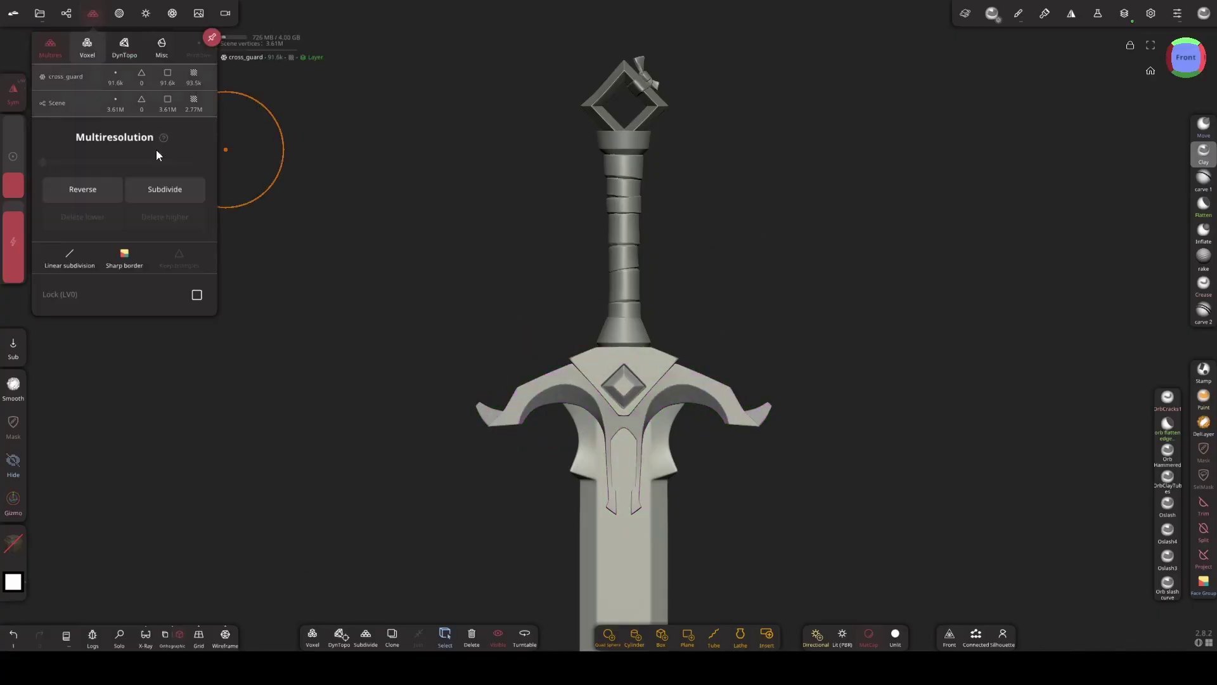
left_click(184, 189)
left_click(185, 190)
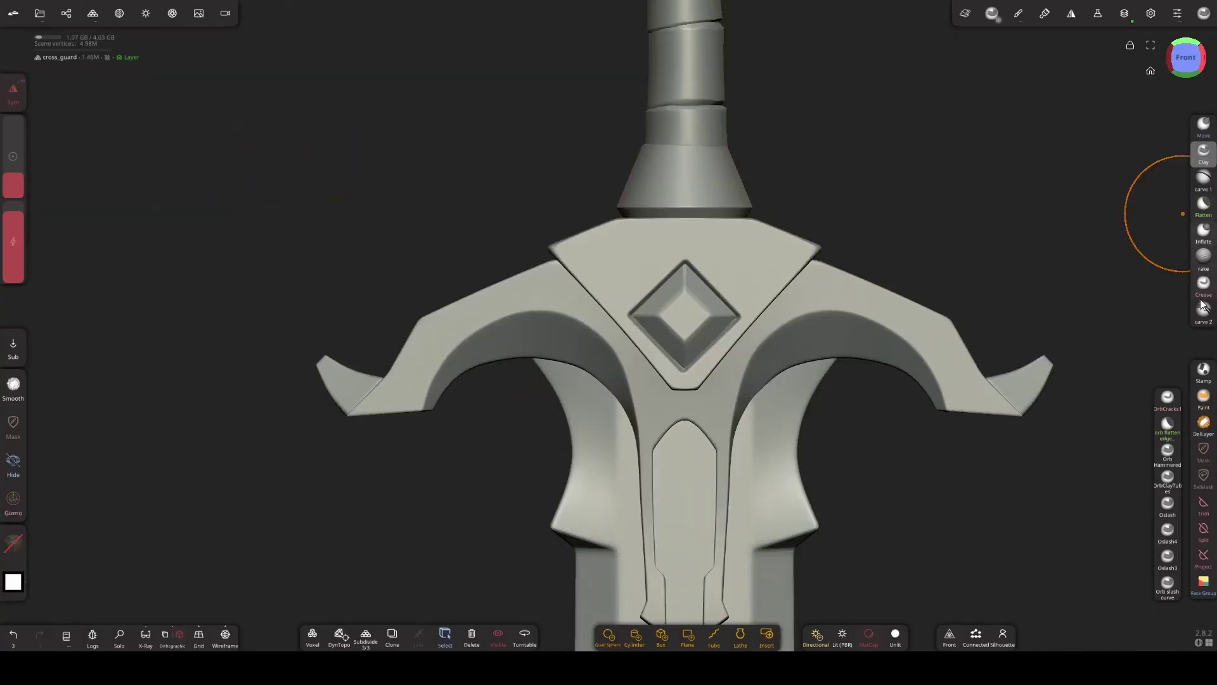
Step: Give the Crease brush the in-out pow5 falloff and a lazy rope stabilizer of 55
left_click(1204, 285)
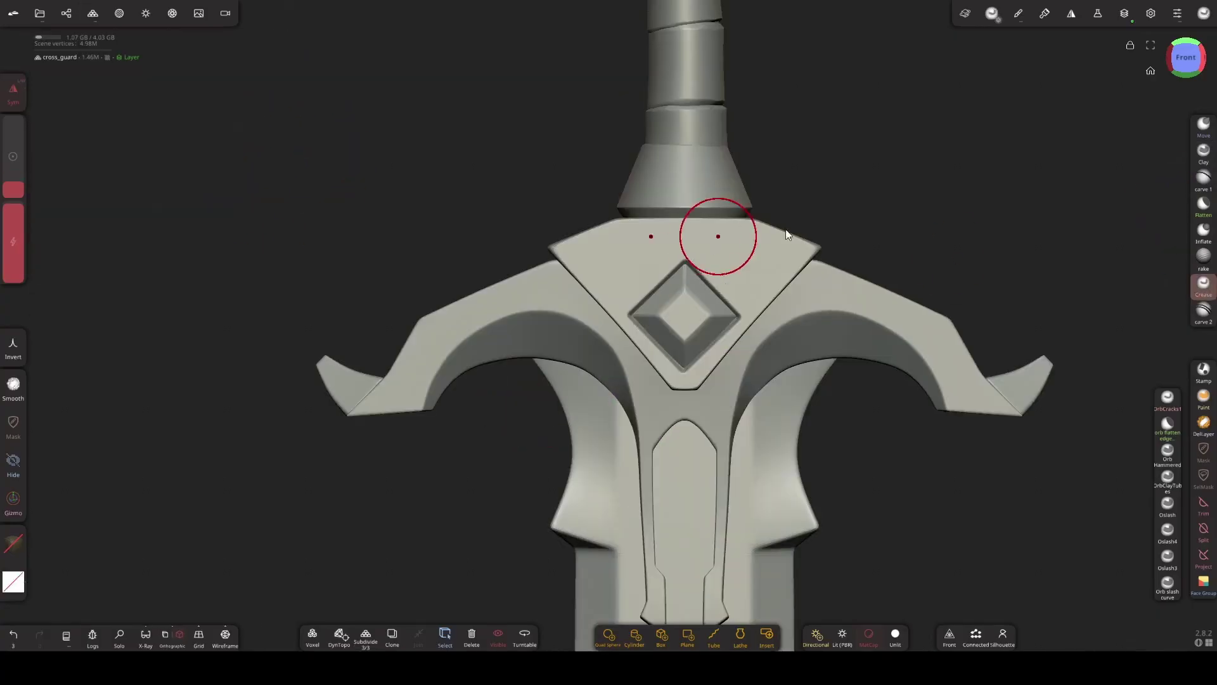
left_click(1018, 13)
left_click(1091, 48)
left_click(1087, 180)
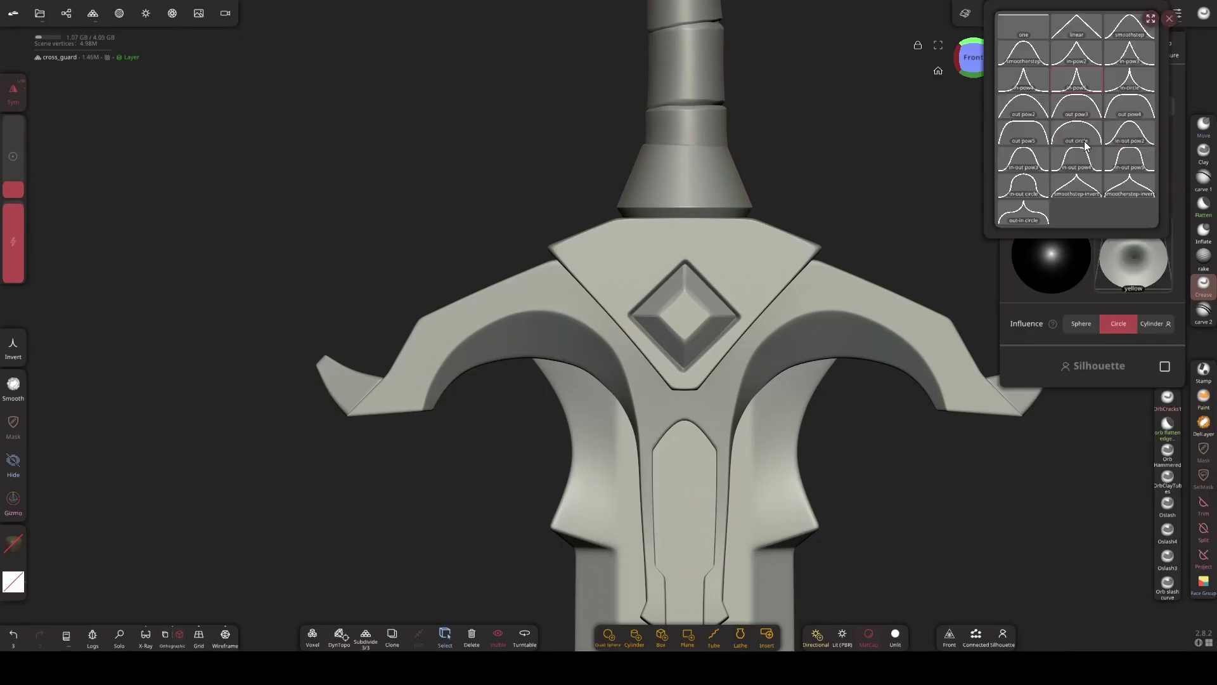
left_click(1132, 158)
left_click(1020, 14)
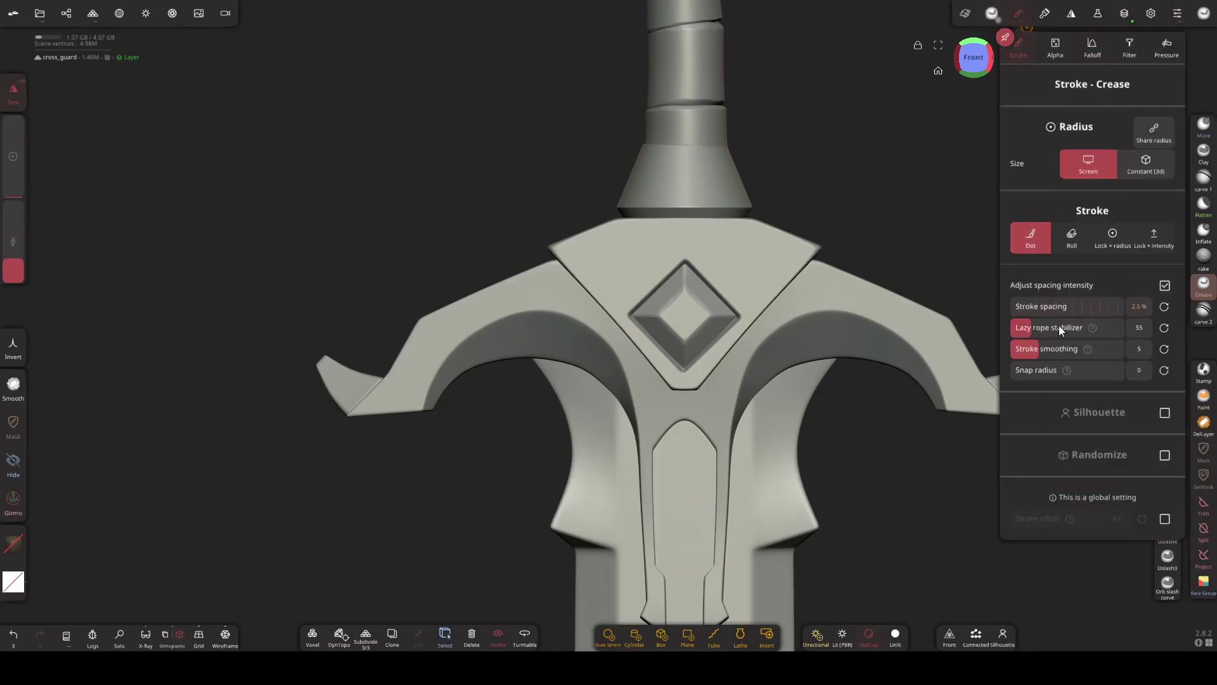
Step: Carve straight border grooves along the guard's arms and an angular geometric line pattern beside the gem on the centre plate
left_click_drag(433, 326, 523, 285)
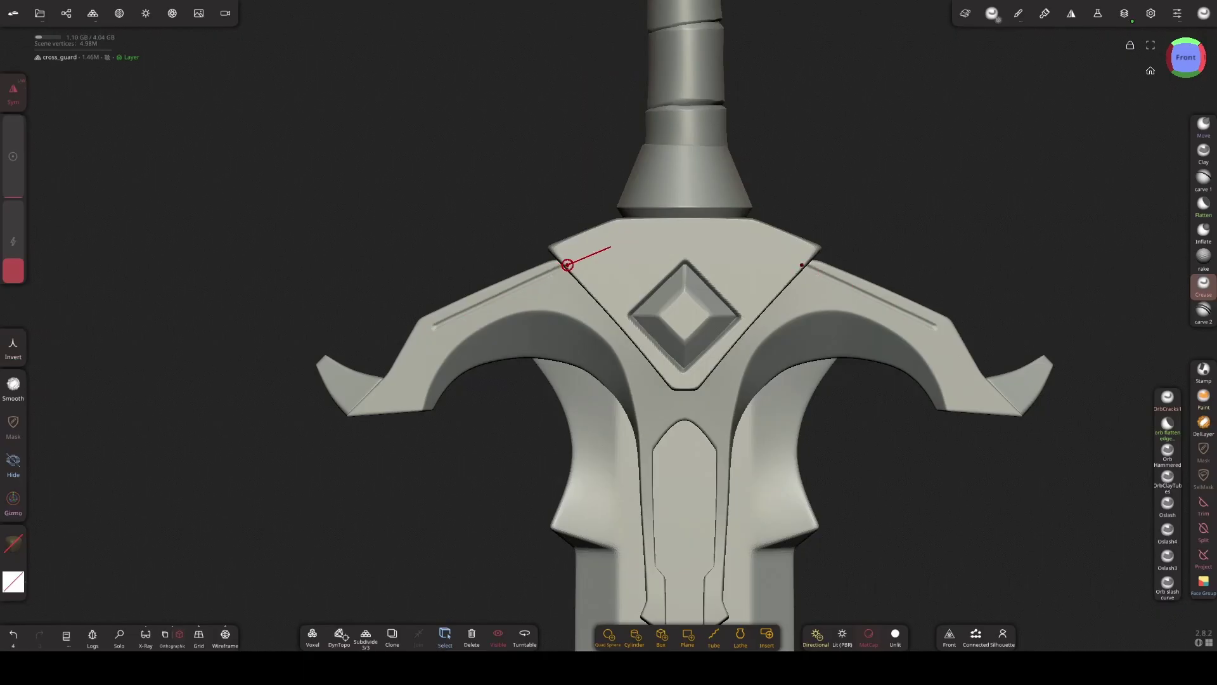
mouse_move(559, 194)
left_mouse_down()
mouse_move(672, 301)
mouse_move(724, 223)
left_mouse_up()
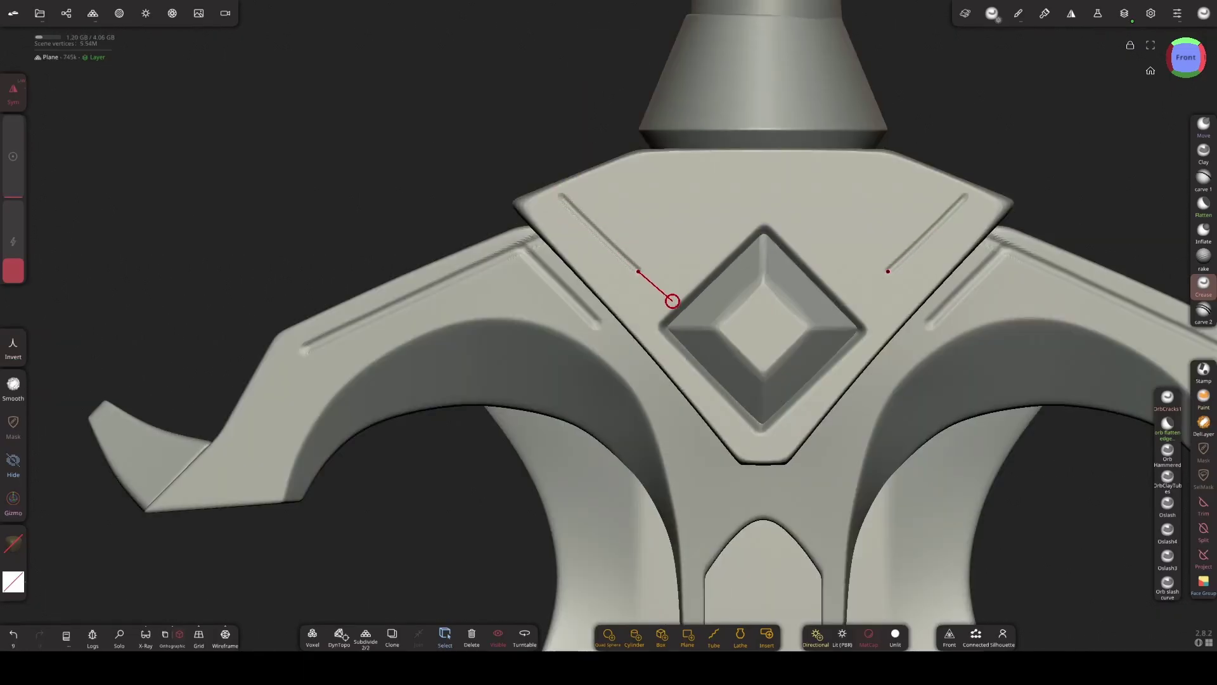
left_click_drag(659, 214, 722, 273)
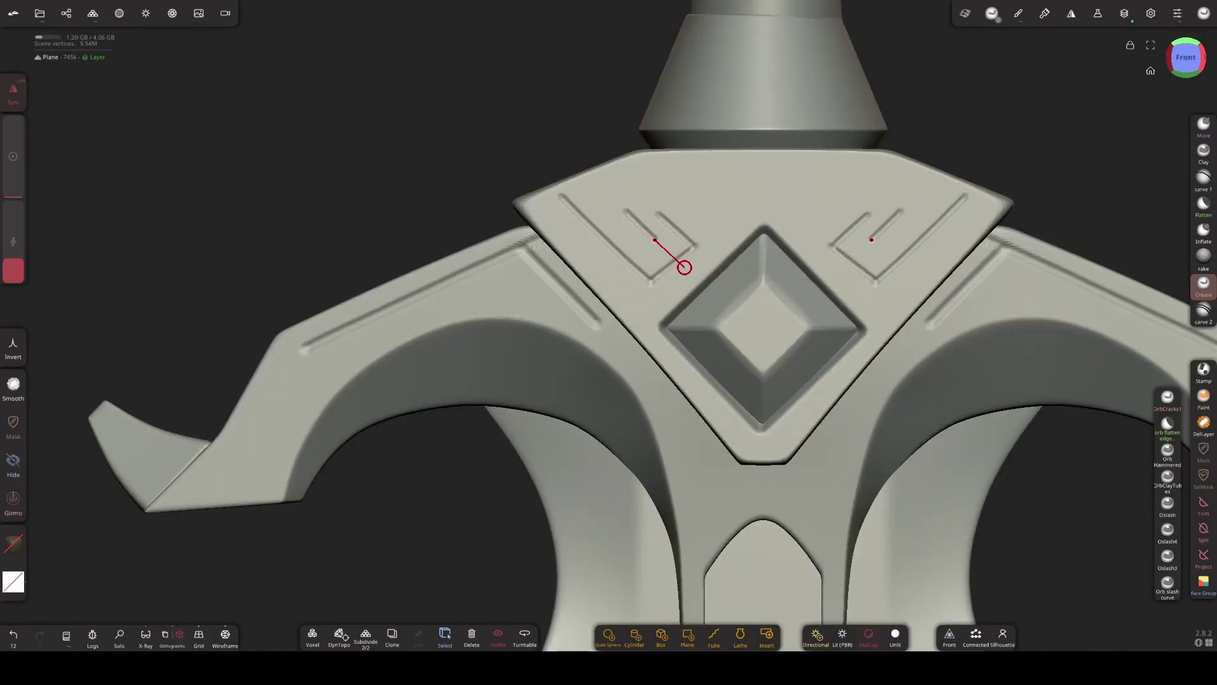
left_click_drag(628, 210, 720, 150)
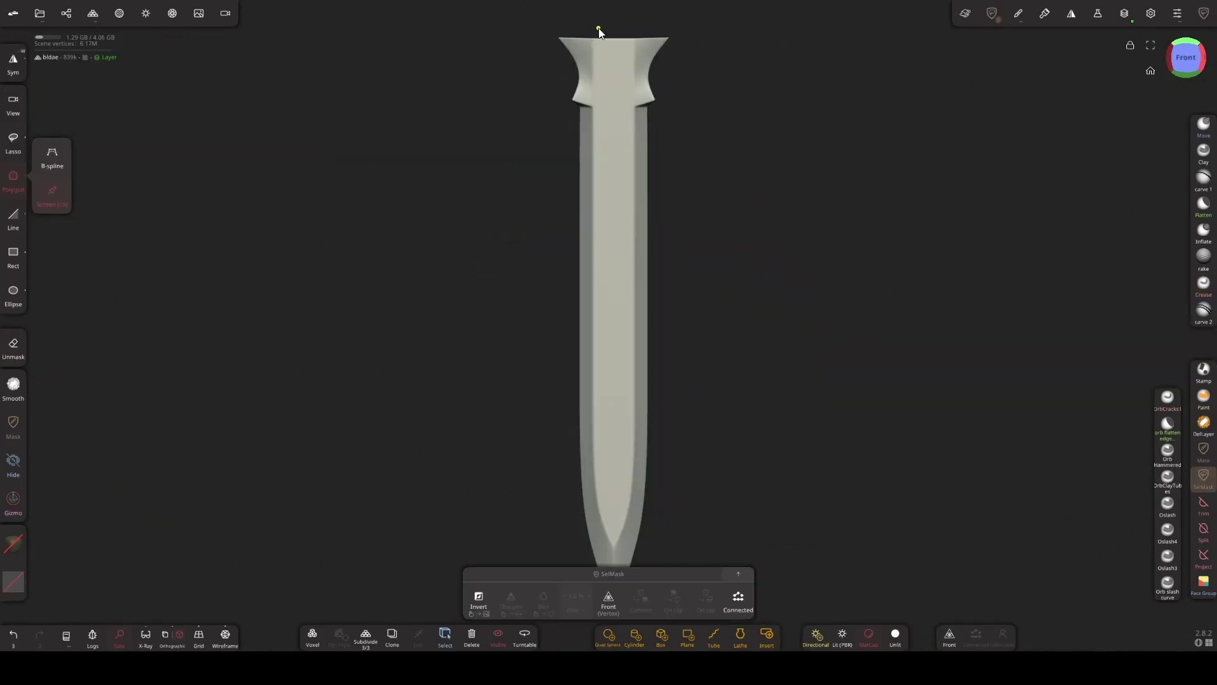
Step: Mask the blade's central strip with a polygon SelMask that follows its edges and tapers to a point near the tip
left_click_drag(598, 38, 613, 528)
left_click_drag(610, 486, 602, 485)
left_click_drag(598, 28, 601, 17)
left_click(620, 23)
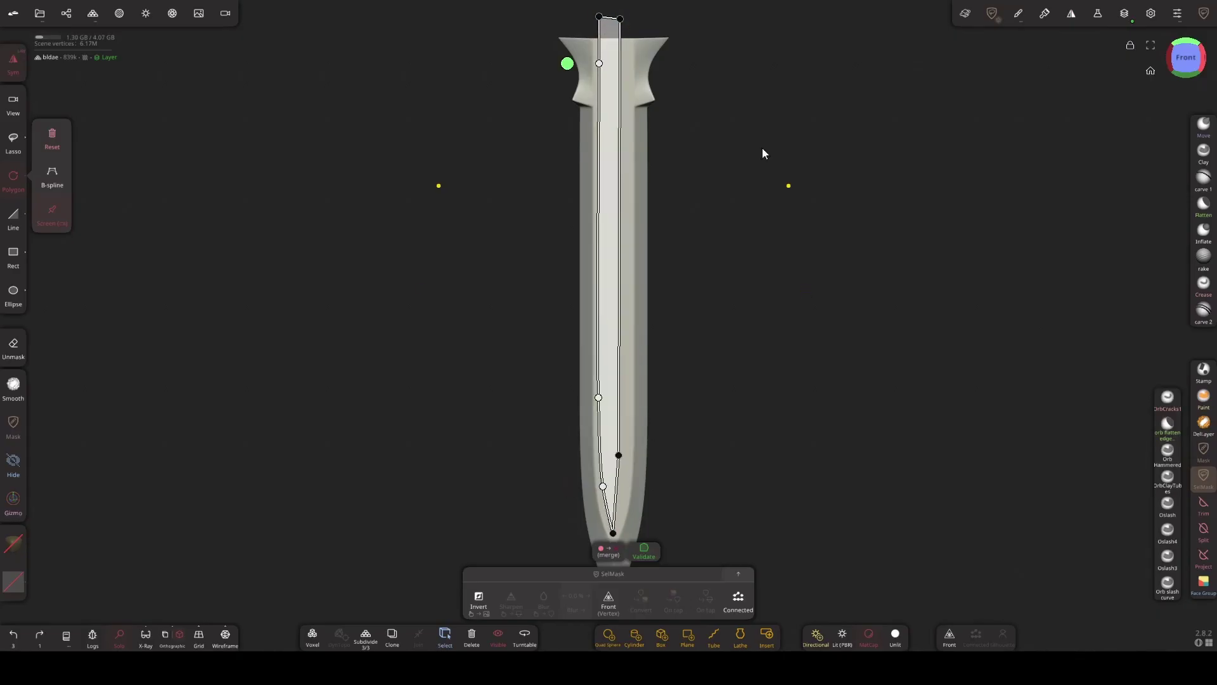
left_click(567, 64)
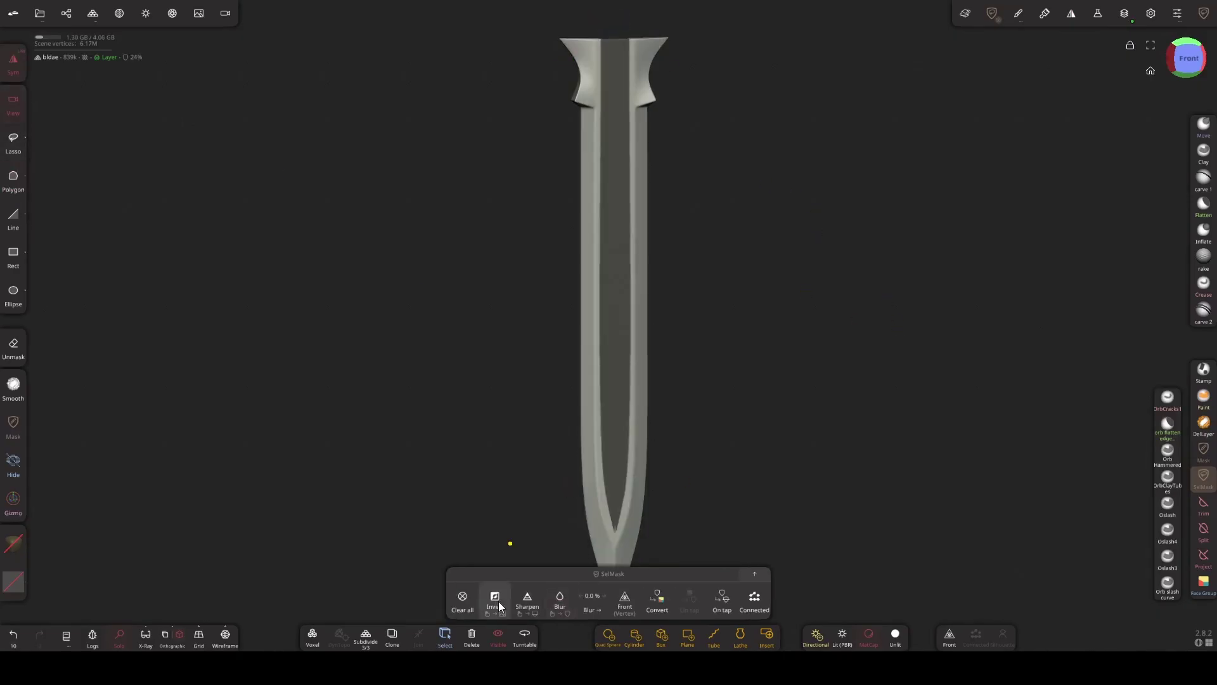
Step: Invert the mask and scale the blade's central strip along the blade's thickness to recess the fuller
left_click(499, 606)
left_click_drag(901, 273, 798, 335)
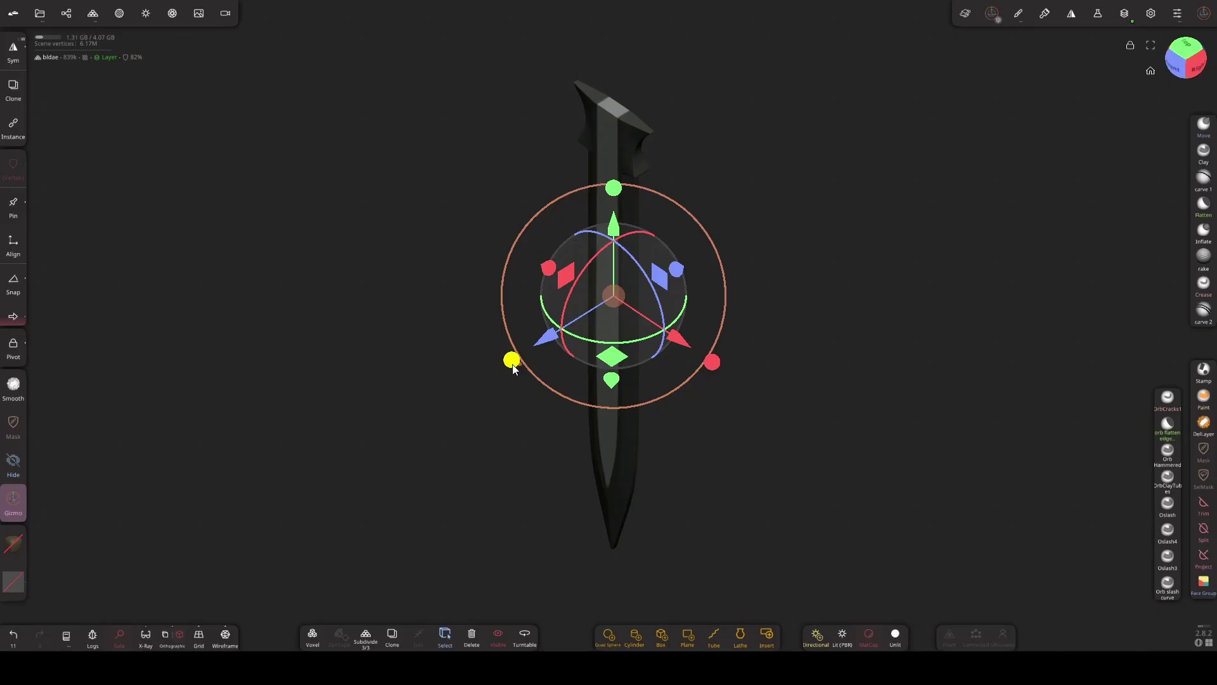
left_click_drag(513, 361, 519, 366)
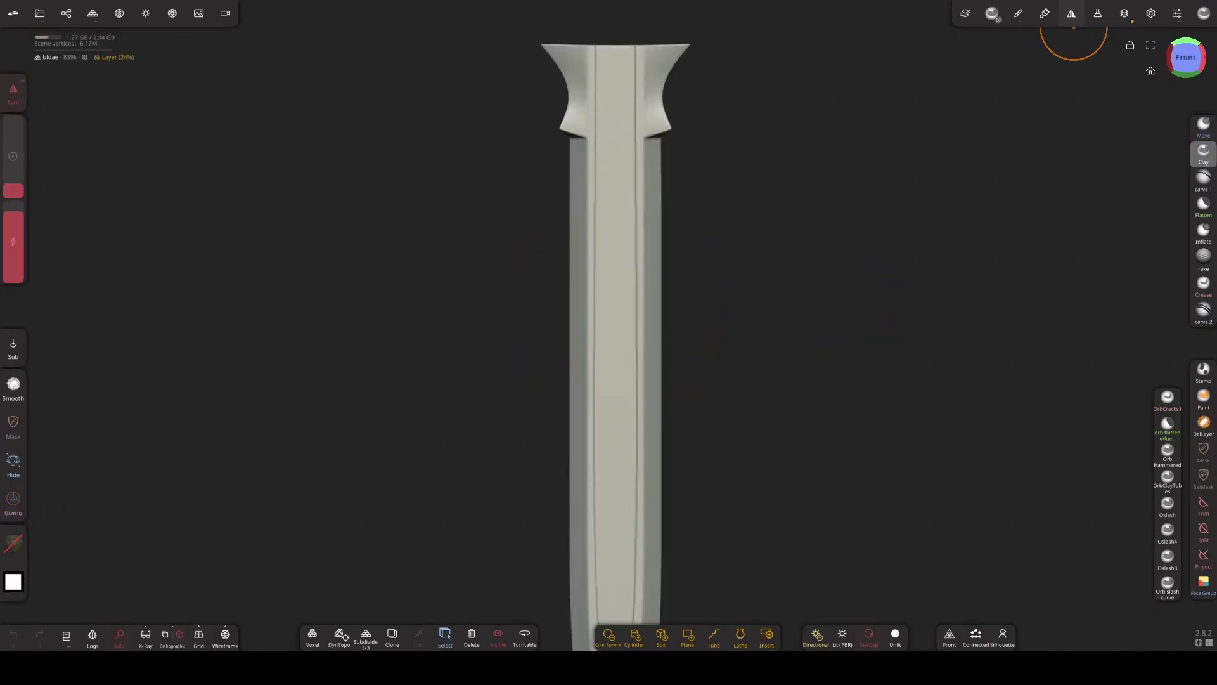
Step: Add a new layer to the blade and load a rune alpha into the Stamp brush for engraving the fuller
left_click(1124, 14)
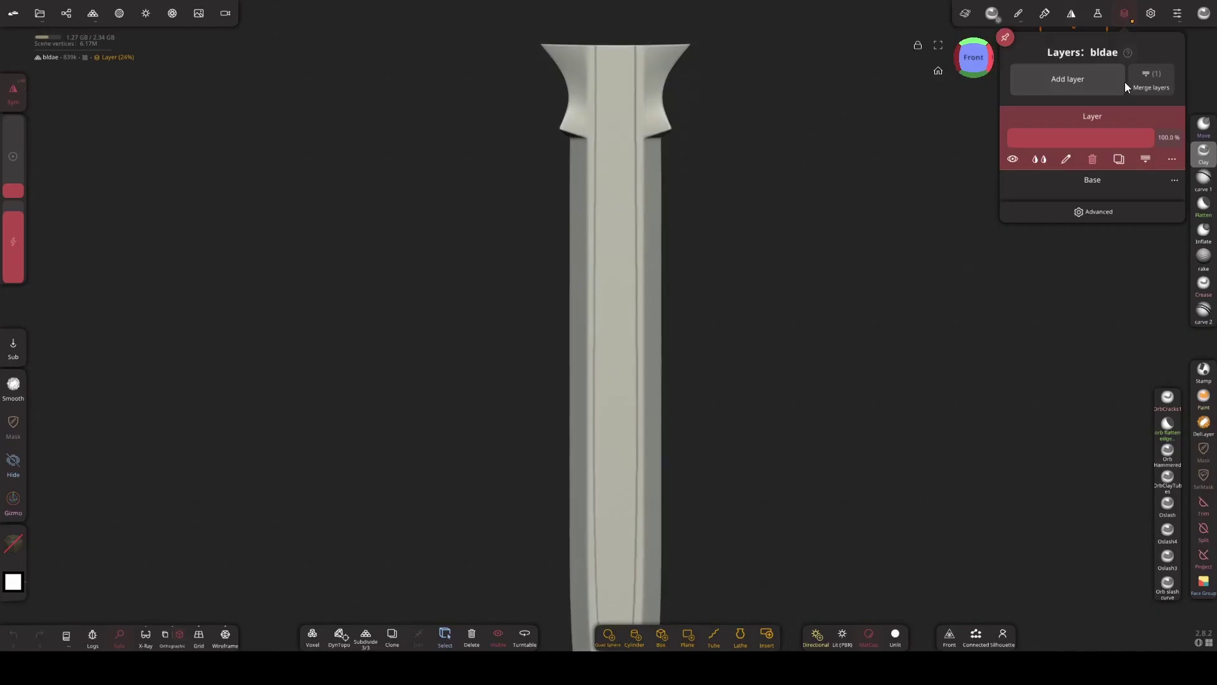
left_click(1126, 15)
left_click(1203, 371)
left_click(1018, 14)
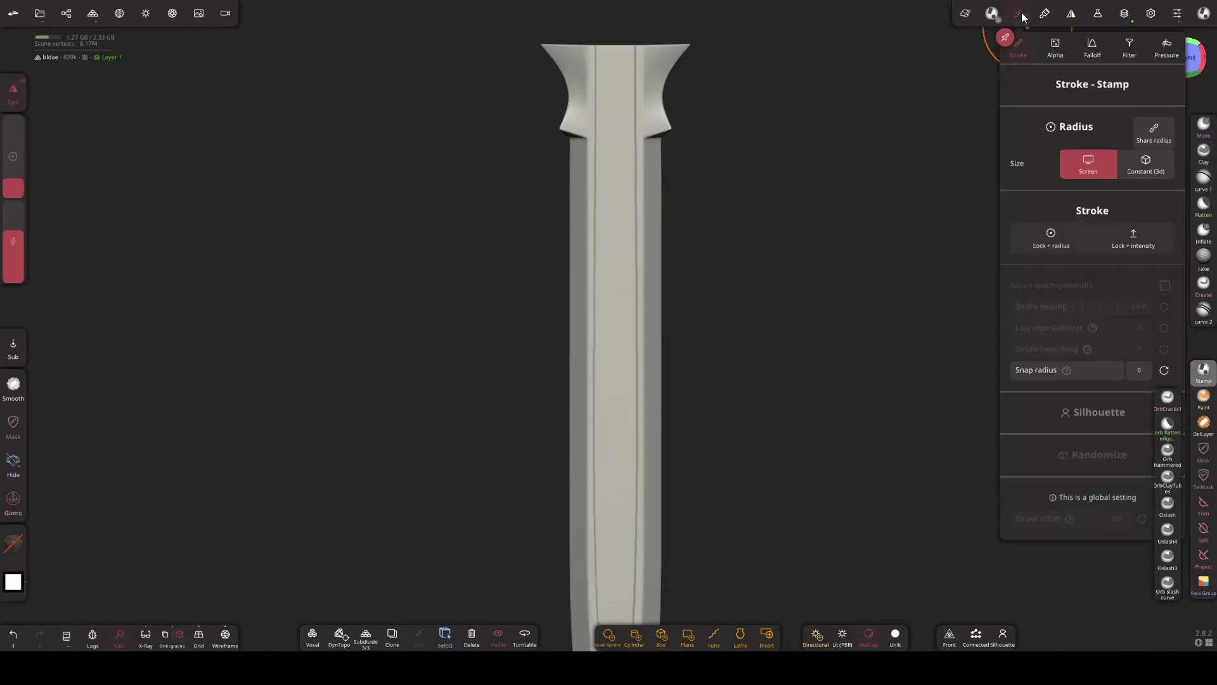
left_click(1050, 46)
left_click(1053, 162)
left_click(1027, 183)
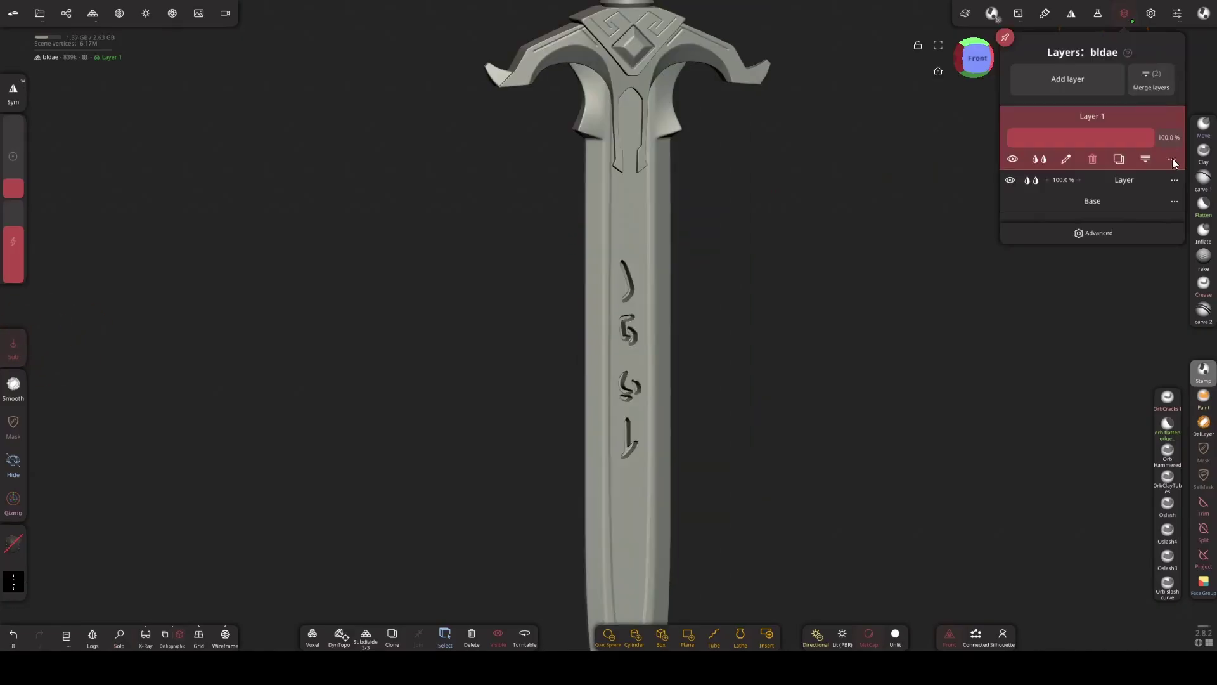
Step: Adjust the offset channel factor of the blade's rune layer
left_click(1172, 160)
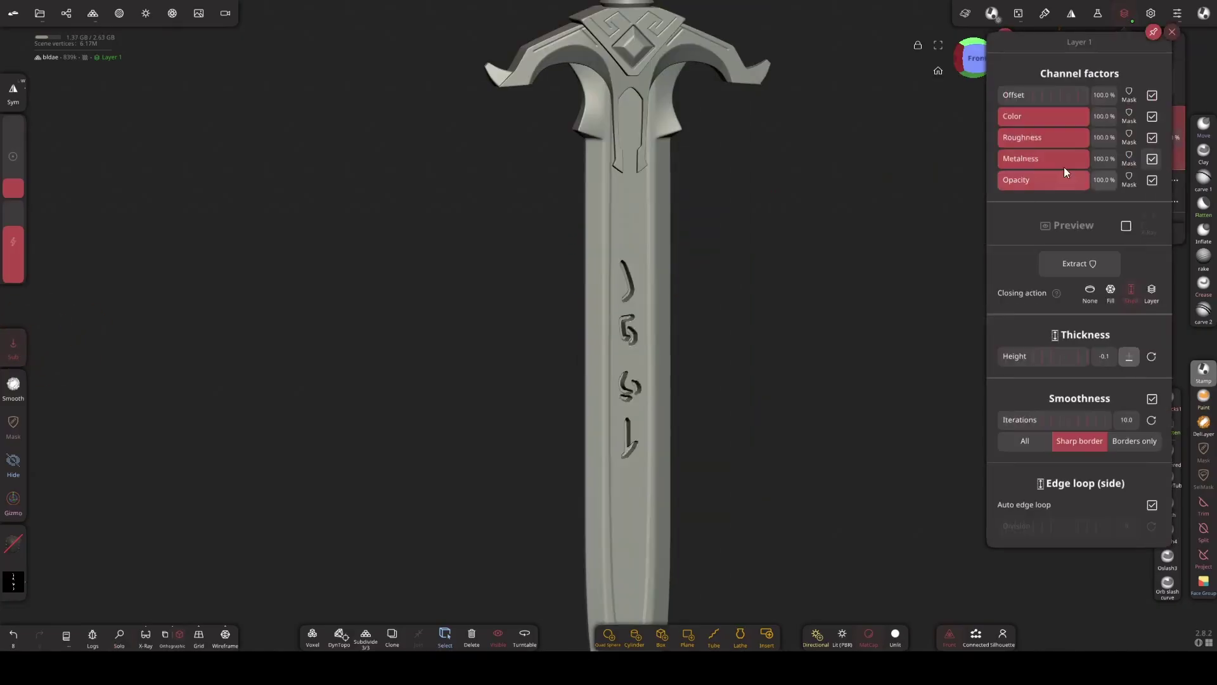
left_click_drag(927, 101, 899, 104)
scroll(736, 356, "down", 4)
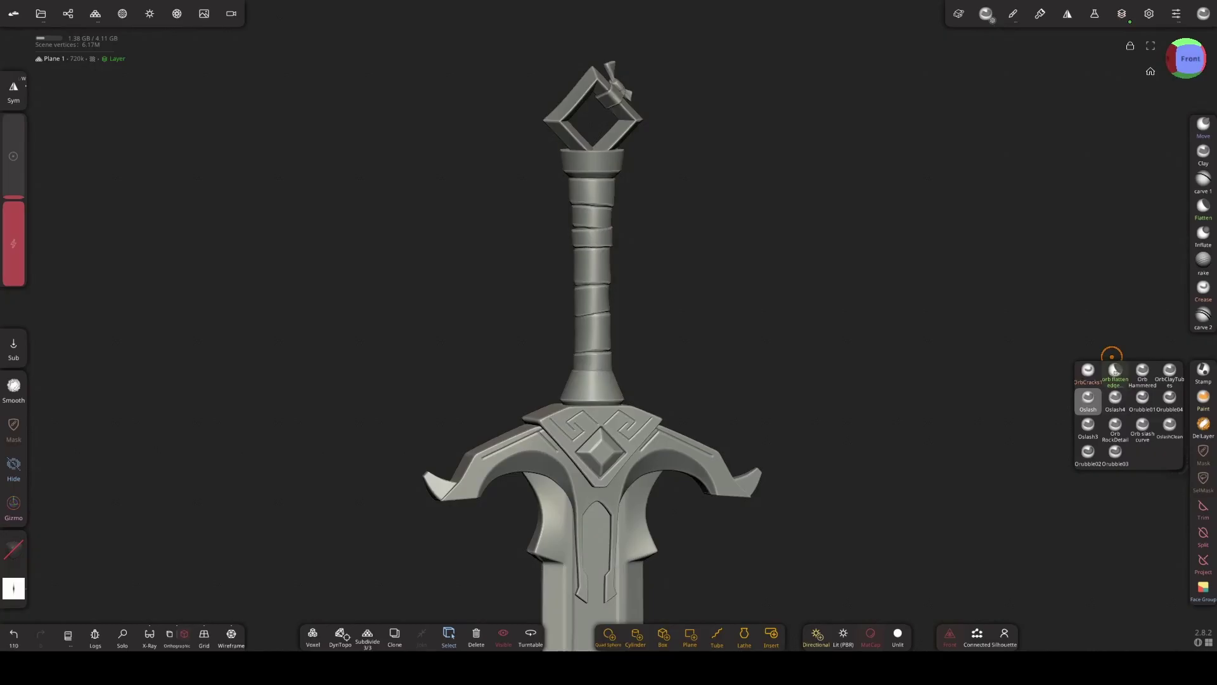
Step: Wear down the front inner edge and side corner of the diamond pommel ring with the Orb flatten edge brush
left_click(1114, 371)
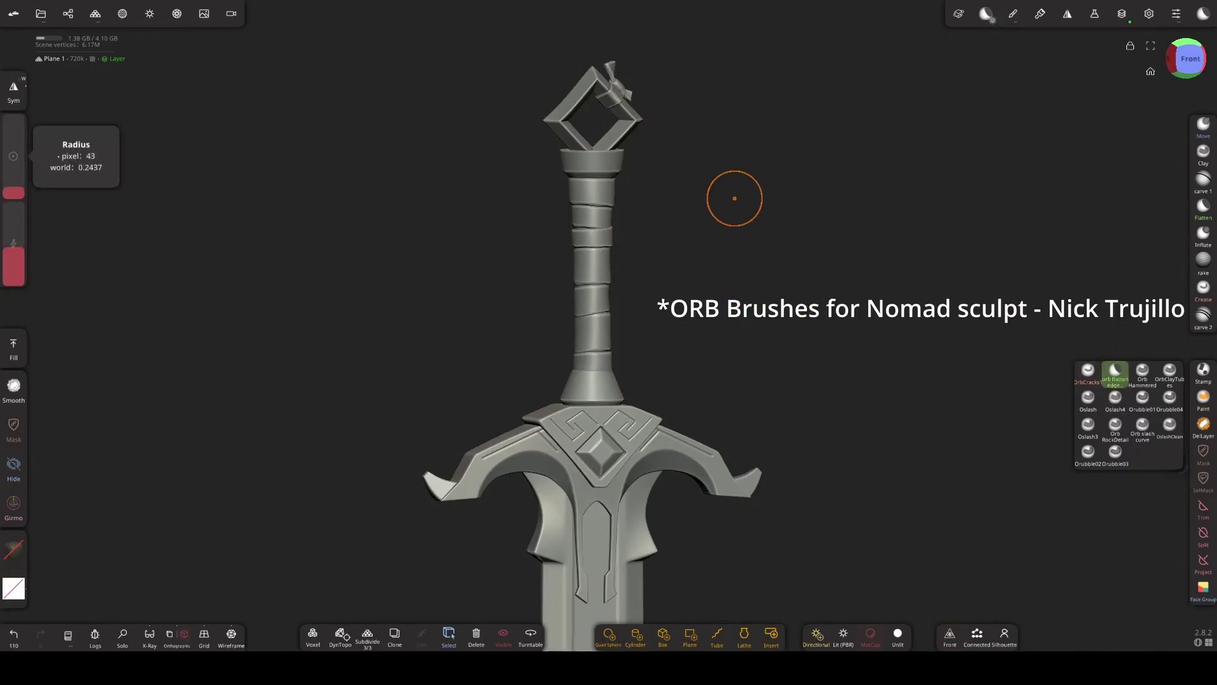
scroll(739, 206, "up", 8)
left_click_drag(739, 206, 777, 256)
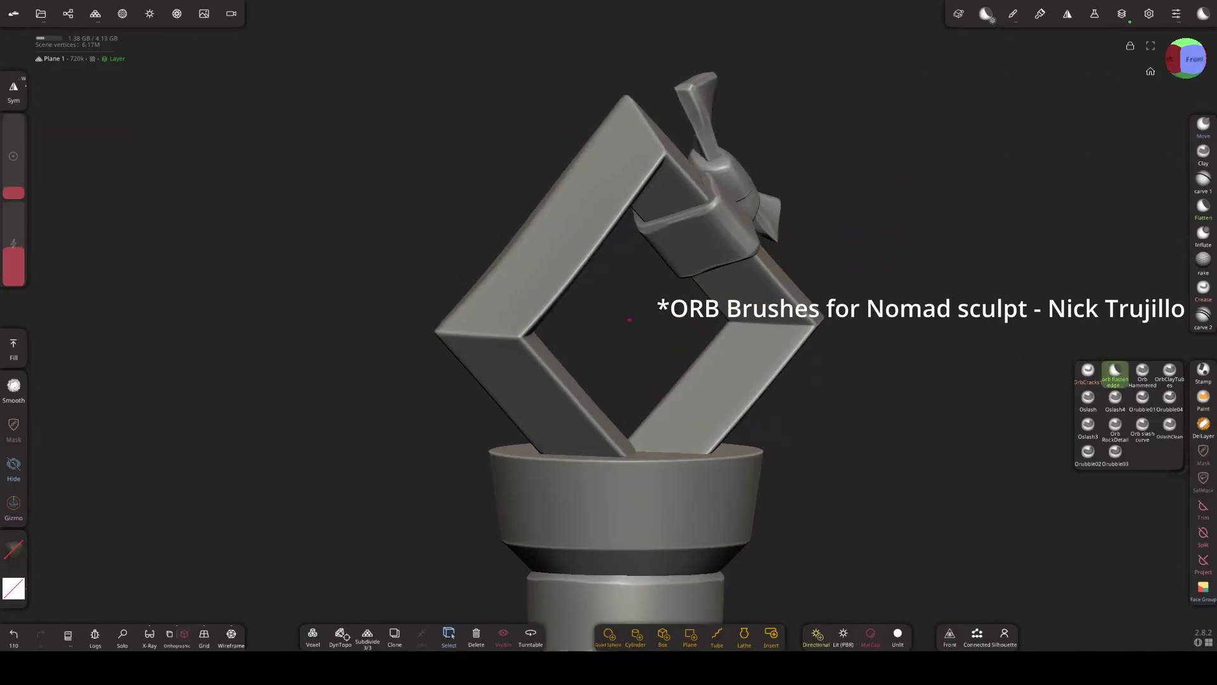
scroll(711, 144, "up", 1)
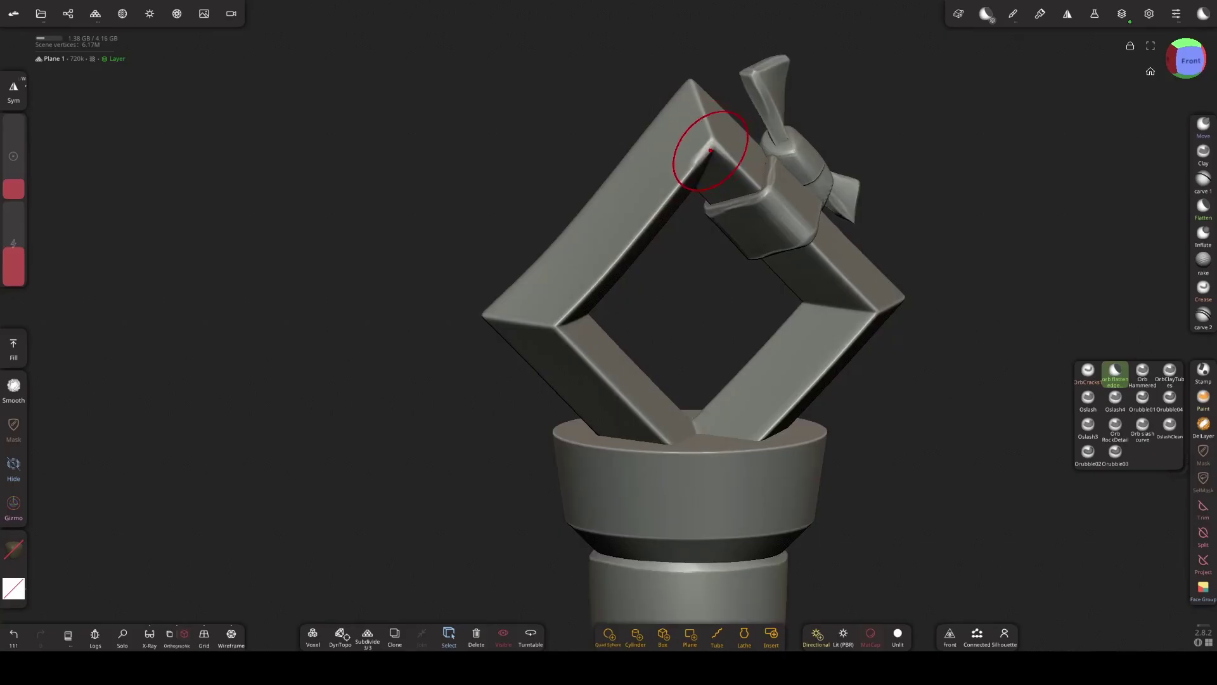
mouse_move(712, 152)
left_mouse_down()
mouse_move(710, 136)
mouse_move(663, 210)
left_mouse_up()
key("s")
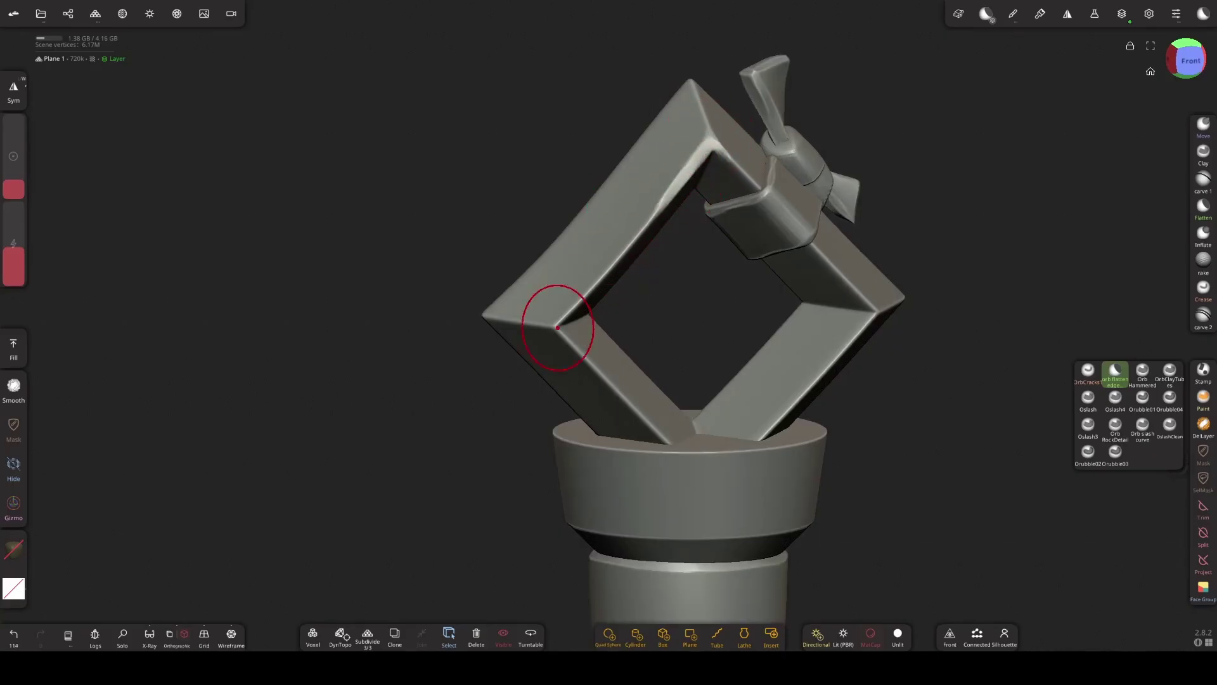
mouse_move(560, 325)
left_mouse_down()
mouse_move(612, 266)
mouse_move(602, 291)
mouse_move(559, 308)
left_mouse_up()
key("s")
Step: Flatten the pommel ring's outer side corner and its back inner edge, using a smaller brush radius for the back
middle_click_drag(559, 308, 653, 329)
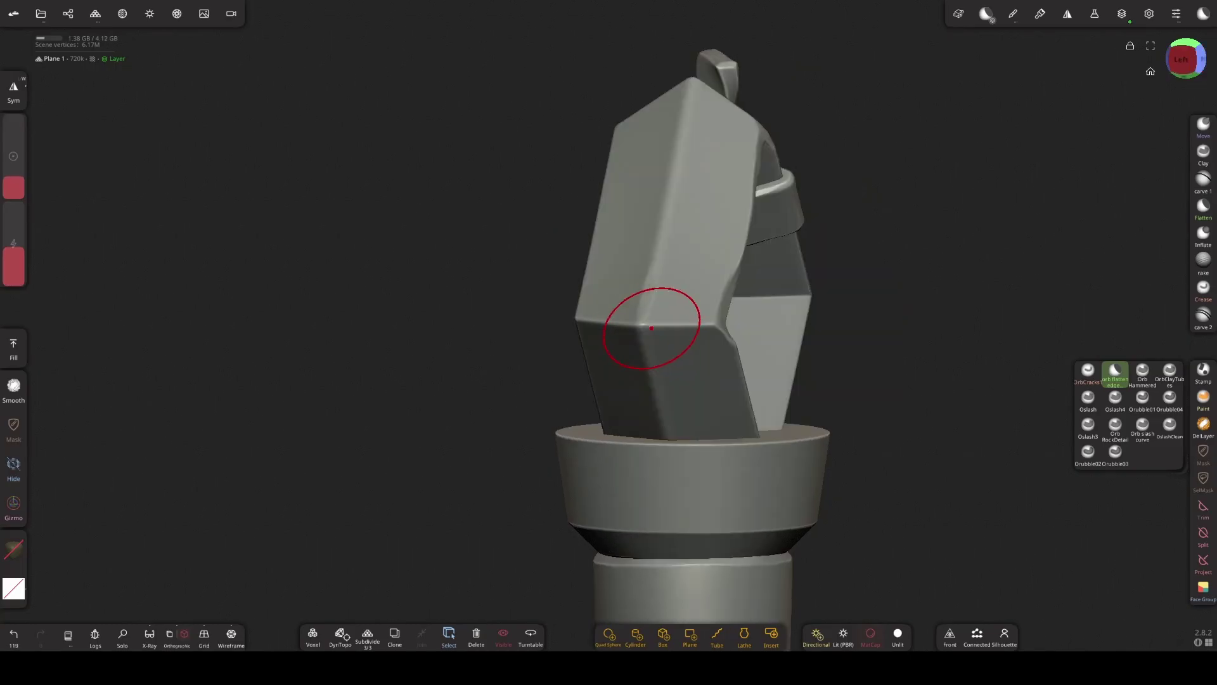
left_click_drag(647, 322, 706, 326)
middle_click_drag(658, 326, 755, 320)
key("s")
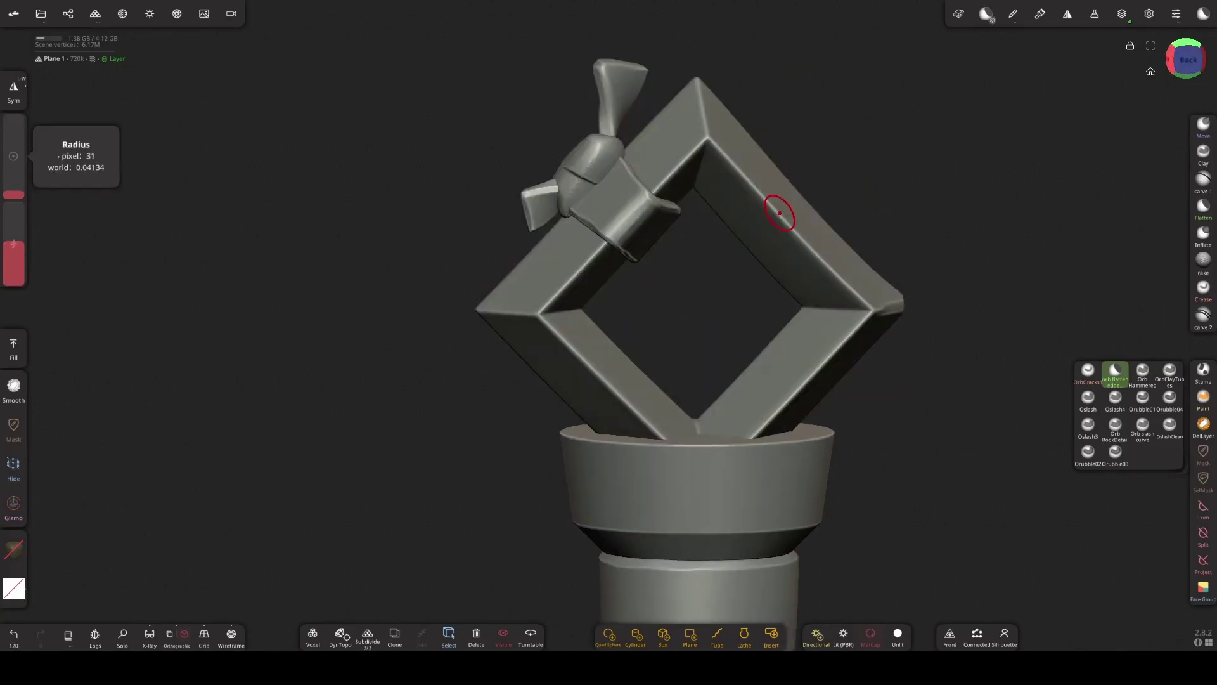
left_click_drag(777, 209, 781, 215)
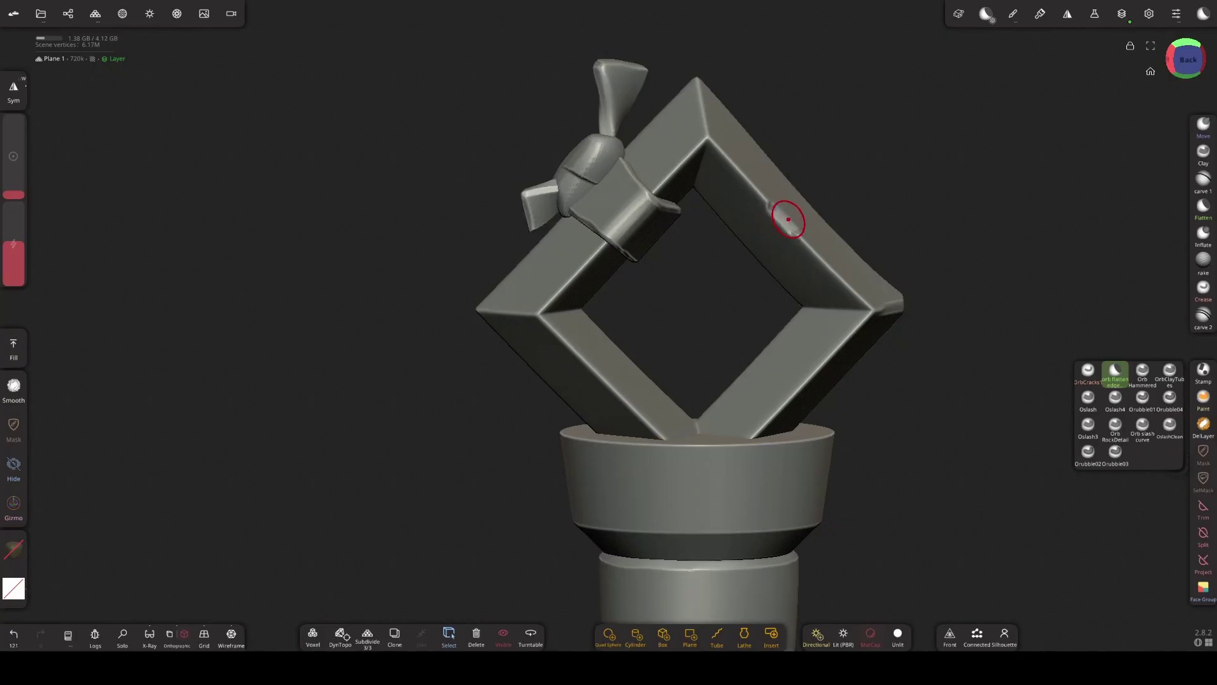
middle_click_drag(802, 244, 794, 273)
key("s")
Step: Bevel the pommel ring's top corner and remaining bar edges from several angles, varying the flatten brush's radius
mouse_move(696, 167)
left_mouse_down()
mouse_move(655, 206)
mouse_move(698, 151)
left_mouse_up()
middle_click_drag(799, 139, 704, 189)
left_click_drag(13, 185, 13, 179)
left_click_drag(703, 189, 709, 359)
left_click_drag(14, 179, 13, 147)
middle_click_drag(710, 184, 696, 210)
left_click_drag(695, 210, 693, 211)
middle_click_drag(694, 211, 769, 394)
left_click_drag(14, 148, 13, 169)
left_click_drag(769, 394, 832, 326)
middle_click_drag(831, 334, 816, 356)
Step: Cut slash marks into the pommel ring's bar below the knot with the Orb slash curve brush
left_click(1142, 429)
left_click_drag(13, 169, 13, 174)
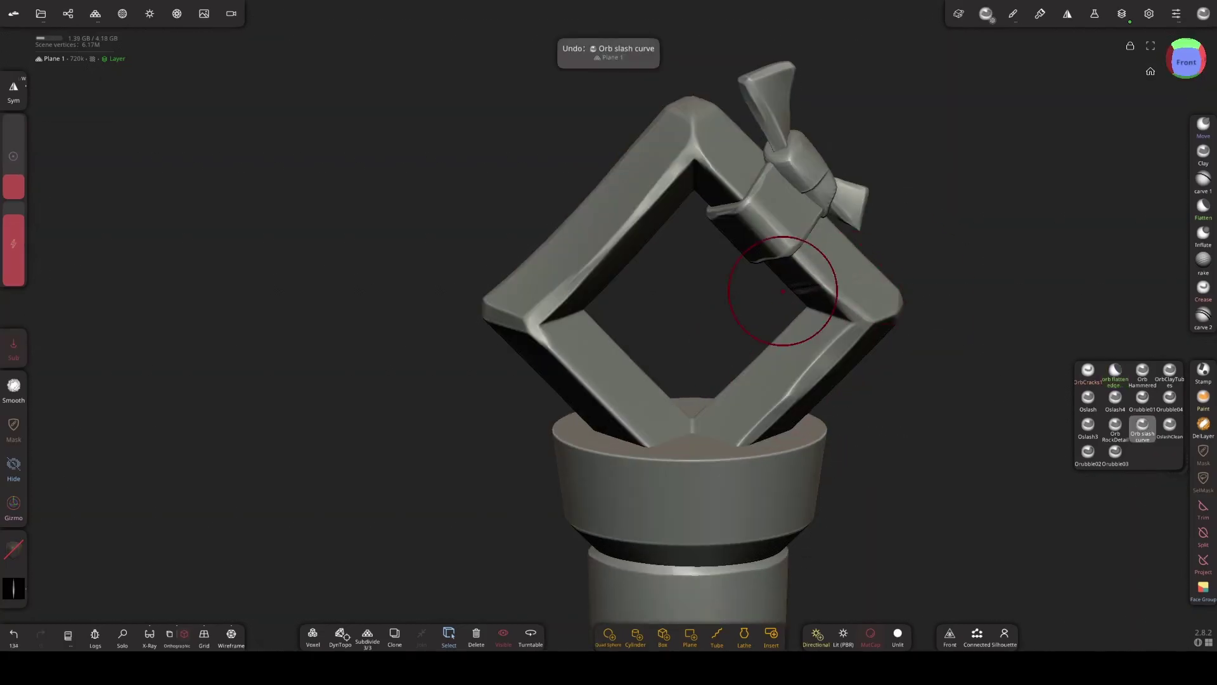
left_click_drag(783, 290, 855, 267)
mouse_move(786, 285)
middle_mouse_down()
mouse_move(693, 299)
mouse_move(755, 253)
middle_mouse_up()
Step: Flatten more of the pommel ring's edges and try further slash cuts on its bars, undoing the last one
left_click(1115, 374)
left_click_drag(766, 286, 796, 222)
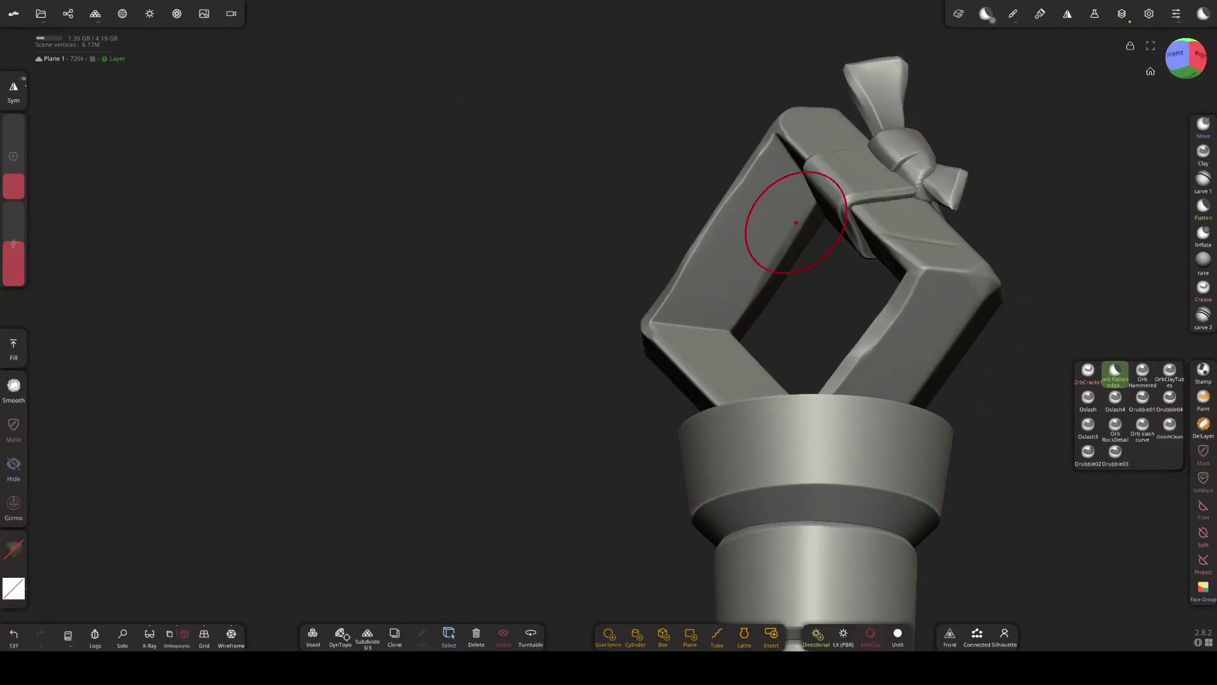
mouse_move(755, 276)
middle_mouse_down()
mouse_move(732, 305)
mouse_move(821, 307)
mouse_move(724, 348)
middle_mouse_up()
left_click_drag(799, 363, 802, 392)
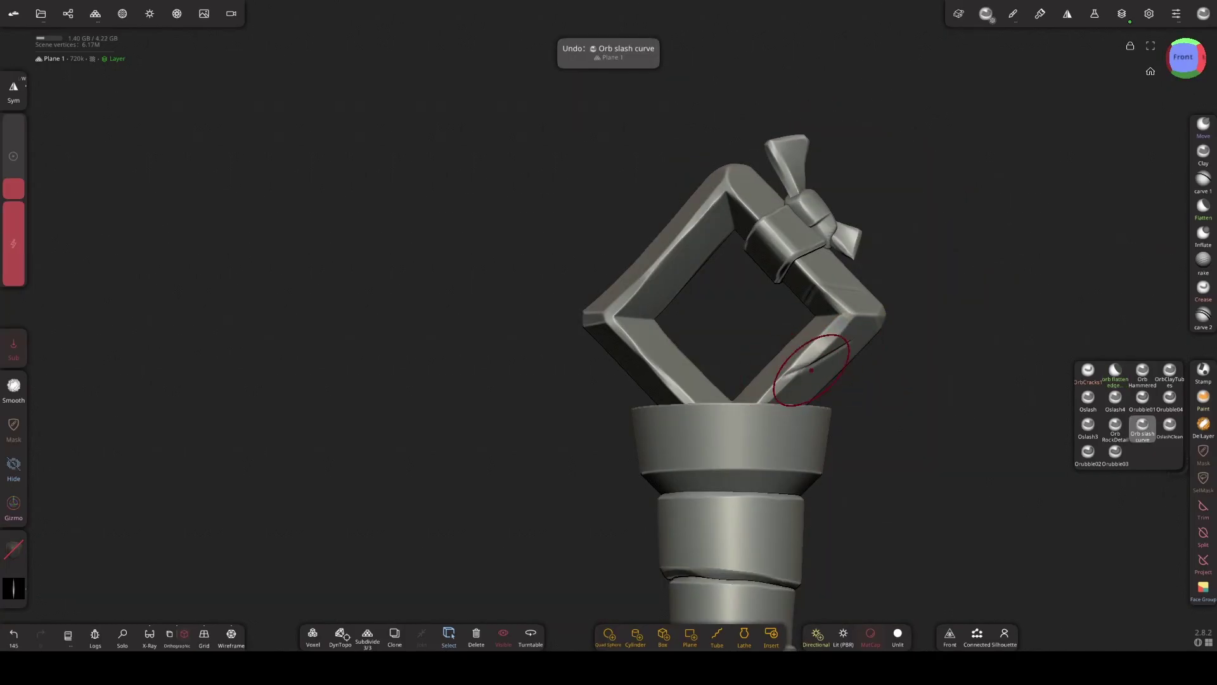
right_click_drag(812, 369, 739, 277)
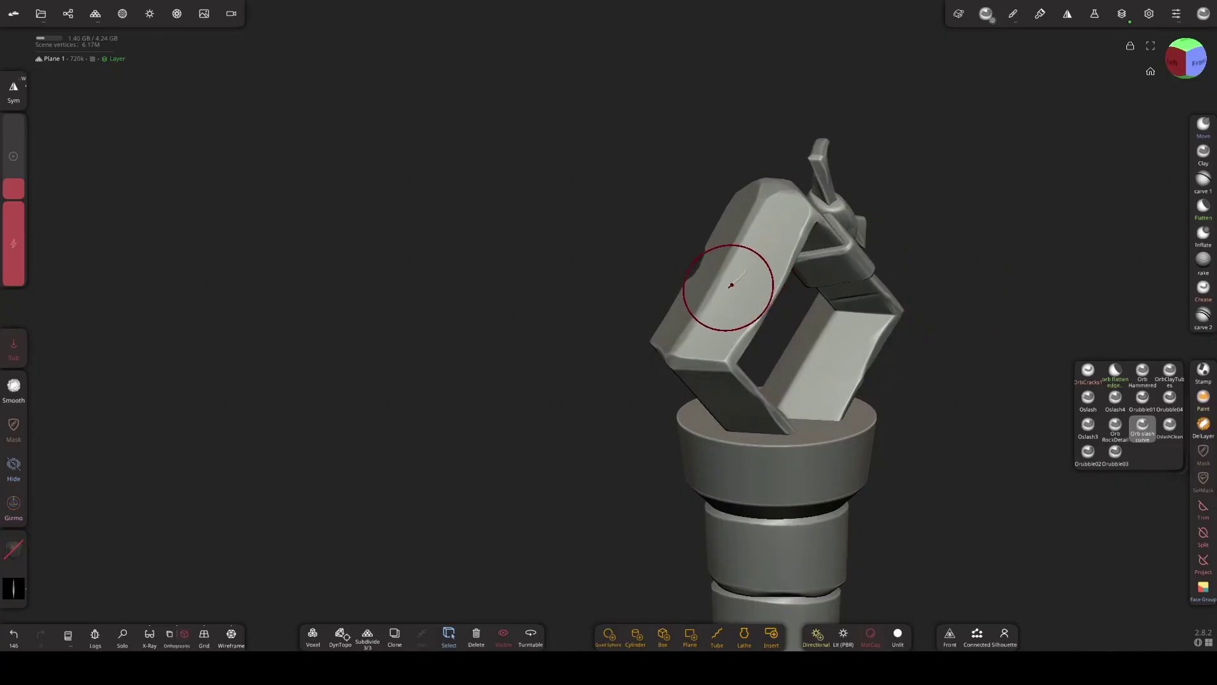
key("ctrl+z")
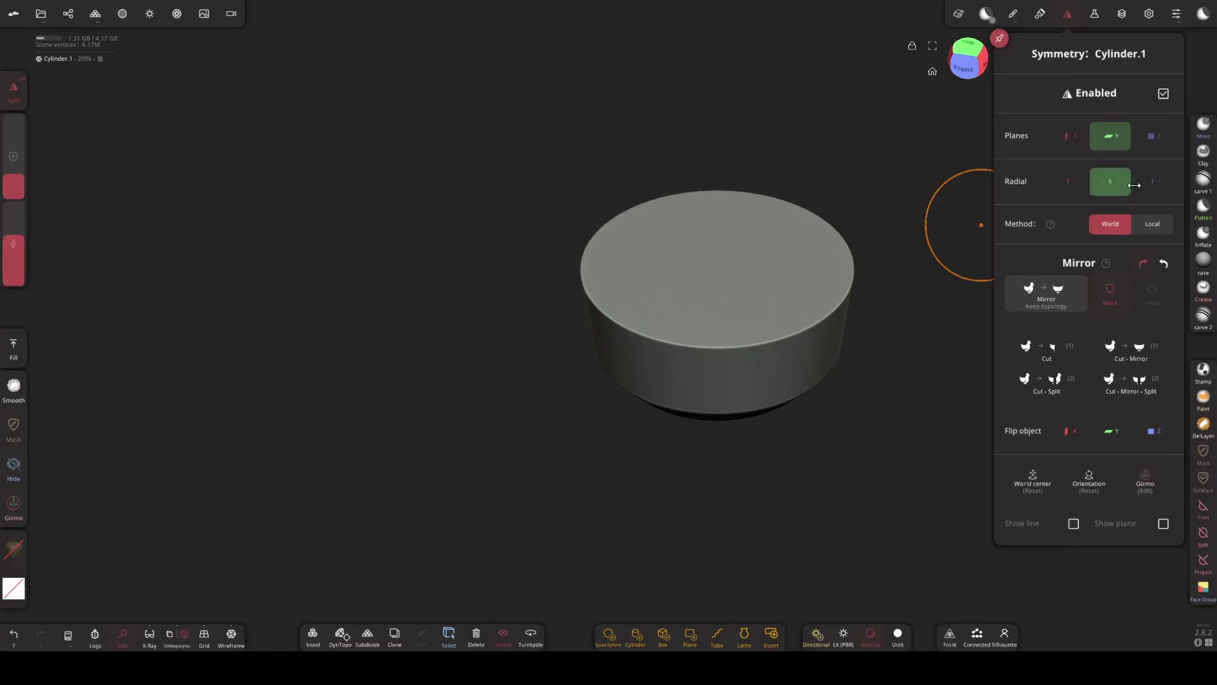
Step: Bevel the upper rim of the pommel's collar cylinder with an enlarged flatten brush under Y-axis radial symmetry
key("bracketright")
key("bracketright")
mouse_move(625, 323)
left_mouse_down()
mouse_move(698, 346)
mouse_move(774, 328)
mouse_move(827, 295)
mouse_move(782, 334)
mouse_move(720, 351)
left_mouse_up()
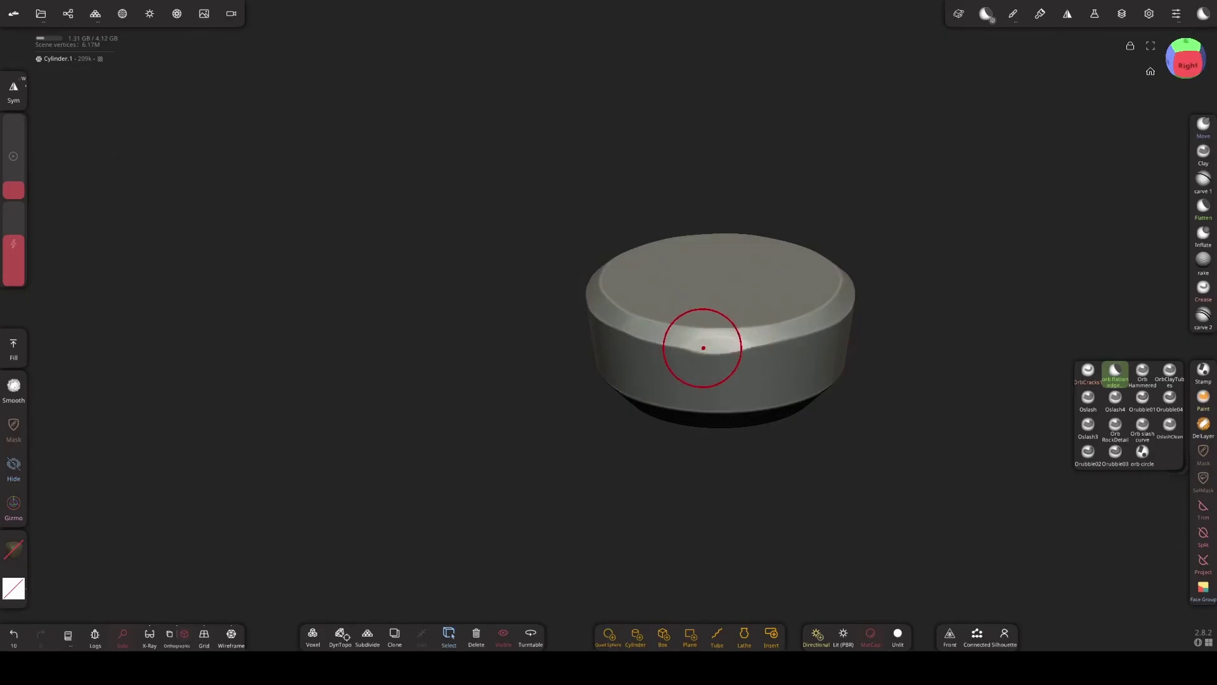